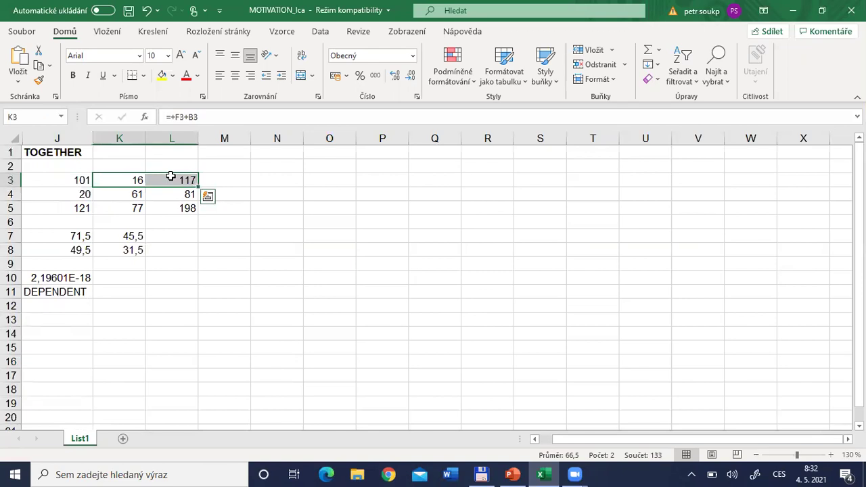
Examine the observed counts, row totals, column totals and grand total of the TOGETHER table in J3:L5
{"action": "left_click_drag", "start_coordinate": [72, 178], "coordinate": [133, 192]}
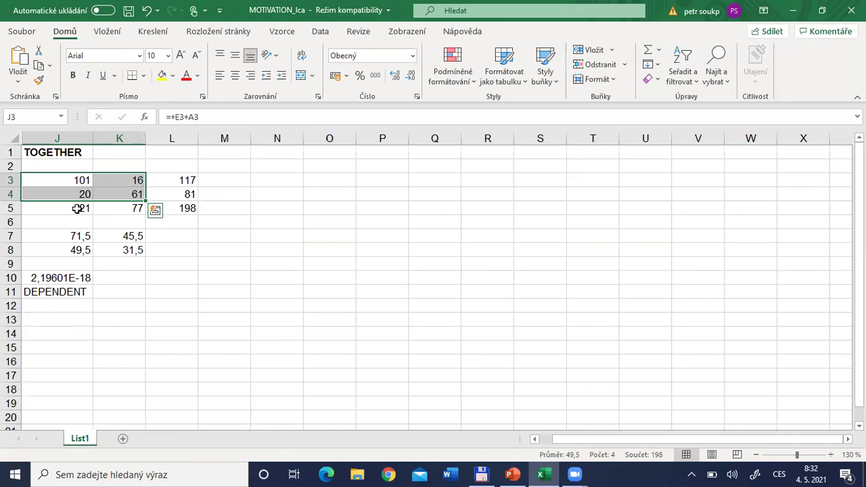
{"action": "left_click_drag", "start_coordinate": [75, 209], "coordinate": [125, 209]}
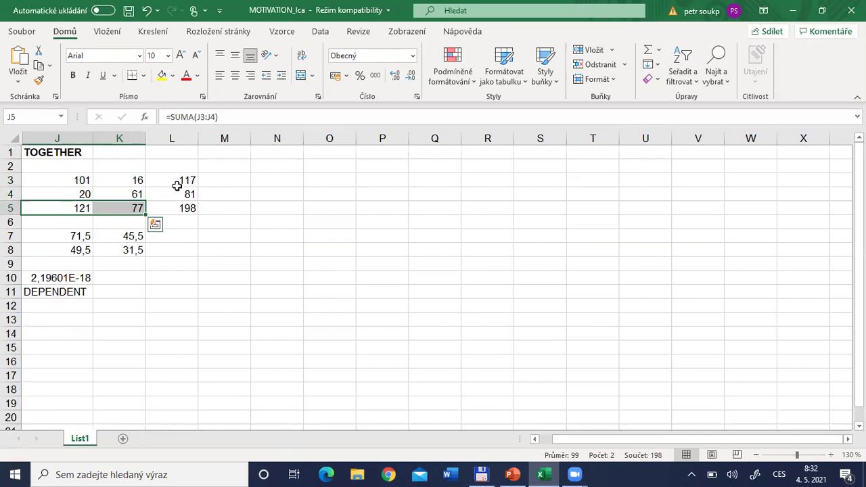
{"action": "left_click_drag", "start_coordinate": [178, 180], "coordinate": [178, 195]}
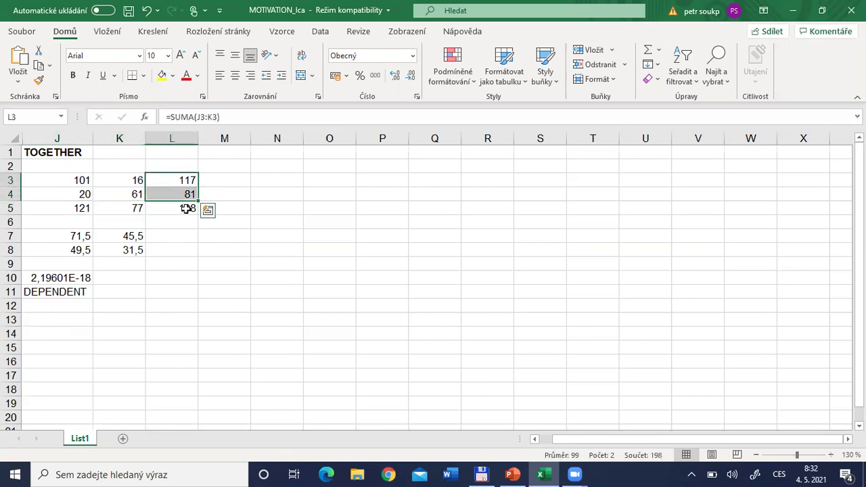
{"action": "left_click", "coordinate": [187, 208]}
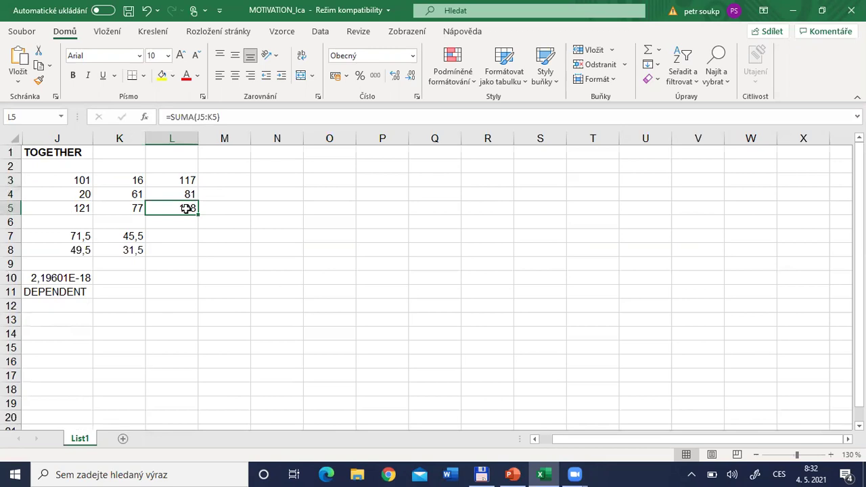
{"action": "left_click_drag", "start_coordinate": [64, 177], "coordinate": [165, 201]}
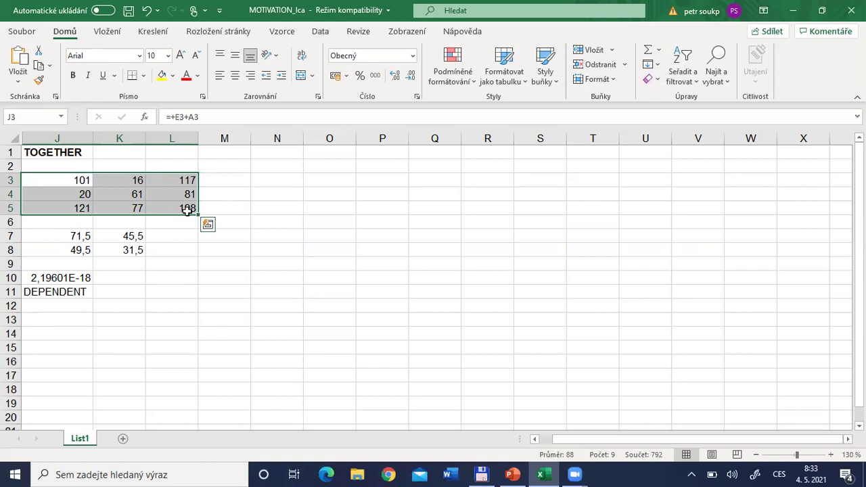
Inspect the expected-frequency formulas in J7 and K7, and compare the expected block J7:K8 with the observed counts in J3:K4
{"action": "left_click", "coordinate": [79, 234]}
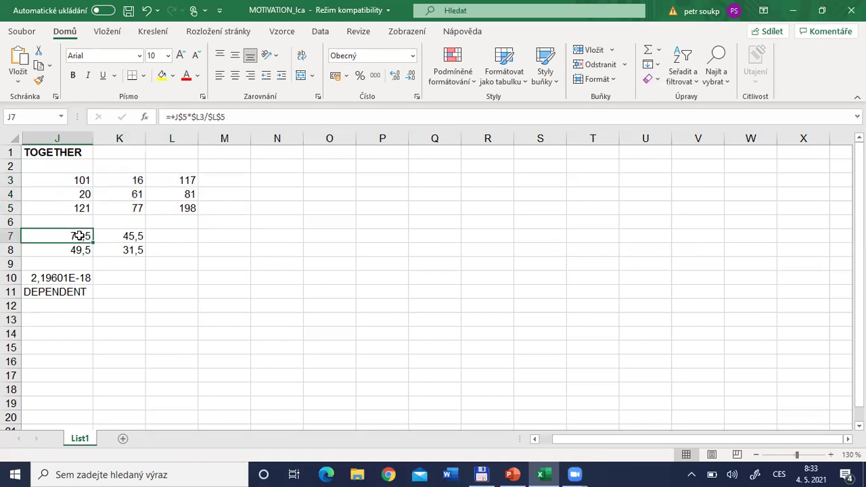
{"action": "double_click", "coordinate": [79, 235]}
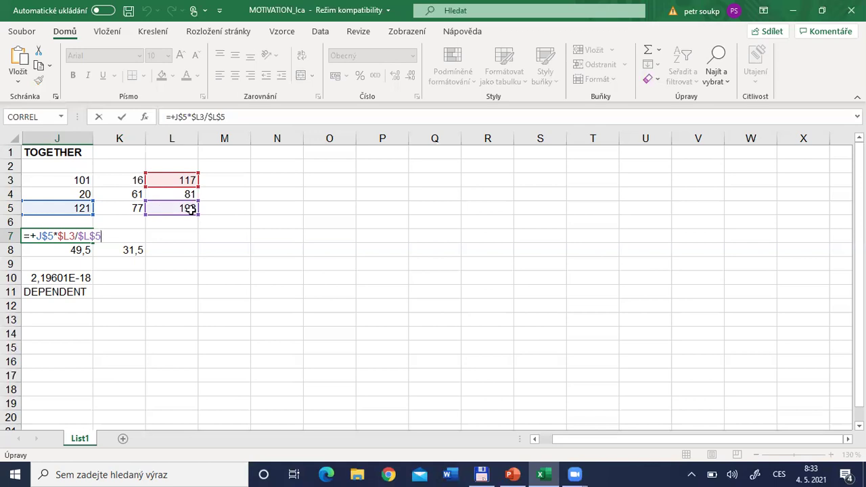
{"action": "key", "text": "Tab"}
{"action": "key", "text": "F2"}
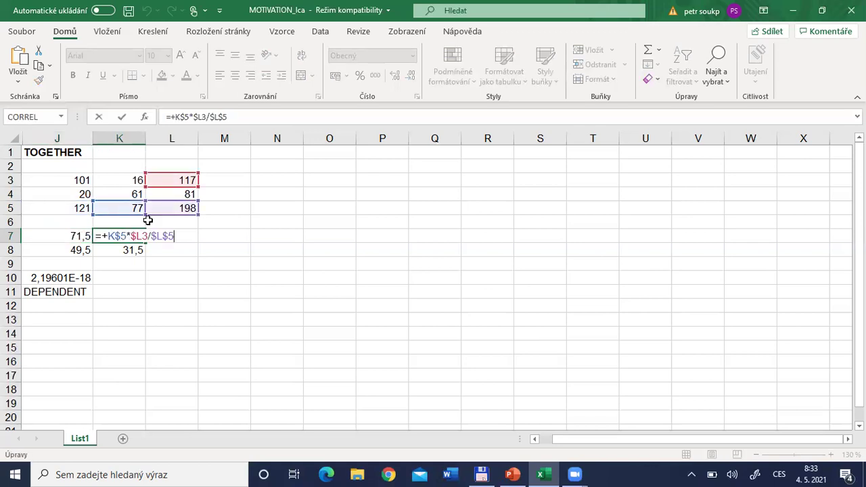
{"action": "left_click", "coordinate": [80, 180]}
{"action": "left_click_drag", "start_coordinate": [80, 180], "coordinate": [120, 195]}
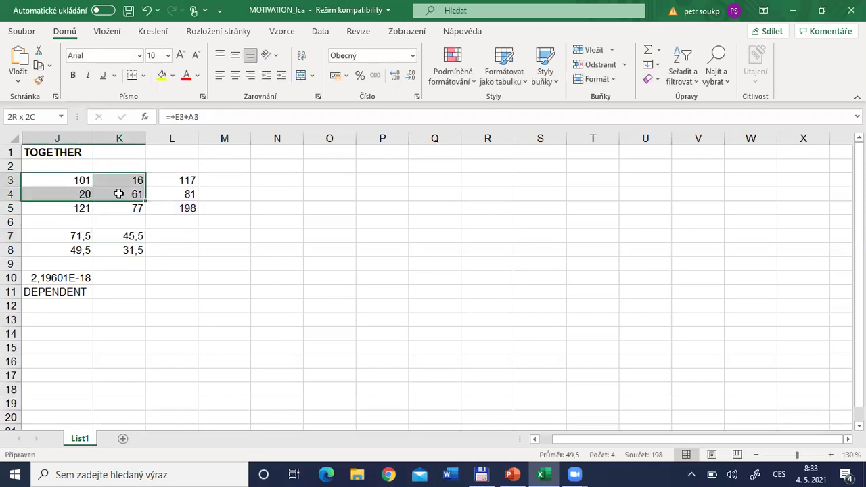
{"action": "left_click", "coordinate": [74, 236]}
{"action": "left_click_drag", "start_coordinate": [135, 235], "coordinate": [140, 249]}
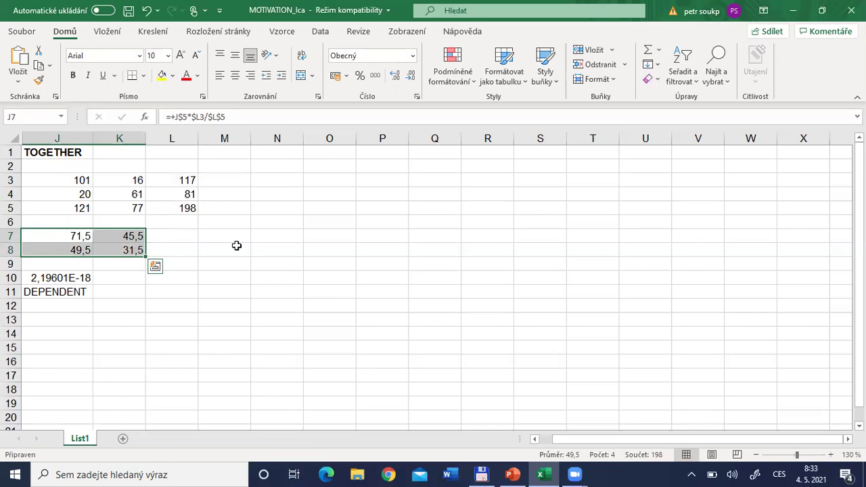
Check the CHITEST formula in J10 against the first row of combined counts, and read the conclusion in J11
{"action": "left_click", "coordinate": [83, 278]}
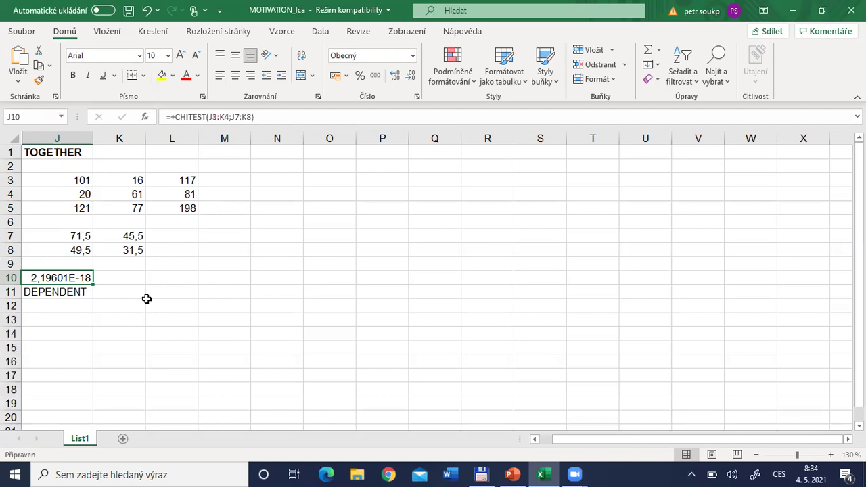
{"action": "left_click_drag", "start_coordinate": [81, 180], "coordinate": [119, 180]}
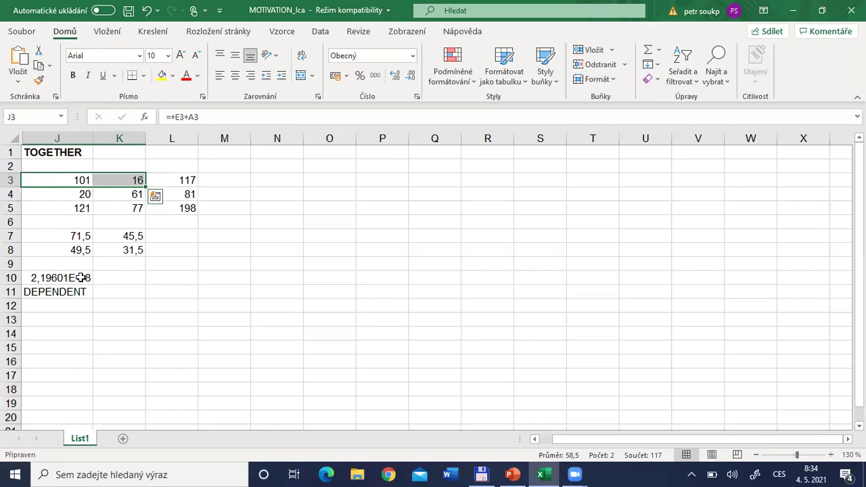
{"action": "left_click", "coordinate": [82, 277]}
{"action": "left_click", "coordinate": [74, 291]}
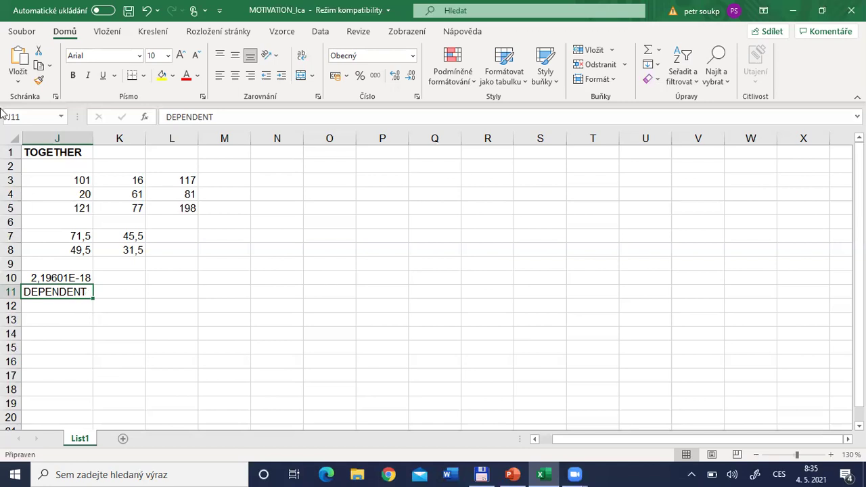
Review the whole combined table J3:L5 again, including its first column and the first row of counts
{"action": "left_click", "coordinate": [68, 180]}
{"action": "left_click_drag", "start_coordinate": [121, 179], "coordinate": [189, 207]}
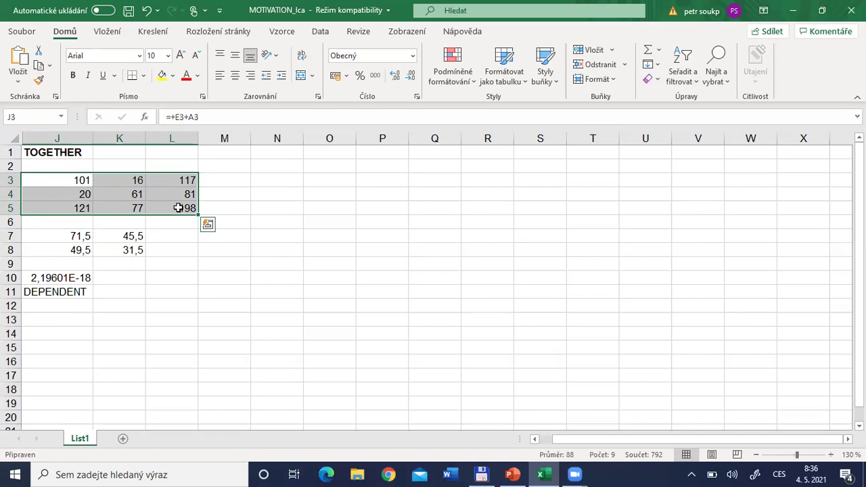
{"action": "left_click_drag", "start_coordinate": [69, 179], "coordinate": [70, 208]}
{"action": "left_click_drag", "start_coordinate": [83, 179], "coordinate": [124, 179]}
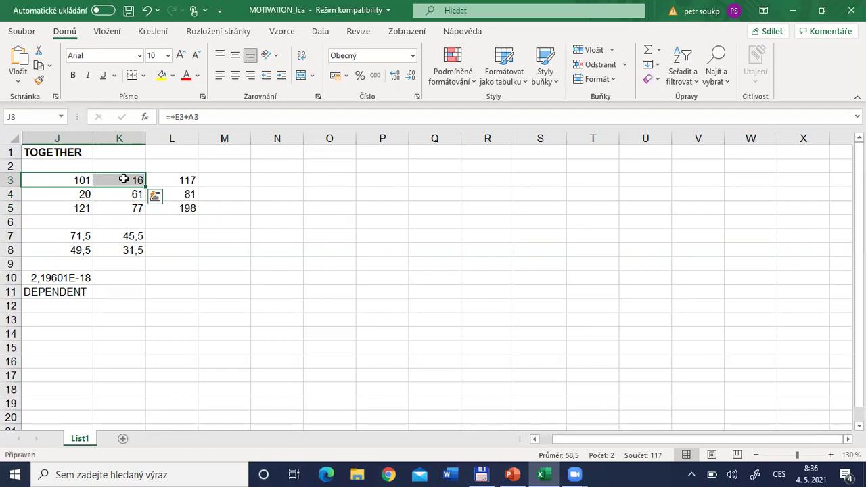
Switch to the lecture12_LCA presentation in PowerPoint to view the "Estimates in LCA" slide, and return to the MOTIVATION_lca workbook
{"action": "key", "text": "alt+Tab"}
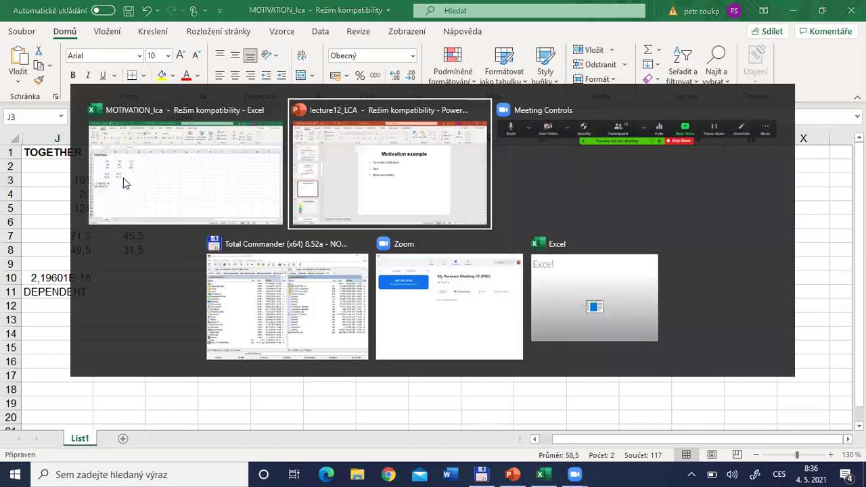
{"action": "key", "text": "Up"}
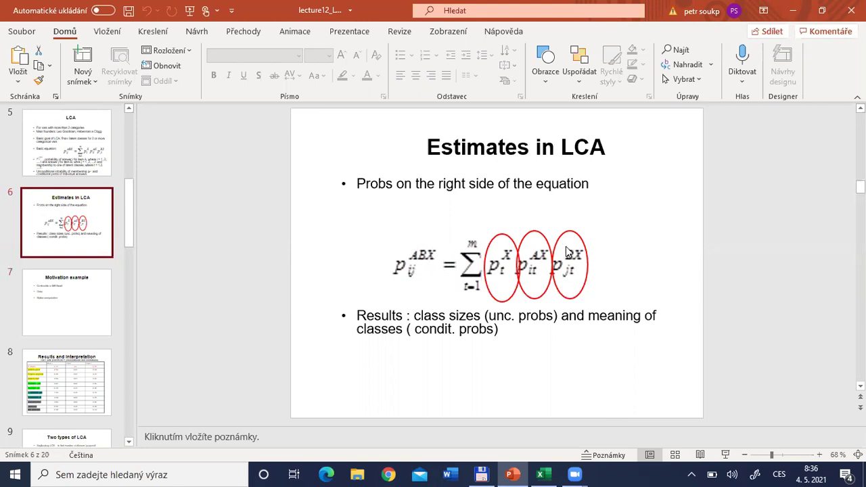
{"action": "key", "text": "alt+Tab"}
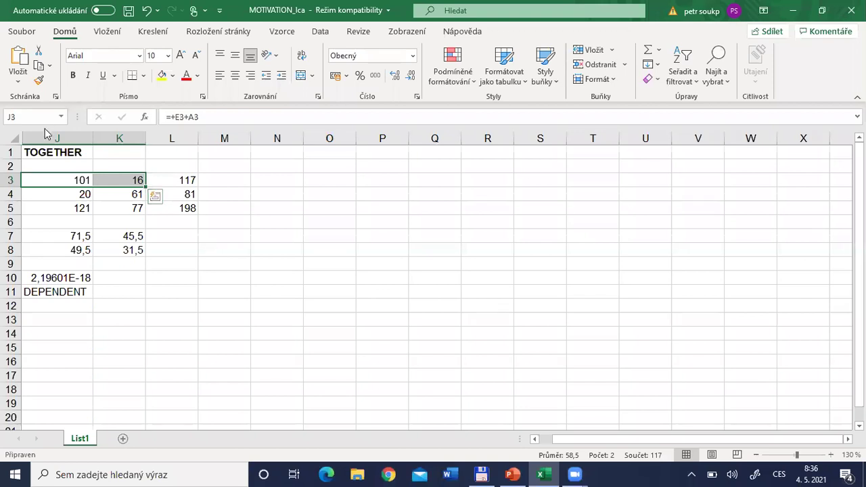
Reveal the hidden columns A to I and give all the sheet's columns the same wider width
{"action": "left_click", "coordinate": [67, 131]}
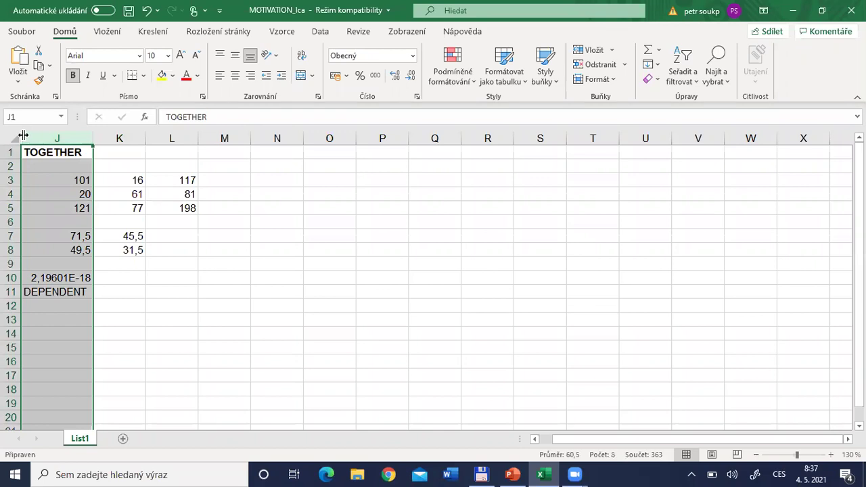
{"action": "left_click_drag", "start_coordinate": [22, 136], "coordinate": [89, 138]}
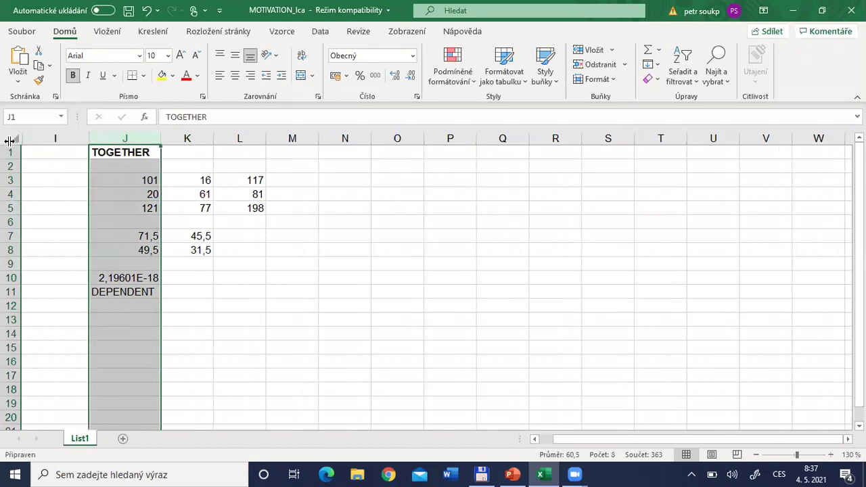
{"action": "left_click_drag", "start_coordinate": [22, 140], "coordinate": [115, 138]}
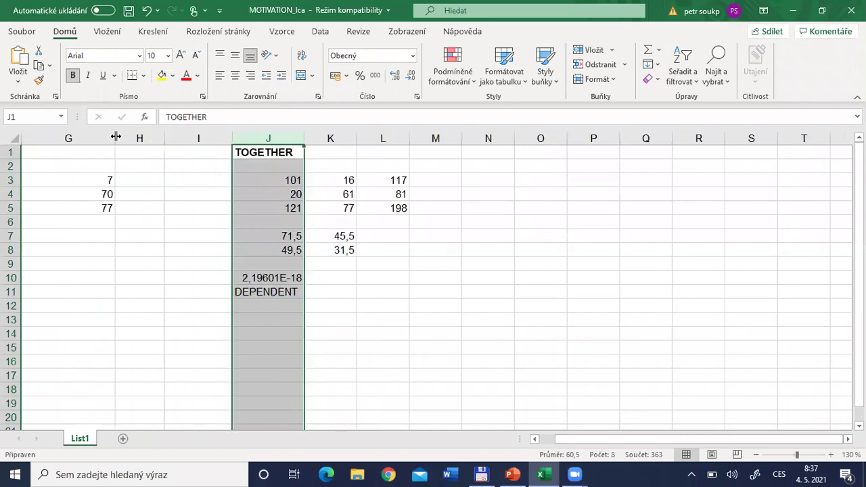
{"action": "left_click_drag", "start_coordinate": [22, 134], "coordinate": [111, 136]}
{"action": "left_click_drag", "start_coordinate": [22, 135], "coordinate": [99, 129]}
{"action": "left_click", "coordinate": [17, 138]}
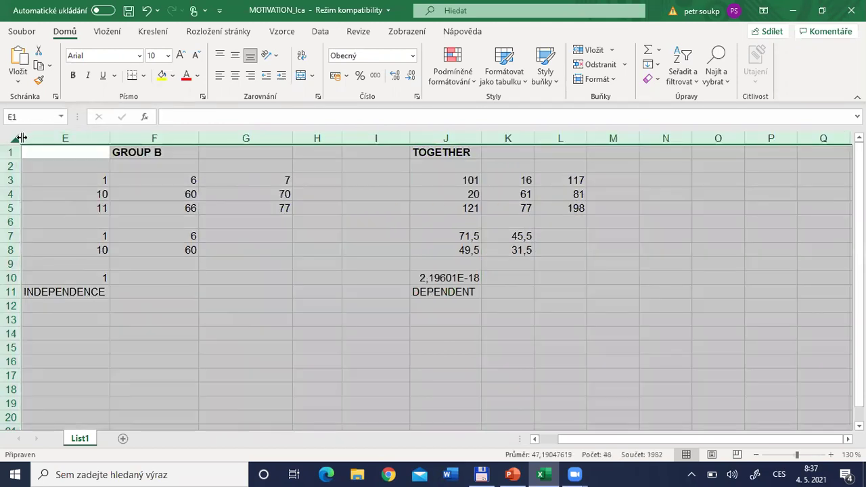
{"action": "left_click_drag", "start_coordinate": [22, 139], "coordinate": [112, 135]}
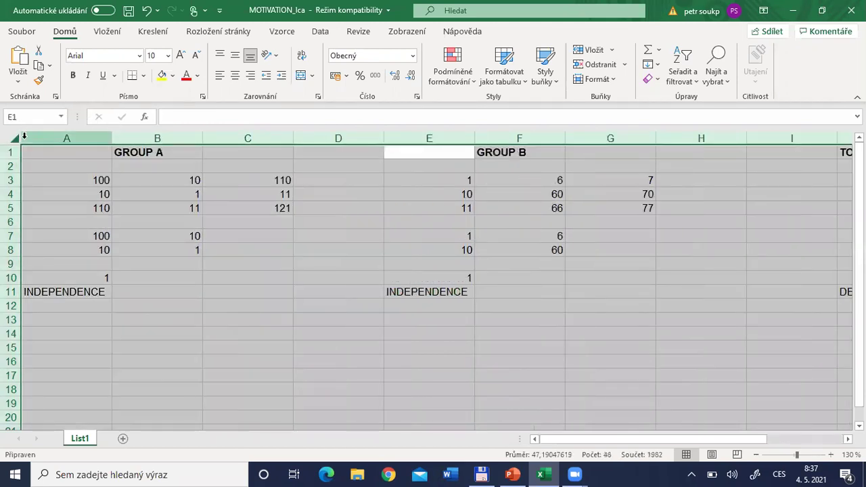
{"action": "left_click", "coordinate": [59, 181]}
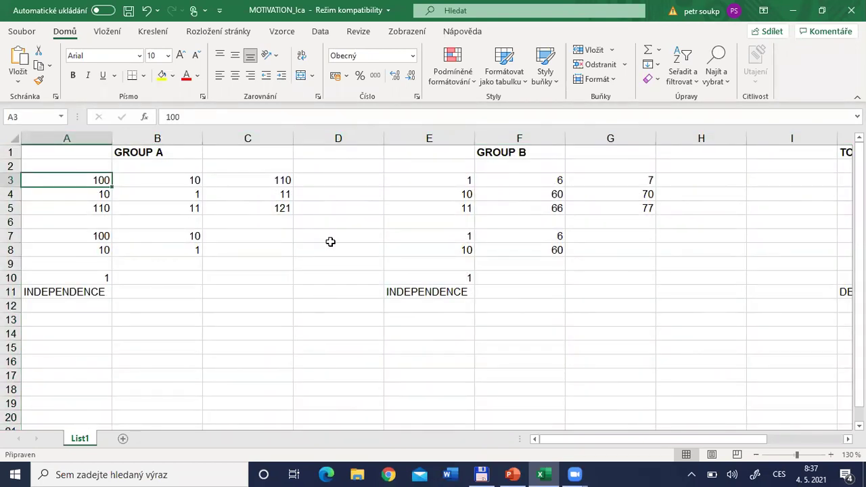
Examine the TOGETHER table's counts in J3:K5 with its chi-square test result in J10 and the conclusion in J11
{"action": "left_click", "coordinate": [596, 266]}
{"action": "key", "text": "Right"}
{"action": "key", "text": "Right"}
{"action": "key", "text": "Right"}
{"action": "key", "text": "Right"}
{"action": "key", "text": "Right"}
{"action": "key", "text": "Right"}
{"action": "key", "text": "Right"}
{"action": "key", "text": "Right"}
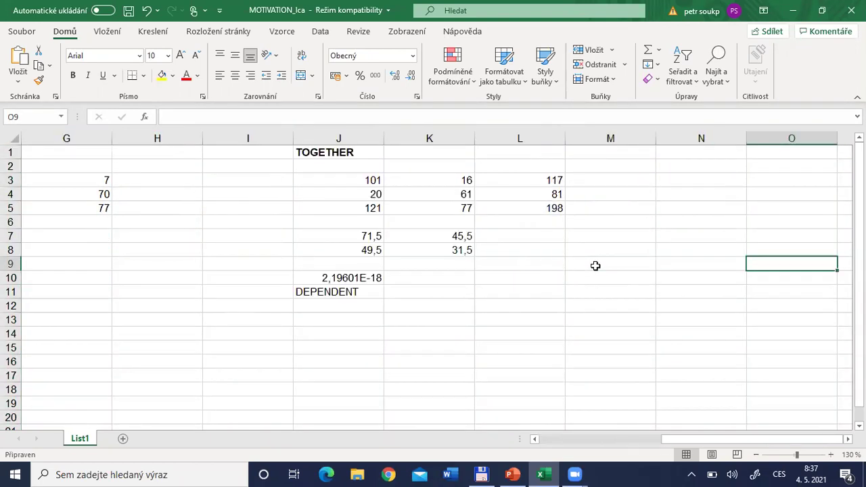
{"action": "left_click_drag", "start_coordinate": [371, 179], "coordinate": [442, 211]}
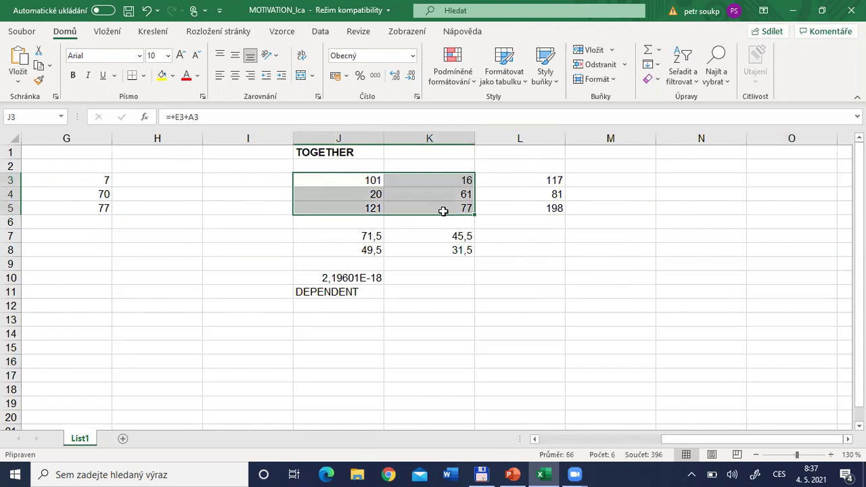
{"action": "left_click", "coordinate": [356, 277]}
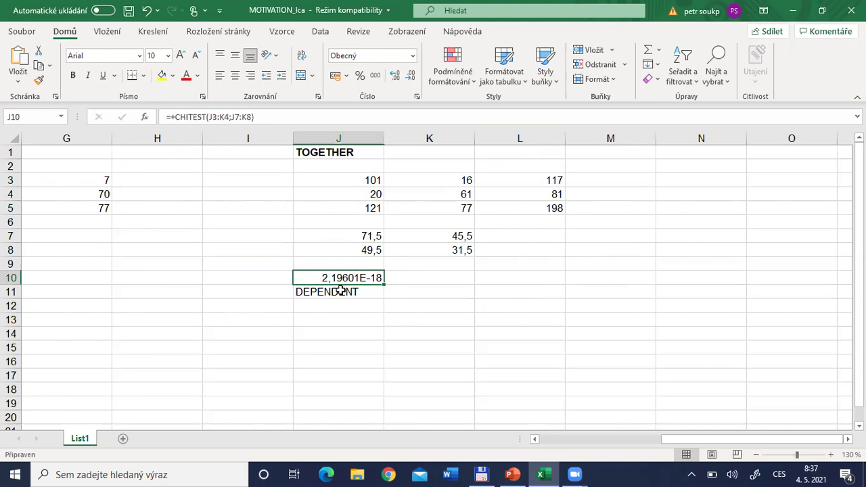
{"action": "left_click", "coordinate": [341, 290]}
Return to the start of the sheet and review the GROUP A table in A1:C8 and the GROUP B table in E1:G8
{"action": "left_click", "coordinate": [197, 221]}
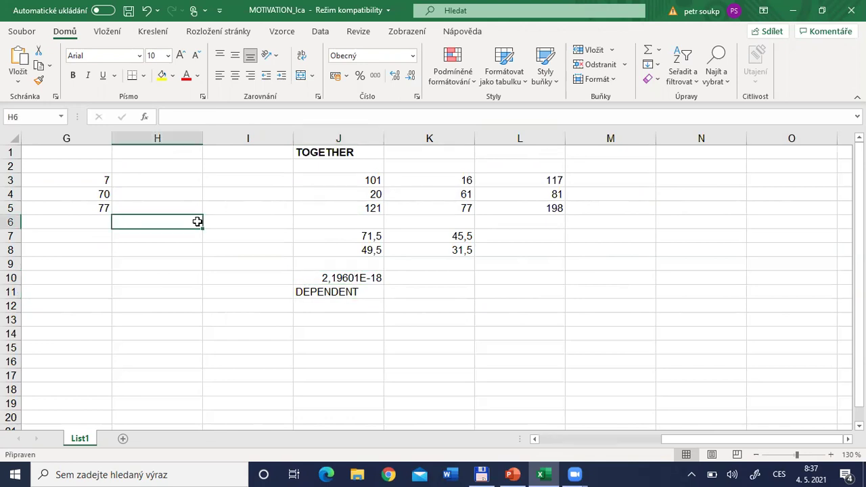
{"action": "key", "text": "Left"}
{"action": "key", "text": "Home"}
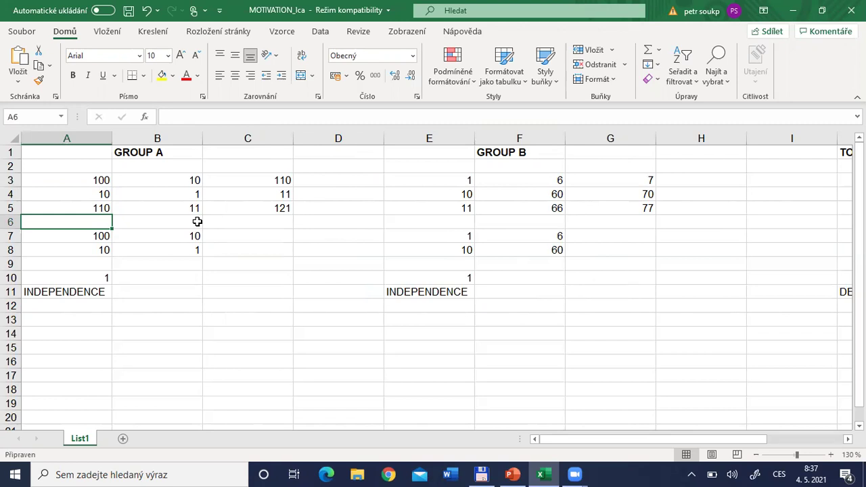
{"action": "left_click_drag", "start_coordinate": [74, 150], "coordinate": [262, 263]}
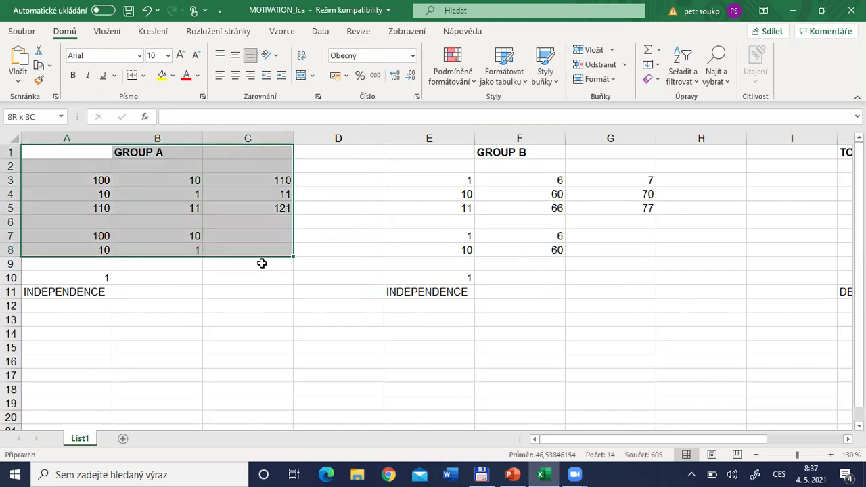
{"action": "left_click_drag", "start_coordinate": [426, 147], "coordinate": [635, 251]}
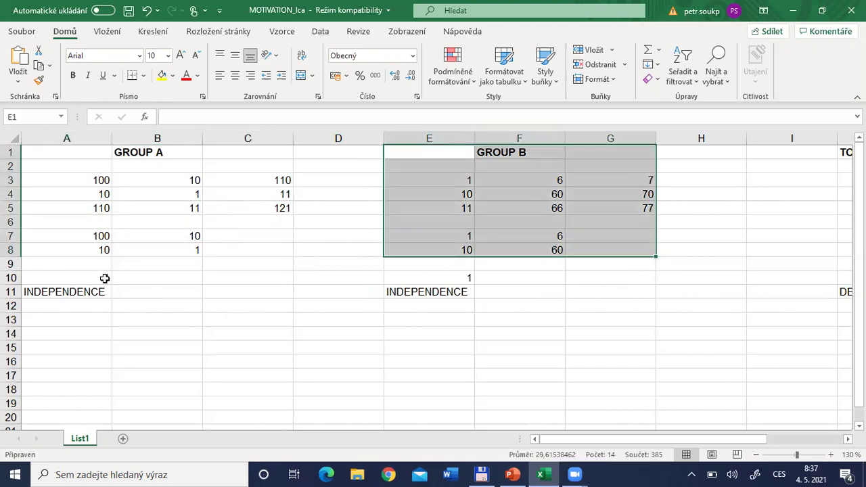
Compare the CHITEST results of GROUP A in A10 and GROUP B in E10
{"action": "left_click", "coordinate": [105, 278]}
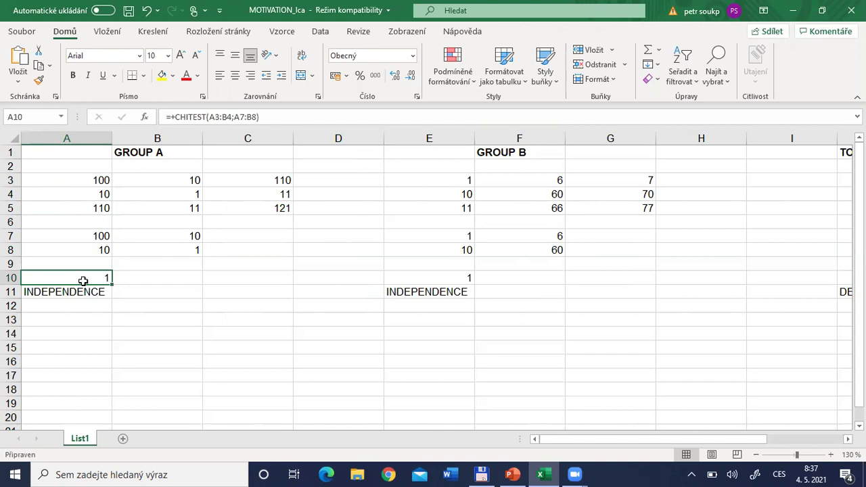
{"action": "left_click", "coordinate": [440, 277]}
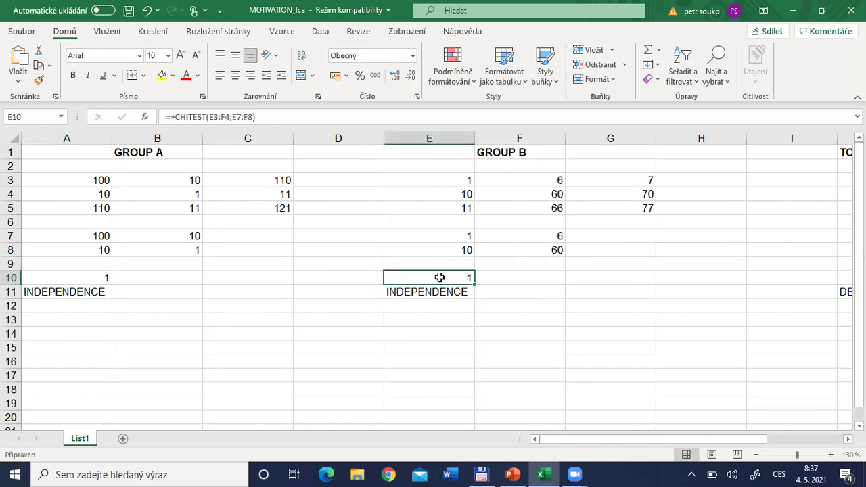
{"action": "left_click", "coordinate": [100, 278]}
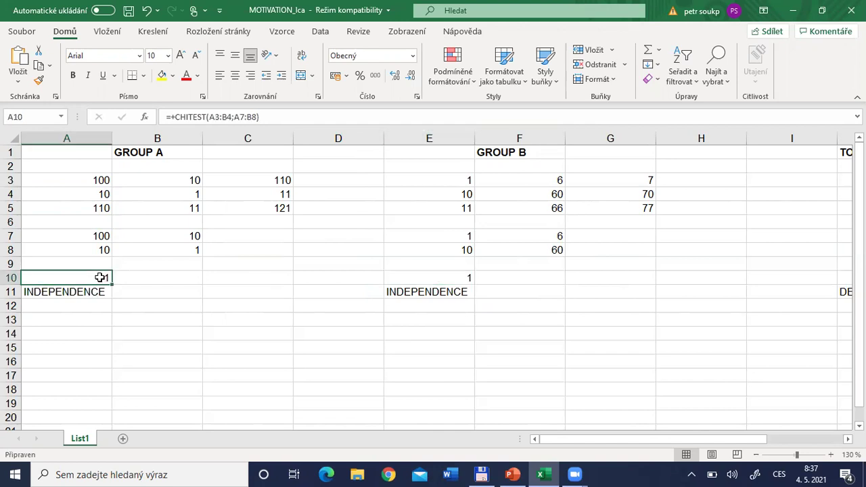
{"action": "left_click", "coordinate": [453, 279]}
{"action": "left_click", "coordinate": [93, 277]}
{"action": "left_click", "coordinate": [444, 278]}
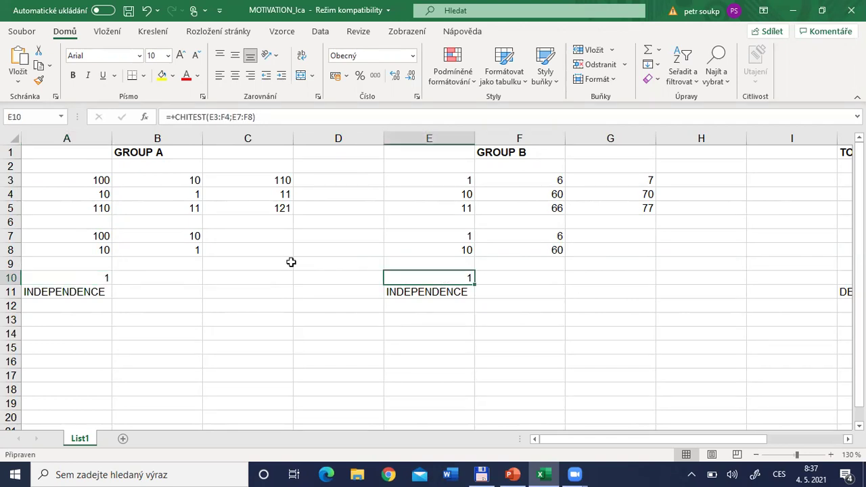
Compare the GROUP A table in A3:C5 with the GROUP B table in E3:G5, including their headings in row 1
{"action": "left_click_drag", "start_coordinate": [90, 183], "coordinate": [250, 212]}
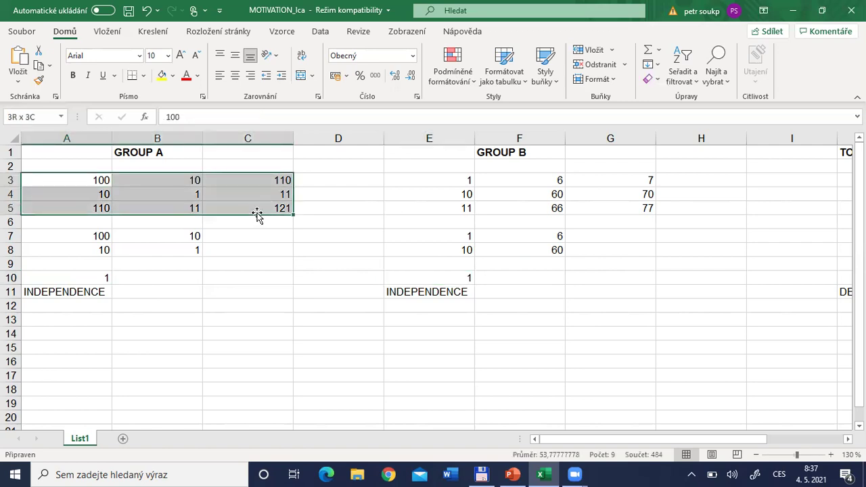
{"action": "left_click_drag", "start_coordinate": [459, 178], "coordinate": [567, 217]}
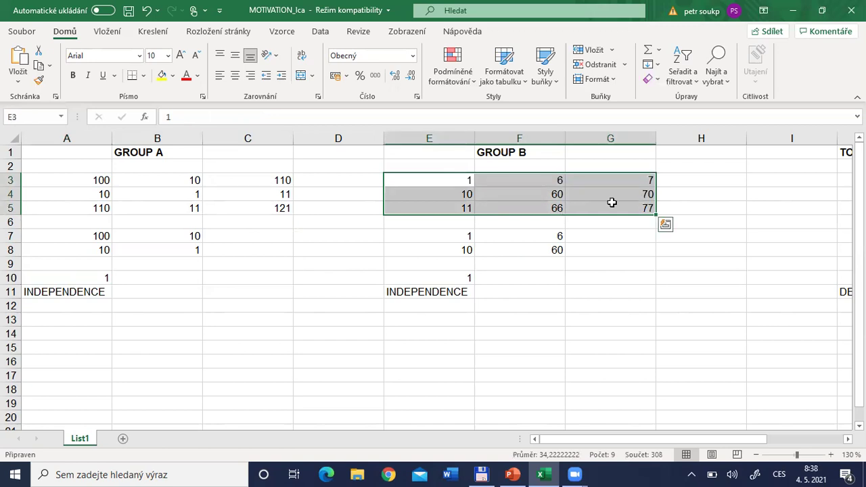
{"action": "left_click", "coordinate": [142, 155]}
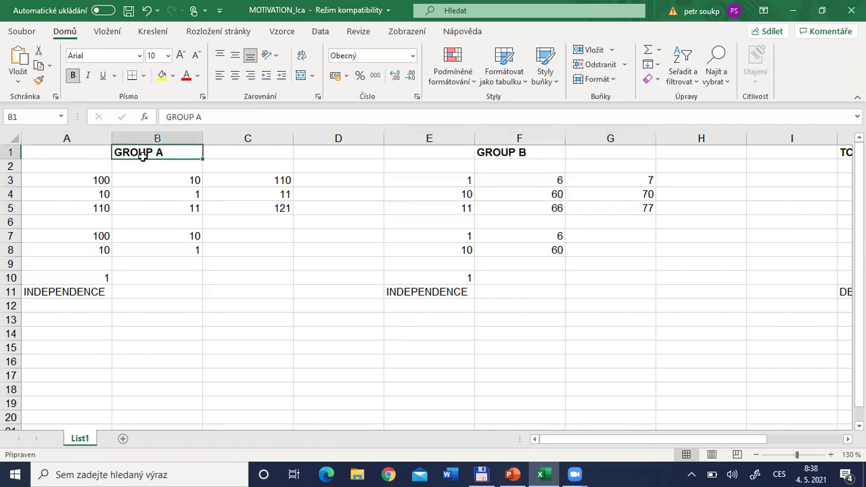
{"action": "left_click", "coordinate": [490, 162]}
Bring the TOGETHER table into view and check its grand total in L5
{"action": "left_click", "coordinate": [750, 279]}
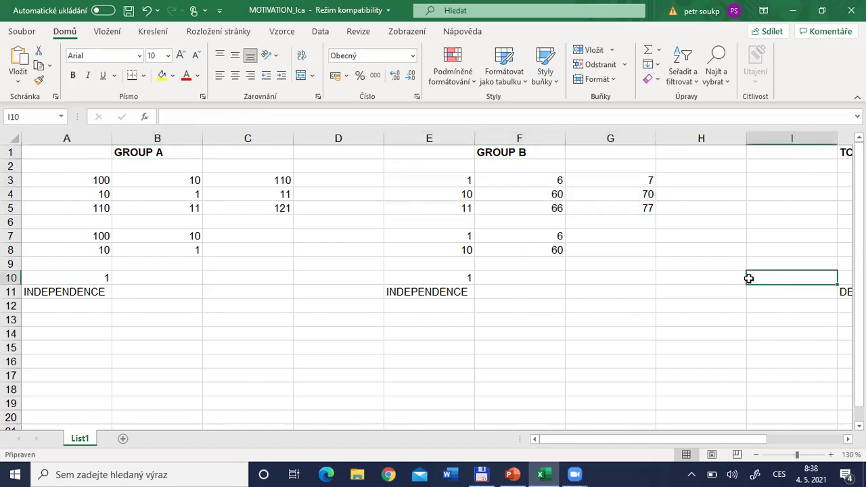
{"action": "key", "text": "Right"}
{"action": "key", "text": "Right"}
{"action": "key", "text": "Right"}
{"action": "key", "text": "Right"}
{"action": "key", "text": "Right"}
{"action": "left_click", "coordinate": [640, 207]}
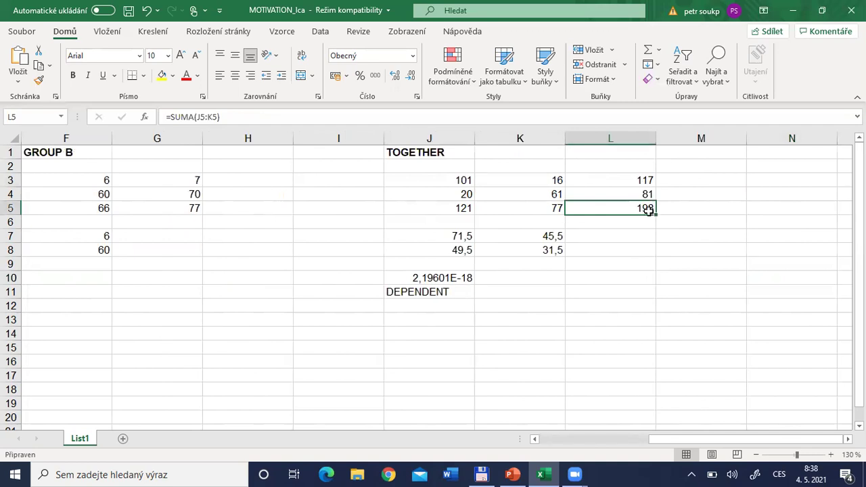
Go back to GROUP A and compare its grand total in C5 with GROUP B's grand total in G5
{"action": "left_click", "coordinate": [186, 206]}
{"action": "key", "text": "Left"}
{"action": "key", "text": "Left"}
{"action": "key", "text": "Left"}
{"action": "key", "text": "Left"}
{"action": "key", "text": "Left"}
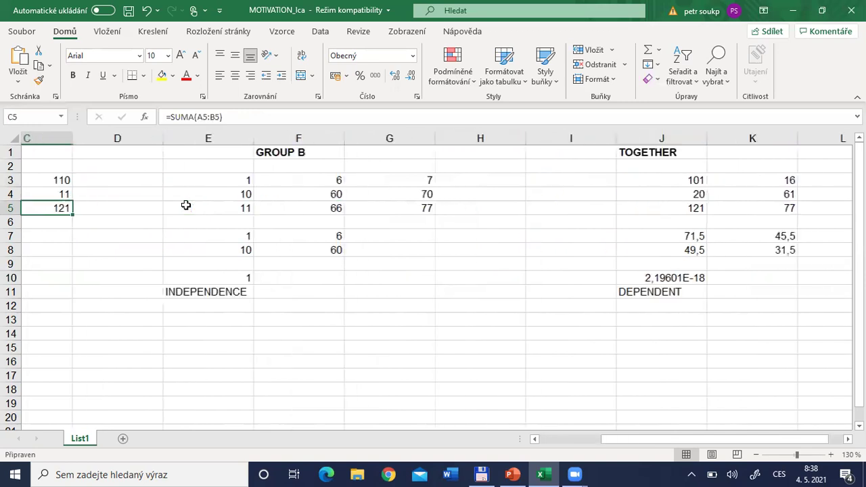
{"action": "left_click", "coordinate": [182, 207]}
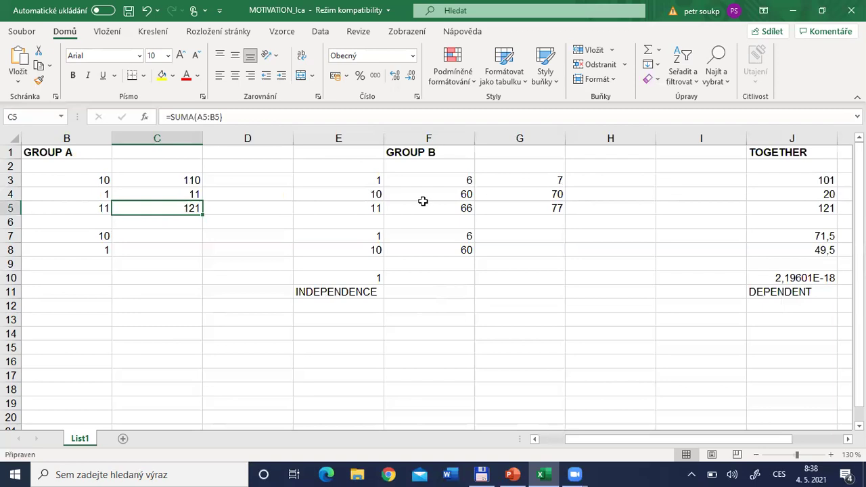
{"action": "left_click", "coordinate": [532, 209]}
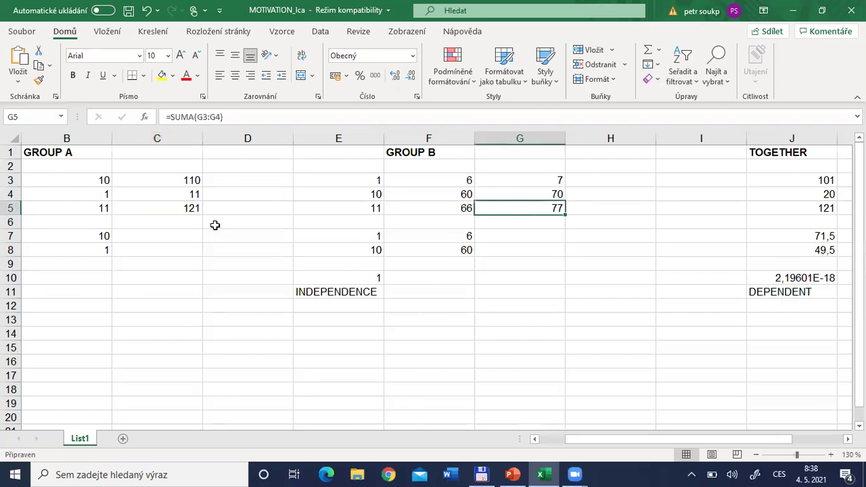
{"action": "left_click", "coordinate": [164, 208]}
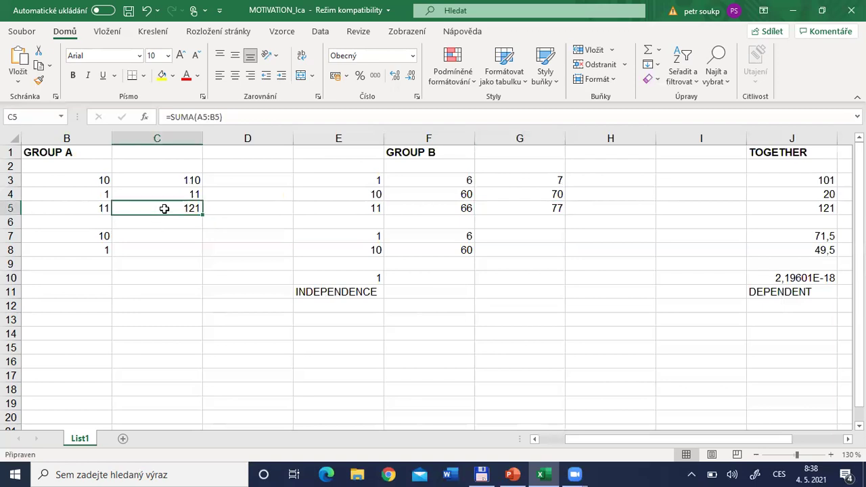
{"action": "left_click", "coordinate": [525, 206]}
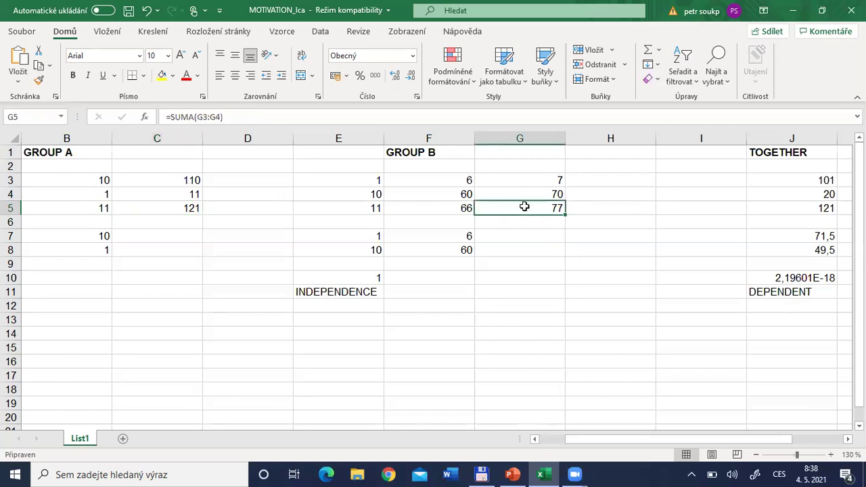
{"action": "left_click", "coordinate": [177, 208]}
{"action": "left_click", "coordinate": [546, 207]}
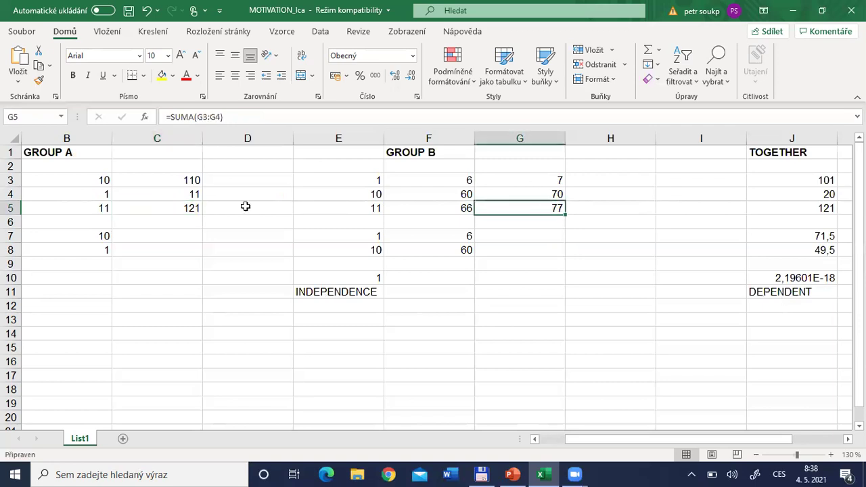
{"action": "left_click", "coordinate": [175, 208]}
{"action": "left_click", "coordinate": [519, 210]}
Glance at the Estimates in LCA slide in PowerPoint, return to Excel and compare the class sizes in C5 and G5
{"action": "key", "text": "alt+Tab"}
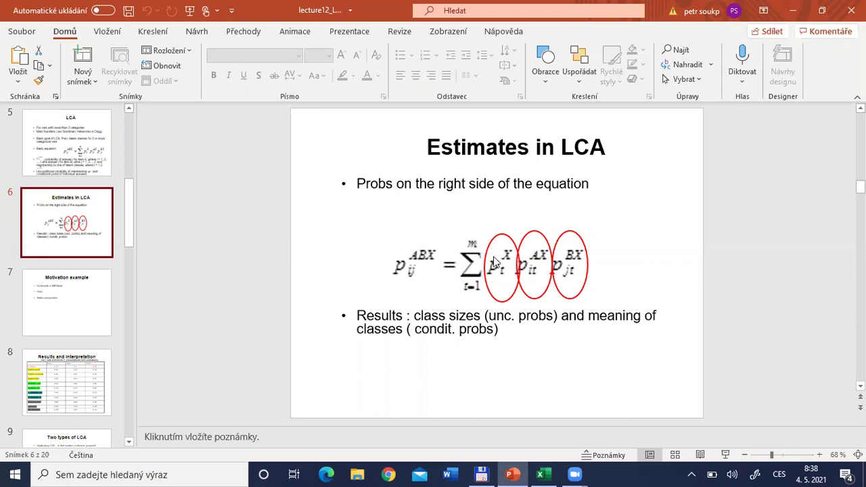
{"action": "key", "text": "alt+Tab"}
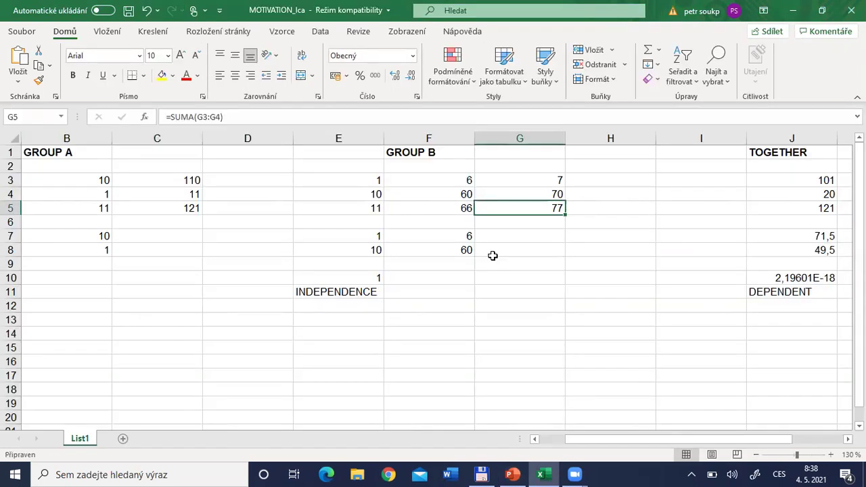
{"action": "left_click", "coordinate": [187, 207]}
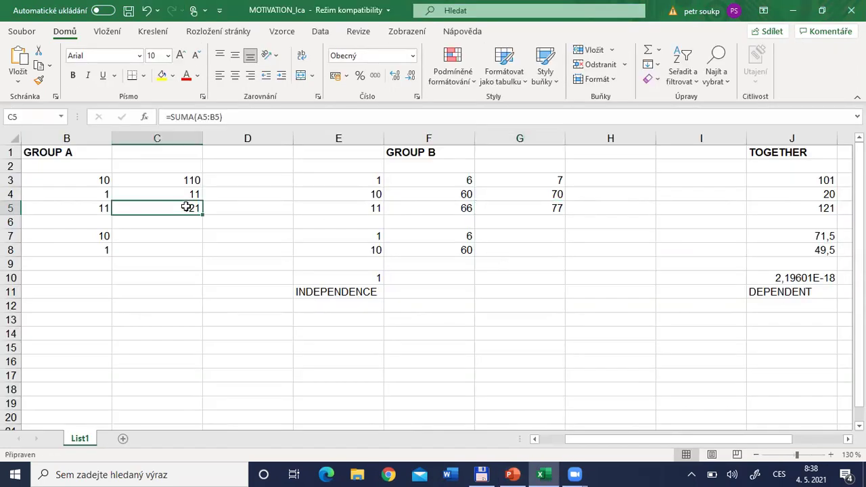
{"action": "left_click", "coordinate": [556, 208]}
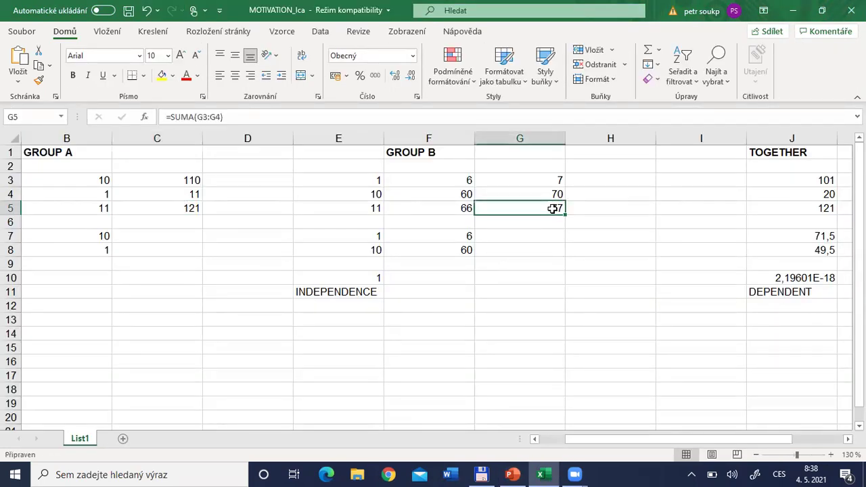
{"action": "left_click", "coordinate": [187, 208]}
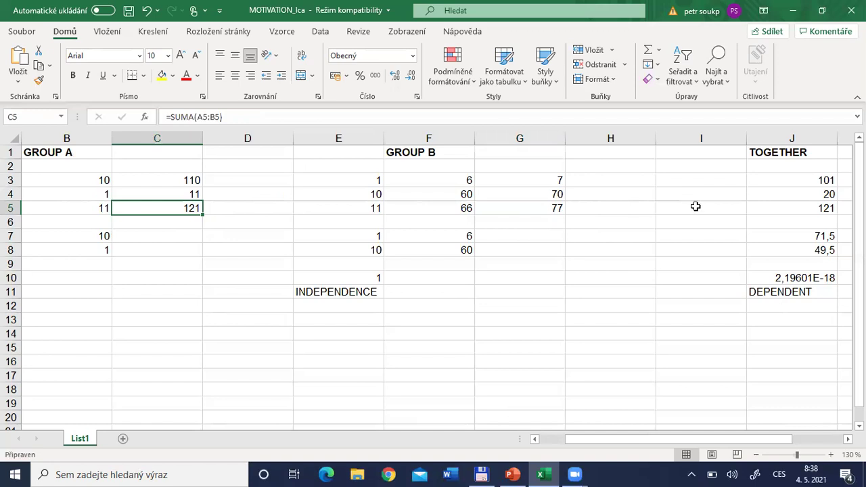
{"action": "left_click", "coordinate": [526, 211]}
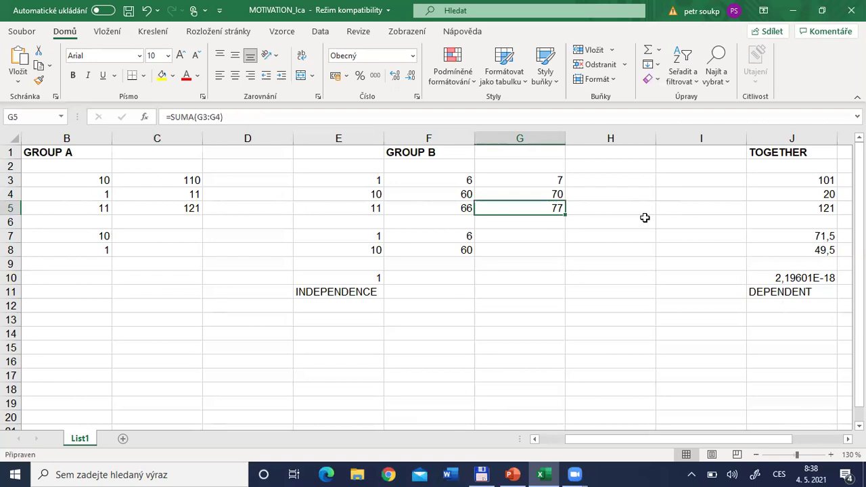
Bring GROUP A's first column back into view and recheck the two group totals in C5 and G5
{"action": "left_click", "coordinate": [88, 211]}
{"action": "key", "text": "Left"}
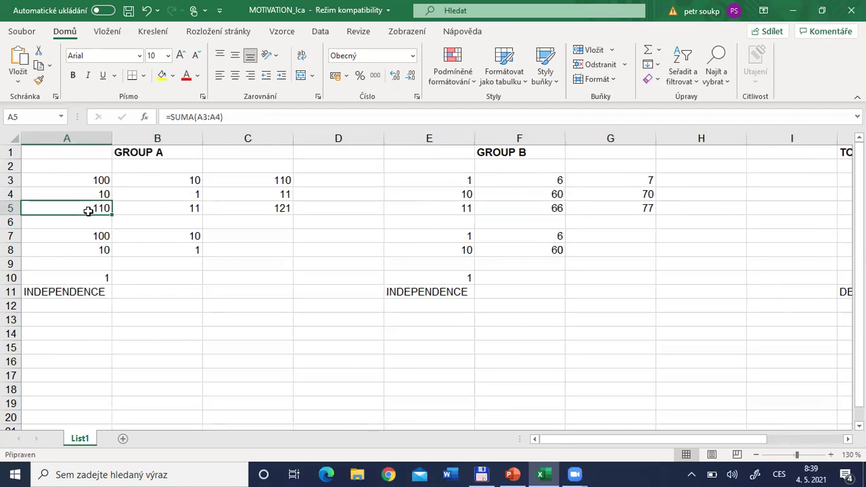
{"action": "left_click", "coordinate": [252, 211]}
{"action": "left_click", "coordinate": [636, 205]}
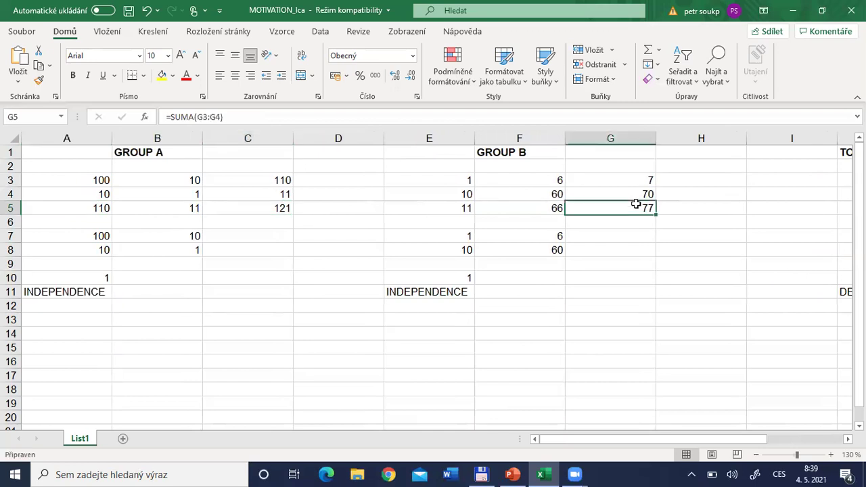
{"action": "left_click", "coordinate": [242, 210]}
{"action": "left_click", "coordinate": [632, 211]}
Inspect the CHITEST formulas of both groups in A10 and E10 again
{"action": "left_click", "coordinate": [89, 276]}
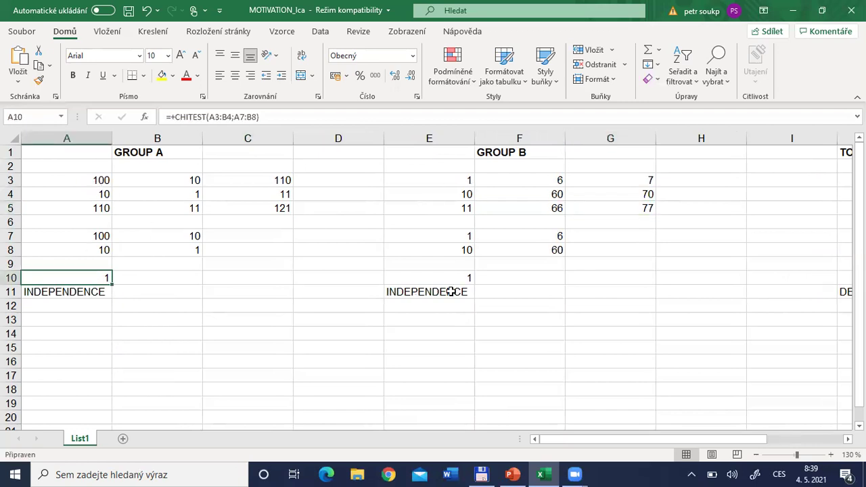
{"action": "left_click", "coordinate": [467, 278]}
{"action": "left_click", "coordinate": [81, 277]}
Compare the observed counts of GROUP A in A3:B4 with those of GROUP B in E3:F4
{"action": "left_click_drag", "start_coordinate": [85, 180], "coordinate": [95, 194]}
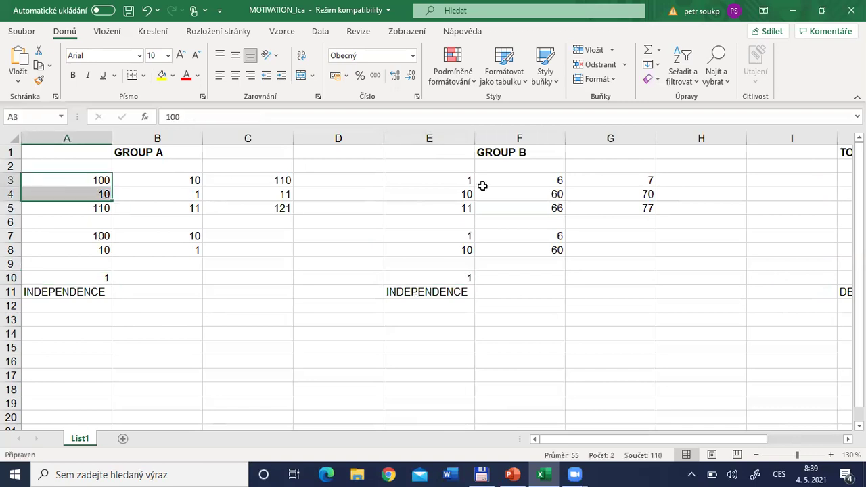
{"action": "left_click", "coordinate": [458, 180]}
{"action": "left_click_drag", "start_coordinate": [511, 179], "coordinate": [547, 189]}
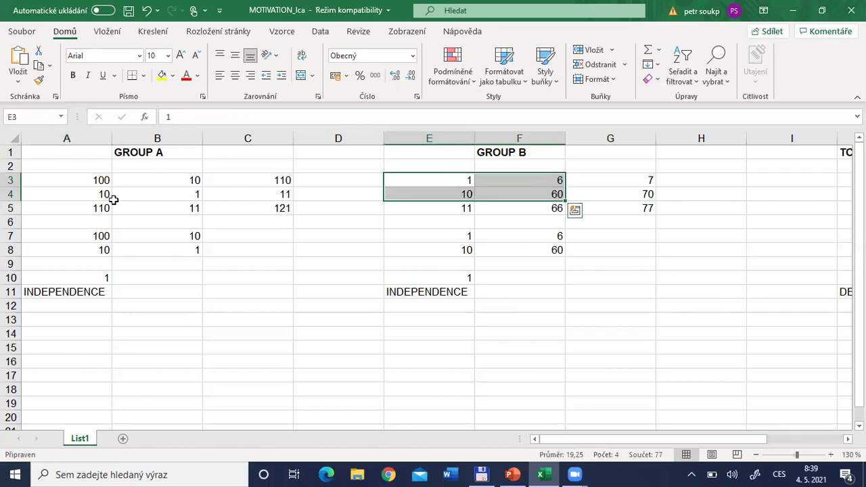
{"action": "left_click_drag", "start_coordinate": [97, 180], "coordinate": [184, 193]}
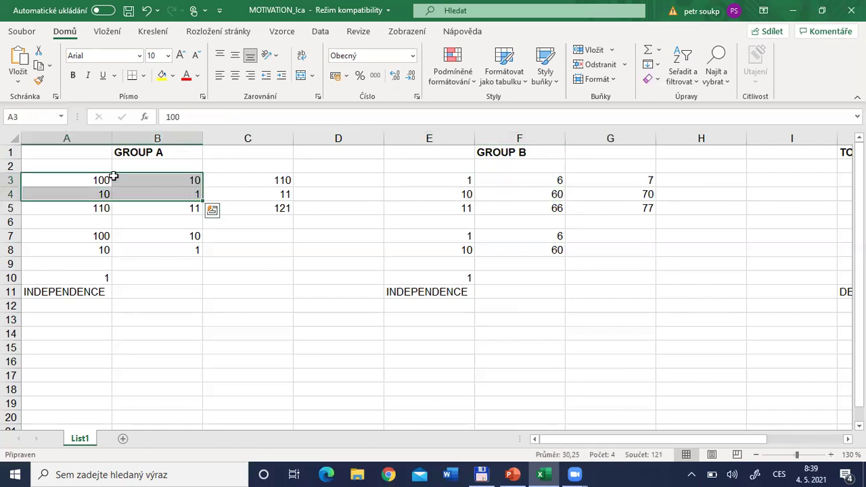
{"action": "left_click_drag", "start_coordinate": [96, 178], "coordinate": [174, 196]}
Point out GROUP A's row categories at A3 and A4, its column categories at A2 and B2, and the counts A3:B4
{"action": "left_click", "coordinate": [26, 180]}
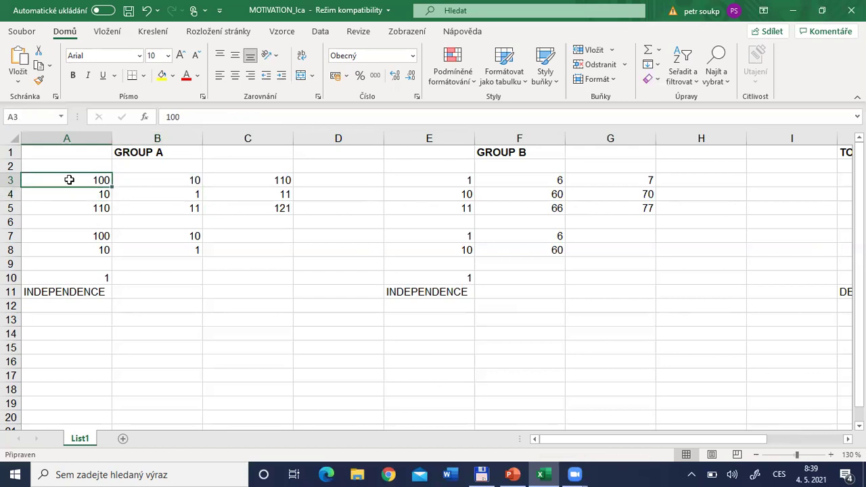
{"action": "left_click", "coordinate": [85, 195]}
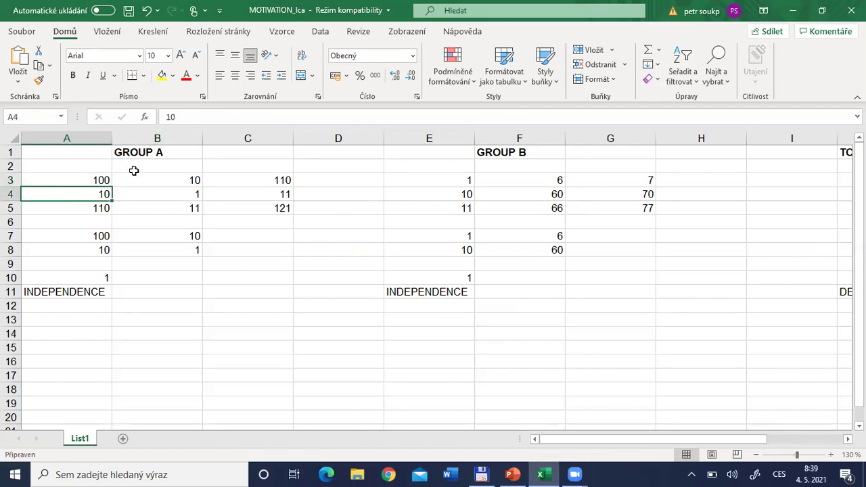
{"action": "left_click", "coordinate": [92, 167]}
{"action": "left_click", "coordinate": [165, 167]}
{"action": "left_click_drag", "start_coordinate": [92, 183], "coordinate": [190, 193]}
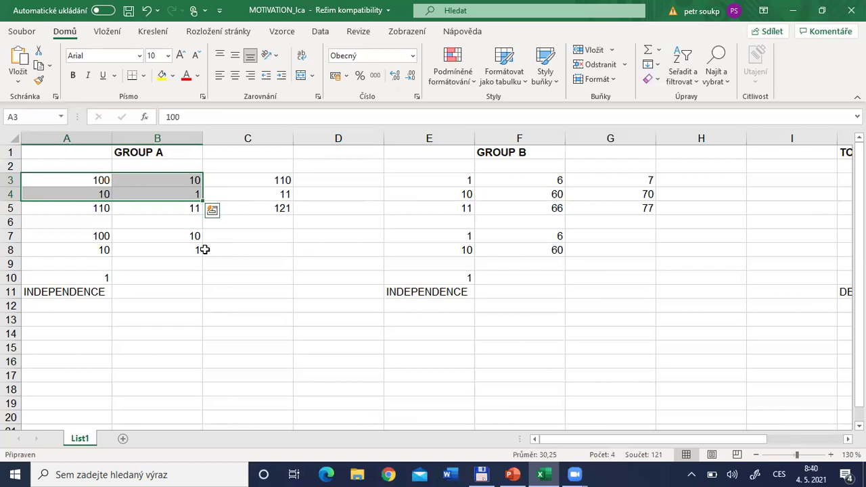
Examine GROUP A's counts by row in A3 and A4 and by column in A3:A4 and B3:B4
{"action": "left_click", "coordinate": [57, 182]}
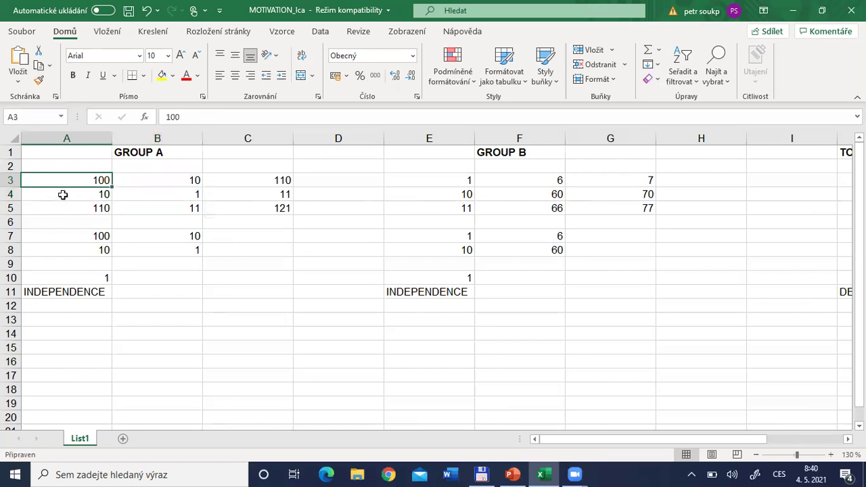
{"action": "left_click", "coordinate": [62, 195]}
{"action": "left_click", "coordinate": [87, 177]}
{"action": "key", "text": "shift+Down"}
{"action": "key", "text": "shift+Down"}
{"action": "key", "text": "shift+Up"}
{"action": "left_click_drag", "start_coordinate": [153, 181], "coordinate": [170, 191]}
{"action": "left_click", "coordinate": [78, 182]}
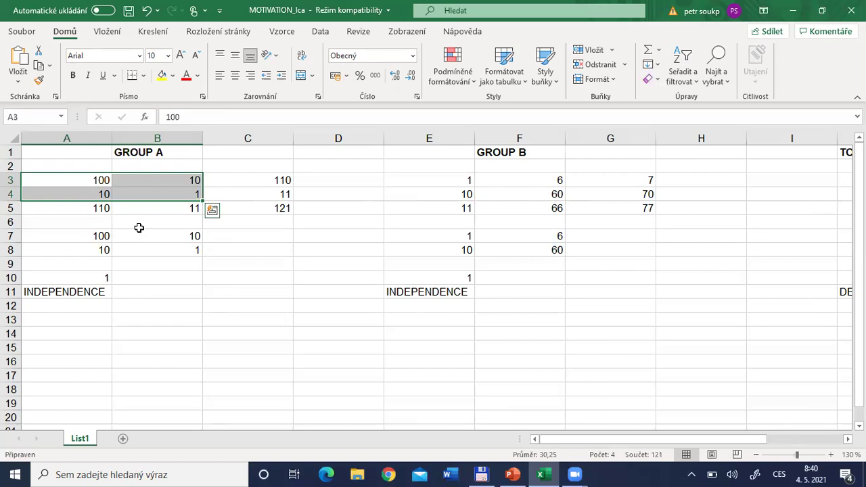
Raise the system volume to 100 and look at the hidden system tray icons
{"action": "key", "text": "XF86AudioRaiseVolume"}
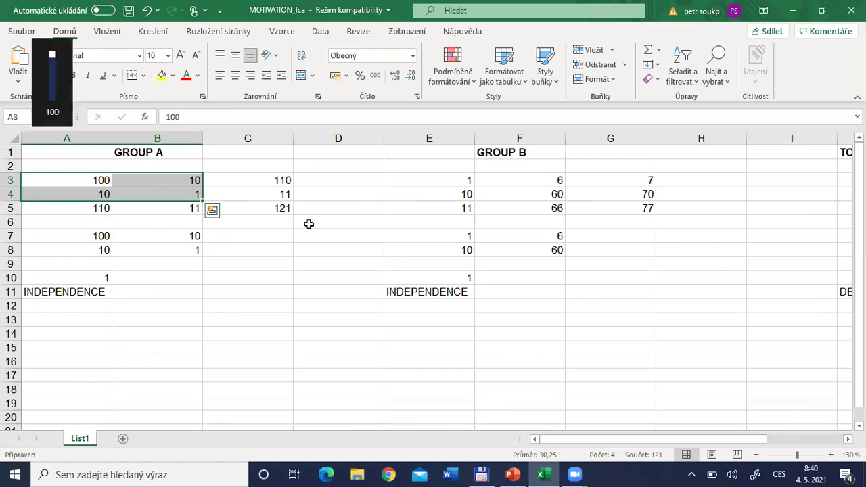
{"action": "left_click", "coordinate": [691, 473]}
{"action": "left_click", "coordinate": [690, 473]}
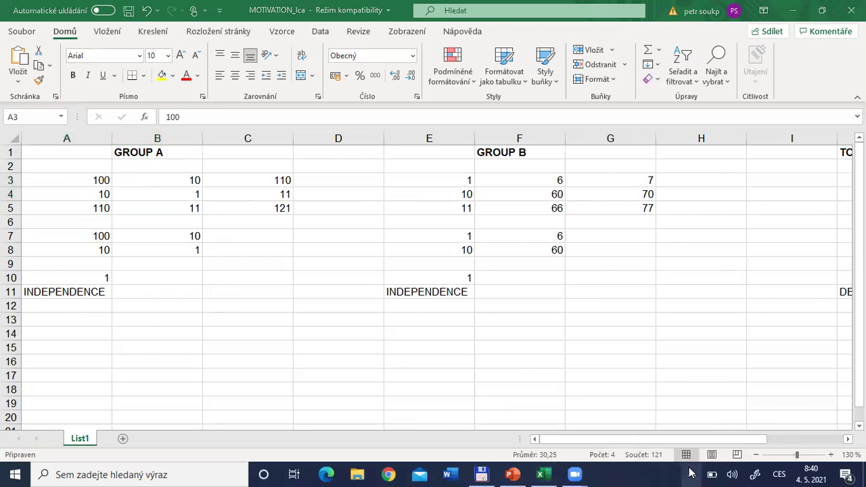
Examine GROUP A's first row A3:B3 and first column A3:A5 against the row totals in C3 and C4
{"action": "left_click", "coordinate": [83, 180]}
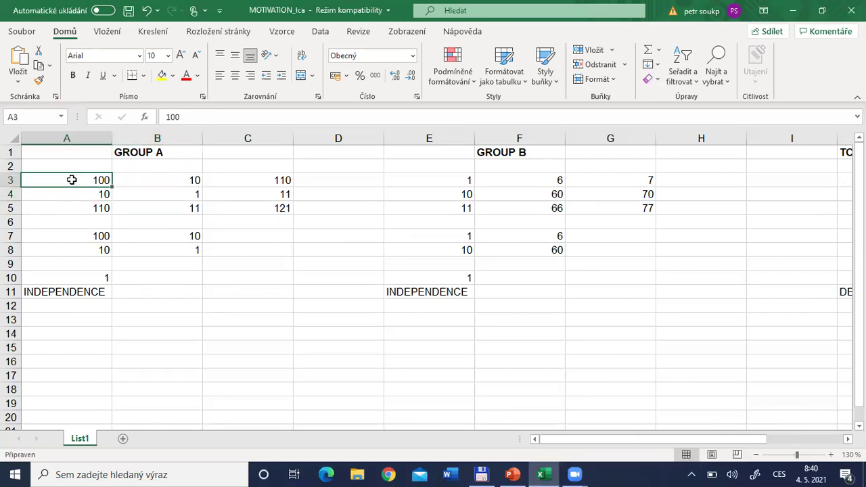
{"action": "left_click_drag", "start_coordinate": [73, 179], "coordinate": [175, 179]}
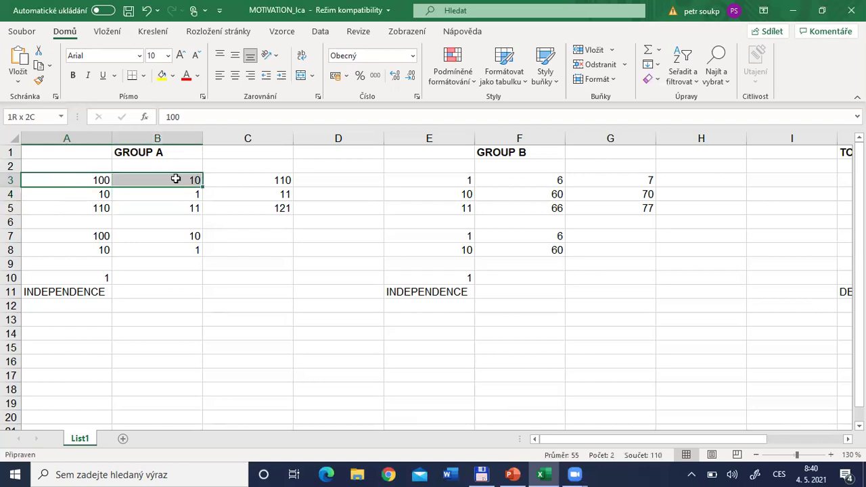
{"action": "left_click", "coordinate": [101, 177]}
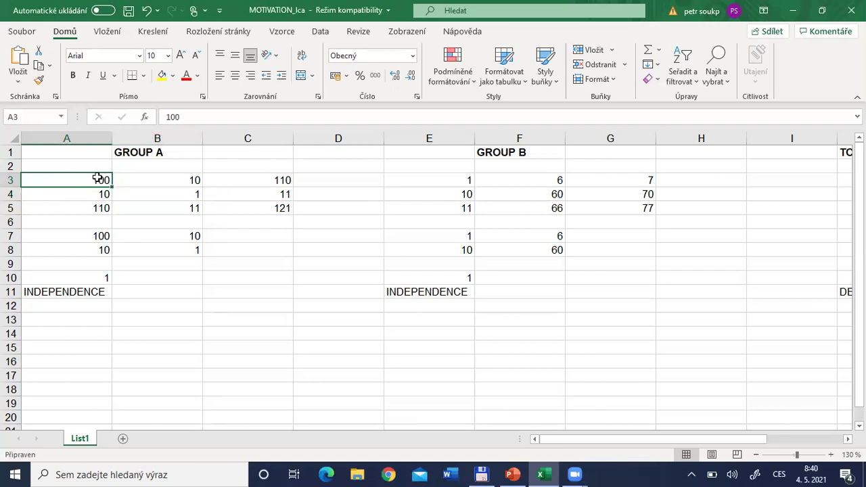
{"action": "left_click_drag", "start_coordinate": [101, 178], "coordinate": [101, 202]}
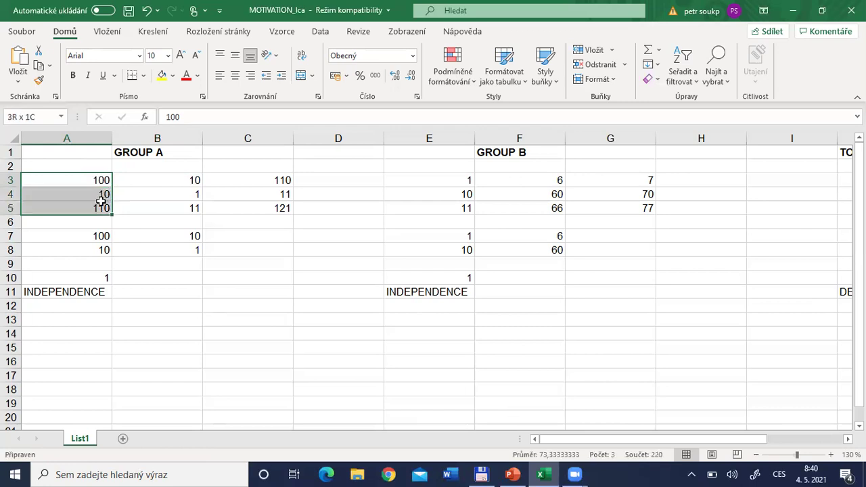
{"action": "left_click", "coordinate": [277, 179]}
{"action": "left_click", "coordinate": [280, 195]}
{"action": "left_click", "coordinate": [278, 179]}
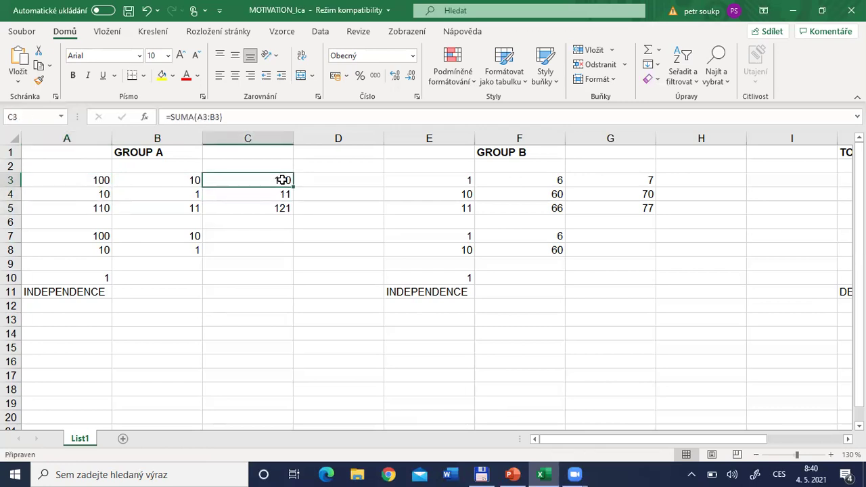
Examine GROUP A's marginal totals in C4, A5, B5 and C3
{"action": "left_click", "coordinate": [289, 194]}
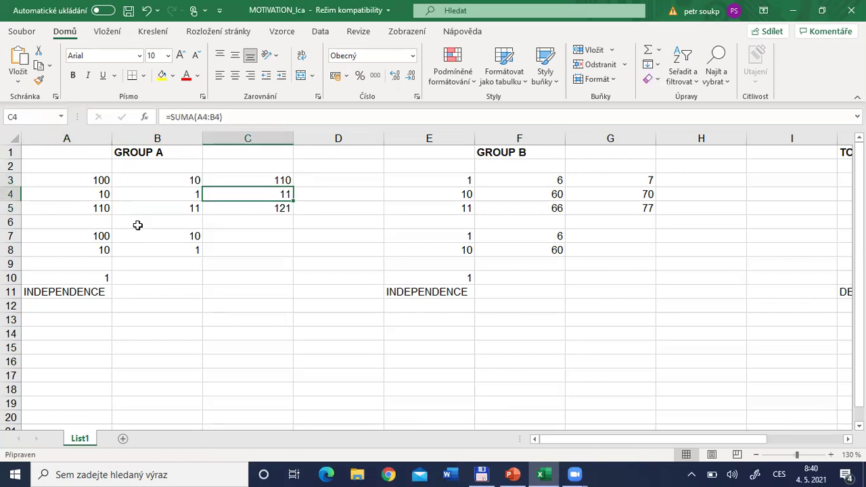
{"action": "left_click", "coordinate": [101, 209]}
{"action": "left_click", "coordinate": [174, 211]}
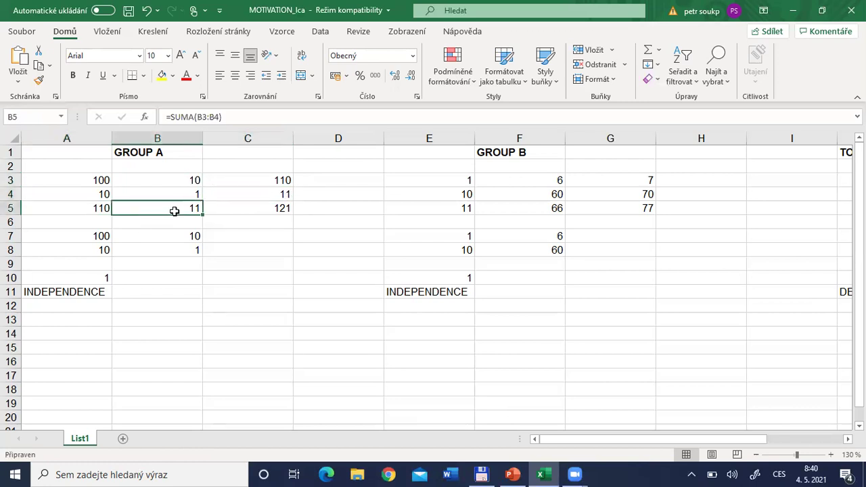
{"action": "left_click", "coordinate": [274, 180]}
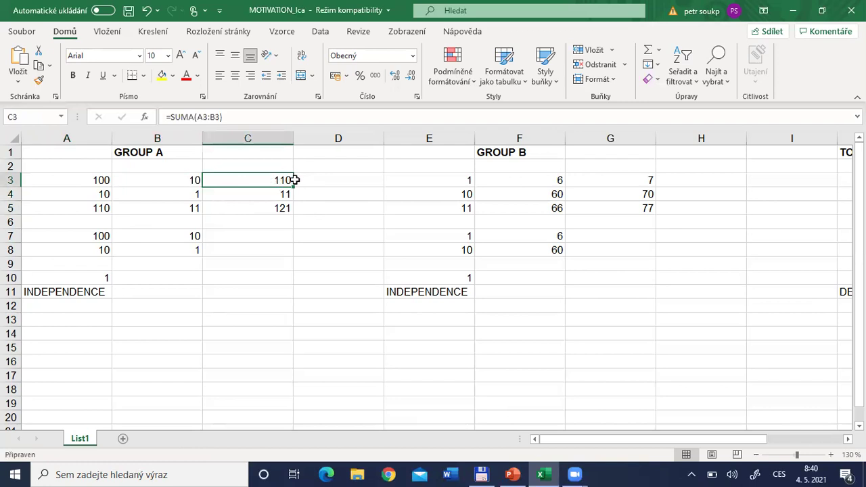
Compare GROUP A's rows A3:C3 and A4:C4, and its columns A3:A5 and B3:B5, with their totals
{"action": "left_click", "coordinate": [103, 180]}
{"action": "left_click_drag", "start_coordinate": [252, 178], "coordinate": [272, 177]}
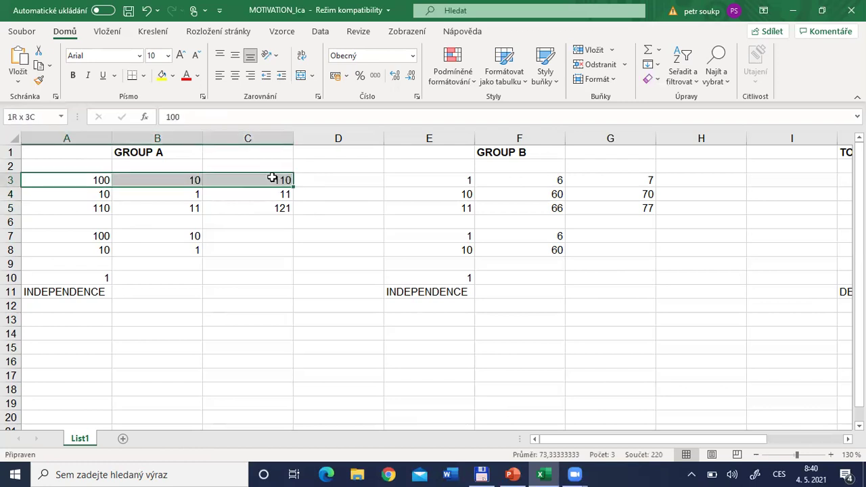
{"action": "left_click_drag", "start_coordinate": [97, 195], "coordinate": [264, 188]}
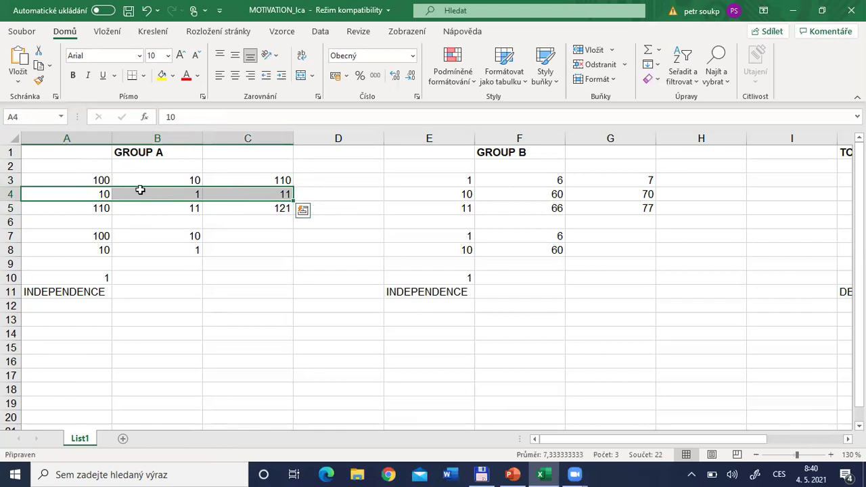
{"action": "left_click_drag", "start_coordinate": [97, 178], "coordinate": [97, 210]}
{"action": "left_click", "coordinate": [169, 178]}
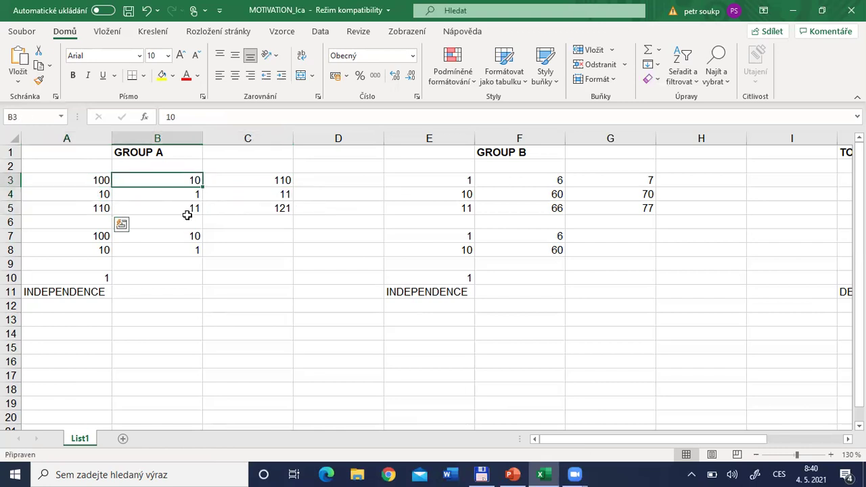
{"action": "left_click_drag", "start_coordinate": [188, 215], "coordinate": [187, 214]}
Point out GROUP B's table and its cell counts in E3:F4
{"action": "left_click", "coordinate": [436, 178]}
{"action": "left_click_drag", "start_coordinate": [550, 180], "coordinate": [620, 205]}
{"action": "left_click", "coordinate": [395, 184]}
{"action": "left_click_drag", "start_coordinate": [427, 184], "coordinate": [549, 195]}
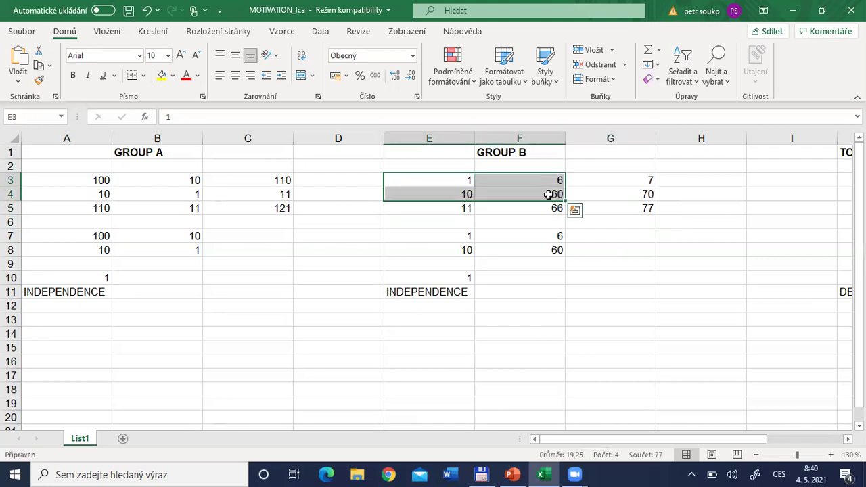
{"action": "left_click_drag", "start_coordinate": [360, 178], "coordinate": [545, 192]}
{"action": "left_click_drag", "start_coordinate": [429, 154], "coordinate": [501, 190]}
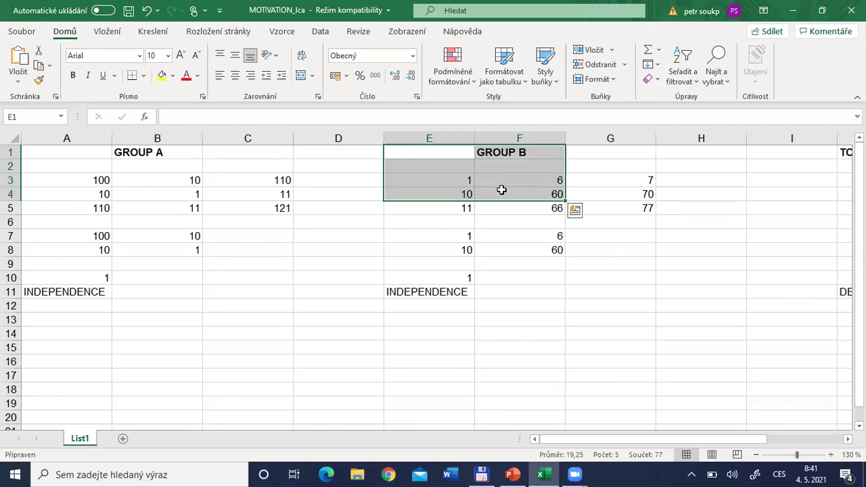
Examine GROUP B's counts by row in rows 3 and 4, and by column in E2:E5 and F2:F5
{"action": "left_click_drag", "start_coordinate": [368, 180], "coordinate": [616, 185]}
{"action": "left_click", "coordinate": [377, 194]}
{"action": "mouse_move", "coordinate": [377, 194]}
{"action": "left_mouse_down"}
{"action": "mouse_move", "coordinate": [647, 193]}
{"action": "mouse_move", "coordinate": [634, 180]}
{"action": "mouse_move", "coordinate": [372, 187]}
{"action": "mouse_move", "coordinate": [373, 180]}
{"action": "left_mouse_up"}
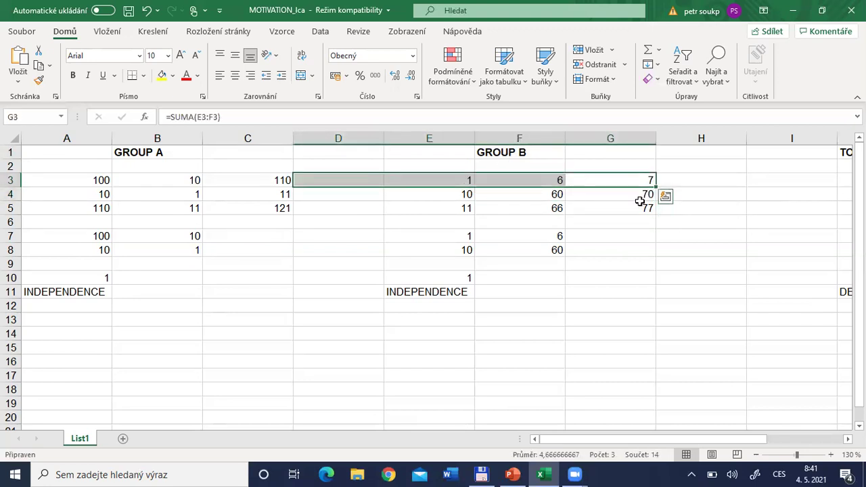
{"action": "left_click_drag", "start_coordinate": [379, 195], "coordinate": [634, 199]}
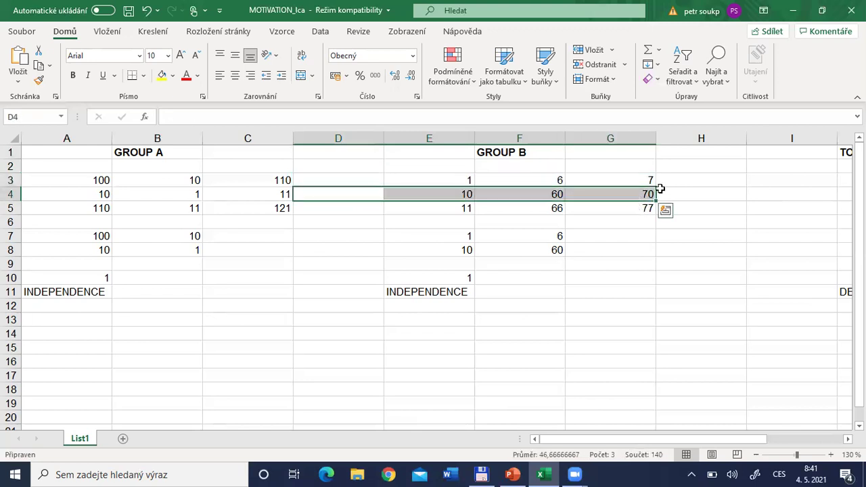
{"action": "left_click_drag", "start_coordinate": [443, 164], "coordinate": [448, 210]}
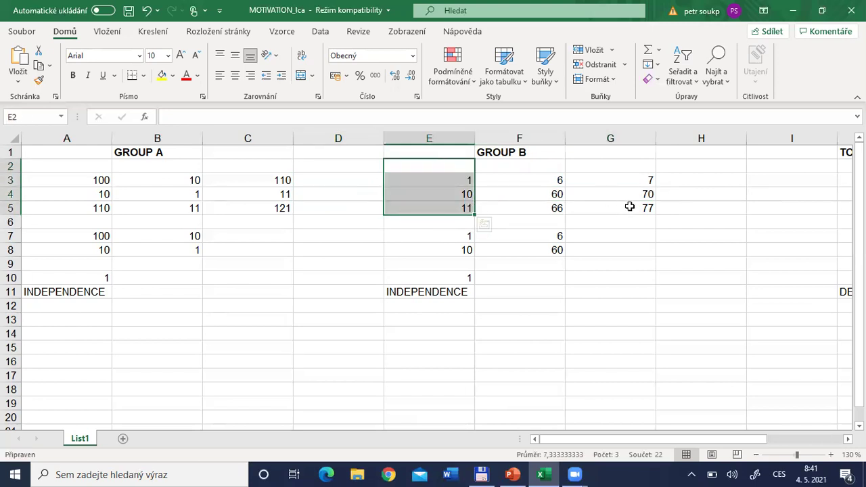
{"action": "left_click_drag", "start_coordinate": [549, 164], "coordinate": [548, 209]}
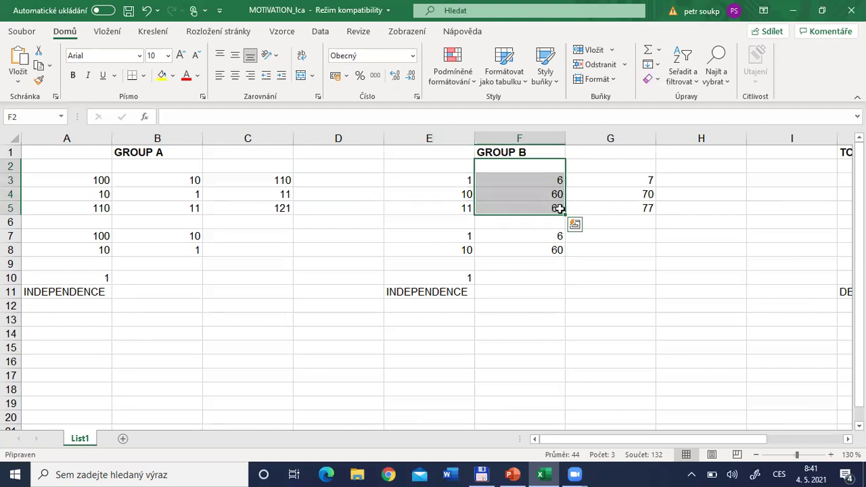
{"action": "left_click_drag", "start_coordinate": [542, 163], "coordinate": [552, 211]}
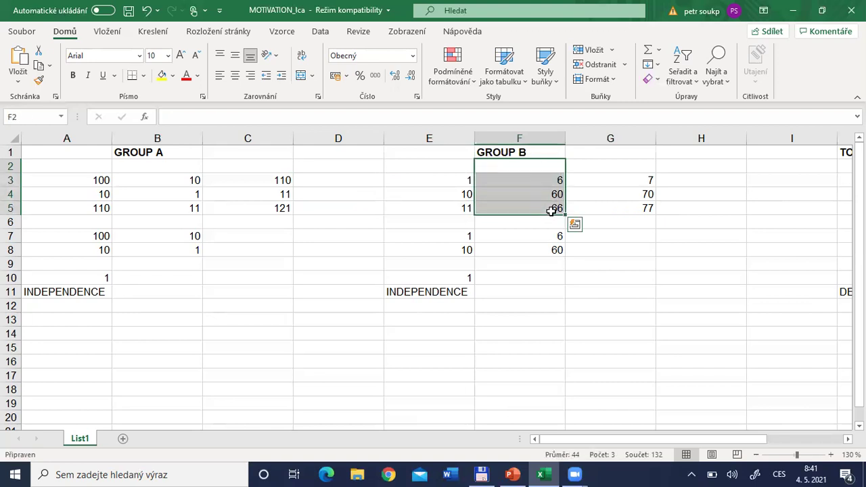
Compare the whole GROUP A table A1:C5 with the whole GROUP B table E1:G5
{"action": "left_click", "coordinate": [108, 150]}
{"action": "left_click_drag", "start_coordinate": [108, 152], "coordinate": [193, 206]}
{"action": "left_click_drag", "start_coordinate": [469, 151], "coordinate": [586, 215]}
{"action": "key", "text": "ctrl+v"}
{"action": "left_click_drag", "start_coordinate": [101, 151], "coordinate": [262, 211]}
{"action": "key", "text": "ctrl+v"}
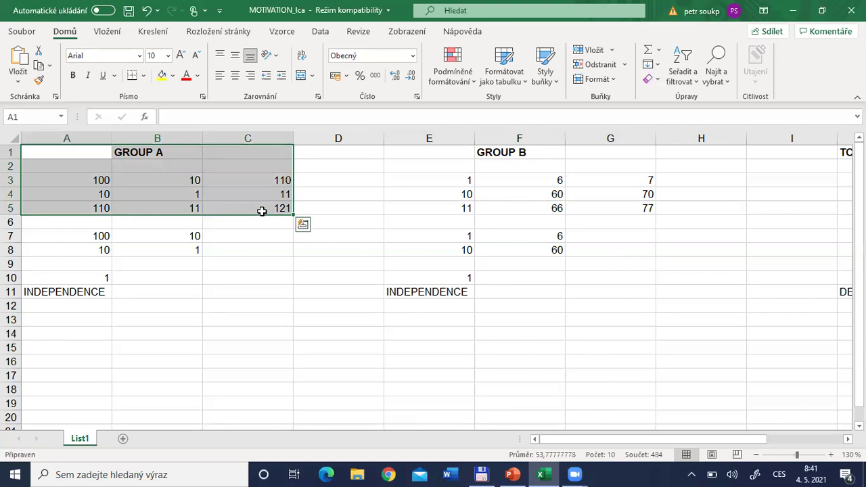
{"action": "left_click_drag", "start_coordinate": [450, 151], "coordinate": [626, 206]}
{"action": "key", "text": "ctrl+v"}
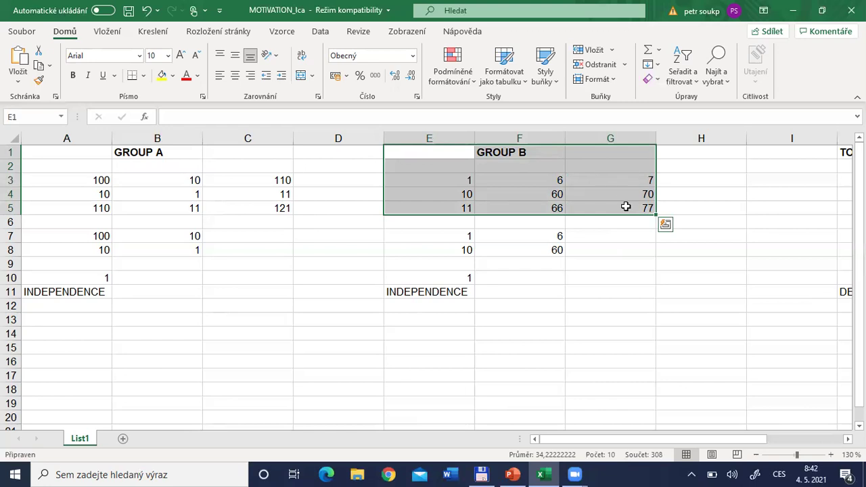
Revisit GROUP A's totals in C3, C4, A5 and B5, and highlight its table A1:C4 and GROUP B's block E2:H8
{"action": "key", "text": "Escape"}
{"action": "left_click", "coordinate": [245, 180]}
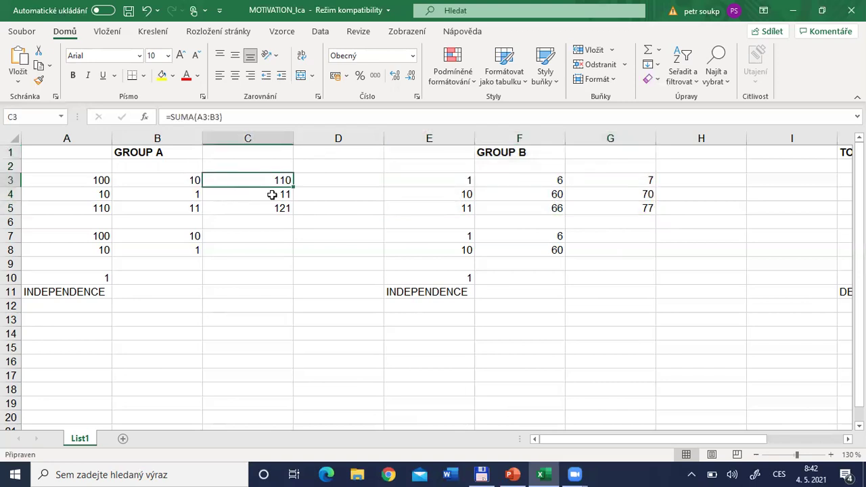
{"action": "left_click", "coordinate": [273, 195]}
{"action": "left_click", "coordinate": [95, 209]}
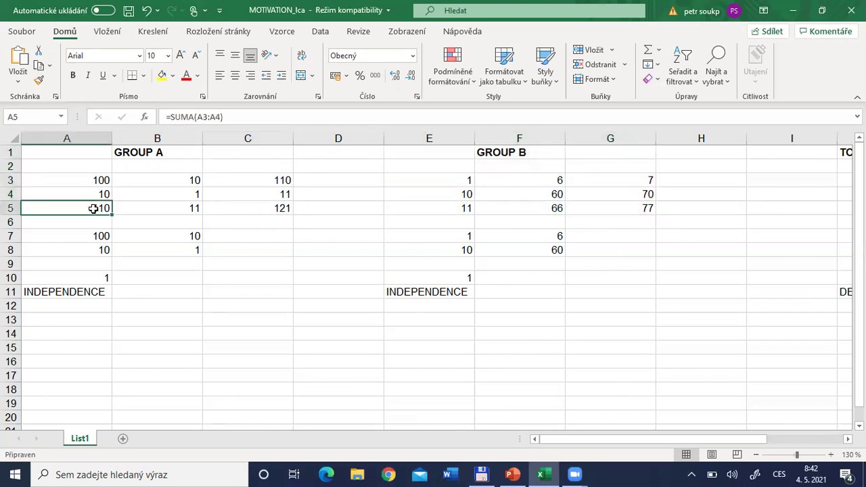
{"action": "left_click", "coordinate": [162, 203]}
{"action": "left_click_drag", "start_coordinate": [108, 156], "coordinate": [270, 197]}
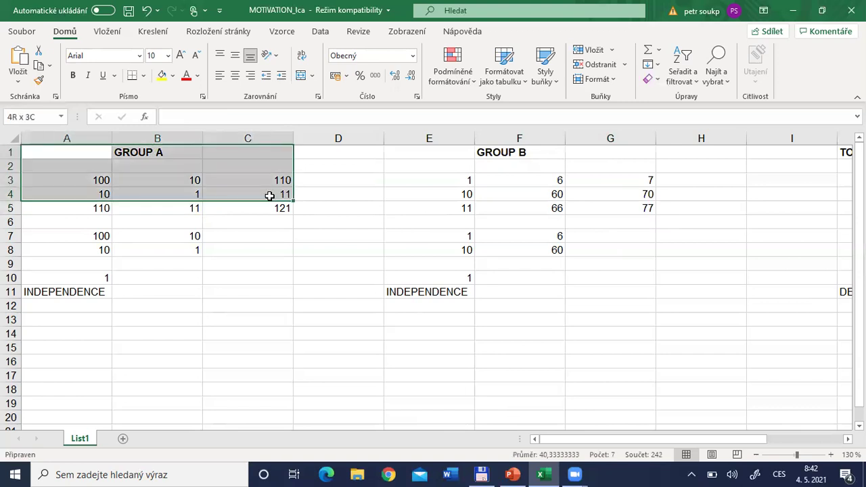
{"action": "left_click_drag", "start_coordinate": [461, 167], "coordinate": [674, 243]}
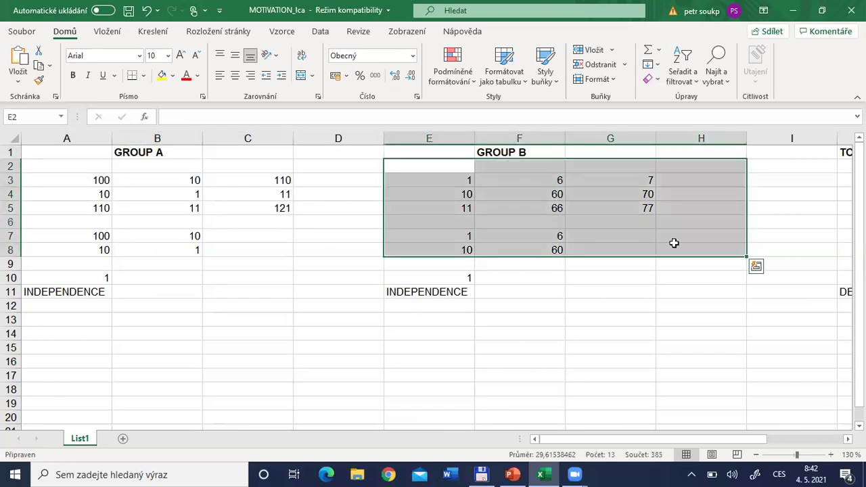
Switch to the PowerPoint lecture and show slide 7, "Motivation example"
{"action": "key", "text": "alt+Tab"}
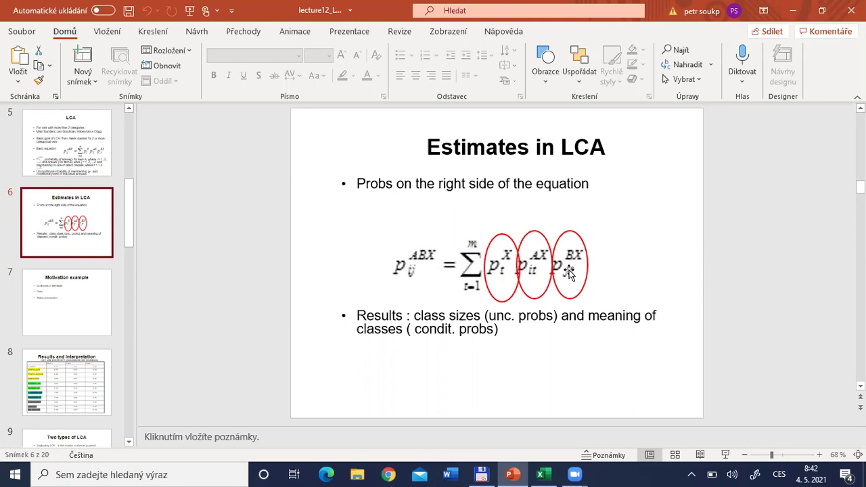
{"action": "left_click", "coordinate": [105, 306]}
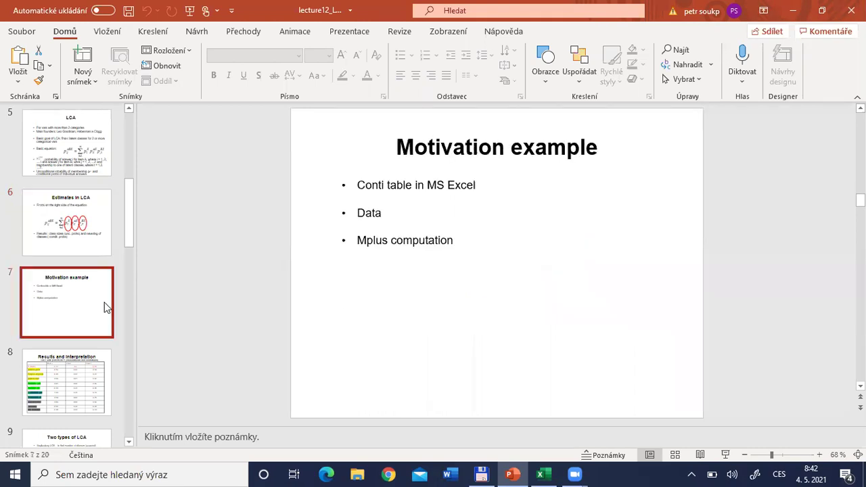
Switch back to the Excel workbook and examine the combined TOGETHER table in J3:L6
{"action": "key", "text": "alt+Tab"}
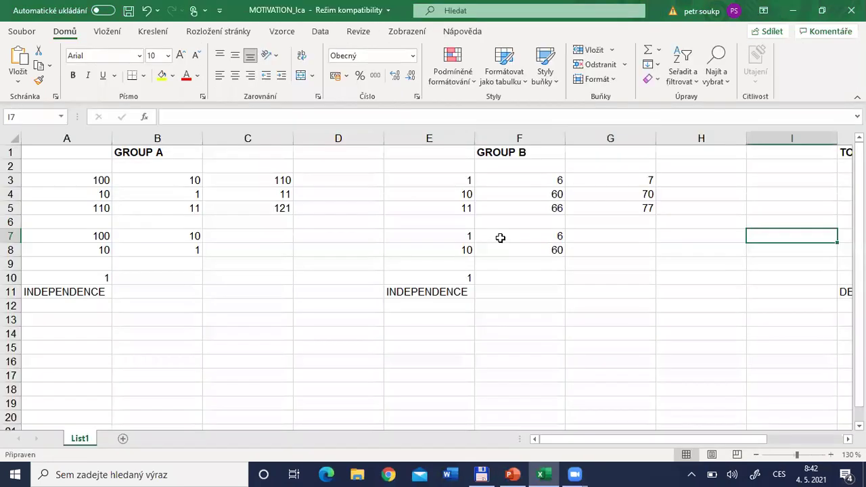
{"action": "scroll", "coordinate": [501, 238], "scroll_direction": "right", "scroll_amount": 4}
{"action": "left_click_drag", "start_coordinate": [358, 175], "coordinate": [530, 224]}
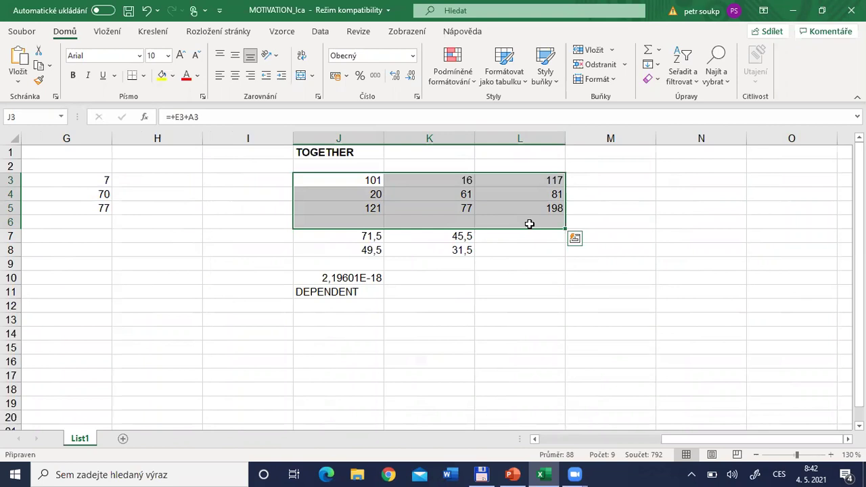
Return to the separate group tables and point out the headings GROUP A in B1 and GROUP B in F1
{"action": "key", "text": "Left"}
{"action": "key", "text": "Left"}
{"action": "key", "text": "Left"}
{"action": "key", "text": "Left"}
{"action": "key", "text": "Left"}
{"action": "key", "text": "Left"}
{"action": "key", "text": "Left"}
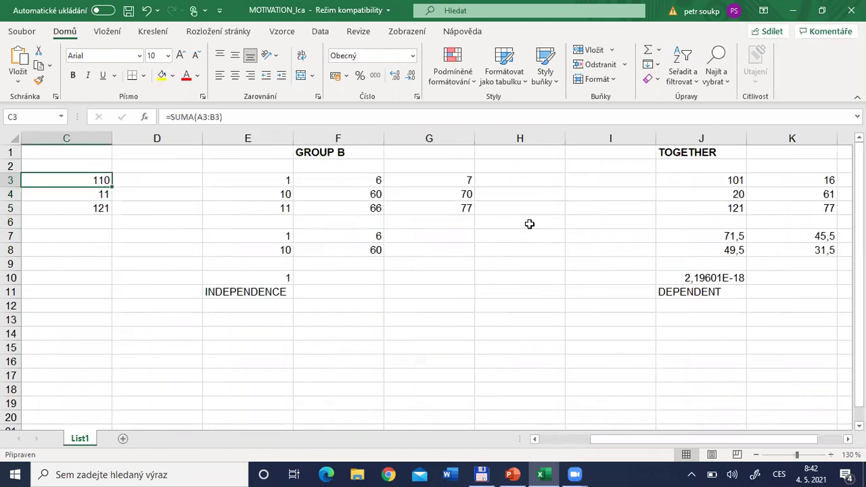
{"action": "key", "text": "Left"}
{"action": "key", "text": "Left"}
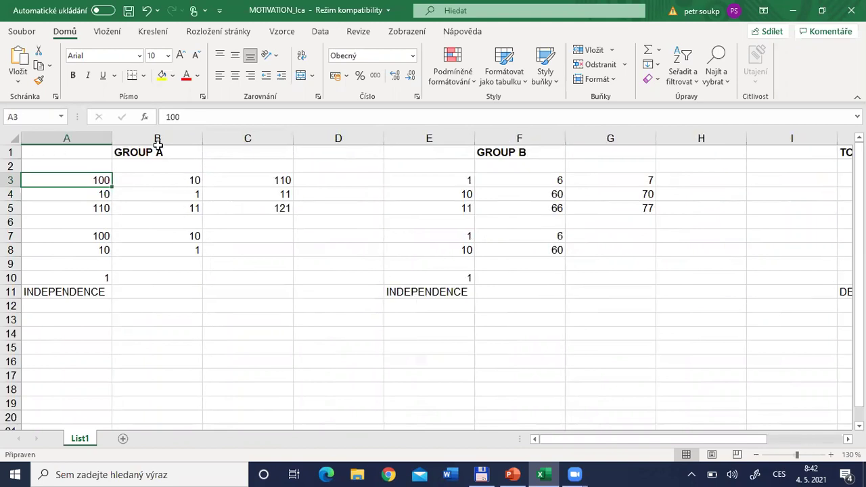
{"action": "left_click", "coordinate": [158, 151]}
{"action": "left_click", "coordinate": [521, 157]}
{"action": "left_click", "coordinate": [165, 157]}
{"action": "left_click", "coordinate": [504, 155]}
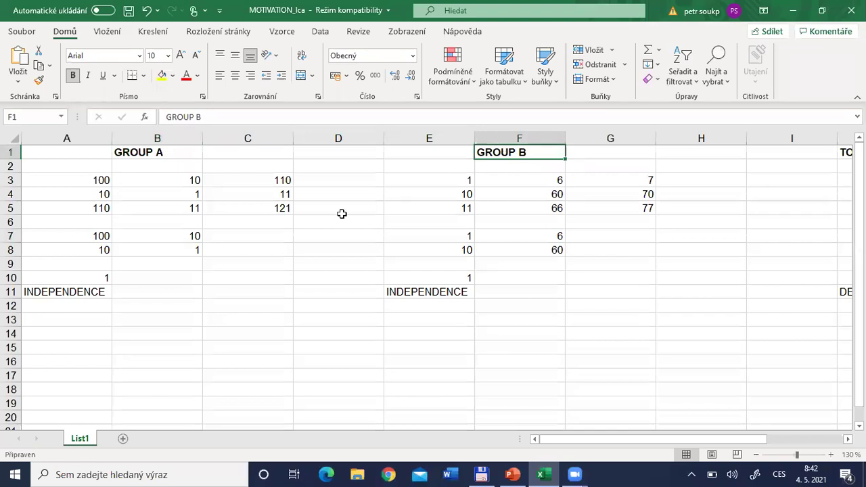
Compare the class sizes in C5 and G5, and point out the largest counts in A3 and F4
{"action": "left_click", "coordinate": [283, 208]}
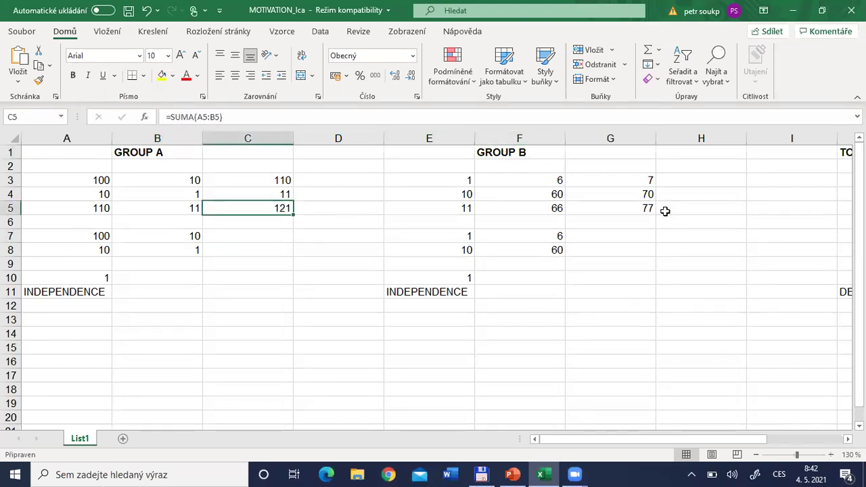
{"action": "left_click", "coordinate": [648, 210]}
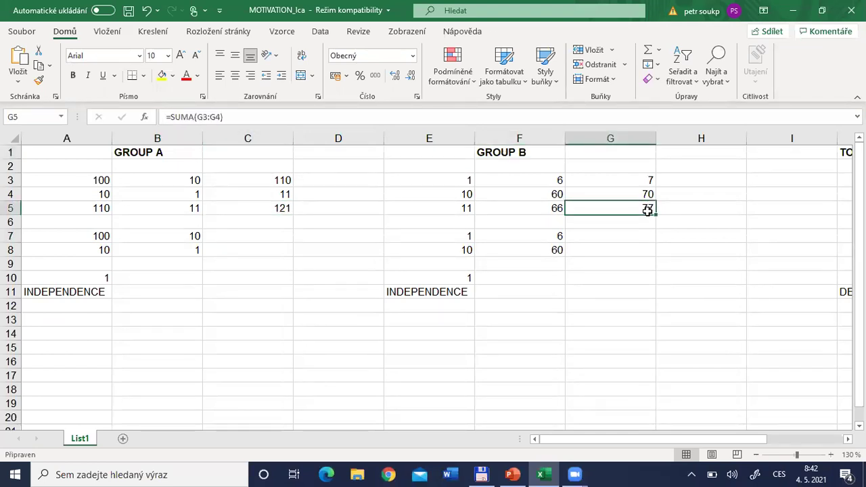
{"action": "left_click", "coordinate": [278, 212]}
{"action": "left_click", "coordinate": [84, 178]}
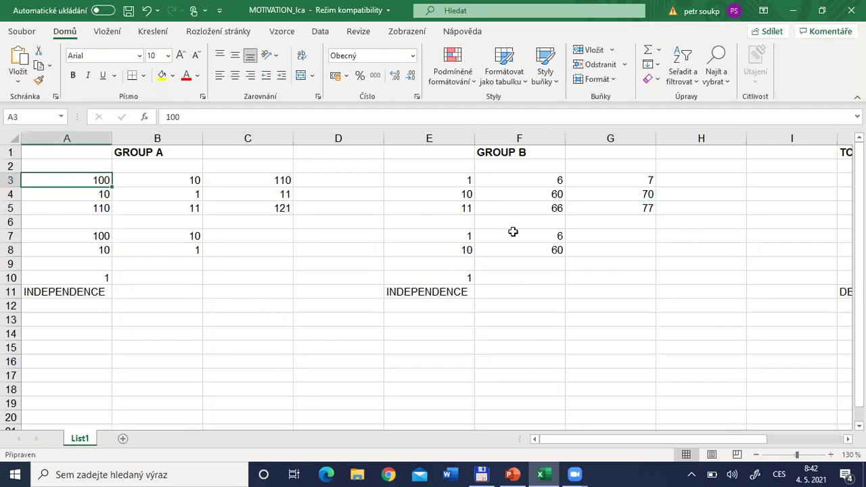
{"action": "left_click", "coordinate": [540, 194]}
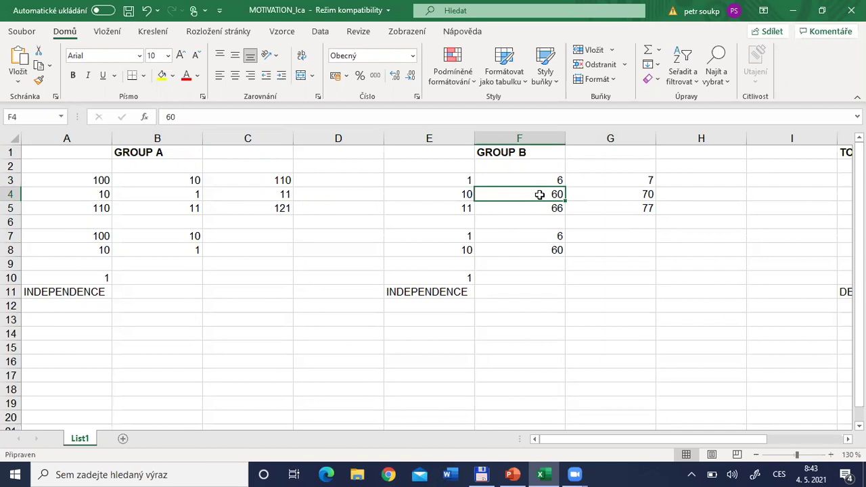
Switch to Total Commander and point out the files motivation.dat and motivation_inputfile.inp in the LCA folder
{"action": "key", "text": "alt+Tab"}
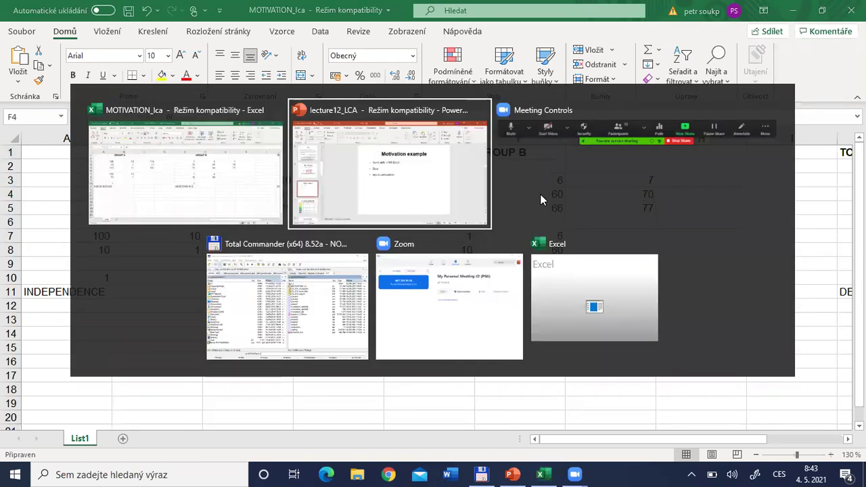
{"action": "key", "text": "alt+Tab"}
{"action": "key", "text": "alt+Tab"}
{"action": "key", "text": "alt+Tab"}
{"action": "key", "text": "alt+Tab"}
{"action": "key", "text": "alt+Tab"}
{"action": "key", "text": "alt+Tab"}
{"action": "key", "text": "alt+Tab"}
{"action": "key", "text": "alt+Tab"}
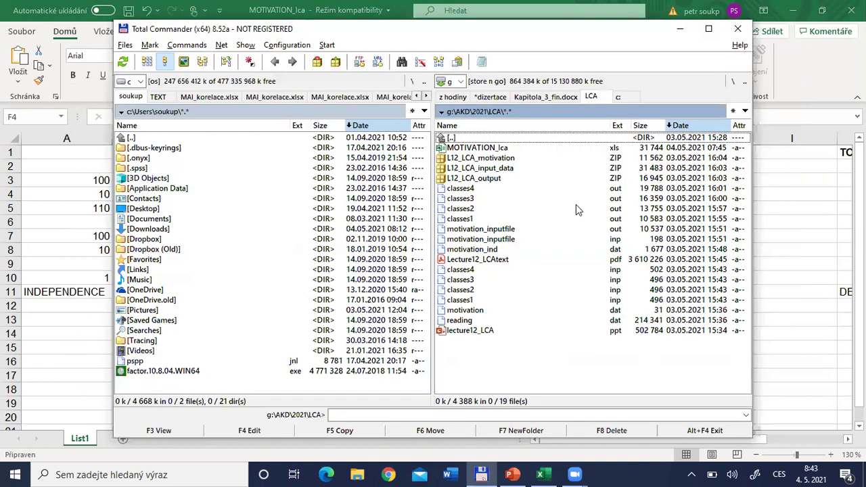
{"action": "left_click", "coordinate": [474, 313]}
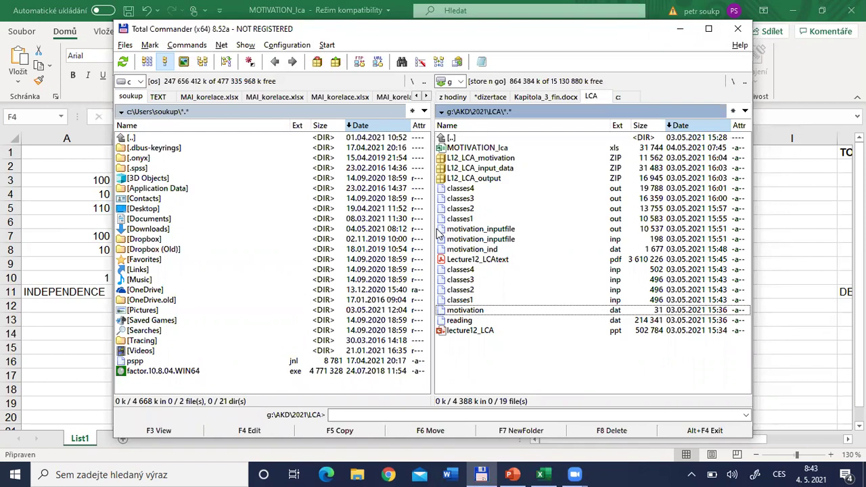
{"action": "left_click", "coordinate": [501, 240]}
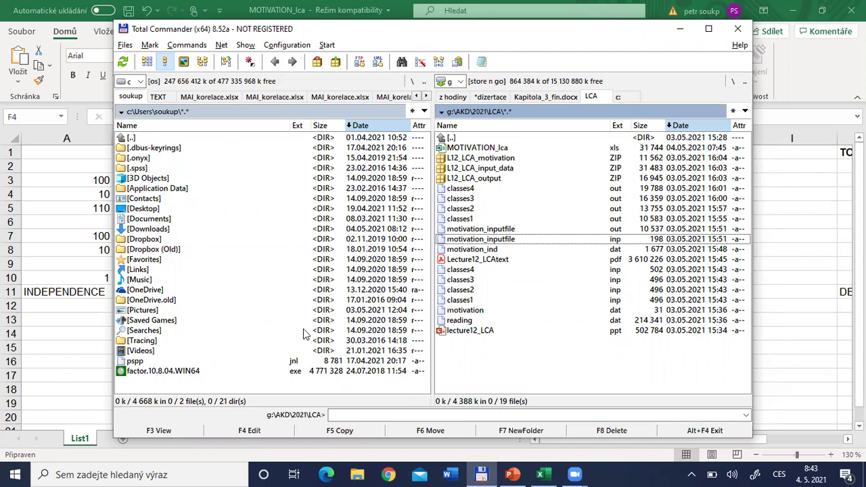
Launch the Mplus Version 8.5 Demo program
{"action": "key", "text": "super"}
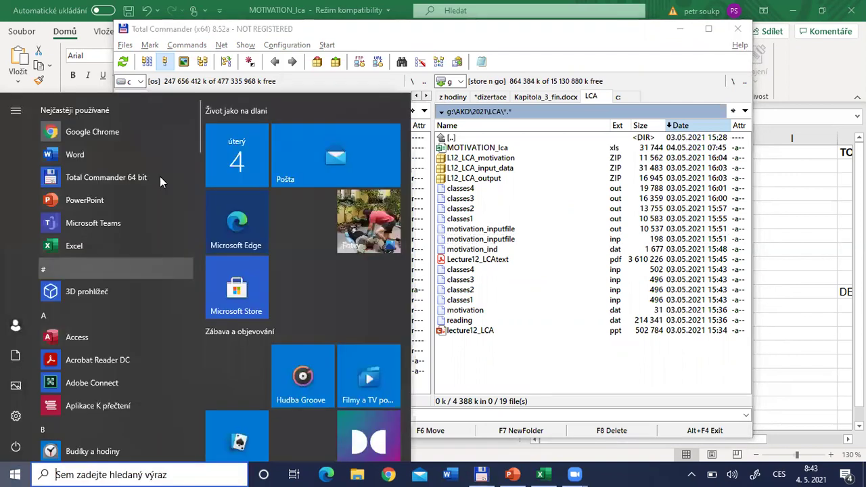
{"action": "left_click", "coordinate": [199, 161]}
{"action": "left_click", "coordinate": [204, 254]}
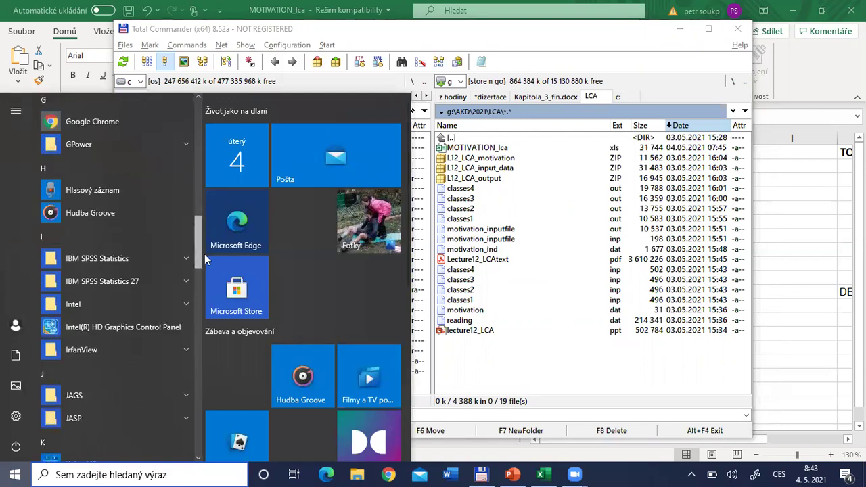
{"action": "left_click_drag", "start_coordinate": [205, 255], "coordinate": [202, 303]}
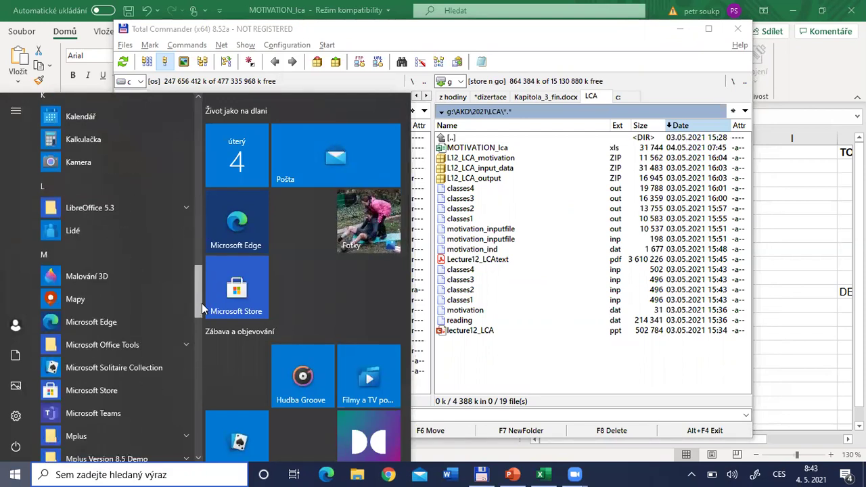
{"action": "scroll", "coordinate": [201, 304], "scroll_direction": "down", "scroll_amount": 2}
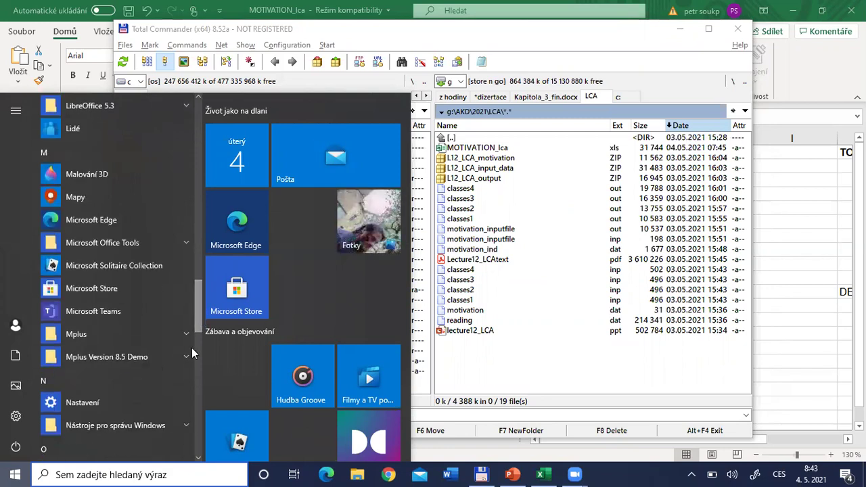
{"action": "left_click", "coordinate": [176, 358]}
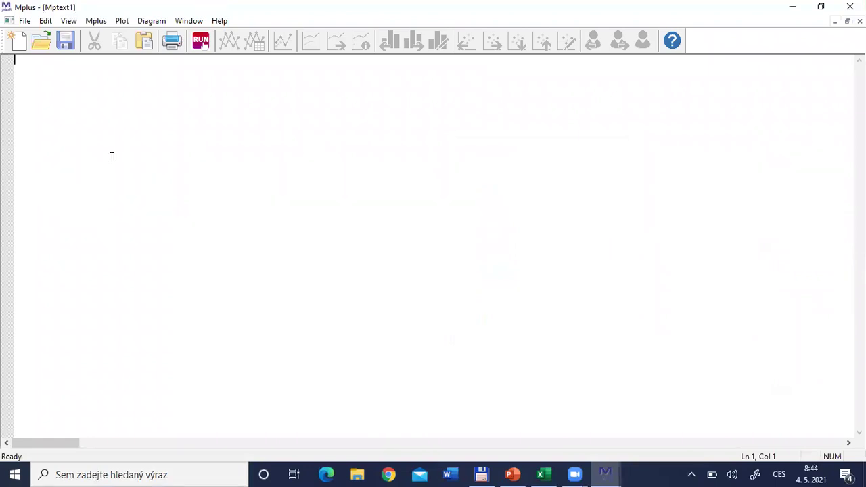
Check the motivation input file in Total Commander, and open motivation_inputfile.inp from the AKD\2021\LCA folder in Mplus
{"action": "left_click", "coordinate": [481, 473]}
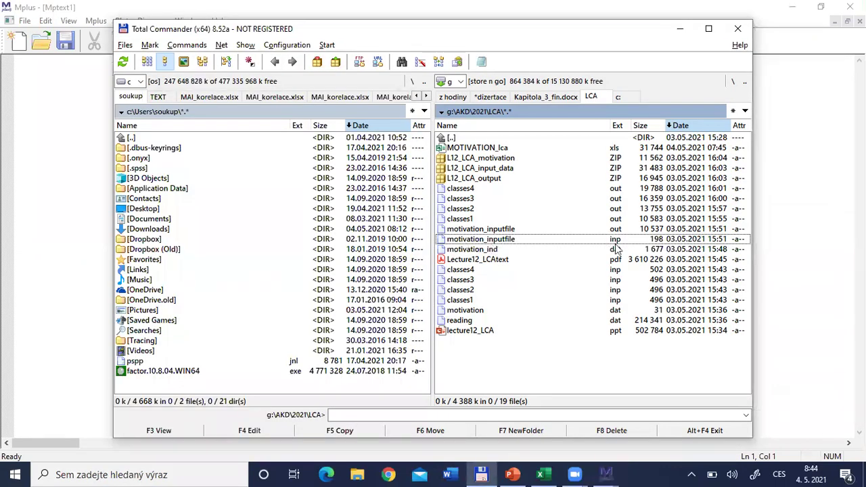
{"action": "left_click", "coordinate": [29, 39]}
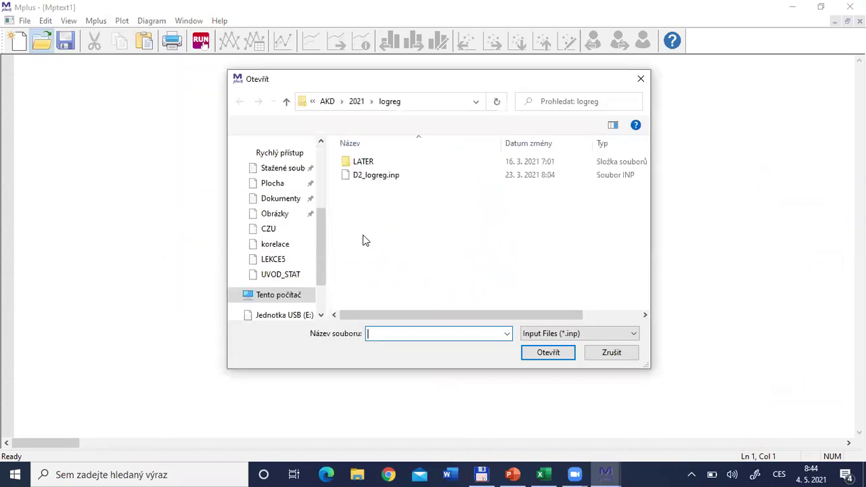
{"action": "left_click", "coordinate": [355, 102]}
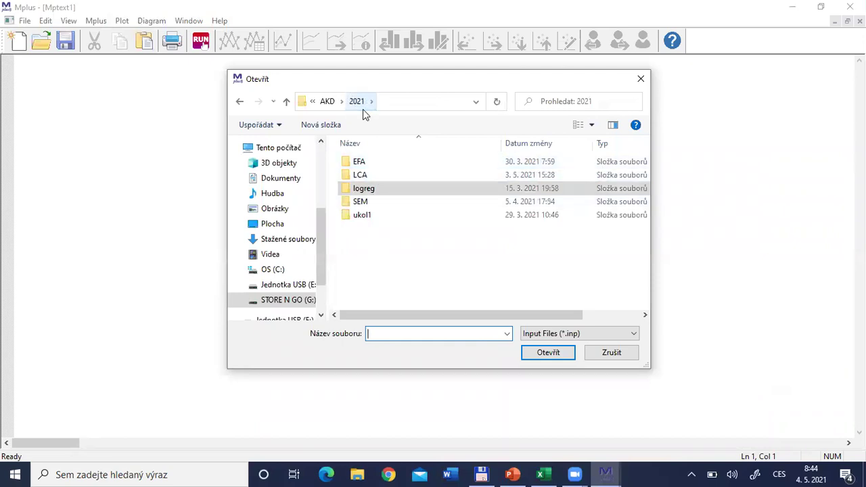
{"action": "left_click", "coordinate": [369, 171]}
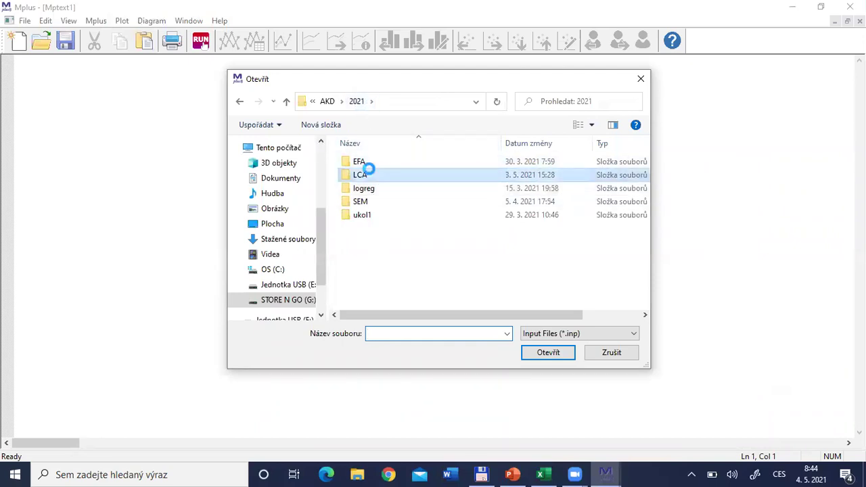
{"action": "double_click", "coordinate": [371, 170]}
{"action": "left_click", "coordinate": [371, 215]}
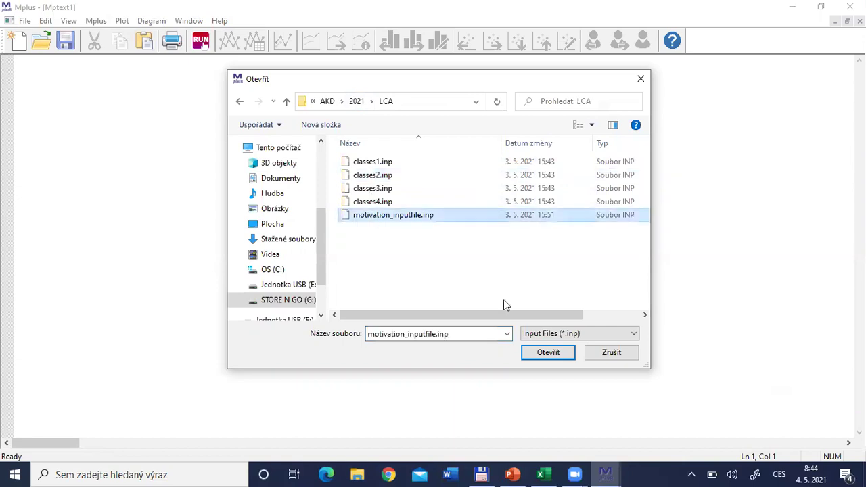
{"action": "left_click", "coordinate": [546, 353]}
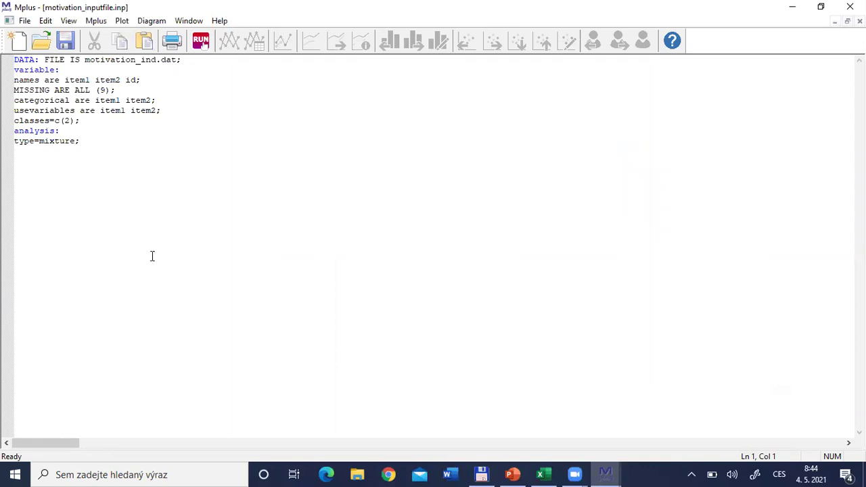
Switch to Total Commander and view the contents of motivation.dat in the LCA folder, closing the viewer when done
{"action": "left_click", "coordinate": [108, 140]}
{"action": "left_click", "coordinate": [481, 474]}
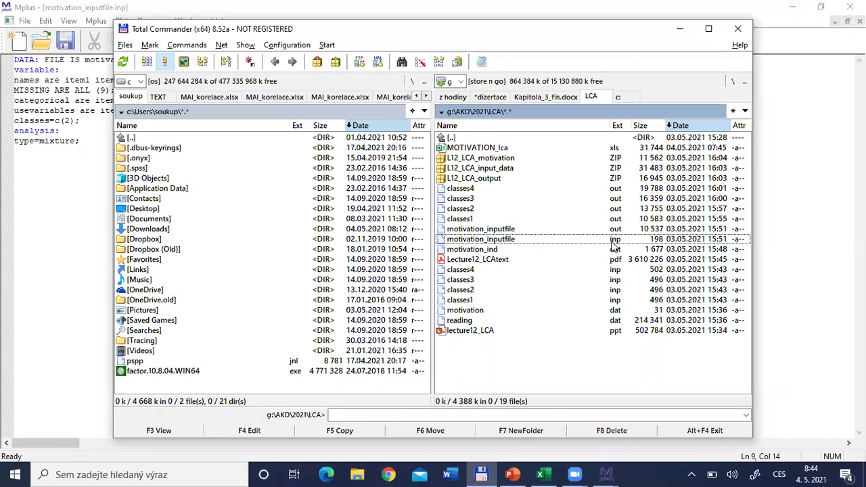
{"action": "left_click", "coordinate": [476, 311]}
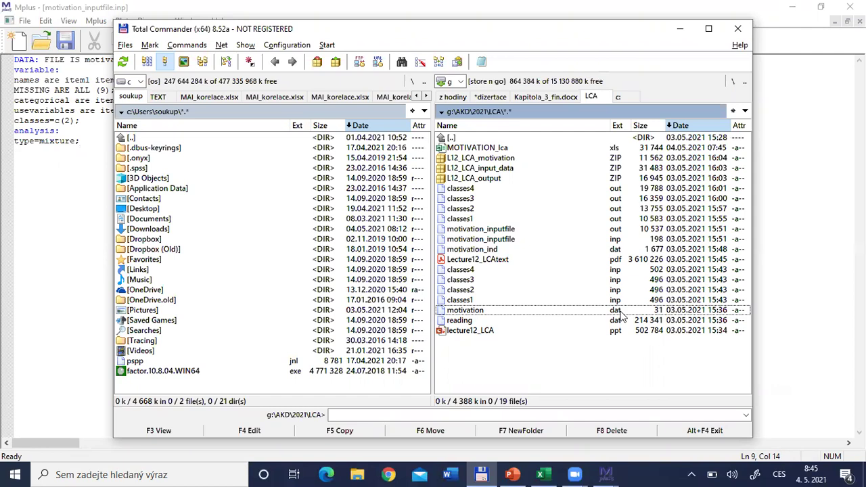
{"action": "key", "text": "F3"}
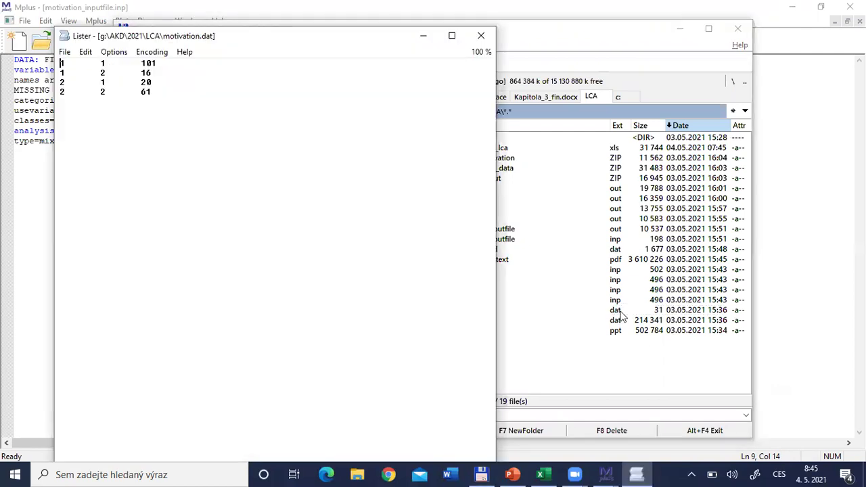
{"action": "key", "text": "Escape"}
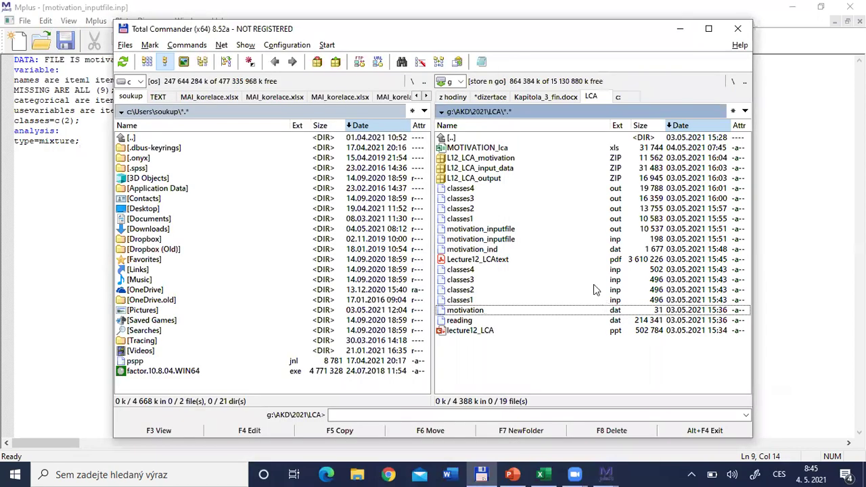
View motivation_ind.dat from its first to its last records, and close the viewer
{"action": "left_click", "coordinate": [515, 249]}
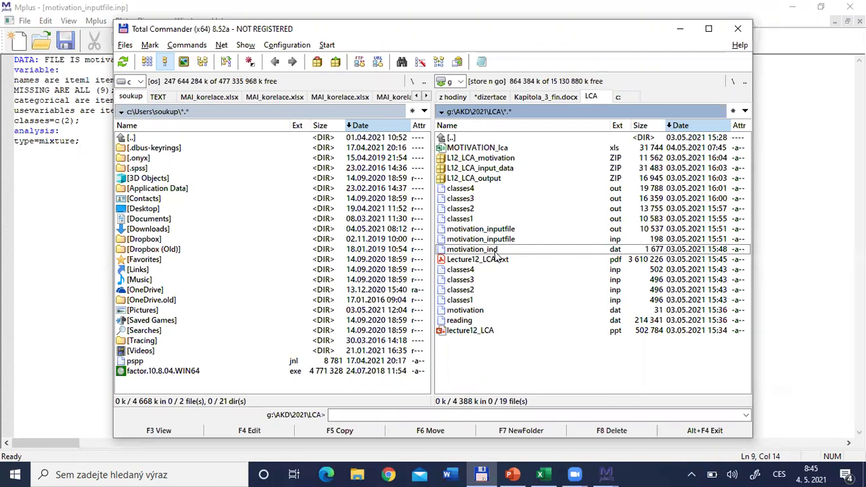
{"action": "key", "text": "F3"}
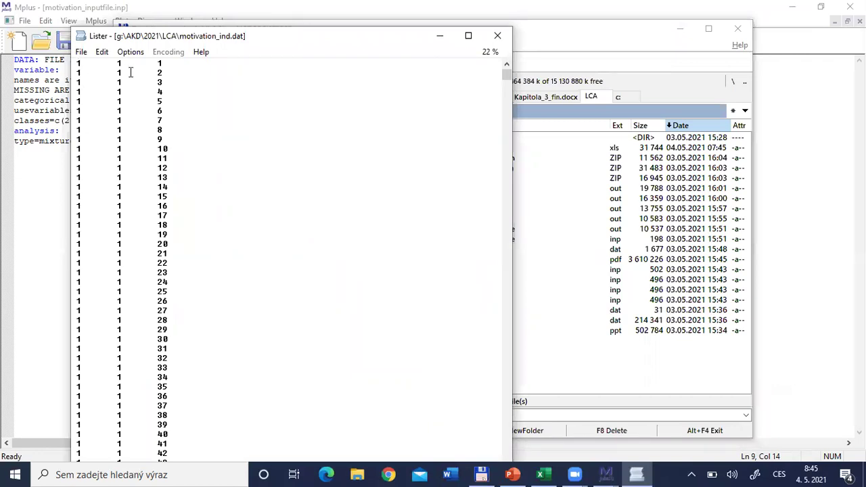
{"action": "left_click_drag", "start_coordinate": [507, 78], "coordinate": [508, 448]}
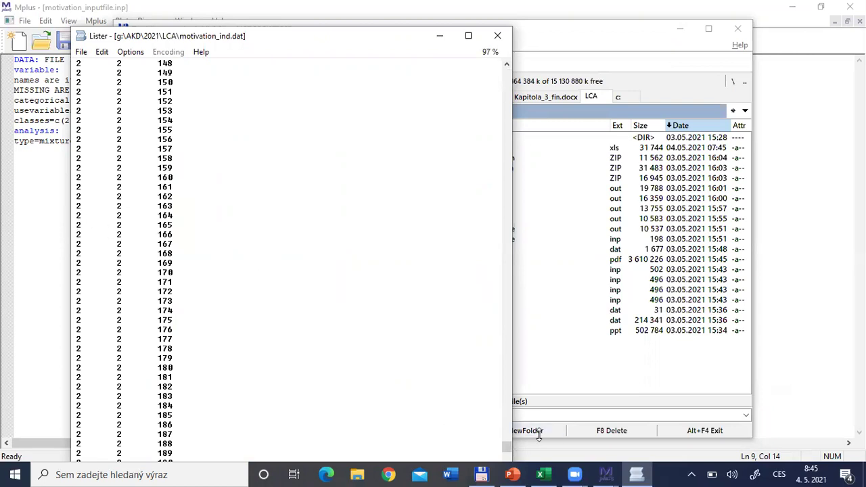
{"action": "left_click_drag", "start_coordinate": [505, 453], "coordinate": [505, 471]}
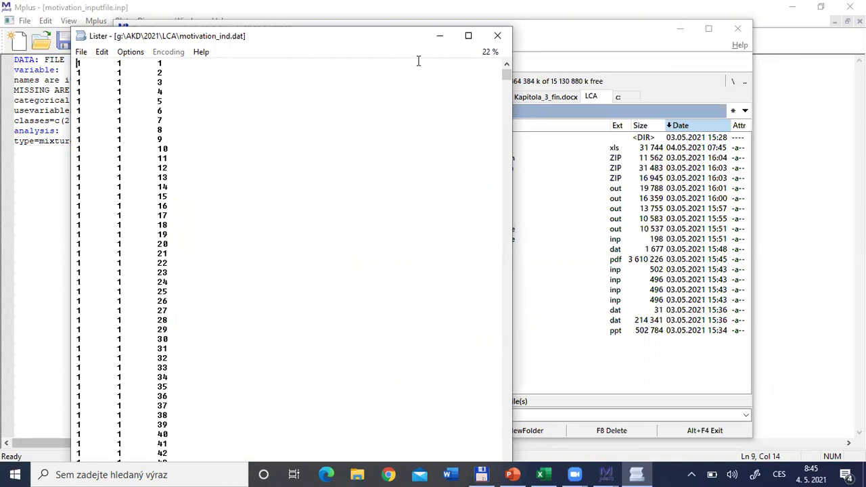
{"action": "left_click_drag", "start_coordinate": [272, 39], "coordinate": [281, 79]}
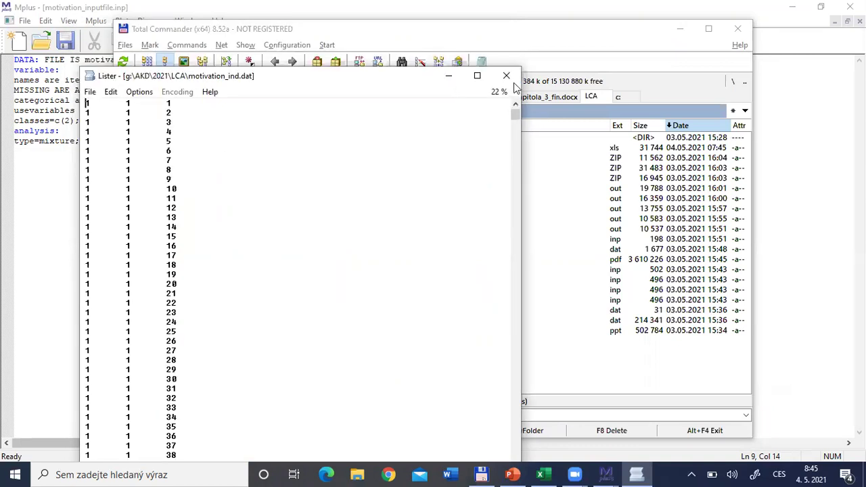
{"action": "left_click", "coordinate": [512, 82]}
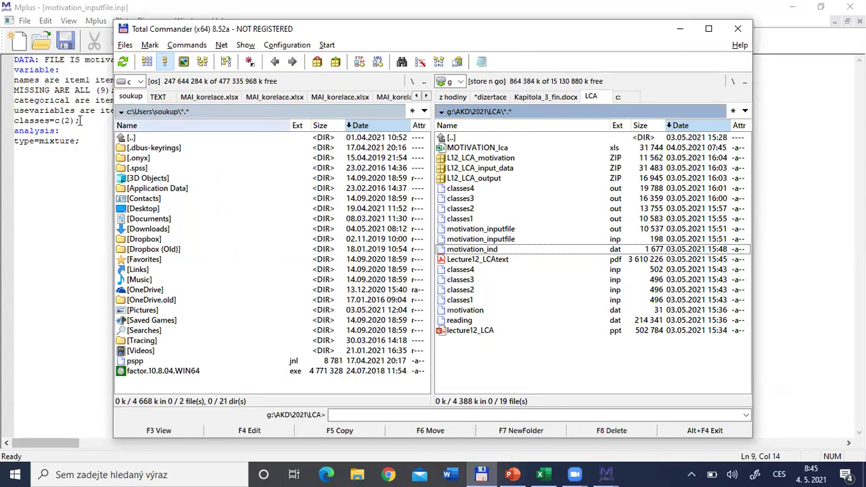
Return to Mplus and run the two-class mixture analysis in motivation_inputfile.inp
{"action": "left_click", "coordinate": [80, 120]}
{"action": "left_click", "coordinate": [18, 61]}
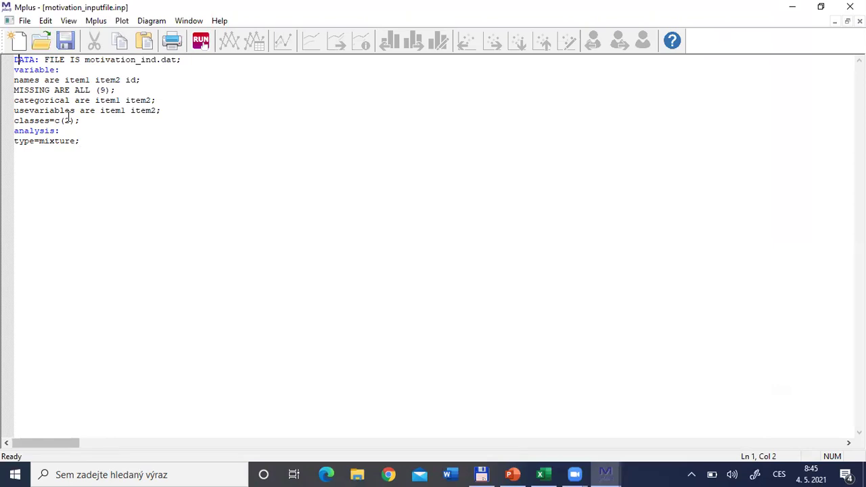
{"action": "key", "text": "ctrl+a"}
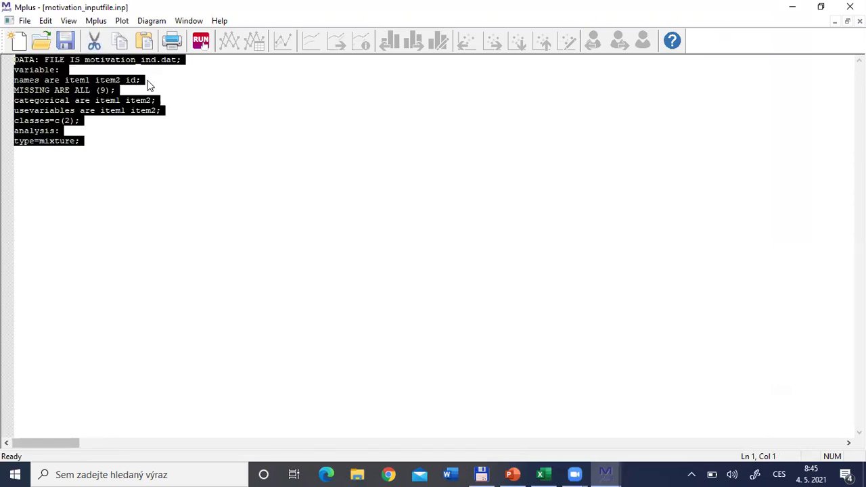
{"action": "left_click", "coordinate": [202, 44]}
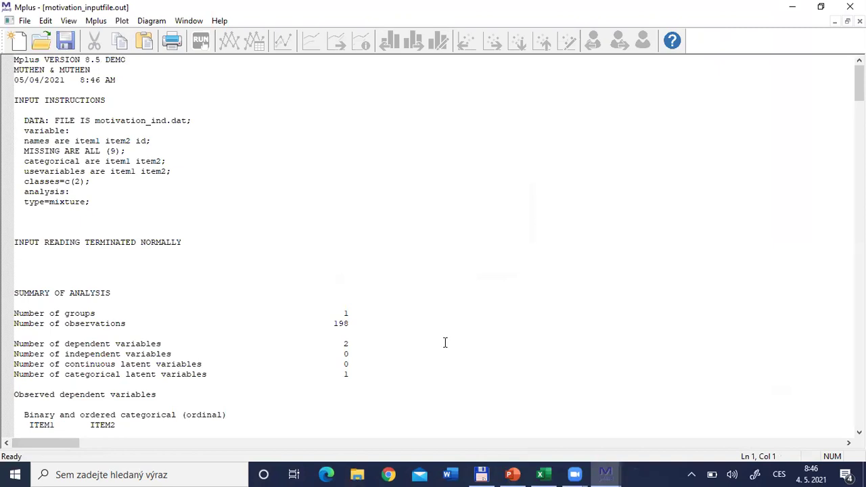
Add a blank worksheet to the MOTIVATION_lca workbook in Excel, and switch back to the Mplus output
{"action": "left_click", "coordinate": [541, 474]}
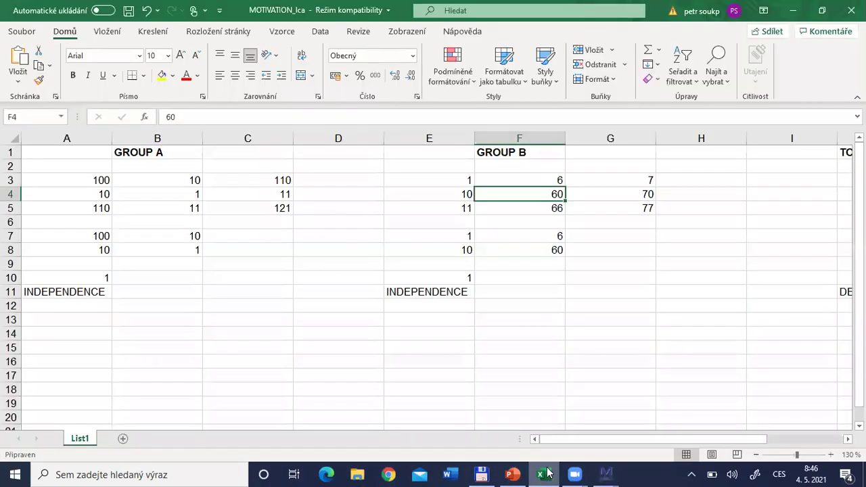
{"action": "left_click", "coordinate": [124, 441]}
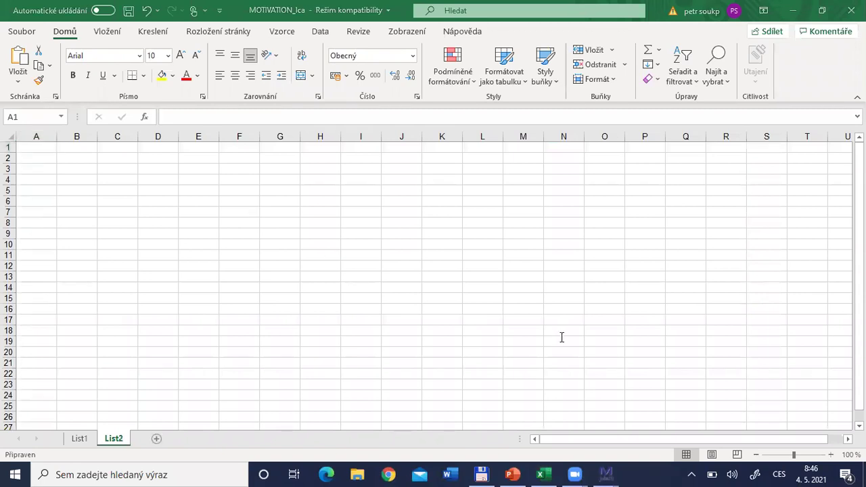
{"action": "key", "text": "alt+Tab"}
Read the Mplus output from the summary of analysis through the univariate proportions for ITEM1 and ITEM2 and the random starts results
{"action": "left_click", "coordinate": [56, 279]}
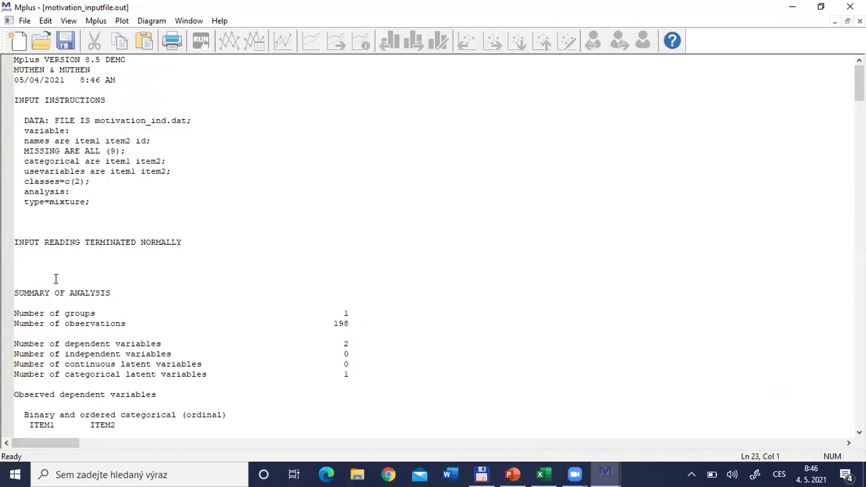
{"action": "key", "text": "Down"}
{"action": "key", "text": "Down"}
{"action": "key", "text": "Down"}
{"action": "key", "text": "Down"}
{"action": "key", "text": "Down"}
{"action": "key", "text": "Down"}
{"action": "key", "text": "Down"}
{"action": "key", "text": "Down"}
{"action": "key", "text": "Down"}
{"action": "key", "text": "Down"}
{"action": "key", "text": "Down"}
{"action": "key", "text": "Down"}
{"action": "key", "text": "Down"}
{"action": "key", "text": "Down"}
{"action": "key", "text": "Down"}
{"action": "key", "text": "Down"}
{"action": "key", "text": "Down"}
{"action": "key", "text": "Down"}
{"action": "key", "text": "Down"}
{"action": "key", "text": "Down"}
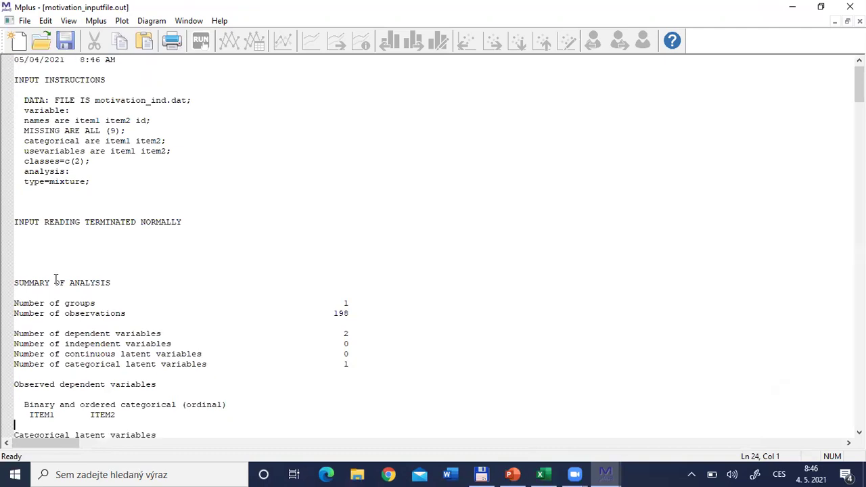
{"action": "key", "text": "Down"}
{"action": "key", "text": "Down"}
{"action": "key", "text": "Down"}
{"action": "key", "text": "Down"}
{"action": "key", "text": "Down"}
{"action": "key", "text": "Down"}
{"action": "key", "text": "Down"}
{"action": "key", "text": "Down"}
{"action": "key", "text": "Down"}
{"action": "key", "text": "Down"}
{"action": "key", "text": "Down"}
{"action": "key", "text": "Down"}
{"action": "key", "text": "Down"}
{"action": "key", "text": "Down"}
{"action": "key", "text": "Down"}
{"action": "key", "text": "Down"}
{"action": "key", "text": "Down"}
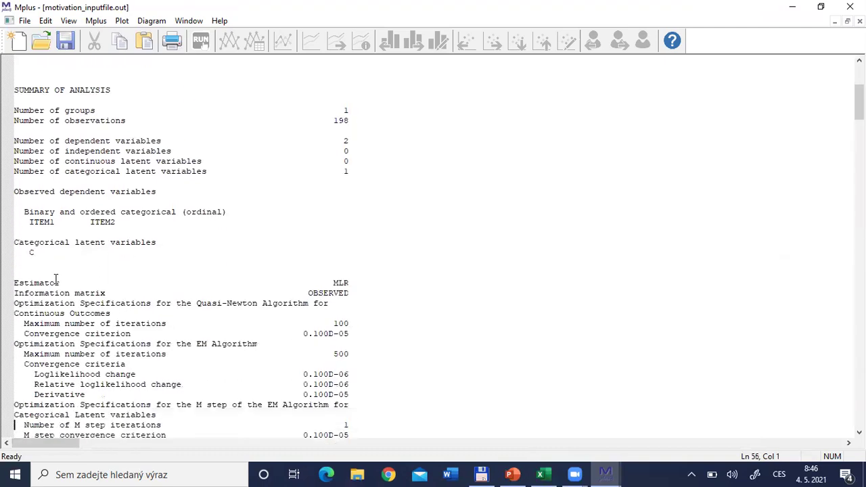
{"action": "key", "text": "Down"}
{"action": "key", "text": "Down"}
{"action": "key", "text": "Down"}
{"action": "key", "text": "Down"}
{"action": "key", "text": "Down"}
{"action": "key", "text": "Down"}
{"action": "key", "text": "Down"}
{"action": "key", "text": "Down"}
{"action": "key", "text": "Down"}
{"action": "key", "text": "Down"}
{"action": "key", "text": "Down"}
{"action": "key", "text": "Down"}
{"action": "key", "text": "Down"}
{"action": "key", "text": "Down"}
{"action": "key", "text": "Down"}
{"action": "key", "text": "Down"}
{"action": "key", "text": "Down"}
{"action": "key", "text": "Down"}
{"action": "key", "text": "Down"}
{"action": "key", "text": "Down"}
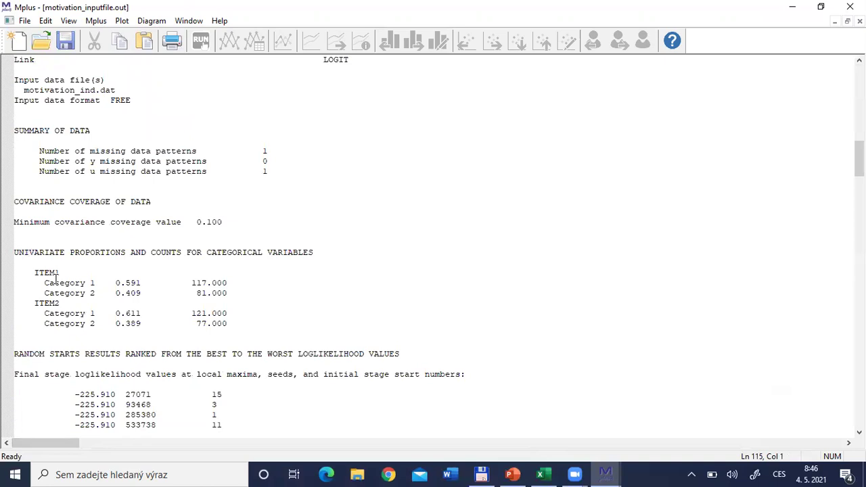
{"action": "key", "text": "Down"}
{"action": "key", "text": "Down"}
{"action": "key", "text": "Down"}
{"action": "key", "text": "Down"}
{"action": "key", "text": "Down"}
{"action": "key", "text": "Down"}
{"action": "key", "text": "Down"}
{"action": "key", "text": "Down"}
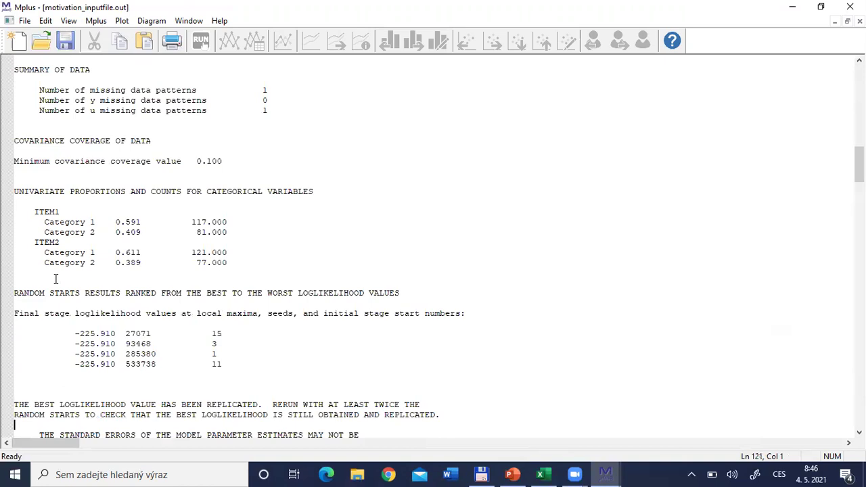
{"action": "key", "text": "Down"}
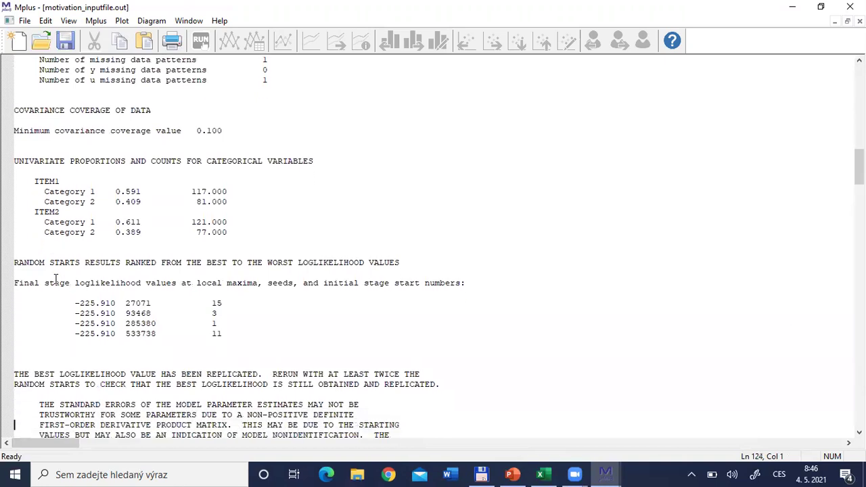
Examine the information criteria and the final class counts and proportions for the latent classes
{"action": "key", "text": "Down"}
{"action": "key", "text": "Down"}
{"action": "key", "text": "Down"}
{"action": "key", "text": "Down"}
{"action": "key", "text": "Down"}
{"action": "key", "text": "Down"}
{"action": "key", "text": "Down"}
{"action": "key", "text": "Down"}
{"action": "key", "text": "Down"}
{"action": "key", "text": "Down"}
{"action": "key", "text": "Down"}
{"action": "key", "text": "Down"}
{"action": "key", "text": "Down"}
{"action": "key", "text": "Down"}
{"action": "key", "text": "Down"}
{"action": "key", "text": "Down"}
{"action": "key", "text": "Down"}
{"action": "key", "text": "Down"}
{"action": "key", "text": "Down"}
{"action": "key", "text": "Down"}
{"action": "key", "text": "Down"}
{"action": "key", "text": "Down"}
{"action": "key", "text": "Down"}
{"action": "key", "text": "Down"}
{"action": "key", "text": "Down"}
{"action": "key", "text": "Down"}
{"action": "key", "text": "Down"}
{"action": "key", "text": "Down"}
{"action": "key", "text": "Down"}
{"action": "key", "text": "Down"}
{"action": "key", "text": "Down"}
{"action": "key", "text": "Down"}
{"action": "key", "text": "Down"}
{"action": "key", "text": "Down"}
{"action": "key", "text": "Down"}
{"action": "key", "text": "Down"}
{"action": "key", "text": "Down"}
{"action": "key", "text": "Down"}
{"action": "key", "text": "Down"}
{"action": "key", "text": "Down"}
{"action": "key", "text": "Down"}
{"action": "key", "text": "Down"}
{"action": "key", "text": "Down"}
{"action": "key", "text": "Down"}
{"action": "key", "text": "Down"}
{"action": "key", "text": "Down"}
{"action": "key", "text": "Down"}
{"action": "key", "text": "Down"}
{"action": "key", "text": "Down"}
{"action": "key", "text": "Down"}
{"action": "key", "text": "Down"}
{"action": "key", "text": "Down"}
{"action": "key", "text": "Down"}
{"action": "key", "text": "Down"}
{"action": "key", "text": "Down"}
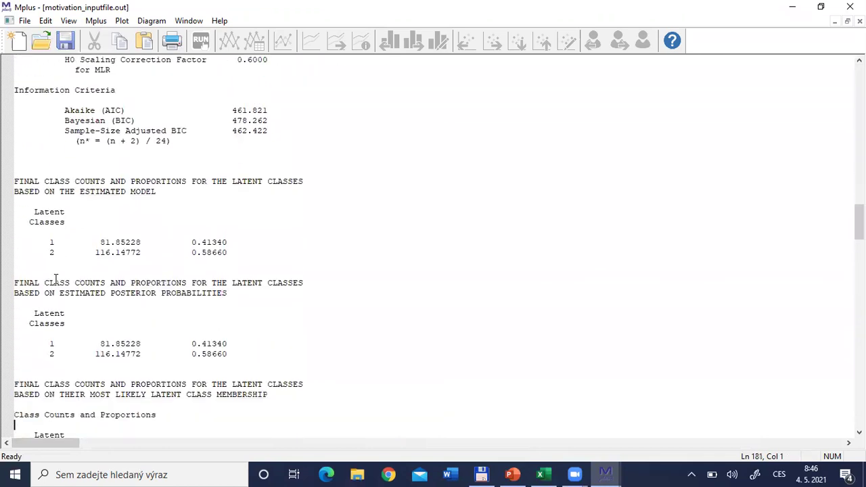
{"action": "key", "text": "Down"}
{"action": "key", "text": "Down"}
{"action": "key", "text": "Down"}
{"action": "key", "text": "Down"}
{"action": "key", "text": "Down"}
{"action": "key", "text": "Down"}
{"action": "key", "text": "Down"}
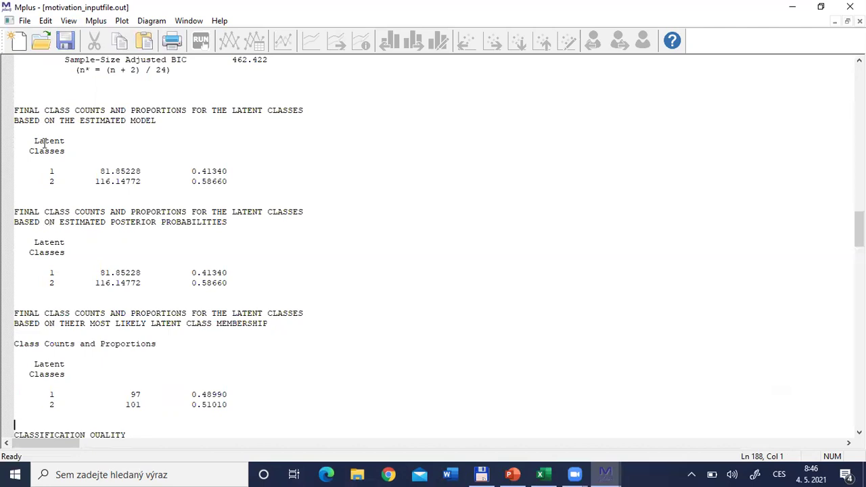
Switch to the lecture12_LCA presentation in PowerPoint and review the Estimates in LCA slide
{"action": "key", "text": "alt+Tab"}
{"action": "key", "text": "alt+Tab"}
{"action": "key", "text": "alt+Tab"}
{"action": "key", "text": "alt+Tab"}
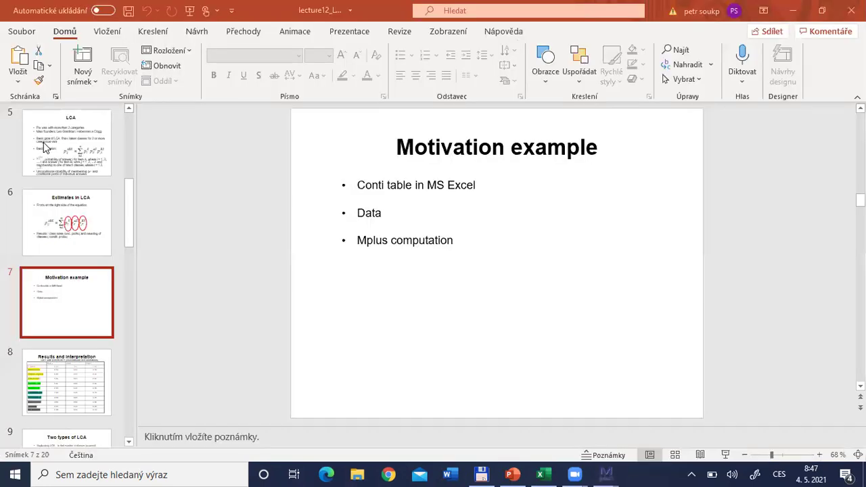
{"action": "key", "text": "Up"}
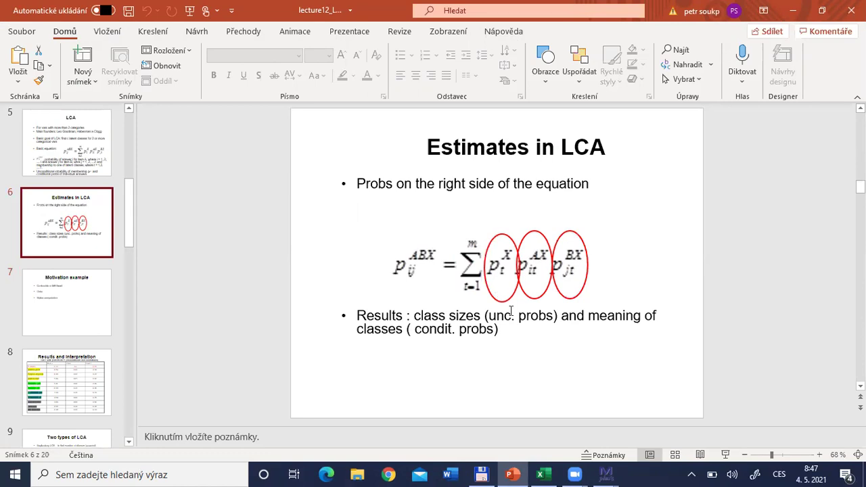
Copy the estimated-model final class counts and proportions from the Mplus output into cell A1 of List2 in the MOTIVATION_lca Excel workbook
{"action": "key", "text": "alt+Tab"}
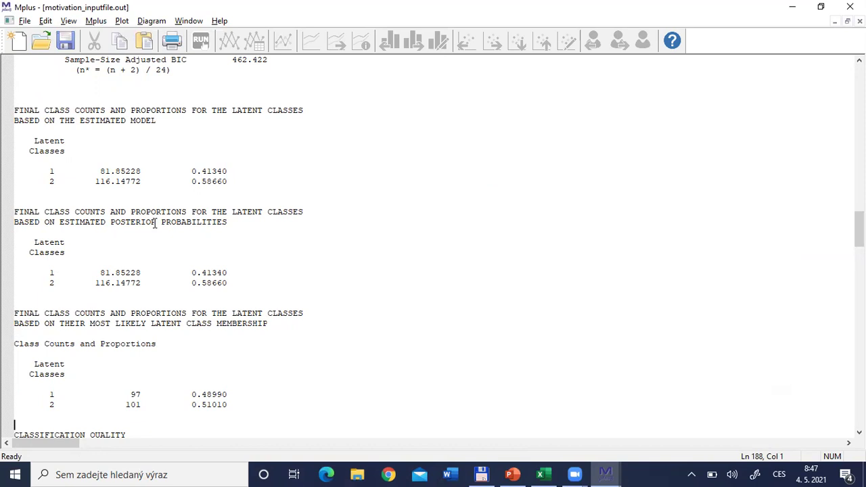
{"action": "left_click", "coordinate": [17, 109]}
{"action": "left_click_drag", "start_coordinate": [88, 132], "coordinate": [239, 182]}
{"action": "key", "text": "ctrl+c"}
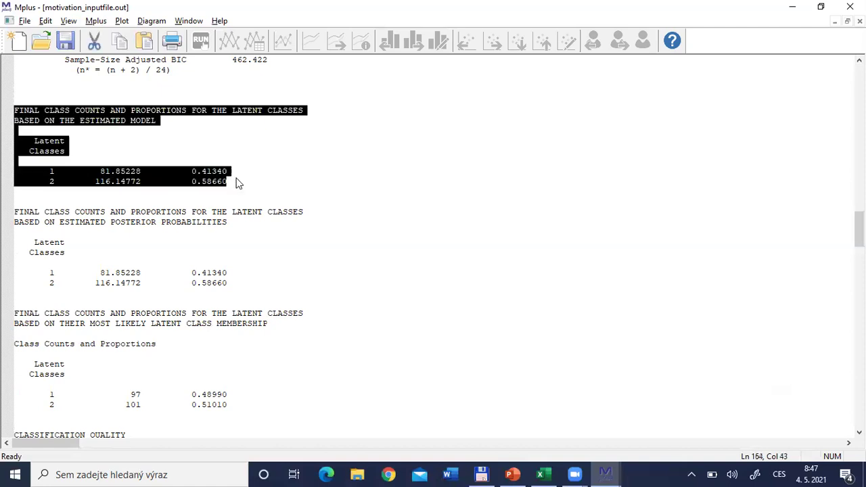
{"action": "key", "text": "alt+Tab"}
{"action": "key", "text": "alt+Tab"}
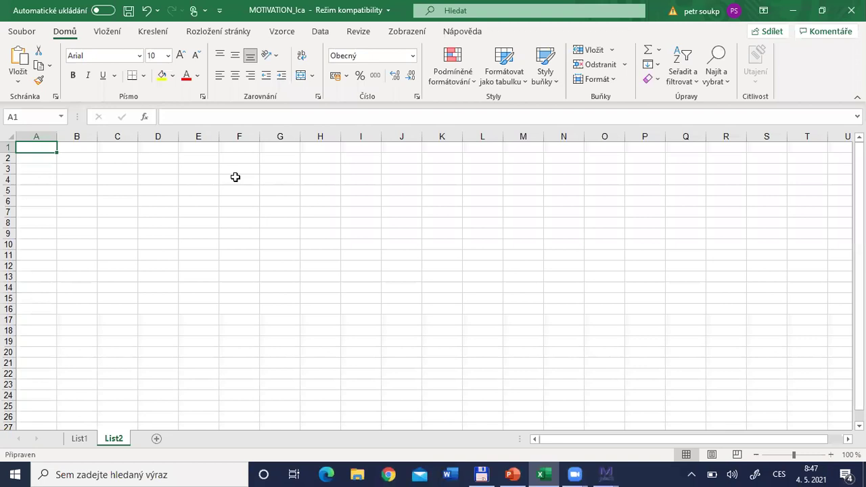
{"action": "key", "text": "ctrl+v"}
Zoom List2 to 170 % and examine the estimated counts and proportions of latent classes 1 and 2
{"action": "left_click", "coordinate": [833, 455]}
{"action": "left_click", "coordinate": [834, 456]}
{"action": "left_click", "coordinate": [833, 456]}
{"action": "left_click", "coordinate": [833, 455]}
{"action": "left_click", "coordinate": [833, 455]}
{"action": "left_click", "coordinate": [834, 456]}
{"action": "left_click", "coordinate": [834, 455]}
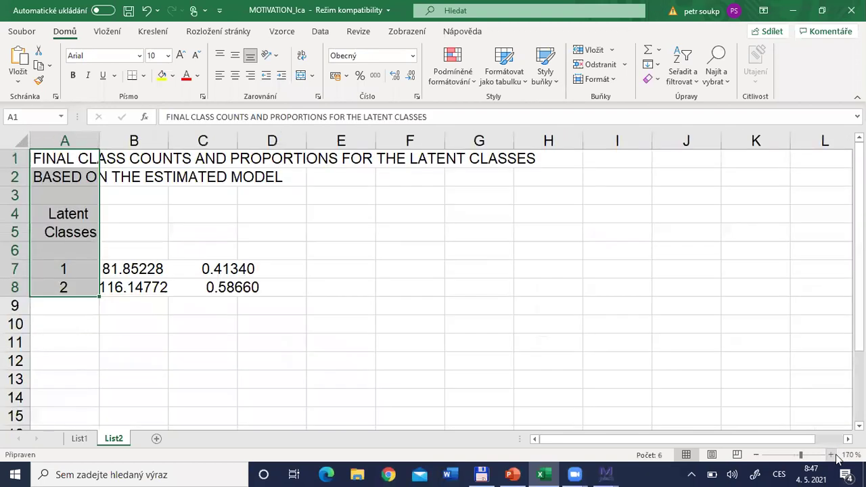
{"action": "left_click", "coordinate": [70, 271]}
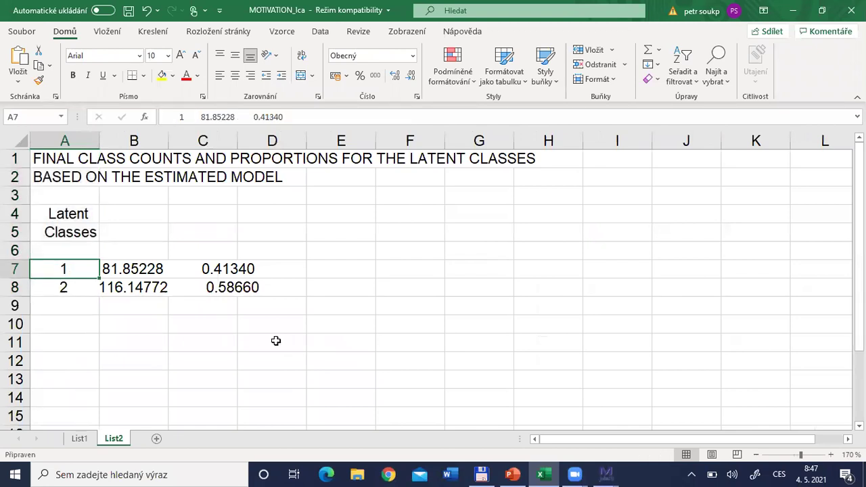
{"action": "key", "text": "Down"}
{"action": "key", "text": "Up"}
{"action": "key", "text": "shift+Down"}
{"action": "key", "text": "Right"}
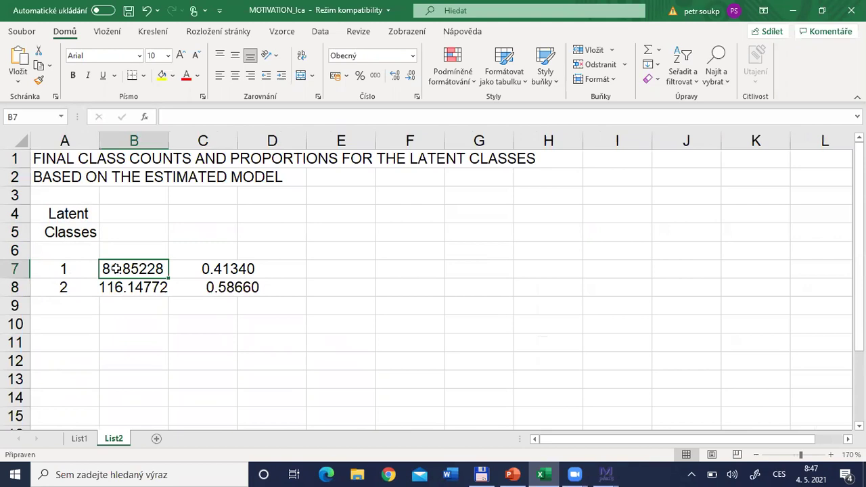
{"action": "left_click", "coordinate": [121, 287]}
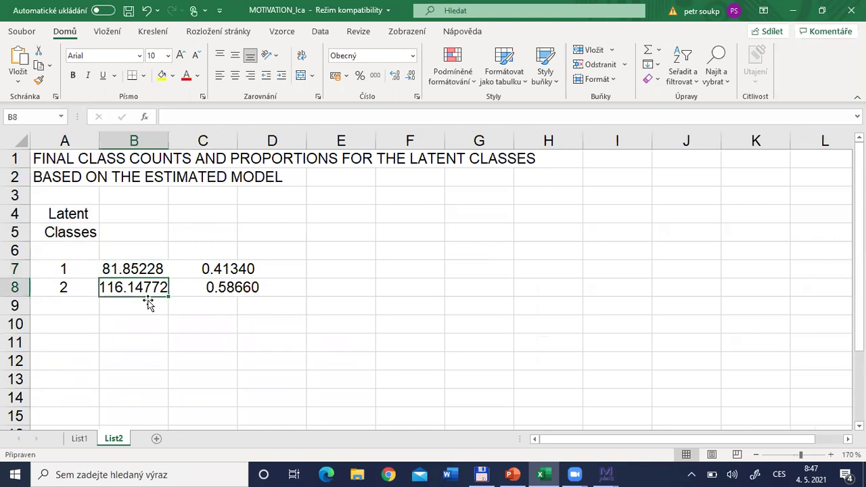
{"action": "left_click", "coordinate": [212, 271]}
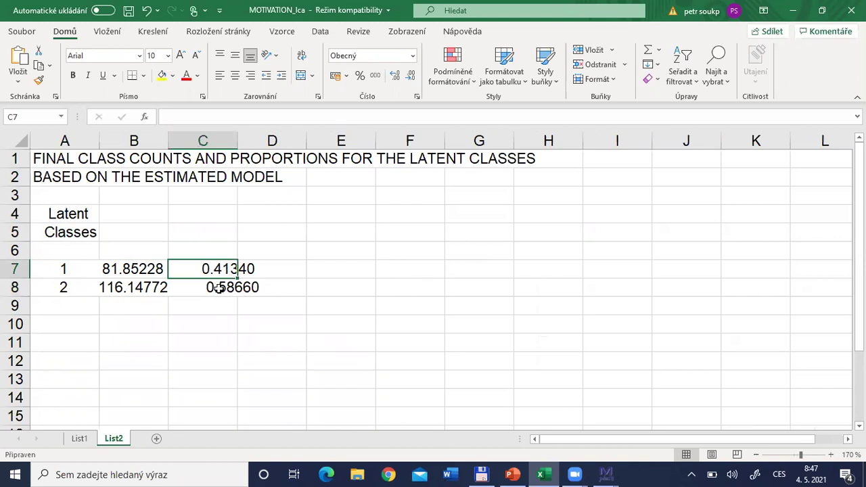
{"action": "left_click", "coordinate": [218, 288]}
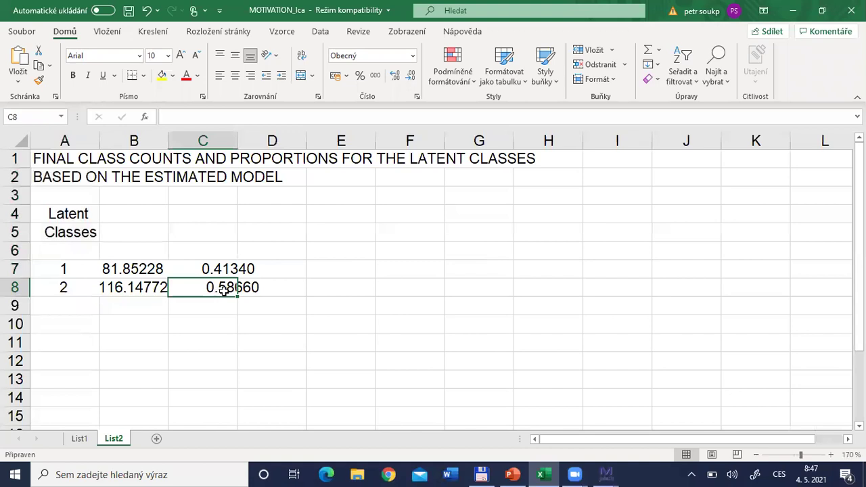
{"action": "left_click", "coordinate": [131, 271]}
{"action": "left_click", "coordinate": [120, 288]}
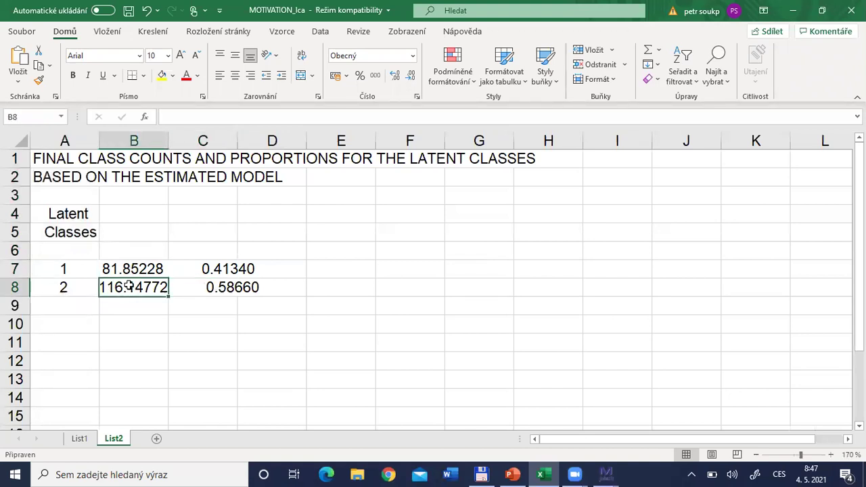
{"action": "left_click", "coordinate": [114, 269]}
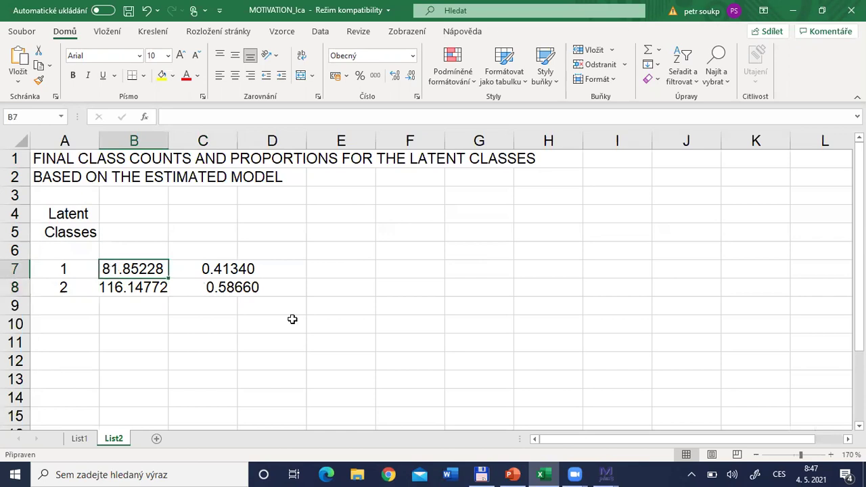
{"action": "key", "text": "alt+Tab"}
{"action": "key", "text": "alt+Tab"}
{"action": "key", "text": "alt+Tab"}
{"action": "key", "text": "alt+Tab"}
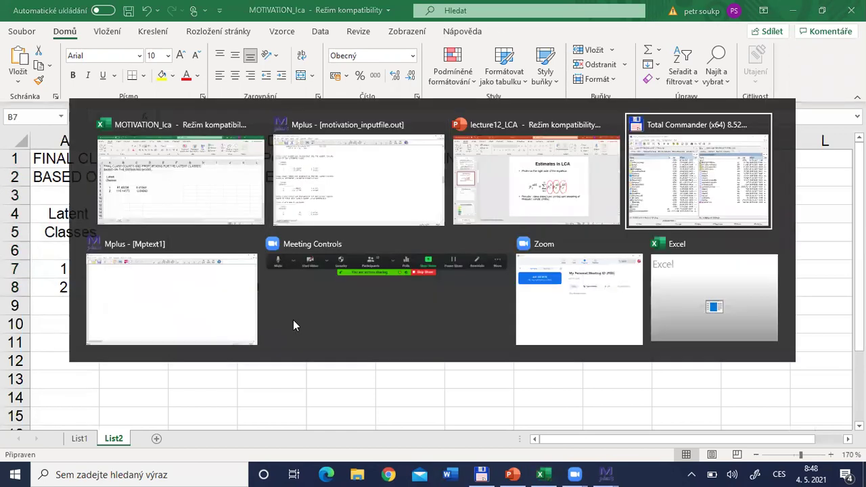
{"action": "key", "text": "alt+Tab"}
{"action": "key", "text": "alt+Tab"}
{"action": "key", "text": "alt+Tab"}
{"action": "key", "text": "Escape"}
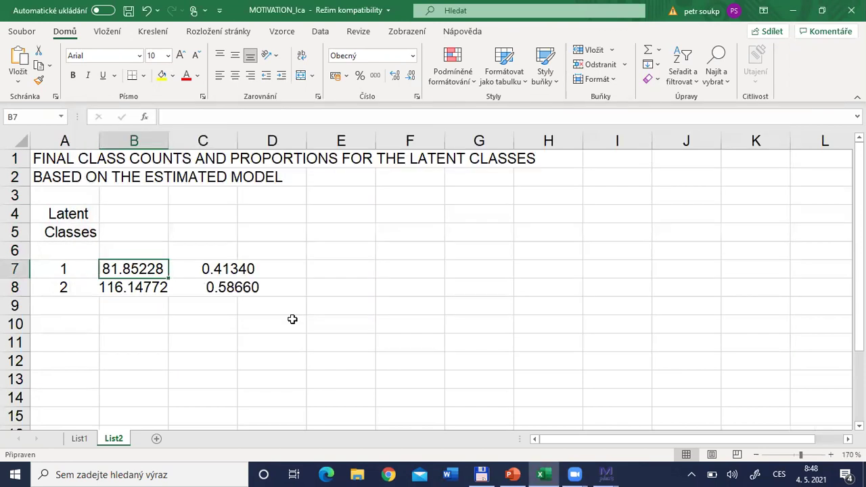
Check the overall totals of the Group A and Group B tables on List1
{"action": "left_click", "coordinate": [76, 438]}
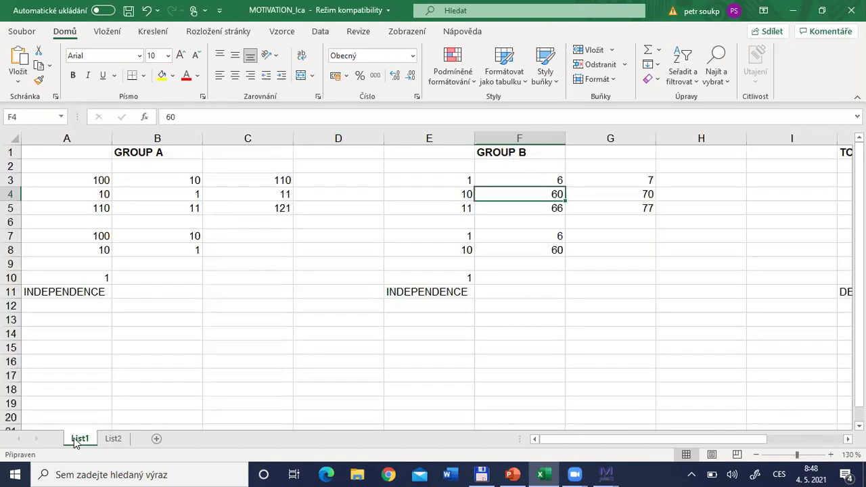
{"action": "left_click", "coordinate": [216, 268]}
{"action": "left_click", "coordinate": [266, 210]}
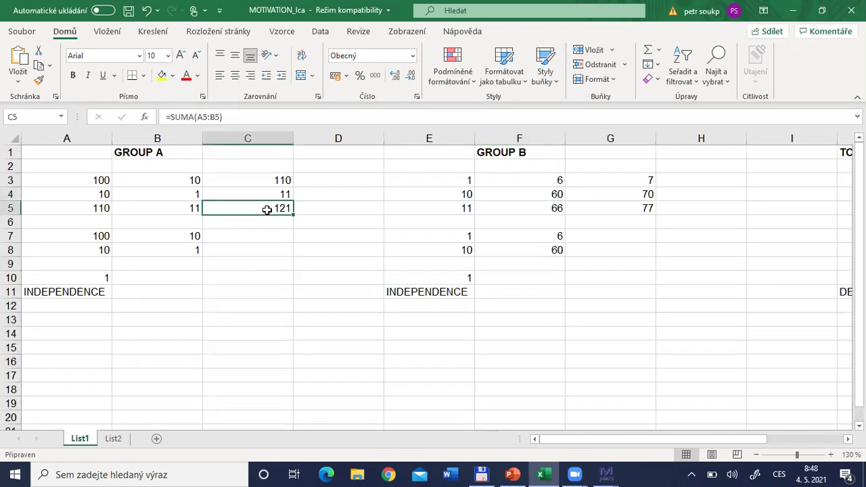
{"action": "left_click", "coordinate": [624, 209]}
{"action": "left_click", "coordinate": [275, 211]}
{"action": "left_click", "coordinate": [626, 208]}
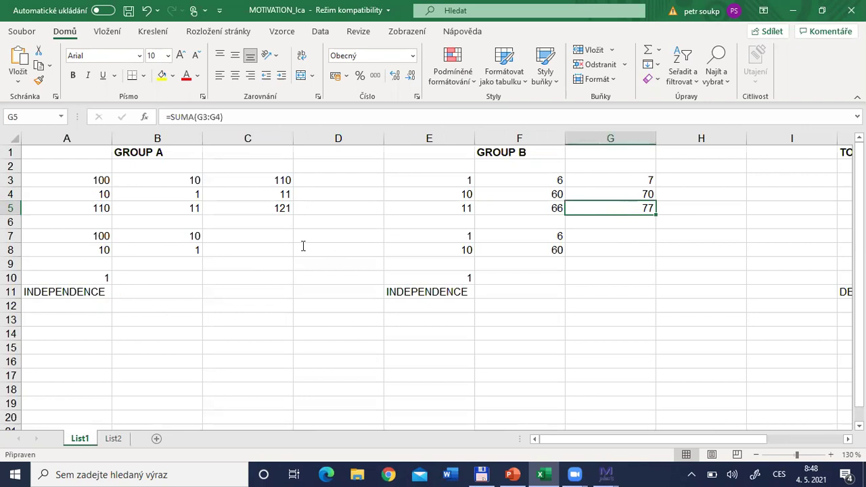
{"action": "key", "text": "alt+Tab"}
{"action": "key", "text": "alt+Tab"}
{"action": "key", "text": "alt+Tab"}
{"action": "key", "text": "alt+Tab"}
{"action": "key", "text": "alt+Tab"}
{"action": "key", "text": "alt+Tab"}
{"action": "key", "text": "alt+Tab"}
{"action": "key", "text": "alt+Tab"}
{"action": "key", "text": "alt+Tab"}
{"action": "key", "text": "alt+Tab"}
Compare the class 1 row on List2 with the Group B table on List1
{"action": "left_click", "coordinate": [115, 439]}
{"action": "left_click_drag", "start_coordinate": [58, 271], "coordinate": [243, 269]}
{"action": "left_click", "coordinate": [79, 438]}
{"action": "left_click_drag", "start_coordinate": [472, 156], "coordinate": [648, 253]}
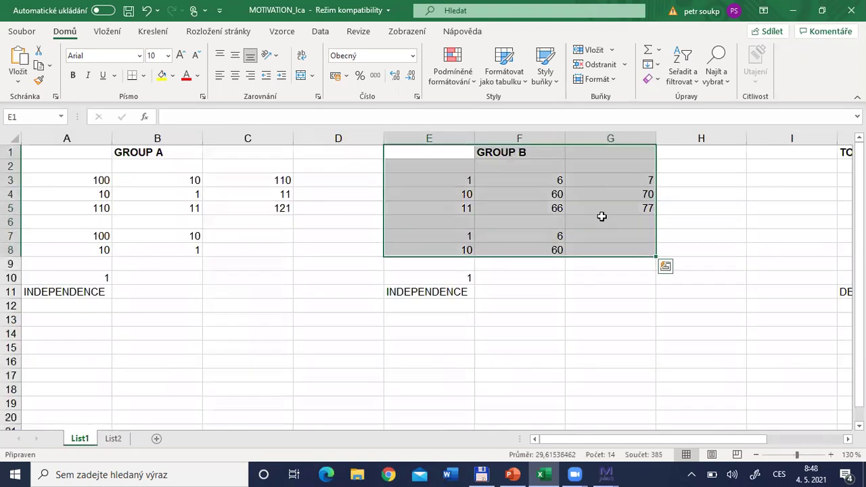
{"action": "left_click", "coordinate": [552, 209]}
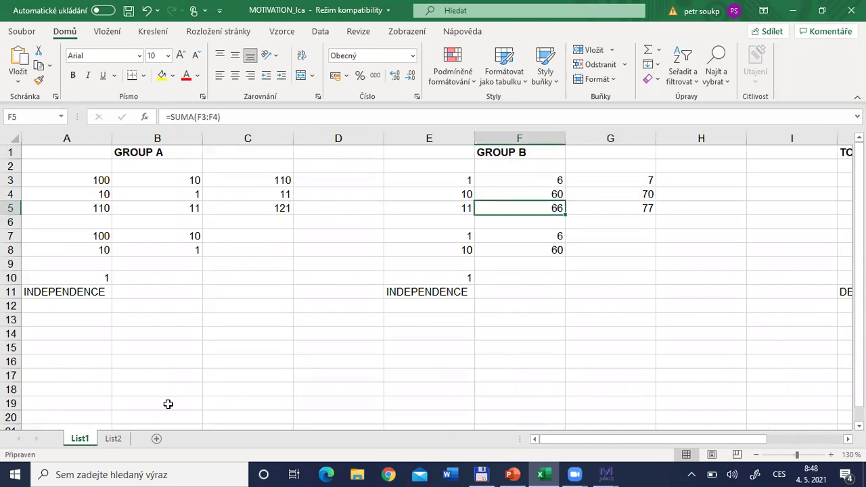
Compare the class 2 row on List2 with the Group A table on List1
{"action": "left_click", "coordinate": [120, 437]}
{"action": "left_click_drag", "start_coordinate": [58, 288], "coordinate": [238, 287]}
{"action": "left_click", "coordinate": [126, 288]}
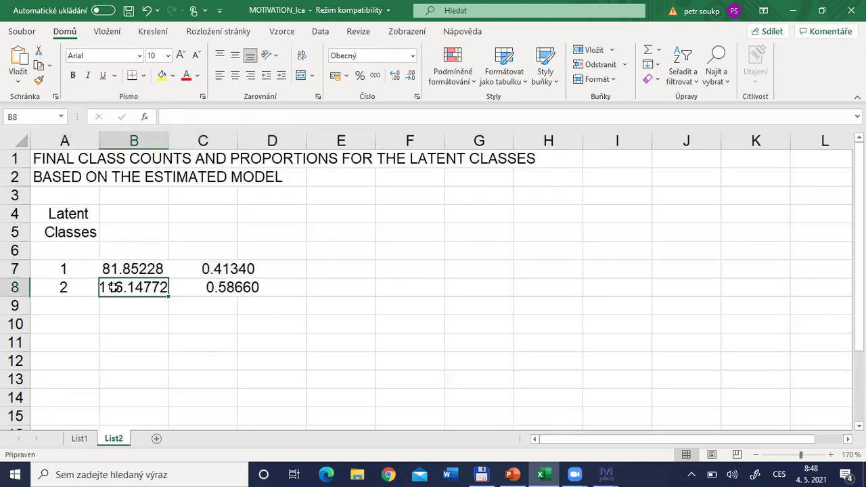
{"action": "left_click", "coordinate": [83, 438]}
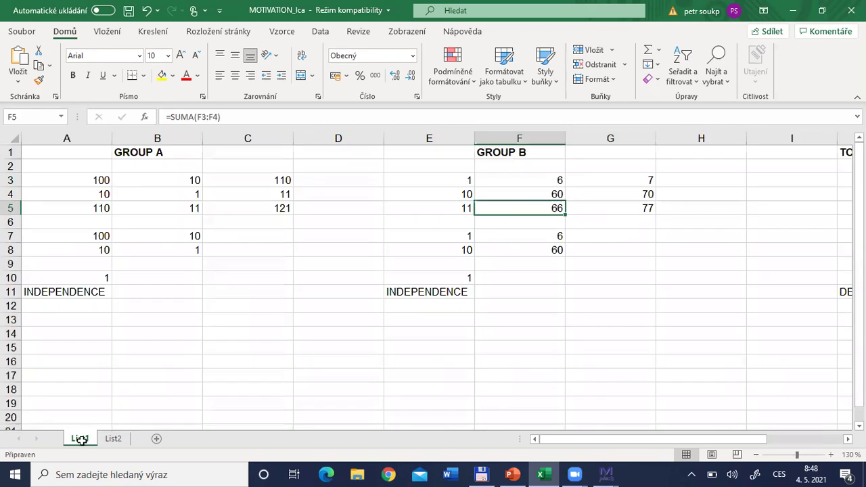
{"action": "left_click_drag", "start_coordinate": [84, 153], "coordinate": [273, 210]}
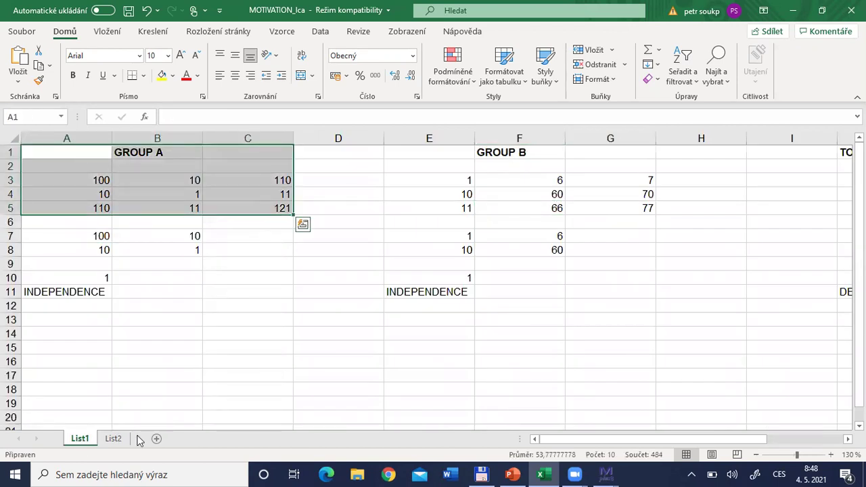
Review the estimated size and proportion of both latent classes on List2, checking them once more against the group tables on List1
{"action": "left_click", "coordinate": [113, 438]}
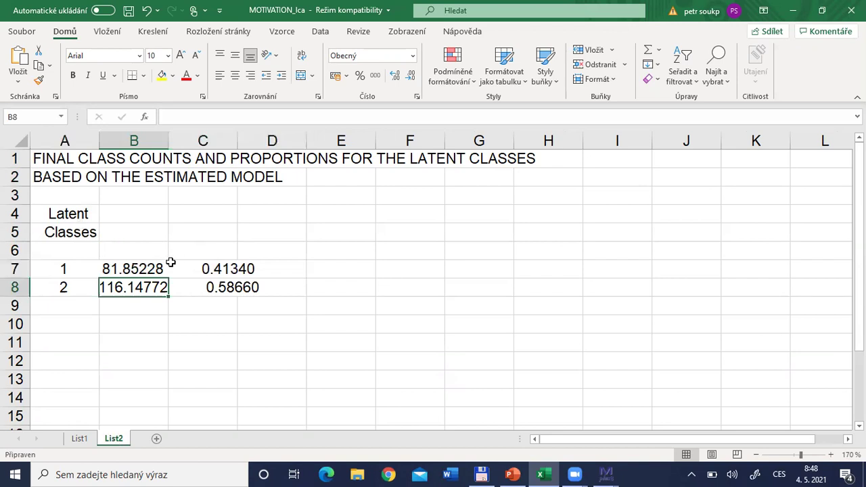
{"action": "left_click_drag", "start_coordinate": [66, 270], "coordinate": [245, 277]}
{"action": "left_click_drag", "start_coordinate": [67, 289], "coordinate": [257, 290]}
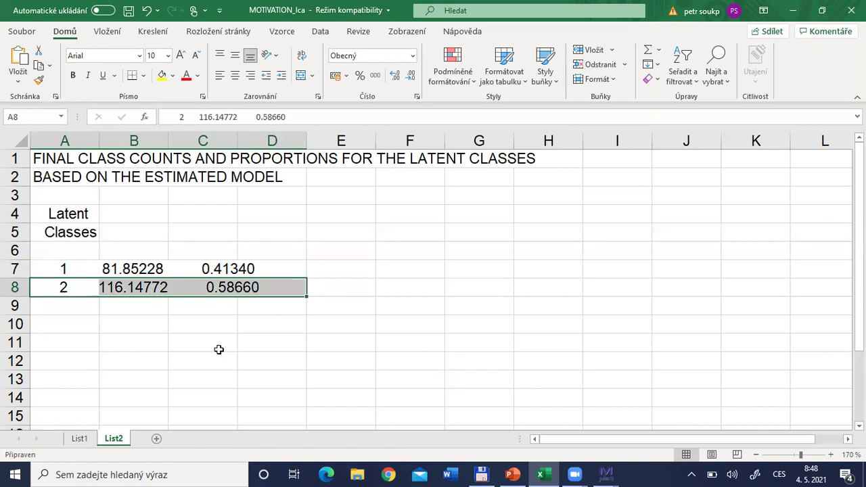
{"action": "left_click", "coordinate": [79, 440]}
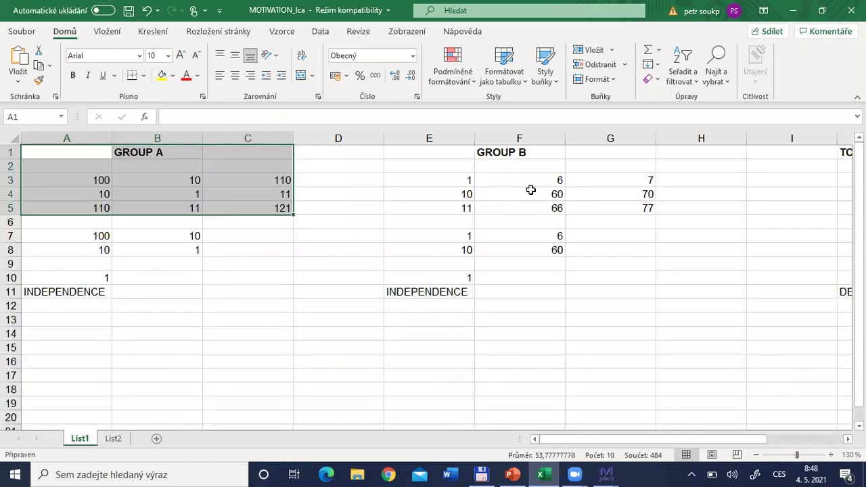
{"action": "left_click", "coordinate": [113, 439]}
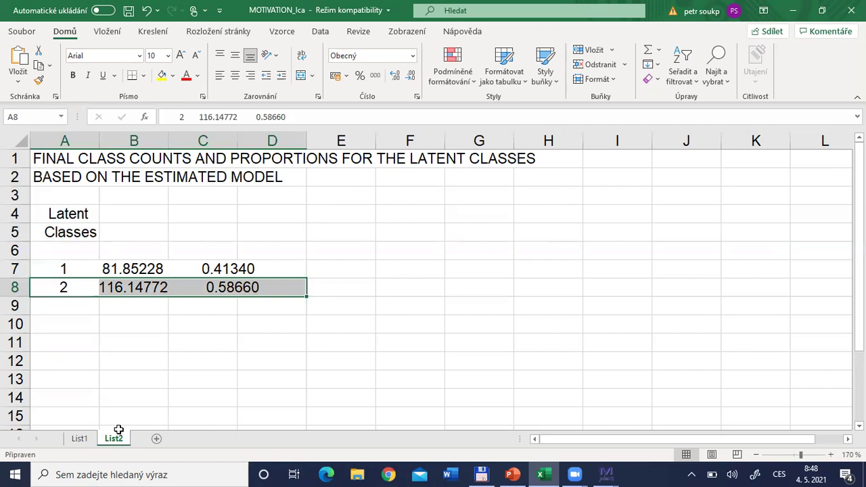
{"action": "left_click_drag", "start_coordinate": [219, 268], "coordinate": [272, 273]}
{"action": "left_click_drag", "start_coordinate": [91, 287], "coordinate": [223, 289]}
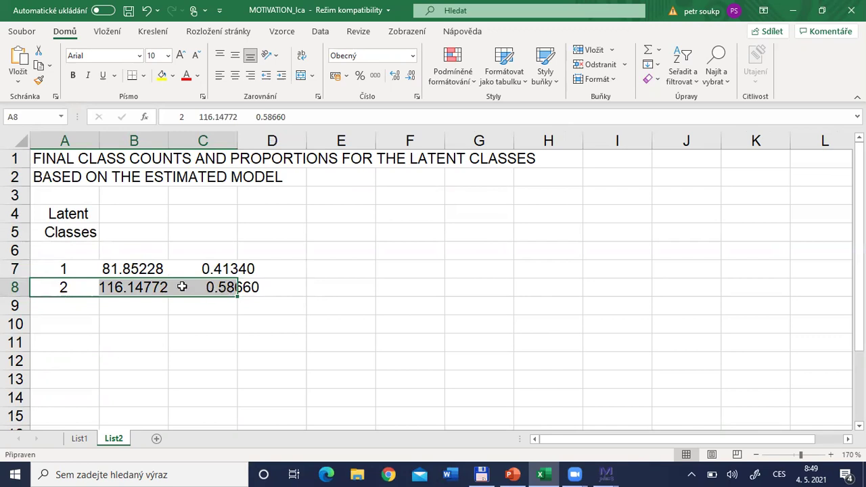
{"action": "left_click_drag", "start_coordinate": [56, 272], "coordinate": [239, 270]}
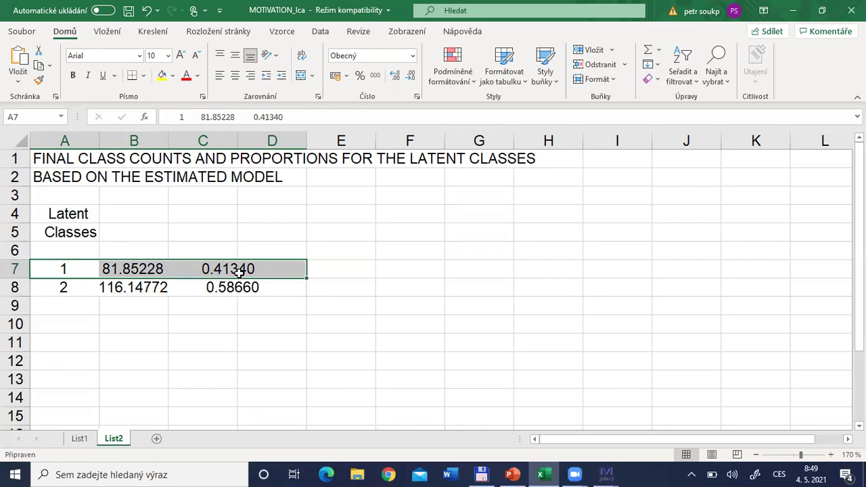
{"action": "left_click_drag", "start_coordinate": [68, 286], "coordinate": [253, 287]}
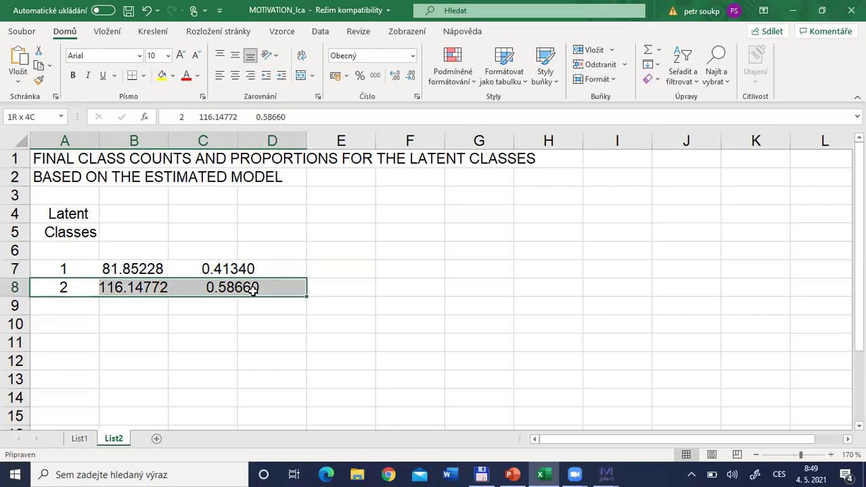
{"action": "left_click_drag", "start_coordinate": [72, 268], "coordinate": [222, 269]}
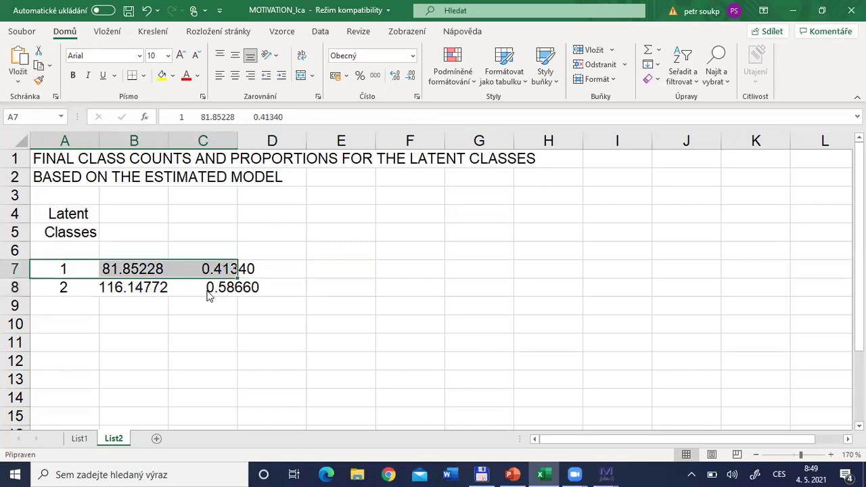
Examine the Group B table and the combined TOGETHER table on List1
{"action": "left_click", "coordinate": [79, 439]}
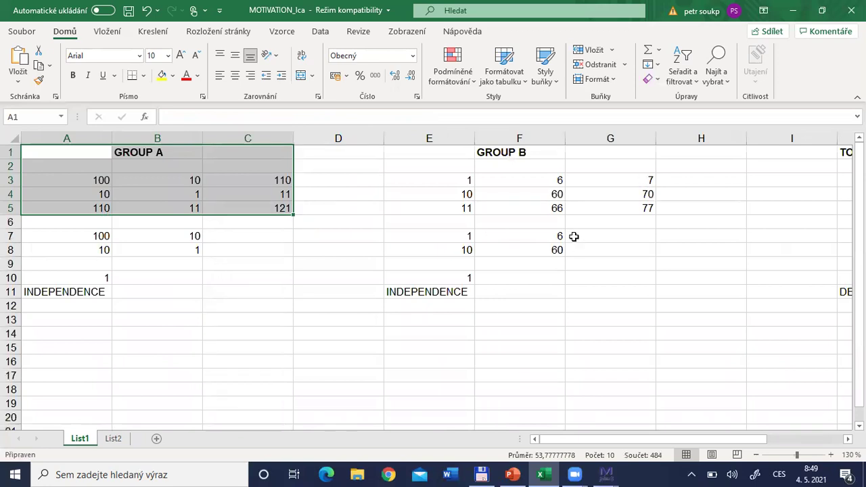
{"action": "left_click_drag", "start_coordinate": [443, 178], "coordinate": [630, 246]}
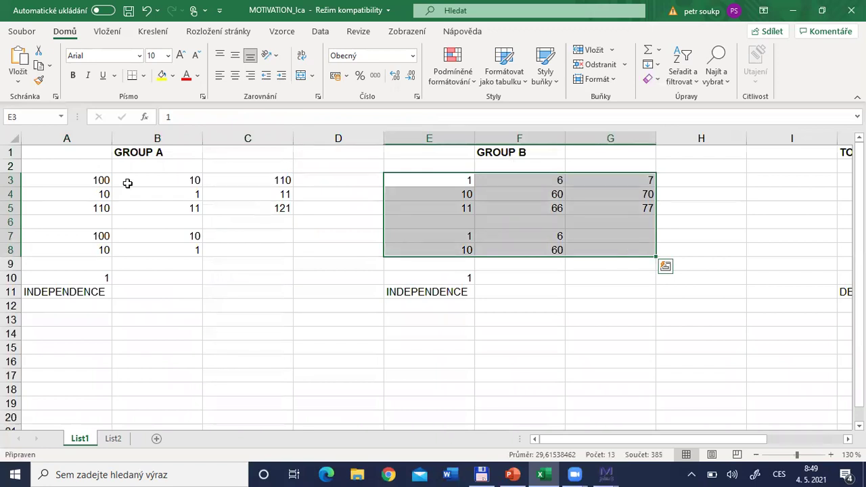
{"action": "left_click", "coordinate": [676, 193]}
{"action": "key", "text": "Right"}
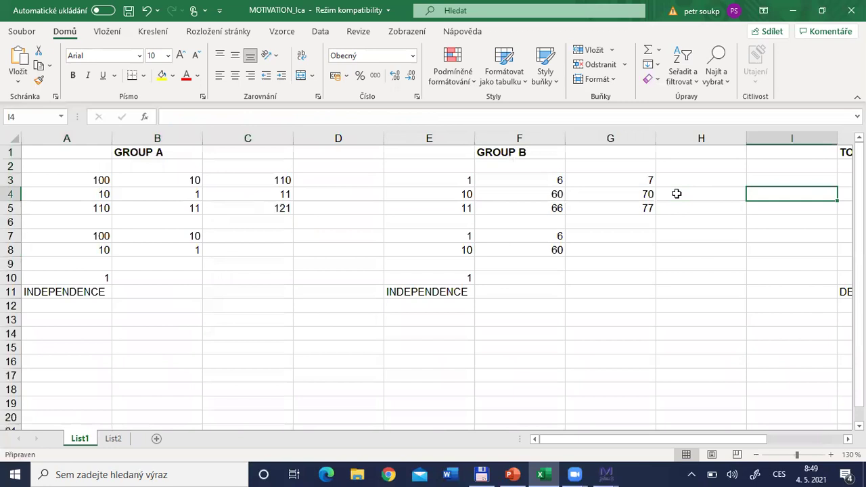
{"action": "key", "text": "Right"}
{"action": "key", "text": "Right"}
{"action": "key", "text": "Right"}
{"action": "key", "text": "Right"}
{"action": "key", "text": "Right"}
{"action": "key", "text": "Left"}
{"action": "key", "text": "Left"}
{"action": "key", "text": "Left"}
{"action": "key", "text": "Left"}
{"action": "key", "text": "Left"}
{"action": "key", "text": "Left"}
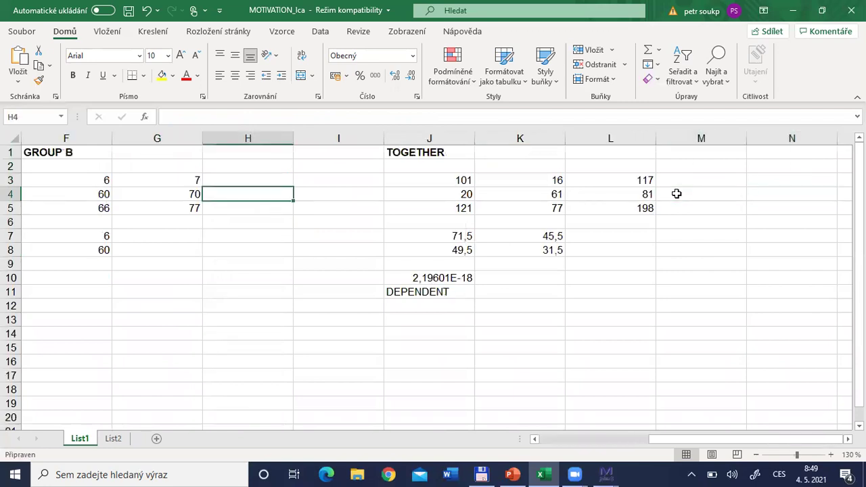
Check the Group A table on List1 and return to the latent class counts on List2
{"action": "key", "text": "Left"}
{"action": "key", "text": "Home"}
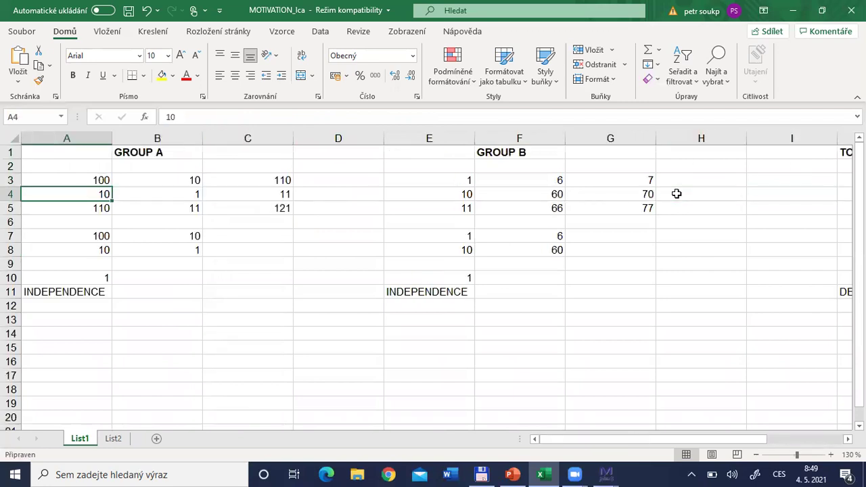
{"action": "key", "text": "Up"}
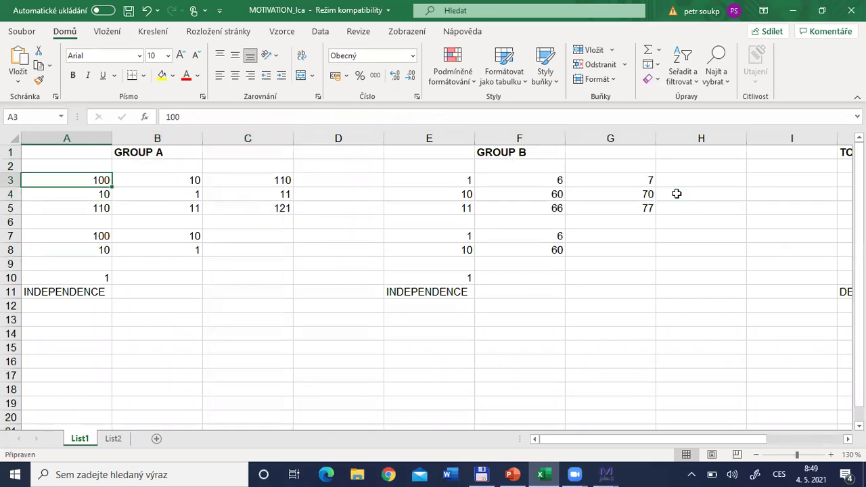
{"action": "left_click", "coordinate": [114, 439]}
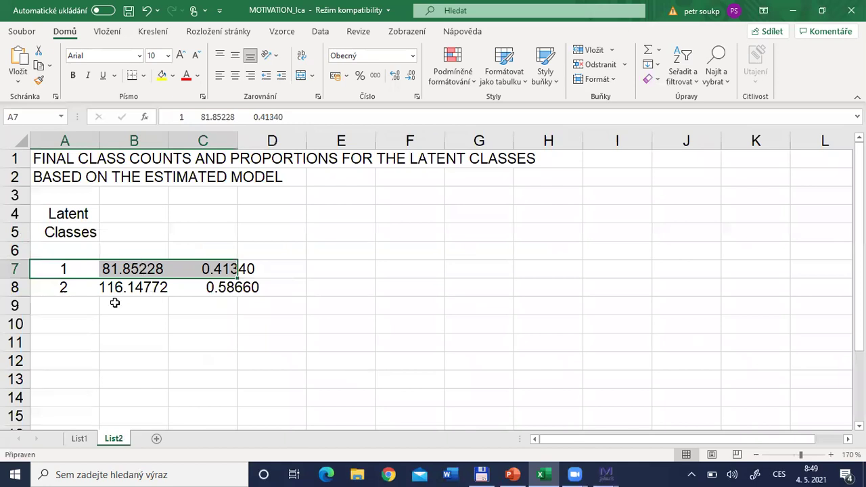
Switch to the Mplus output and review the class counts based on most likely membership and the classification quality
{"action": "key", "text": "alt+Tab"}
{"action": "left_click", "coordinate": [34, 363]}
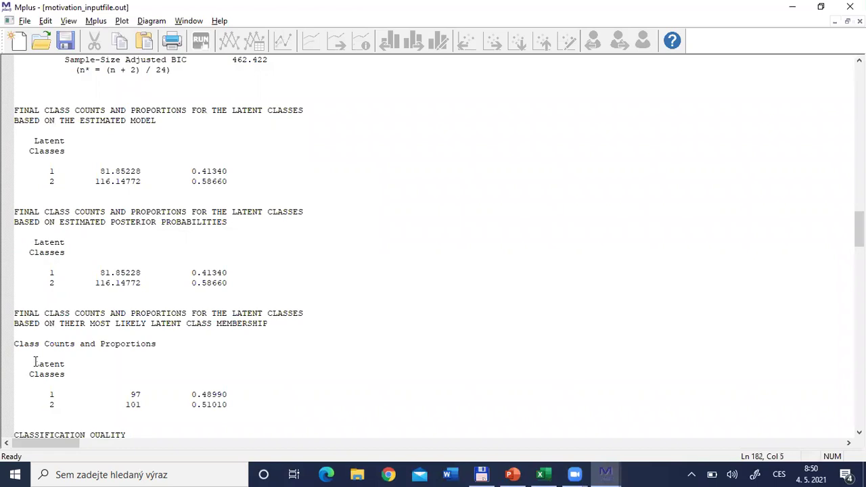
{"action": "key", "text": "Down"}
{"action": "key", "text": "Down"}
{"action": "key", "text": "Down"}
{"action": "key", "text": "Down"}
{"action": "key", "text": "Down"}
{"action": "key", "text": "Down"}
{"action": "key", "text": "Down"}
{"action": "key", "text": "Down"}
{"action": "key", "text": "Down"}
{"action": "key", "text": "Down"}
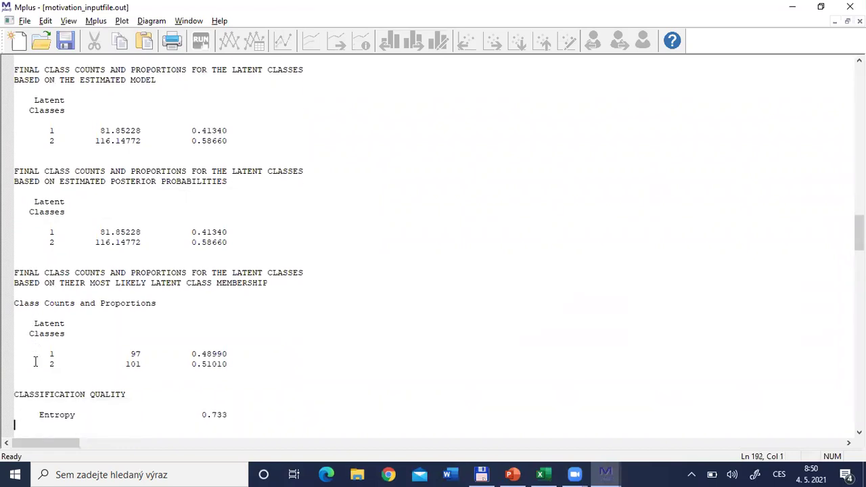
Read through the classification probabilities and model results down to the latent class odds ratio results
{"action": "key", "text": "Down"}
{"action": "key", "text": "Down"}
{"action": "key", "text": "Down"}
{"action": "key", "text": "Down"}
{"action": "key", "text": "Down"}
{"action": "key", "text": "Down"}
{"action": "key", "text": "Down"}
{"action": "key", "text": "Down"}
{"action": "key", "text": "Down"}
{"action": "key", "text": "Down"}
{"action": "key", "text": "Down"}
{"action": "key", "text": "Down"}
{"action": "key", "text": "Down"}
{"action": "key", "text": "Down"}
{"action": "key", "text": "Down"}
{"action": "key", "text": "Down"}
{"action": "key", "text": "Down"}
{"action": "key", "text": "Down"}
{"action": "key", "text": "Down"}
{"action": "key", "text": "Down"}
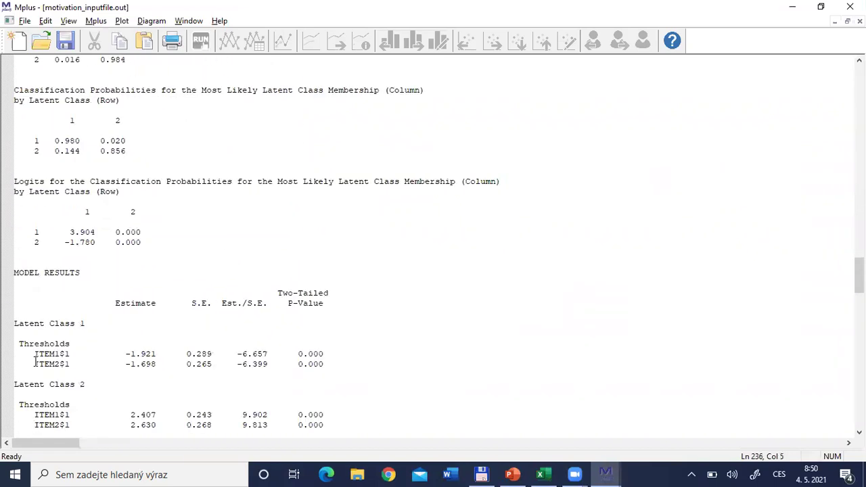
{"action": "key", "text": "Down"}
{"action": "key", "text": "Down"}
{"action": "key", "text": "Down"}
{"action": "key", "text": "Down"}
{"action": "key", "text": "Down"}
{"action": "key", "text": "Down"}
{"action": "key", "text": "Down"}
{"action": "key", "text": "Down"}
{"action": "key", "text": "Down"}
{"action": "key", "text": "Down"}
{"action": "key", "text": "Down"}
{"action": "key", "text": "Down"}
{"action": "key", "text": "Down"}
{"action": "key", "text": "Down"}
{"action": "key", "text": "Down"}
{"action": "key", "text": "Down"}
{"action": "key", "text": "Down"}
{"action": "key", "text": "Down"}
{"action": "key", "text": "Down"}
{"action": "key", "text": "Down"}
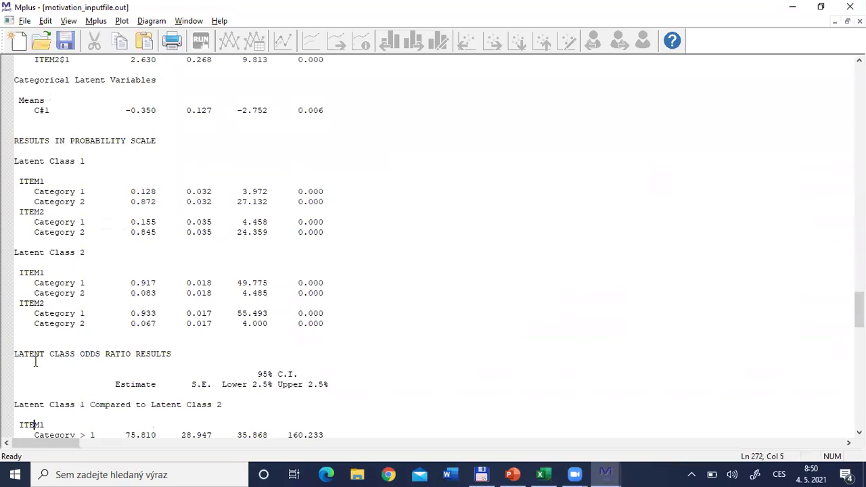
Go back over the probability-scale results and the item thresholds of both latent classes under MODEL RESULTS
{"action": "key", "text": "Up"}
{"action": "key", "text": "Up"}
{"action": "key", "text": "Up"}
{"action": "key", "text": "Up"}
{"action": "key", "text": "Up"}
{"action": "key", "text": "Up"}
{"action": "key", "text": "Up"}
{"action": "key", "text": "Up"}
{"action": "key", "text": "Up"}
{"action": "key", "text": "Up"}
{"action": "key", "text": "Up"}
{"action": "key", "text": "Up"}
{"action": "key", "text": "Up"}
{"action": "key", "text": "Up"}
{"action": "key", "text": "Up"}
{"action": "key", "text": "Up"}
{"action": "key", "text": "Up"}
{"action": "key", "text": "Up"}
{"action": "key", "text": "Up"}
{"action": "key", "text": "Up"}
{"action": "key", "text": "Up"}
{"action": "key", "text": "Up"}
{"action": "key", "text": "Up"}
{"action": "key", "text": "Up"}
{"action": "key", "text": "Up"}
{"action": "scroll", "coordinate": [36, 362], "scroll_direction": "up", "scroll_amount": 4}
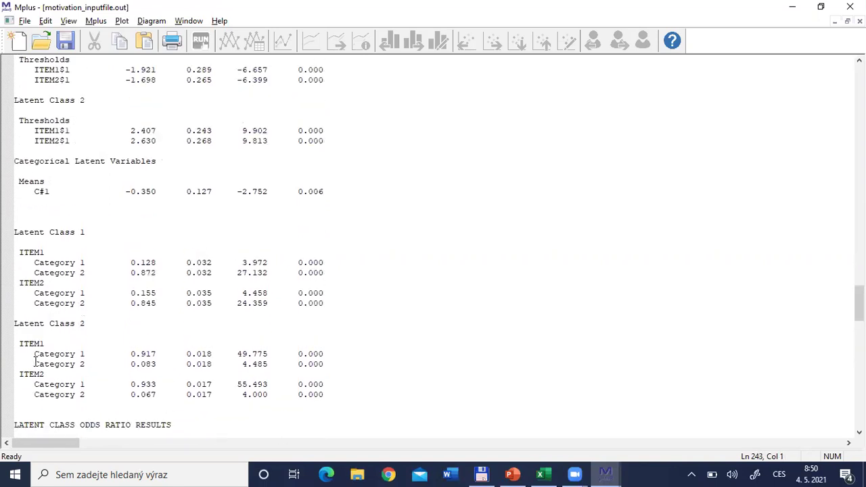
{"action": "key", "text": "Up"}
{"action": "key", "text": "Up"}
{"action": "key", "text": "Up"}
{"action": "key", "text": "Up"}
{"action": "key", "text": "Up"}
{"action": "key", "text": "Up"}
{"action": "key", "text": "Up"}
{"action": "key", "text": "Up"}
{"action": "key", "text": "Up"}
{"action": "key", "text": "Up"}
{"action": "key", "text": "Up"}
{"action": "key", "text": "Up"}
{"action": "key", "text": "Up"}
{"action": "key", "text": "Up"}
{"action": "key", "text": "Up"}
{"action": "key", "text": "Up"}
{"action": "key", "text": "Up"}
{"action": "key", "text": "Up"}
{"action": "key", "text": "Up"}
{"action": "key", "text": "Up"}
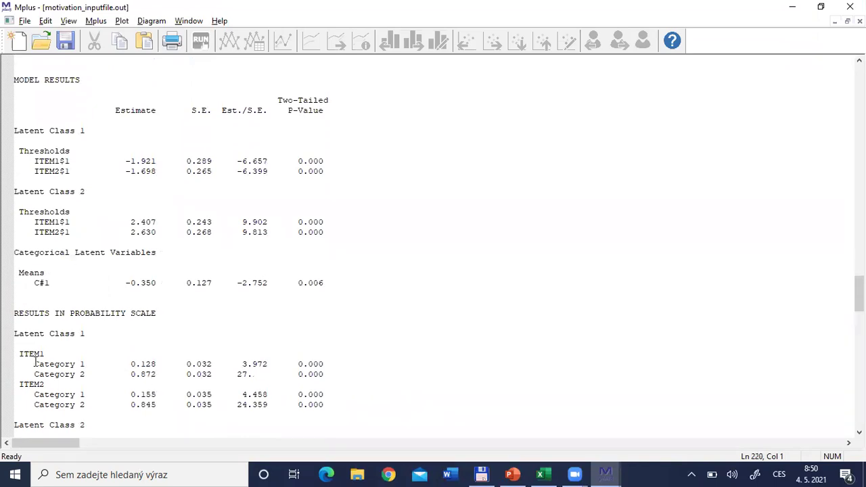
Copy the ITEM1 and ITEM2 category probabilities of both latent classes from the Mplus output into Excel's List2, starting at cell A10
{"action": "key", "text": "Down"}
{"action": "key", "text": "Down"}
{"action": "key", "text": "Down"}
{"action": "key", "text": "Down"}
{"action": "key", "text": "Down"}
{"action": "key", "text": "Down"}
{"action": "key", "text": "Down"}
{"action": "key", "text": "Down"}
{"action": "key", "text": "Down"}
{"action": "key", "text": "Down"}
{"action": "key", "text": "Down"}
{"action": "key", "text": "Down"}
{"action": "key", "text": "Down"}
{"action": "key", "text": "Down"}
{"action": "key", "text": "Down"}
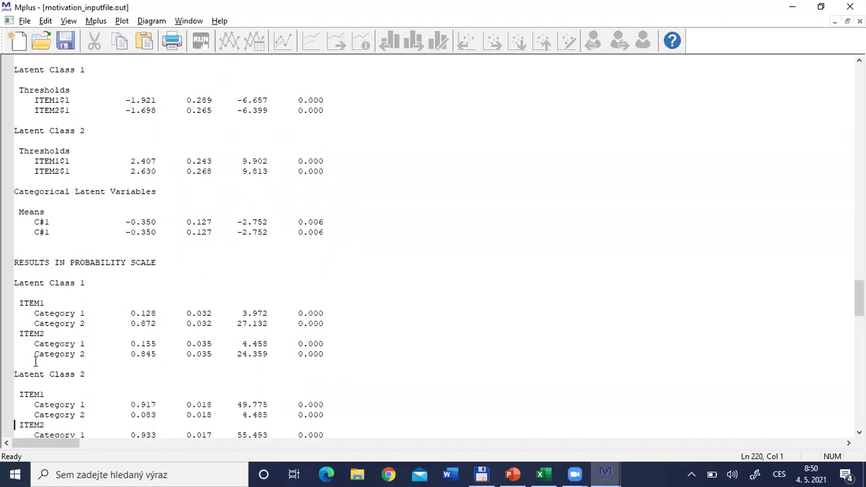
{"action": "key", "text": "Down"}
{"action": "key", "text": "Down"}
{"action": "key", "text": "Down"}
{"action": "key", "text": "Down"}
{"action": "key", "text": "Down"}
{"action": "key", "text": "Down"}
{"action": "key", "text": "Down"}
{"action": "key", "text": "Down"}
{"action": "key", "text": "Down"}
{"action": "key", "text": "Down"}
{"action": "key", "text": "Down"}
{"action": "key", "text": "Down"}
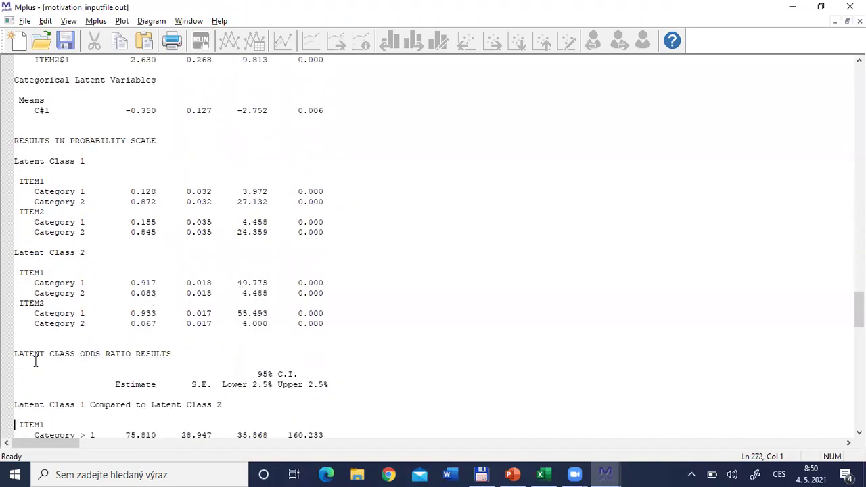
{"action": "key", "text": "Down"}
{"action": "key", "text": "Down"}
{"action": "key", "text": "Down"}
{"action": "key", "text": "Down"}
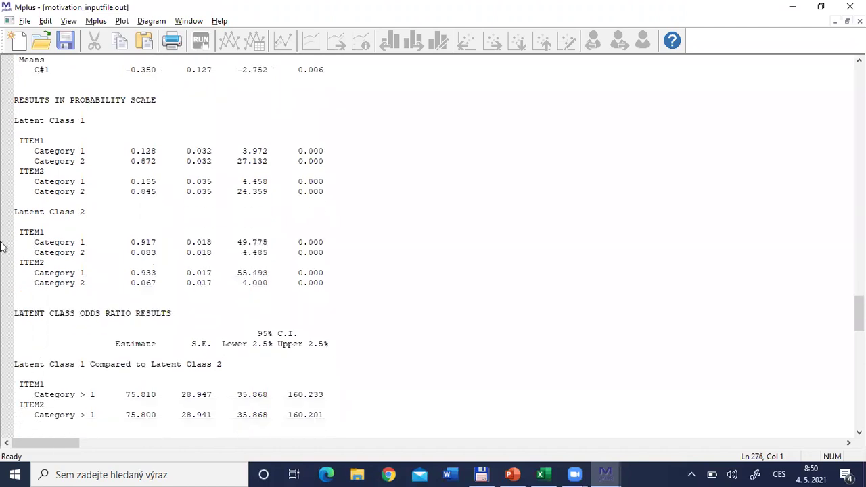
{"action": "left_click_drag", "start_coordinate": [17, 140], "coordinate": [339, 286]}
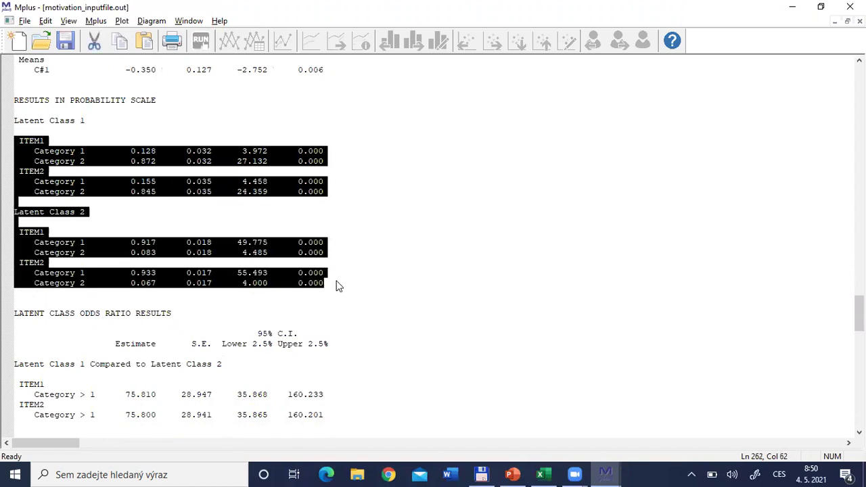
{"action": "key", "text": "ctrl+c"}
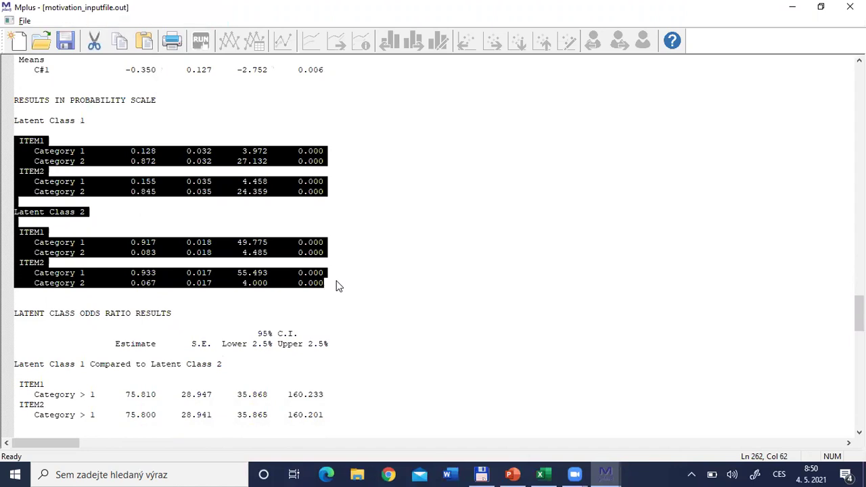
{"action": "key", "text": "alt+Tab"}
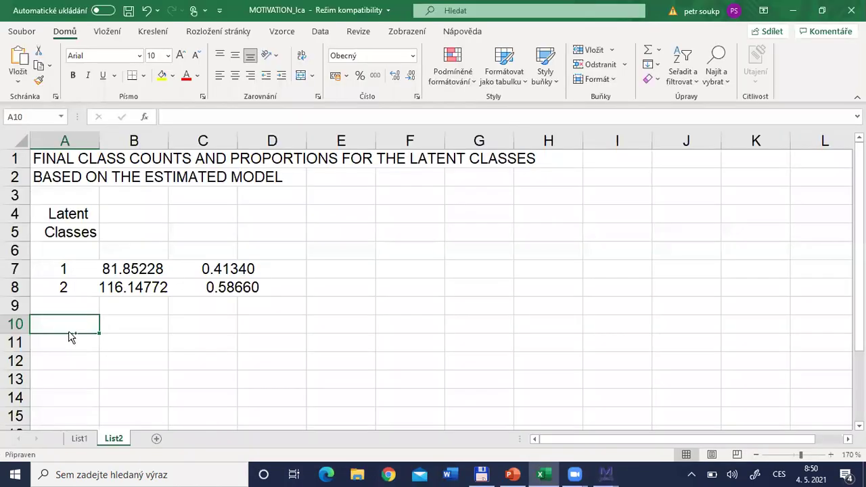
{"action": "key", "text": "ctrl+v"}
{"action": "left_click", "coordinate": [145, 356]}
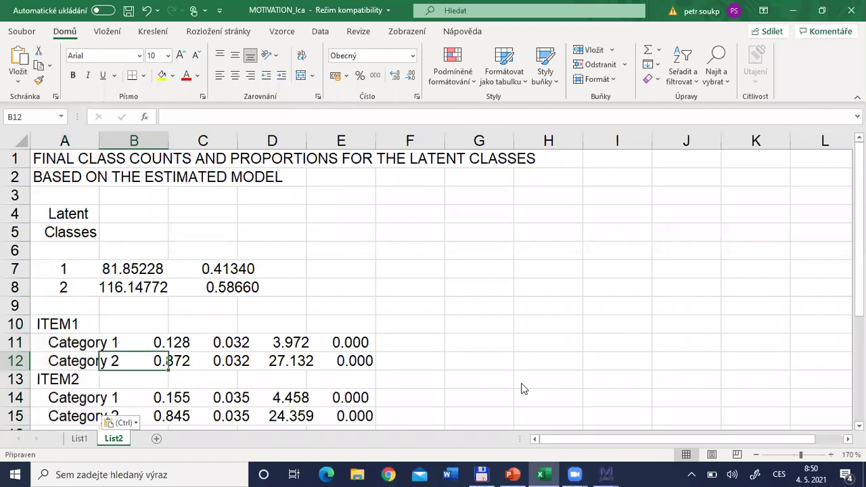
Compare the class 1 row and its pasted item probabilities on List2 with the Group B table on List1
{"action": "scroll", "coordinate": [232, 342], "scroll_direction": "down", "scroll_amount": 1}
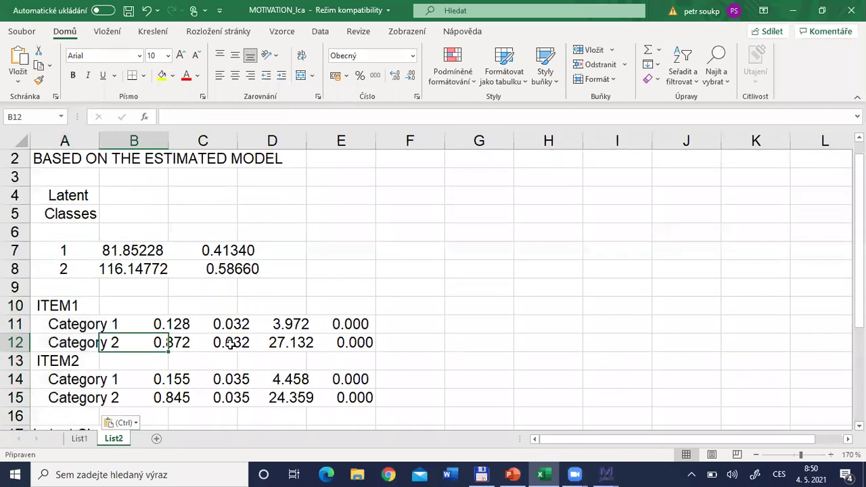
{"action": "left_click_drag", "start_coordinate": [63, 251], "coordinate": [269, 251]}
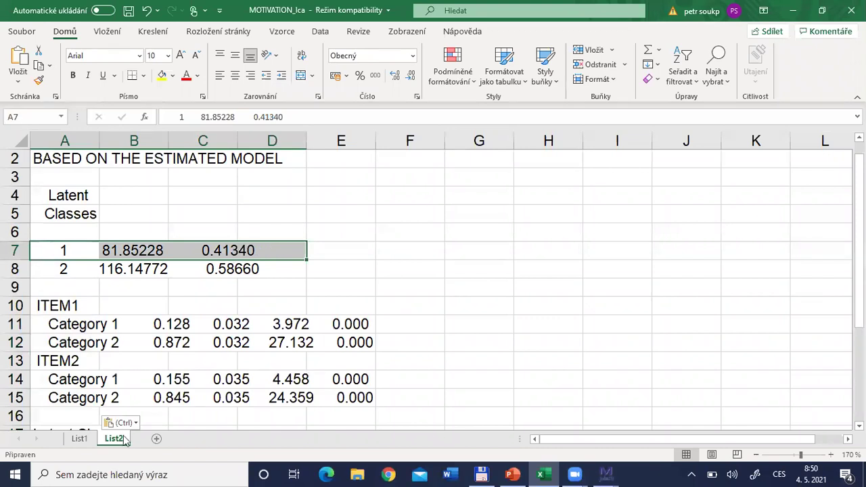
{"action": "left_click", "coordinate": [79, 439]}
{"action": "left_click_drag", "start_coordinate": [442, 153], "coordinate": [646, 215]}
{"action": "left_click", "coordinate": [646, 215]}
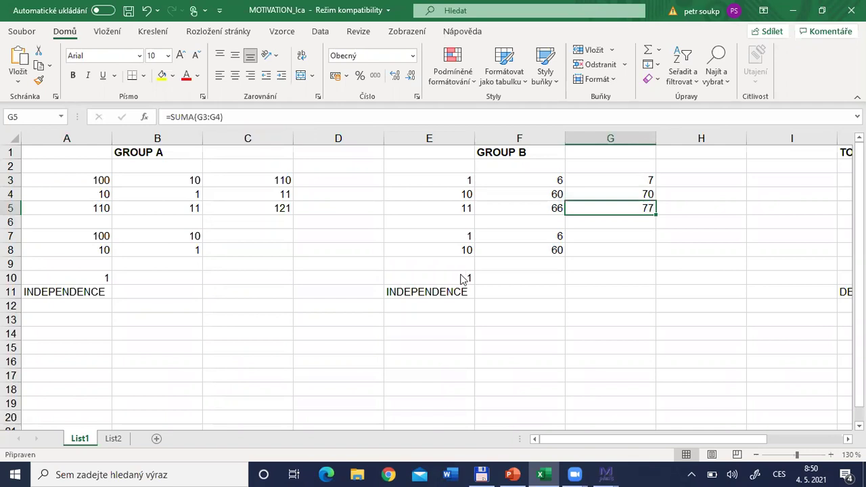
{"action": "left_click", "coordinate": [113, 438]}
{"action": "left_click_drag", "start_coordinate": [75, 250], "coordinate": [252, 248]}
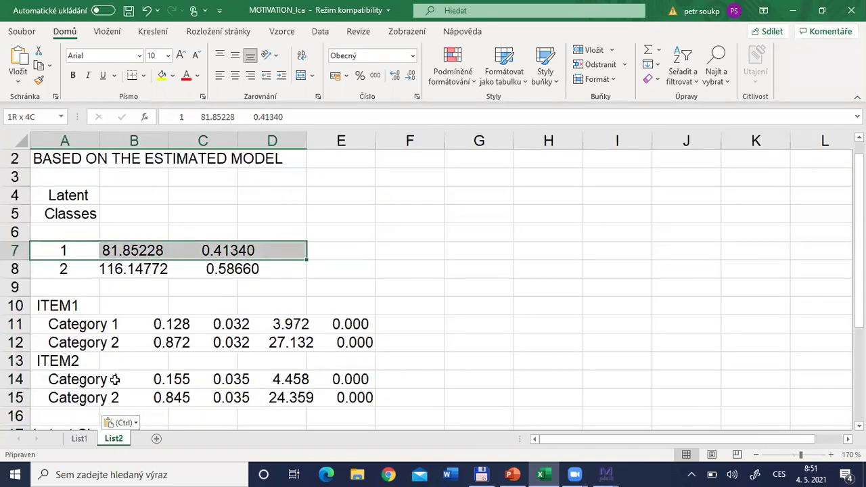
{"action": "left_click", "coordinate": [81, 439]}
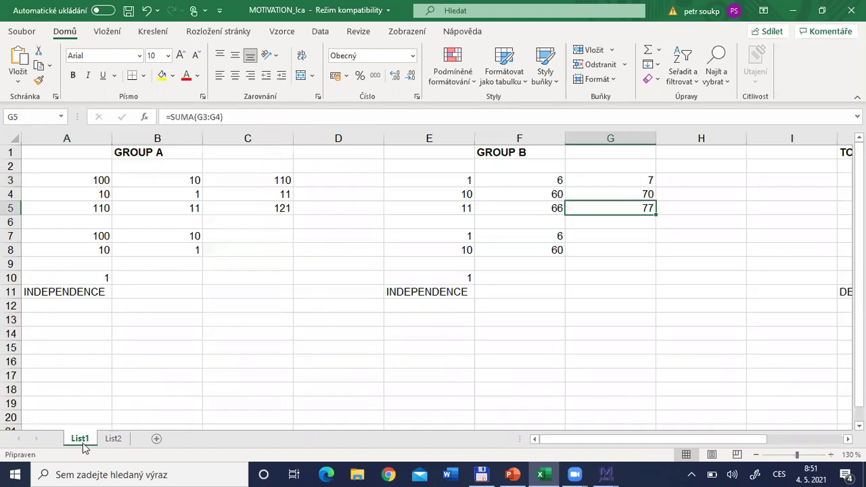
{"action": "left_click", "coordinate": [521, 153]}
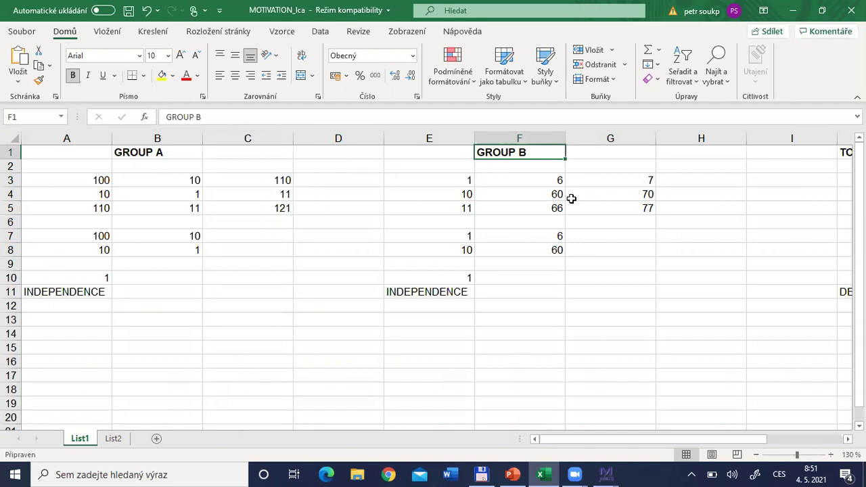
{"action": "left_click", "coordinate": [541, 192]}
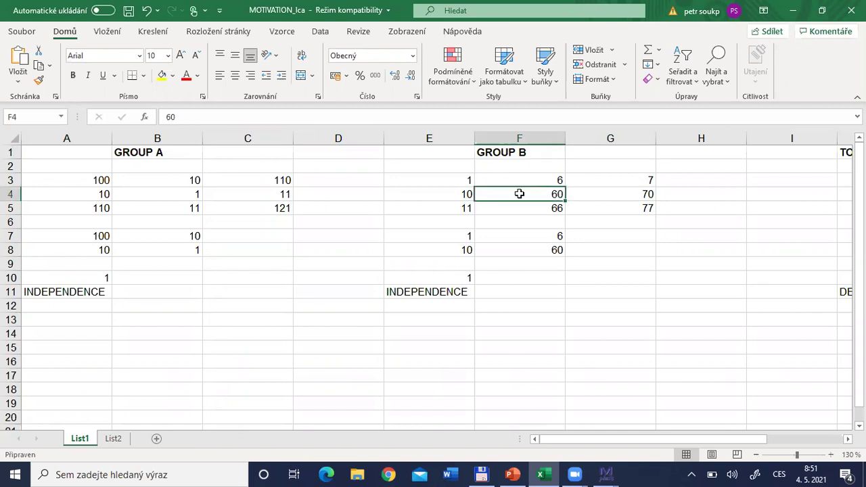
Examine the pasted ITEM1 and ITEM2 probabilities on List2, locating the class 1 block and the Latent Class 2 block
{"action": "left_click", "coordinate": [113, 439]}
{"action": "left_click", "coordinate": [42, 306]}
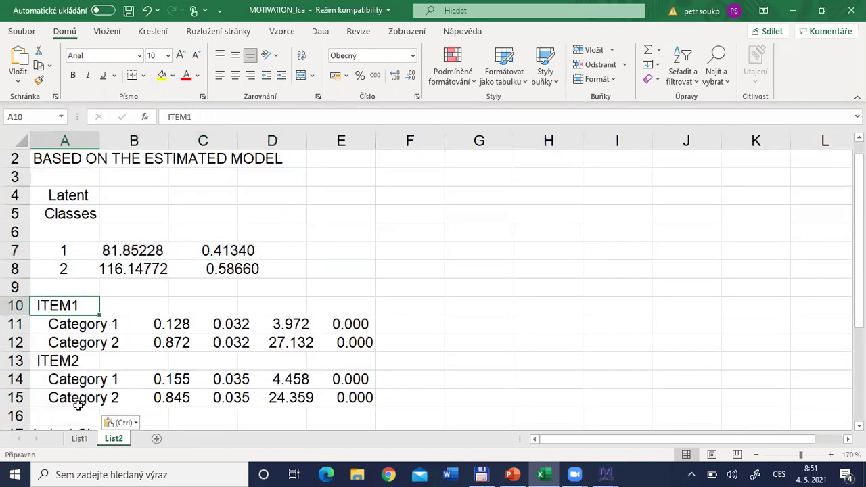
{"action": "left_click", "coordinate": [62, 421]}
{"action": "scroll", "coordinate": [63, 422], "scroll_direction": "down", "scroll_amount": 2}
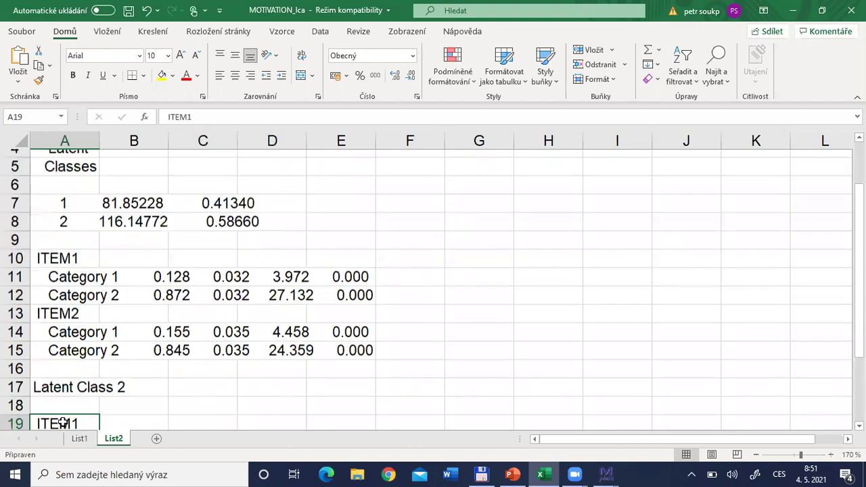
{"action": "key", "text": "Down"}
{"action": "key", "text": "Up"}
{"action": "key", "text": "Up"}
{"action": "key", "text": "Up"}
{"action": "key", "text": "Up"}
{"action": "key", "text": "Up"}
{"action": "key", "text": "Up"}
{"action": "key", "text": "Up"}
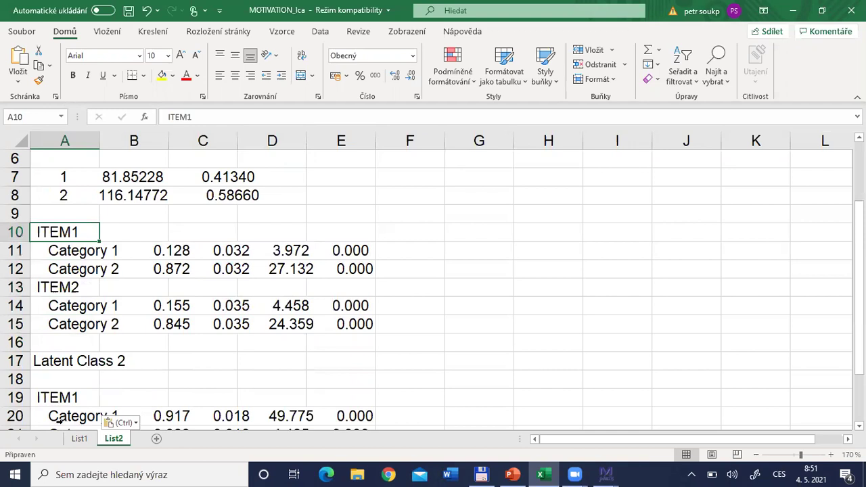
Examine class 1's ITEM1 and ITEM2 category probabilities on List2 and compare them with the Group B table on List1
{"action": "left_click", "coordinate": [58, 254]}
{"action": "left_click_drag", "start_coordinate": [93, 251], "coordinate": [186, 250]}
{"action": "left_click", "coordinate": [153, 251]}
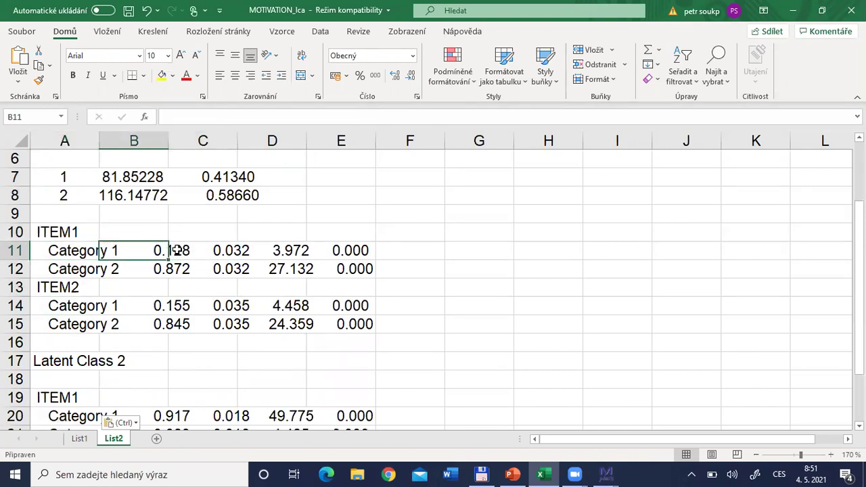
{"action": "left_click_drag", "start_coordinate": [67, 268], "coordinate": [171, 272]}
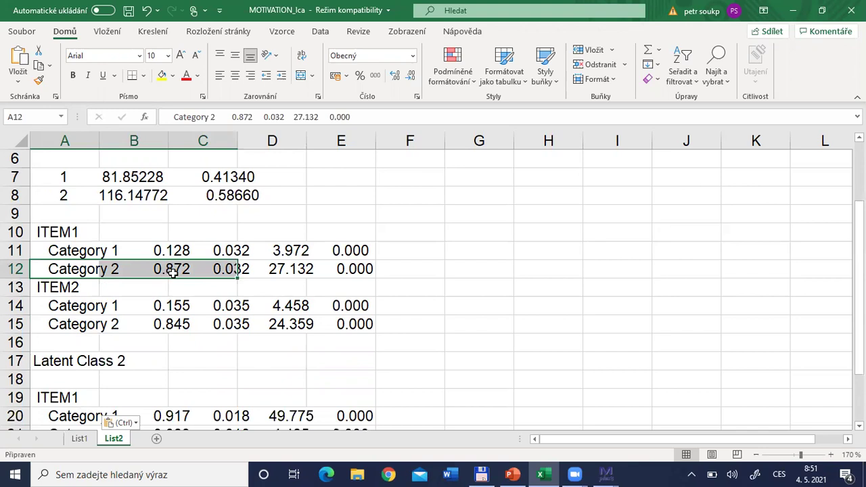
{"action": "left_click_drag", "start_coordinate": [58, 250], "coordinate": [171, 270]}
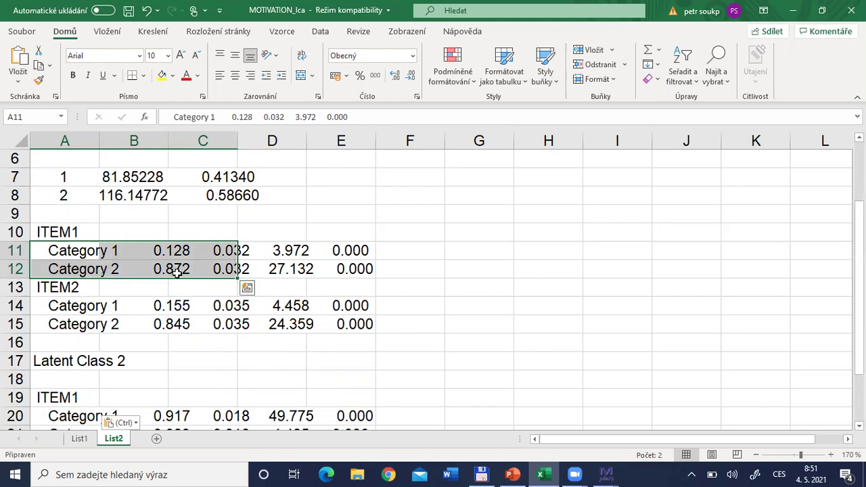
{"action": "left_click_drag", "start_coordinate": [80, 306], "coordinate": [181, 306]}
{"action": "left_click_drag", "start_coordinate": [82, 326], "coordinate": [186, 324]}
{"action": "left_click_drag", "start_coordinate": [70, 251], "coordinate": [83, 269]}
{"action": "left_click", "coordinate": [64, 226]}
{"action": "left_click_drag", "start_coordinate": [64, 225], "coordinate": [201, 325]}
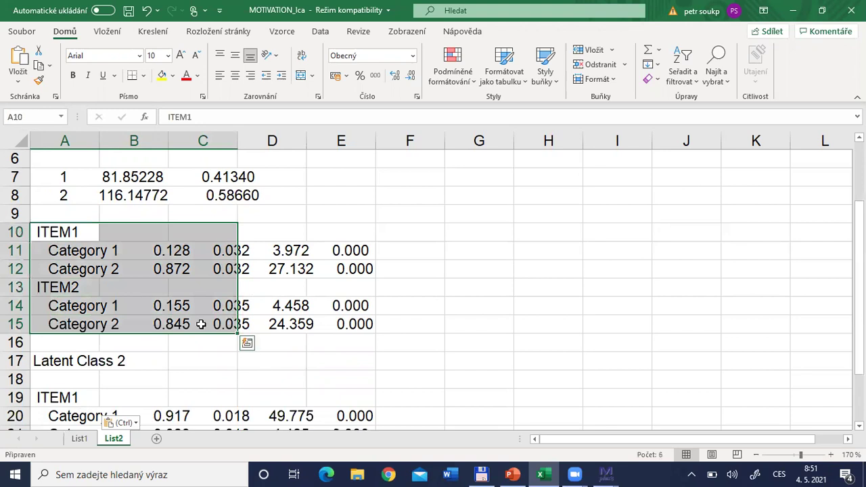
{"action": "left_click", "coordinate": [166, 278]}
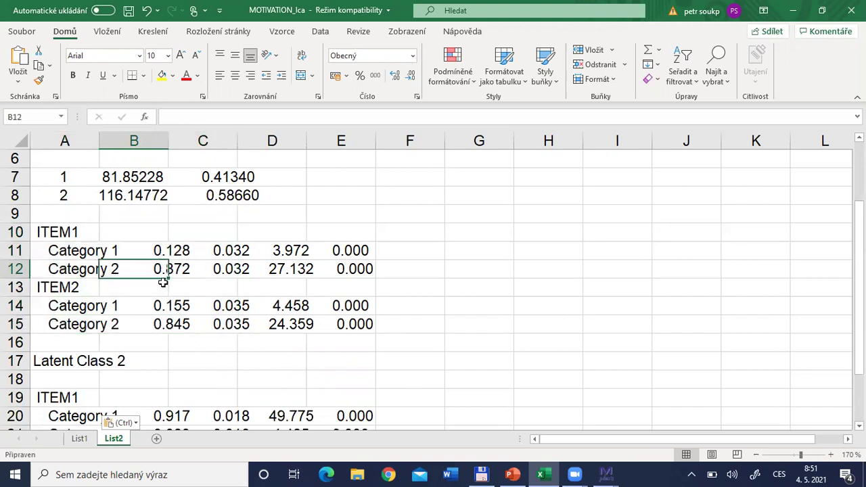
{"action": "left_click", "coordinate": [167, 329]}
{"action": "left_click", "coordinate": [79, 439]}
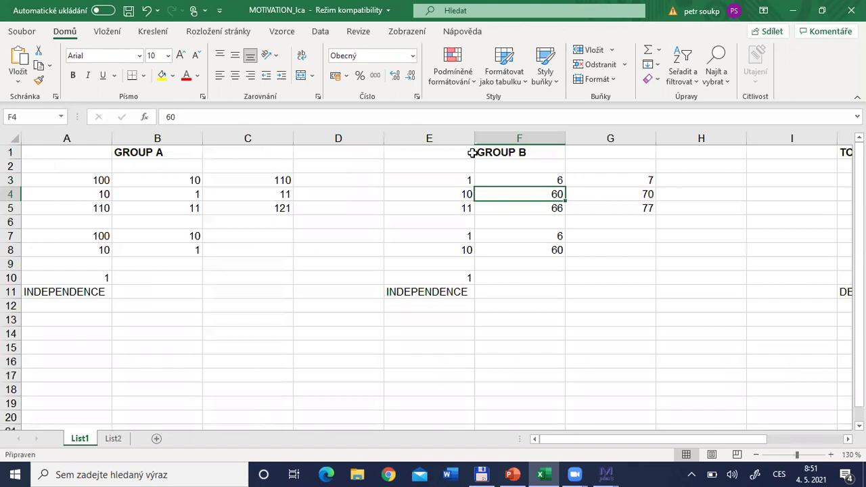
{"action": "left_click_drag", "start_coordinate": [462, 154], "coordinate": [620, 253]}
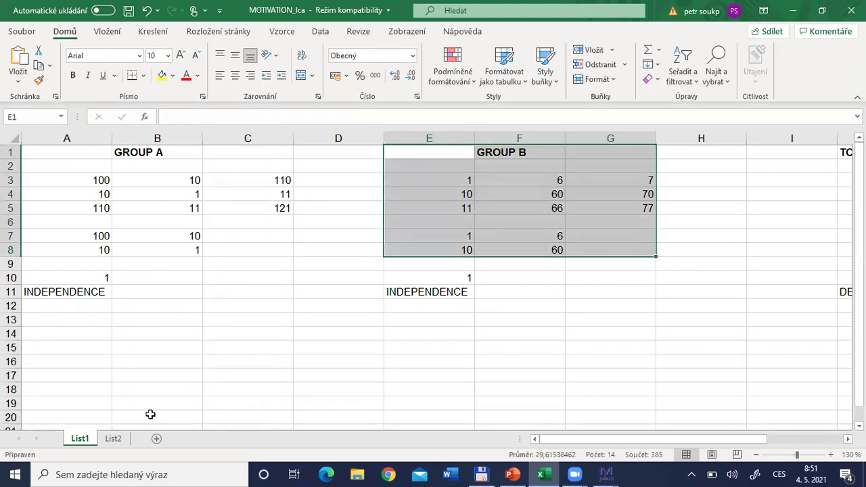
Return to List2 and examine the ITEM1 category probabilities in the Latent Class 2 block
{"action": "left_click", "coordinate": [119, 439]}
{"action": "left_click", "coordinate": [64, 399]}
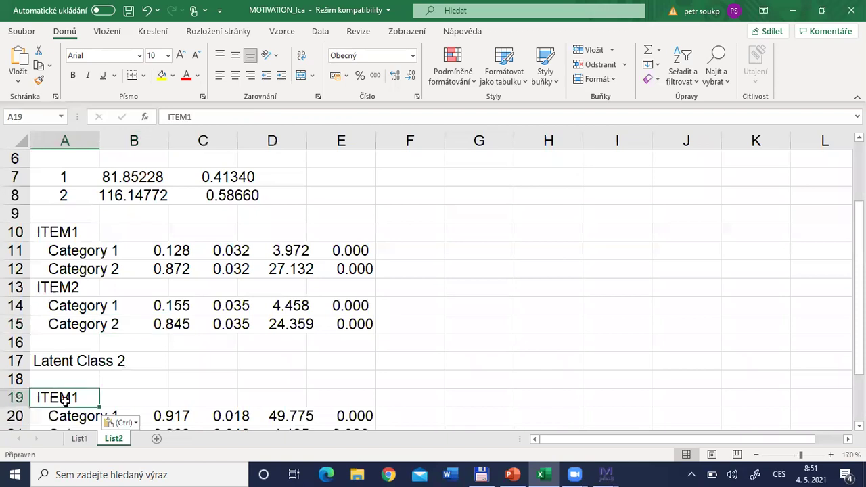
{"action": "key", "text": "Down"}
{"action": "key", "text": "Down"}
{"action": "key", "text": "Down"}
{"action": "key", "text": "Down"}
{"action": "key", "text": "Down"}
{"action": "key", "text": "Down"}
{"action": "key", "text": "Down"}
{"action": "key", "text": "Down"}
{"action": "key", "text": "Down"}
{"action": "key", "text": "Down"}
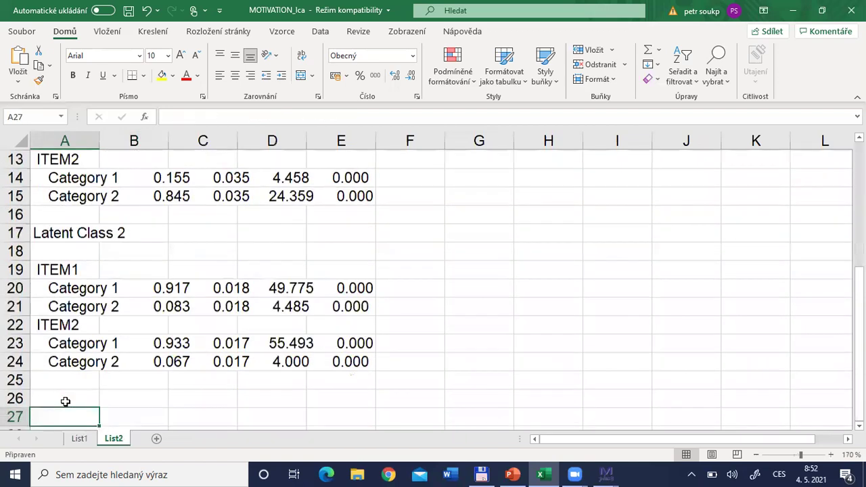
{"action": "left_click_drag", "start_coordinate": [45, 236], "coordinate": [324, 268]}
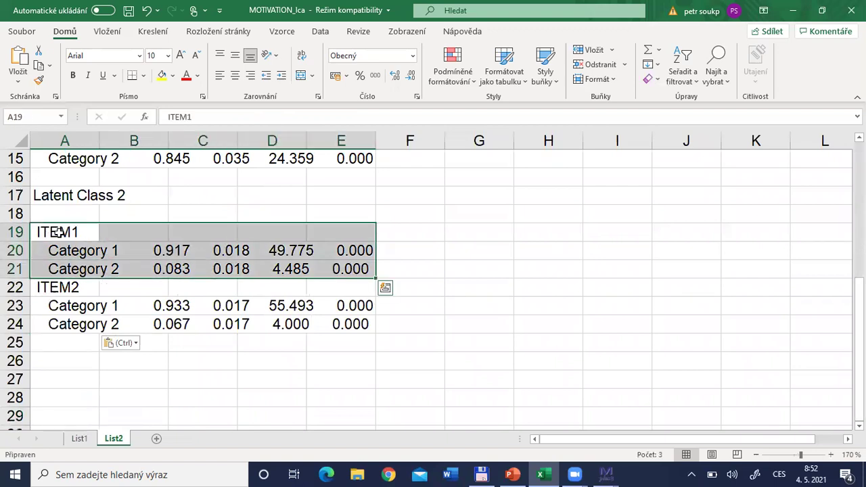
Examine the frequencies in the Group A table on List1 for comparison with Latent Class 2
{"action": "left_click", "coordinate": [80, 438]}
{"action": "left_click", "coordinate": [156, 176]}
{"action": "type", "text": "10 1"}
{"action": "left_click", "coordinate": [72, 195]}
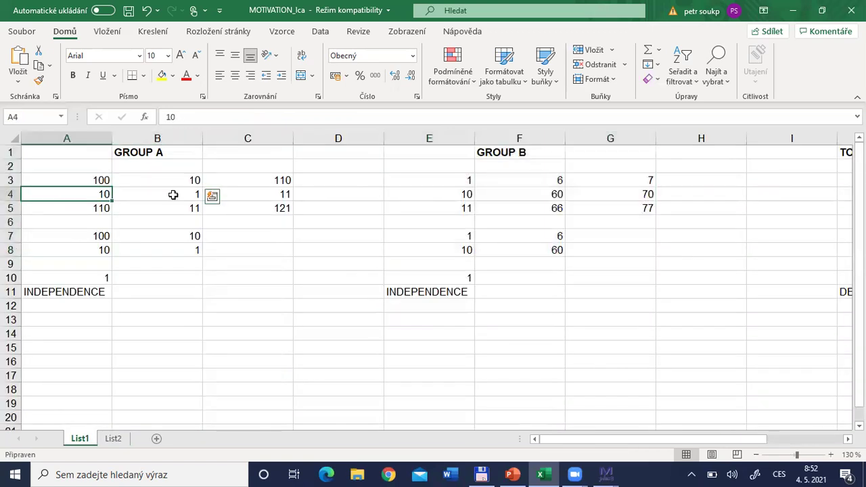
{"action": "left_click", "coordinate": [174, 195], "text": "shift"}
{"action": "key", "text": "ctrl+v"}
{"action": "left_click_drag", "start_coordinate": [157, 166], "coordinate": [157, 222]}
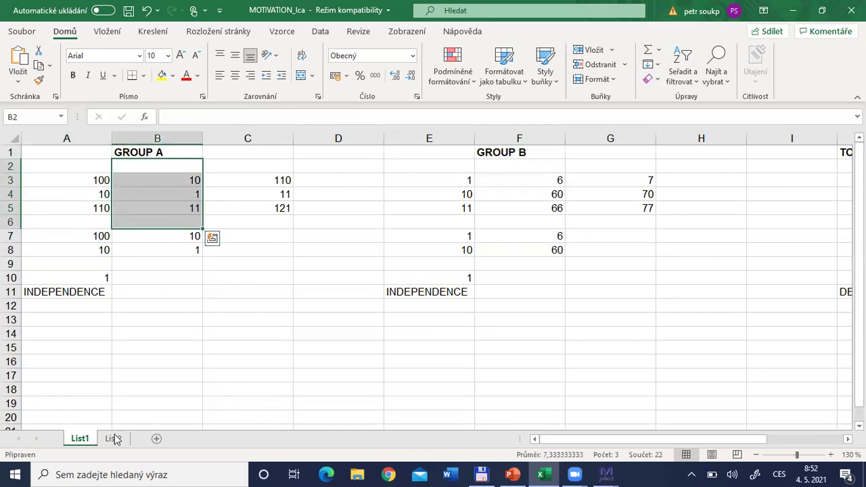
Go through the full Latent Class 2 block on List2, reading each category row of ITEM1 and ITEM2
{"action": "left_click", "coordinate": [114, 439]}
{"action": "left_click", "coordinate": [59, 308]}
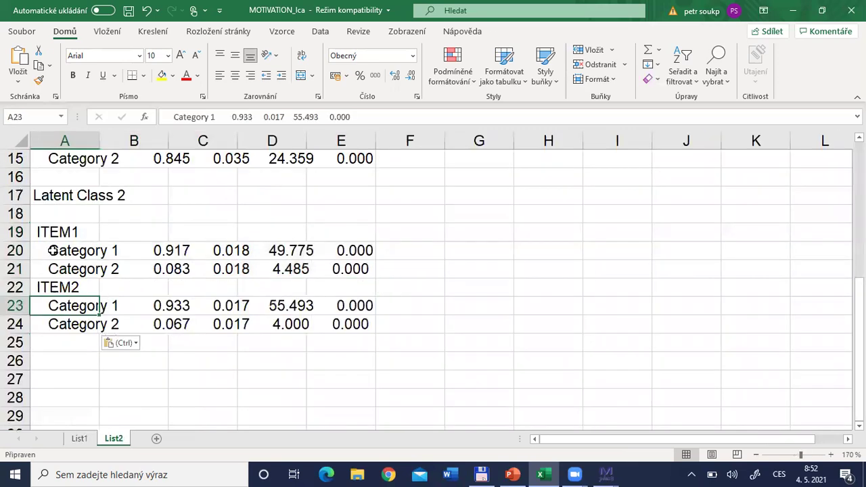
{"action": "left_click", "coordinate": [46, 232]}
{"action": "left_click_drag", "start_coordinate": [262, 284], "coordinate": [348, 324]}
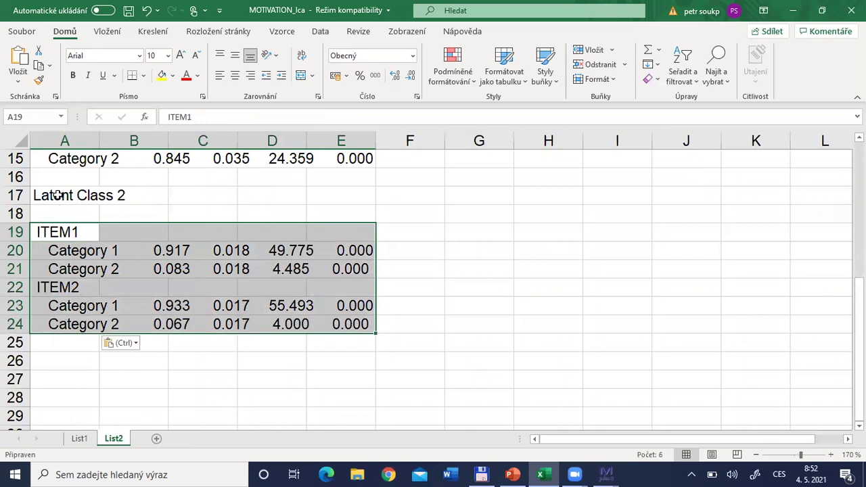
{"action": "left_click_drag", "start_coordinate": [67, 250], "coordinate": [201, 251]}
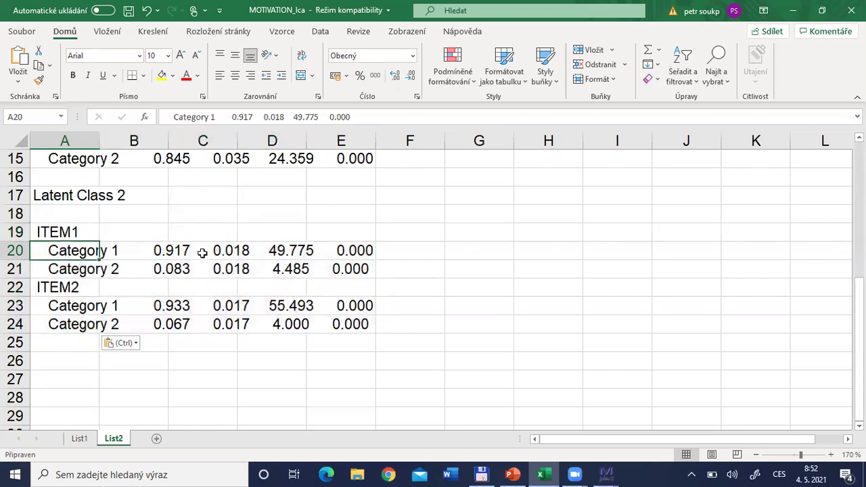
{"action": "left_click_drag", "start_coordinate": [74, 273], "coordinate": [196, 270]}
{"action": "left_click_drag", "start_coordinate": [87, 308], "coordinate": [228, 322]}
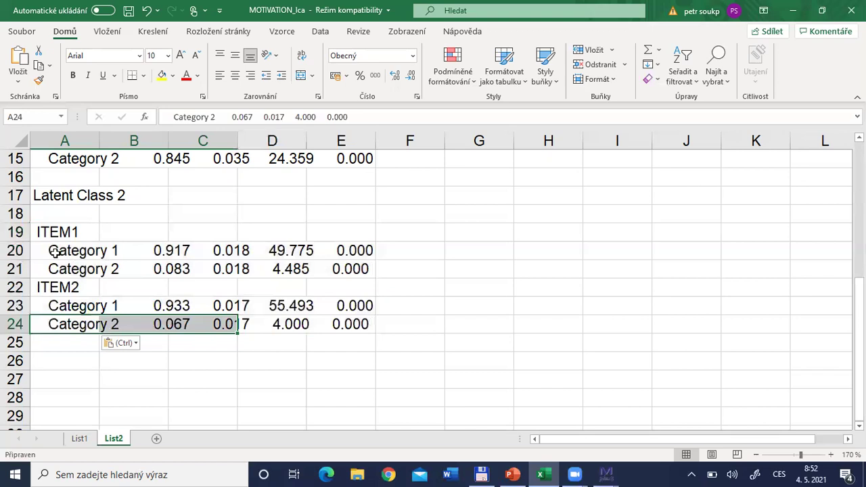
Compare the Category 1 probabilities of ITEM1 and ITEM2 within Latent Class 2, and likewise their Category 2 probabilities
{"action": "left_click_drag", "start_coordinate": [55, 251], "coordinate": [196, 251]}
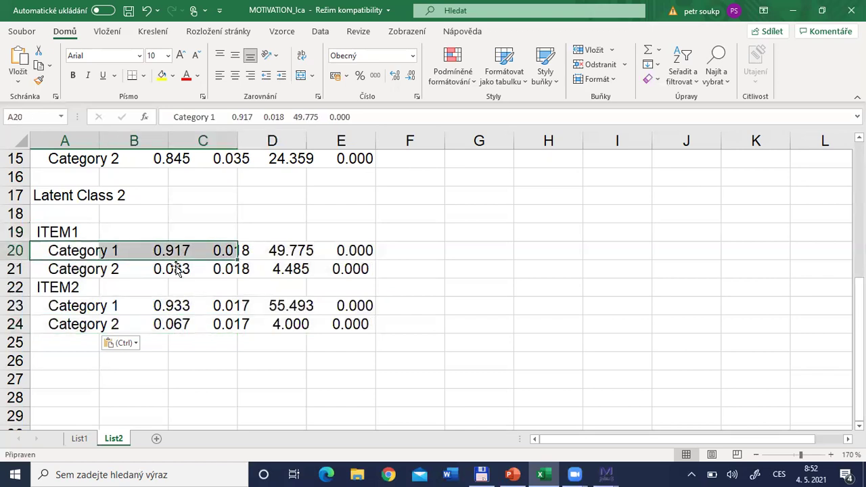
{"action": "left_click_drag", "start_coordinate": [129, 306], "coordinate": [182, 306]}
{"action": "left_click_drag", "start_coordinate": [68, 251], "coordinate": [173, 250]}
{"action": "left_click_drag", "start_coordinate": [74, 311], "coordinate": [186, 306]}
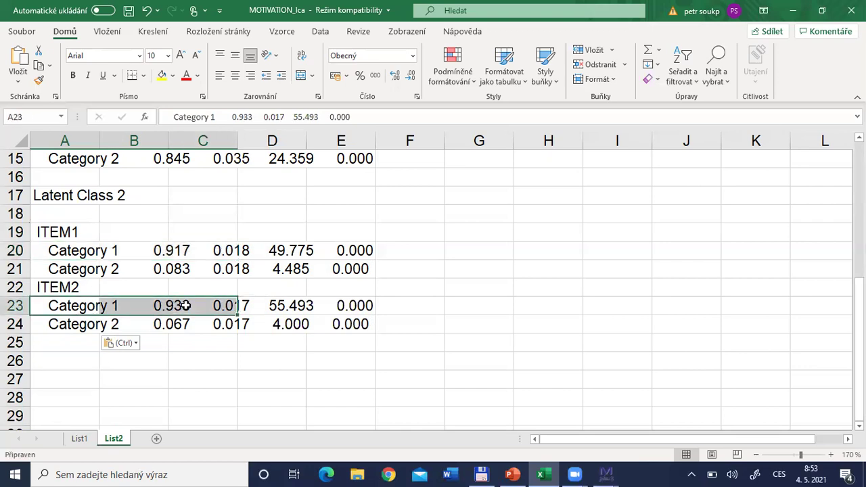
{"action": "left_click_drag", "start_coordinate": [80, 273], "coordinate": [194, 270]}
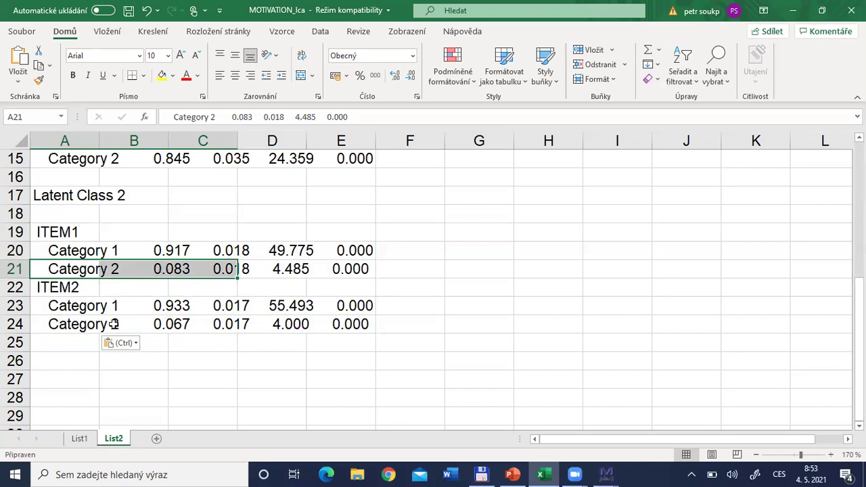
{"action": "left_click_drag", "start_coordinate": [68, 328], "coordinate": [178, 327]}
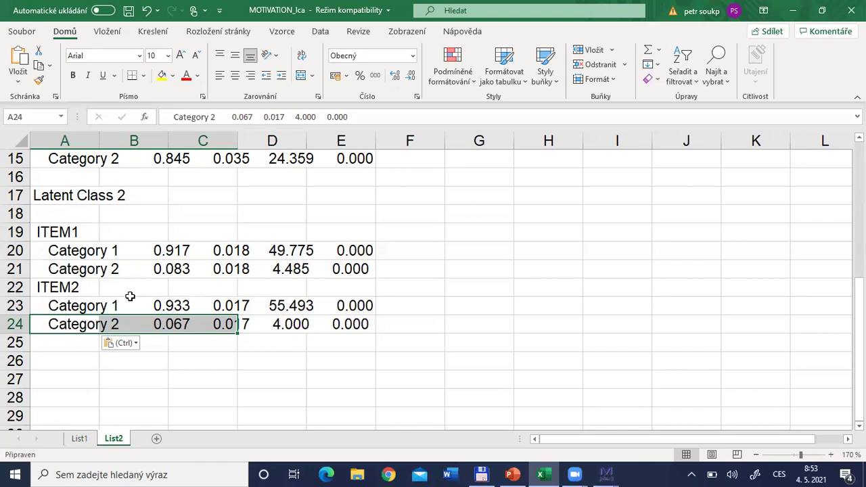
{"action": "left_click_drag", "start_coordinate": [118, 251], "coordinate": [203, 251]}
{"action": "left_click_drag", "start_coordinate": [81, 304], "coordinate": [171, 306]}
{"action": "left_click_drag", "start_coordinate": [108, 251], "coordinate": [180, 251]}
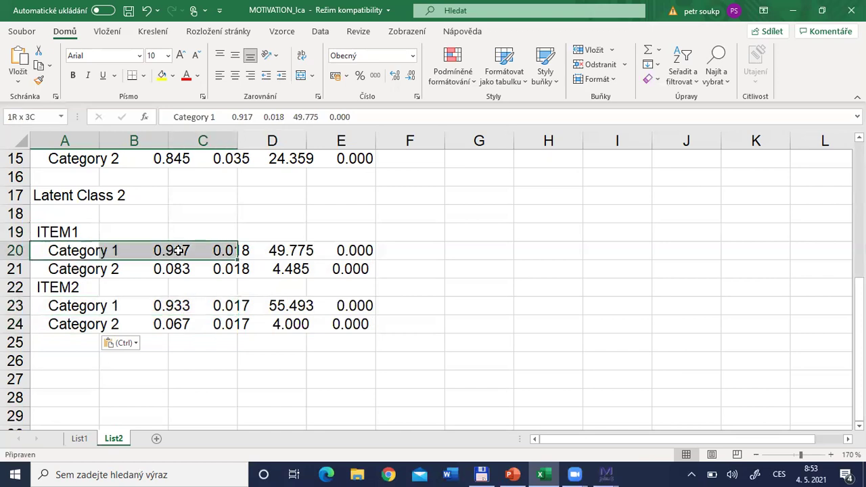
Review the Category 1 probabilities of ITEM2 in Latent Class 2 and the counts and proportions of both latent classes
{"action": "left_click_drag", "start_coordinate": [64, 302], "coordinate": [180, 305]}
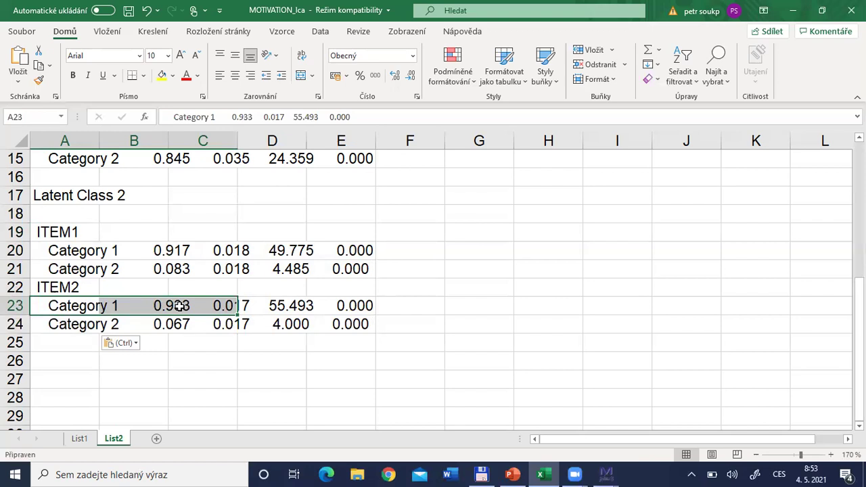
{"action": "key", "text": "ctrl+z"}
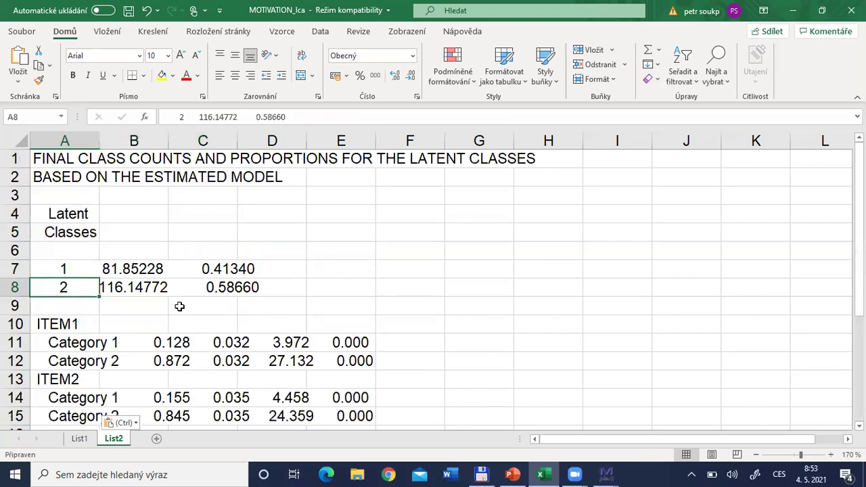
{"action": "left_click_drag", "start_coordinate": [64, 268], "coordinate": [241, 266]}
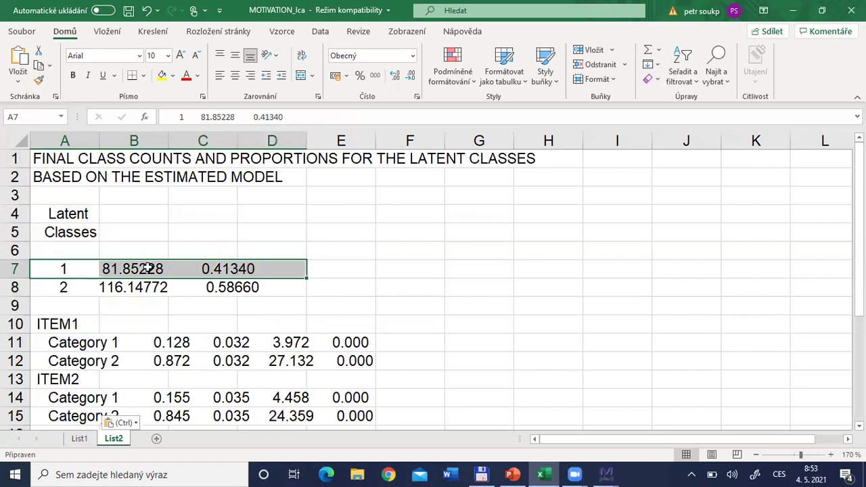
{"action": "left_click", "coordinate": [208, 270]}
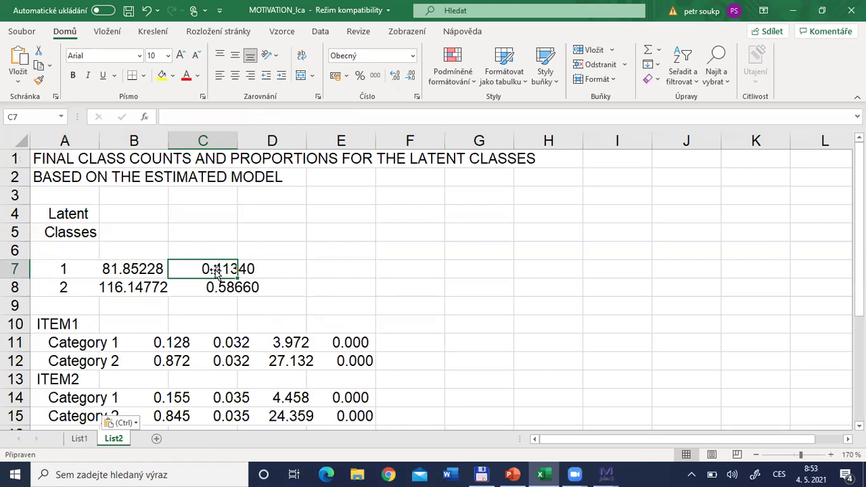
{"action": "left_click_drag", "start_coordinate": [65, 287], "coordinate": [246, 288]}
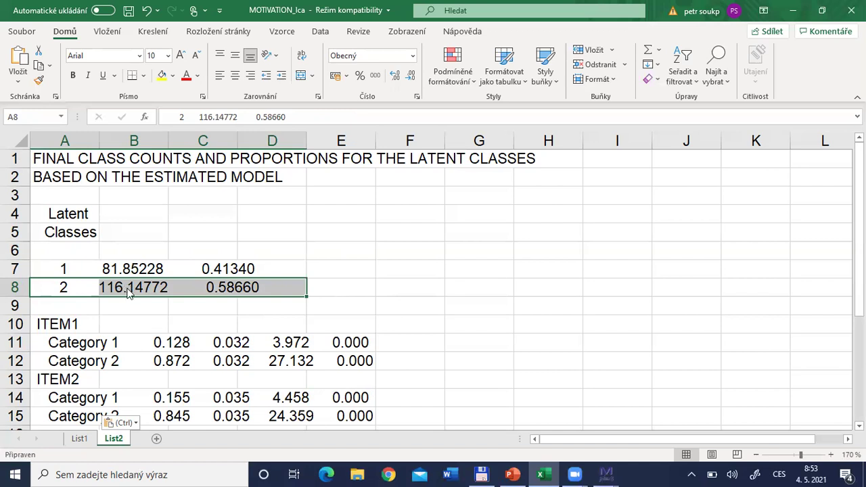
Switch to the PowerPoint lecture and display the "Results and interpretation" slide at 80% zoom
{"action": "key", "text": "alt+Tab"}
{"action": "key", "text": "alt+Tab"}
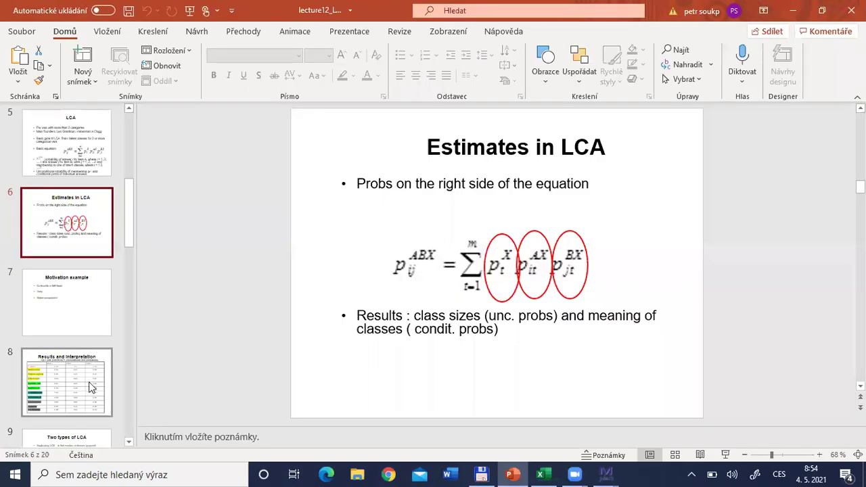
{"action": "left_click", "coordinate": [61, 372]}
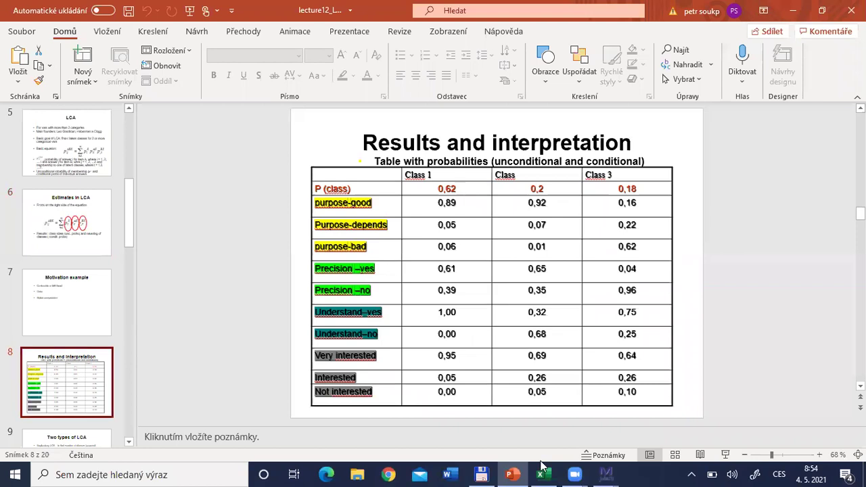
{"action": "left_click", "coordinate": [820, 456]}
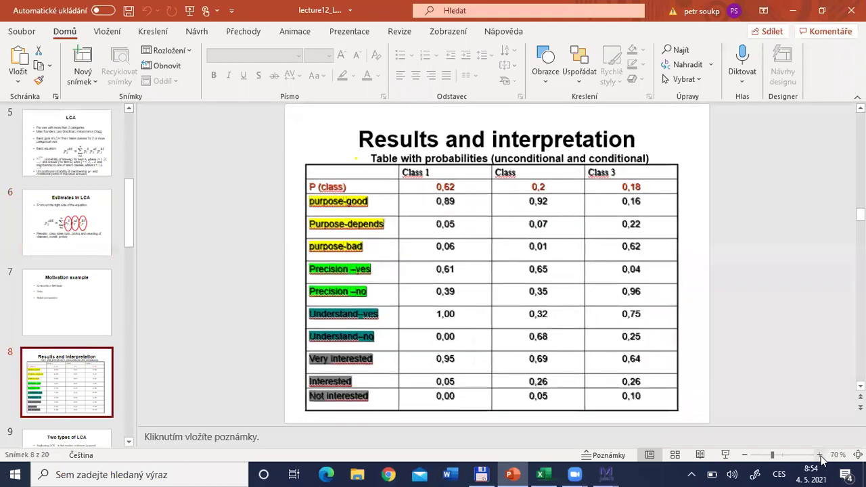
{"action": "left_click", "coordinate": [821, 456]}
{"action": "left_click", "coordinate": [820, 456]}
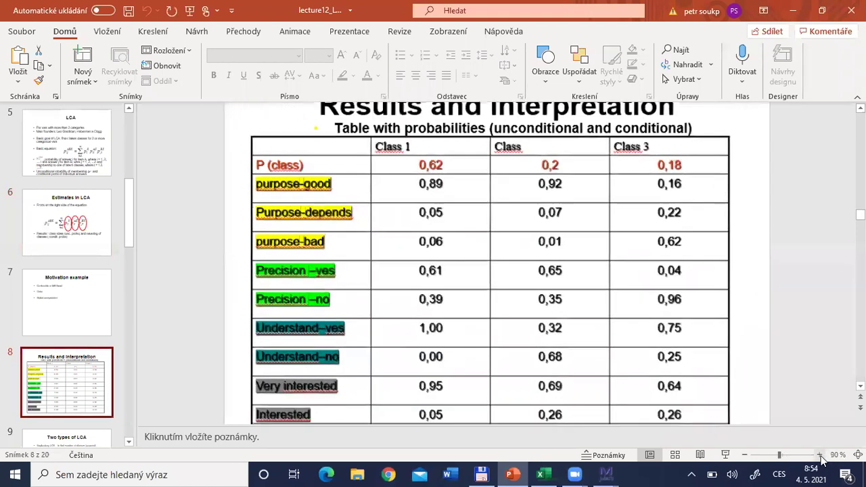
{"action": "left_click", "coordinate": [745, 455]}
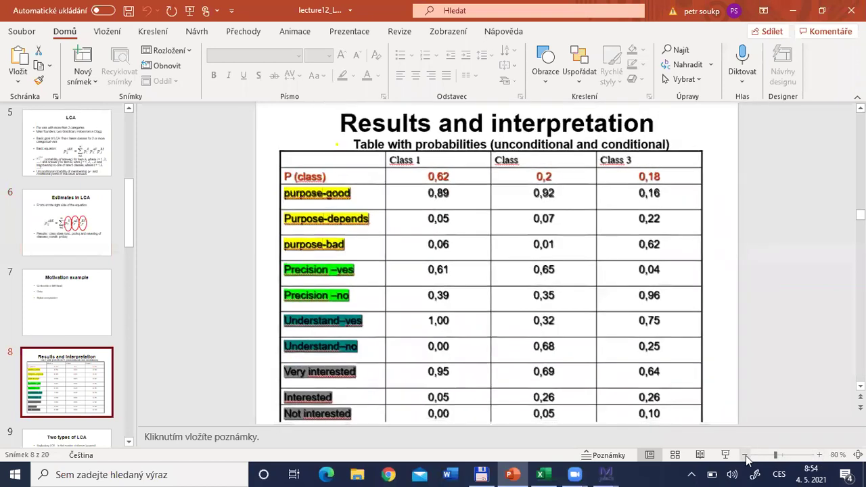
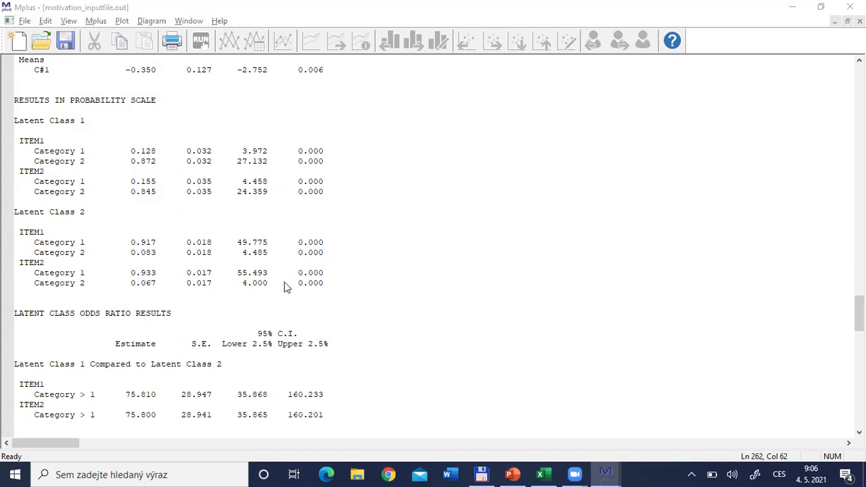
Open the input file classes1.inp from the LCA folder in Mplus
{"action": "key", "text": "ctrl+o"}
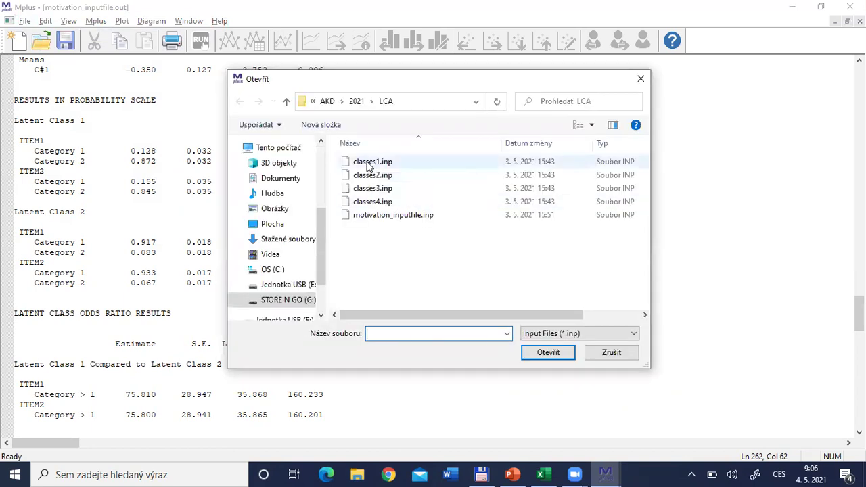
{"action": "left_click", "coordinate": [366, 166]}
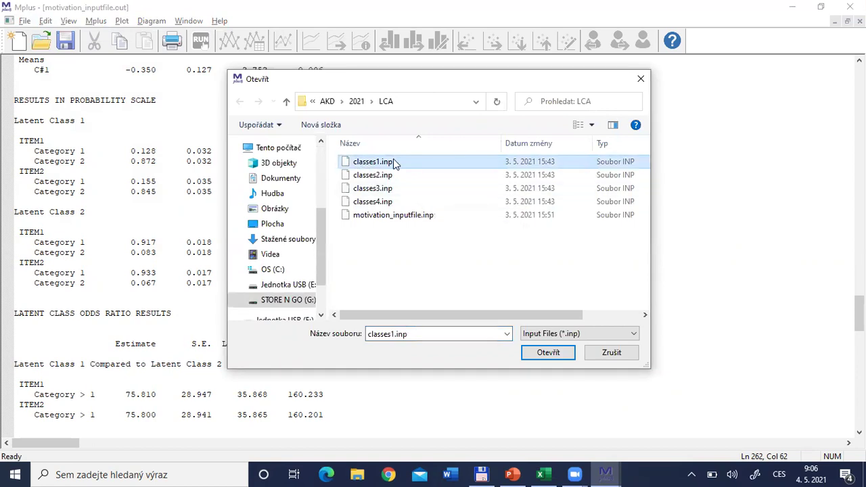
{"action": "left_click", "coordinate": [536, 355]}
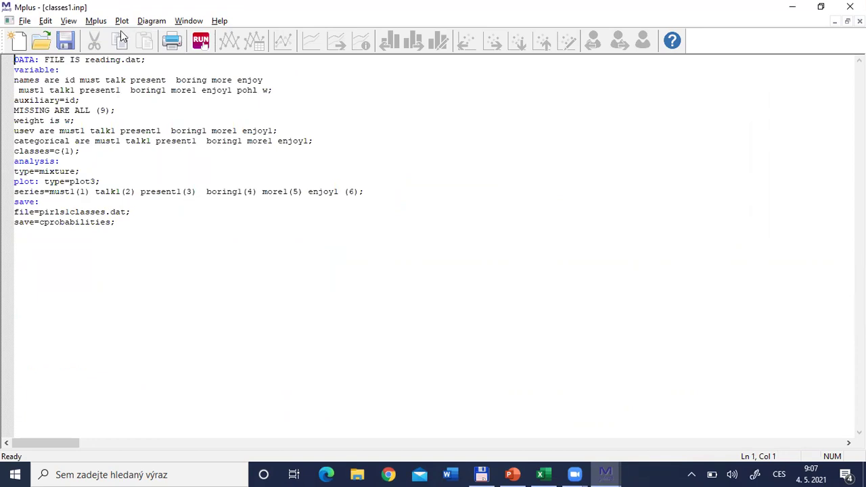
Highlight the data file name reading.dat and the original item names from must to enjoy in the variable list
{"action": "double_click", "coordinate": [86, 60]}
{"action": "key", "text": "shift+End"}
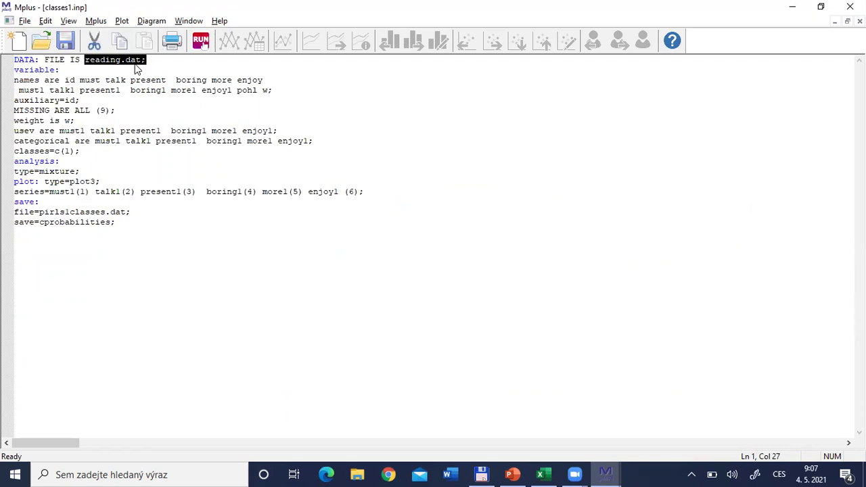
{"action": "left_click_drag", "start_coordinate": [80, 80], "coordinate": [271, 80]}
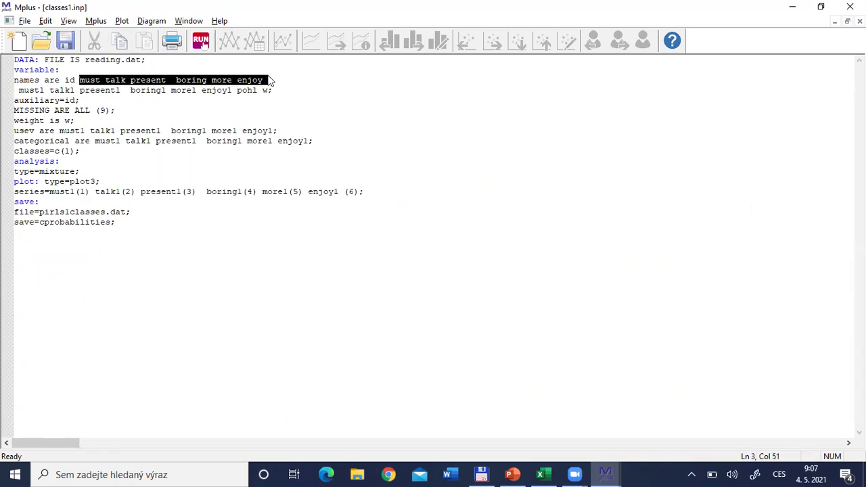
{"action": "left_click", "coordinate": [102, 80]}
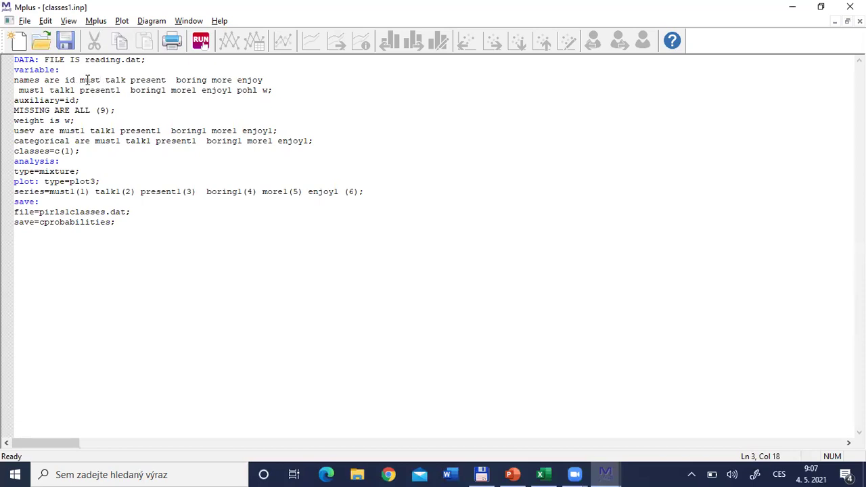
Go through the reading items must, talk, present, boring, more and enjoy one by one in the names statement
{"action": "left_click", "coordinate": [80, 80]}
{"action": "double_click", "coordinate": [92, 80]}
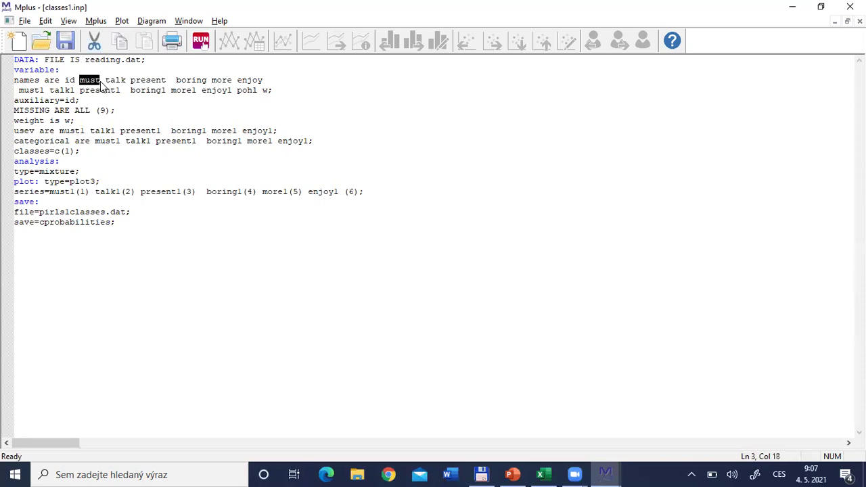
{"action": "left_click_drag", "start_coordinate": [104, 79], "coordinate": [128, 79]}
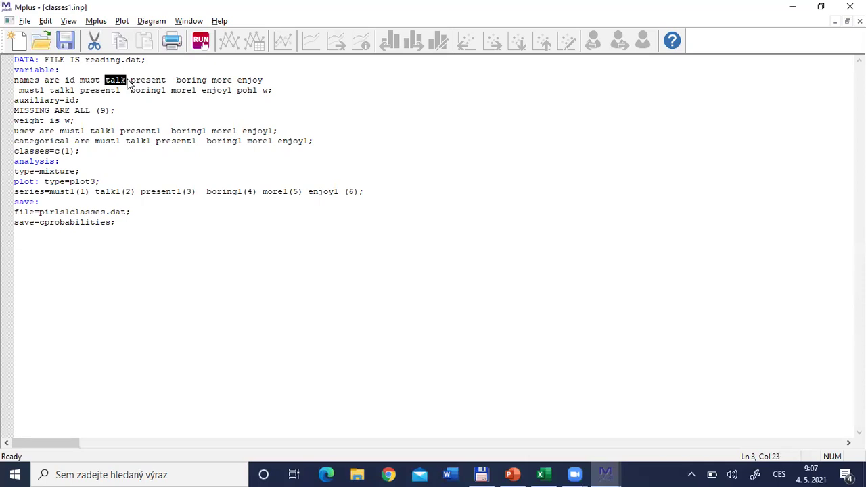
{"action": "left_click_drag", "start_coordinate": [130, 80], "coordinate": [166, 81]}
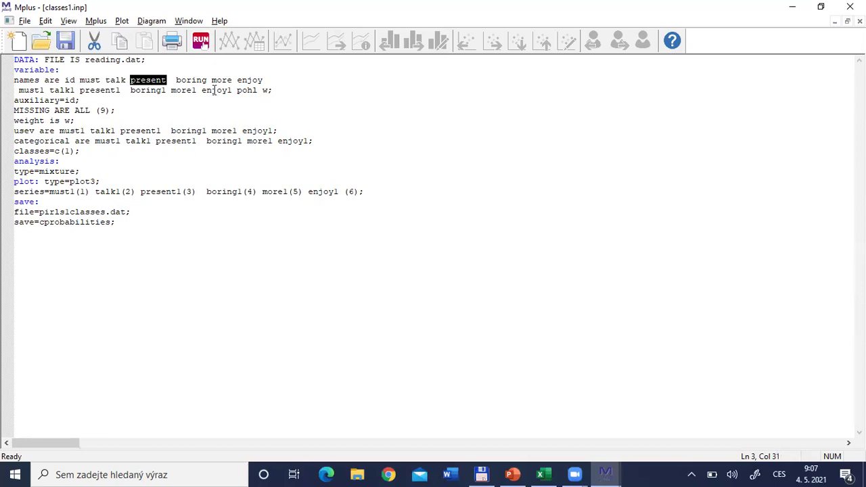
{"action": "left_click", "coordinate": [176, 80]}
{"action": "left_click_drag", "start_coordinate": [200, 79], "coordinate": [234, 80]}
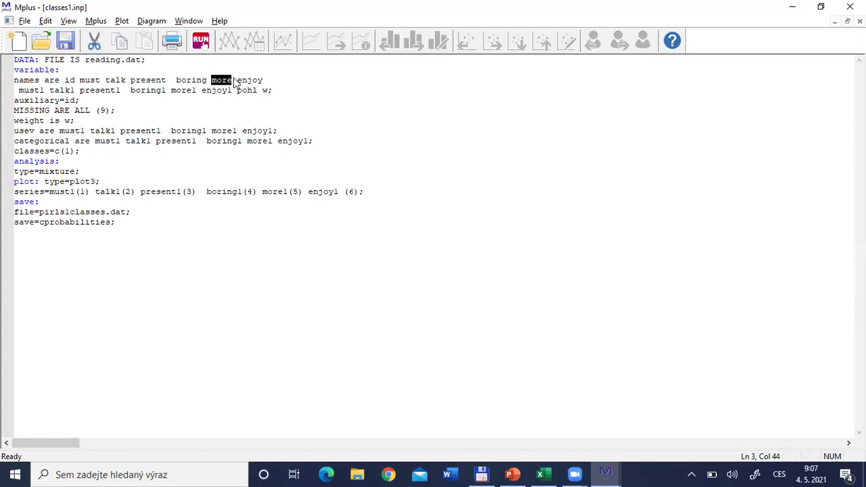
{"action": "left_click", "coordinate": [236, 79]}
{"action": "double_click", "coordinate": [252, 80]}
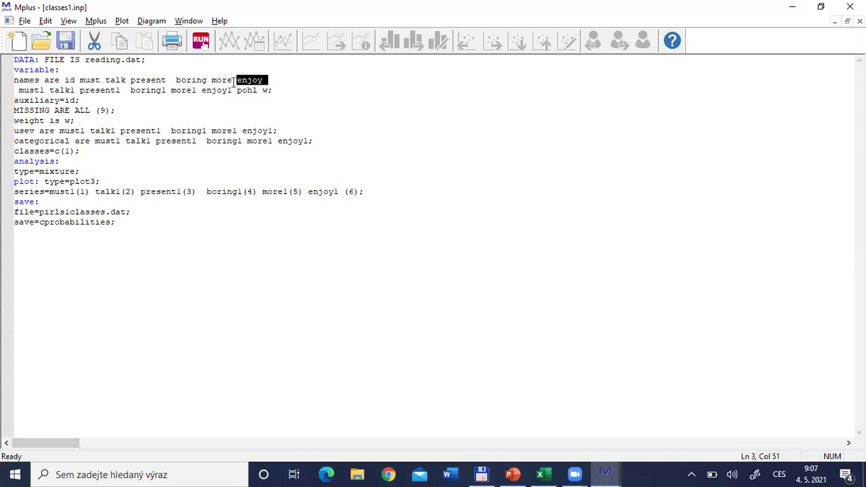
{"action": "left_click", "coordinate": [82, 80]}
{"action": "left_click_drag", "start_coordinate": [85, 80], "coordinate": [275, 80]}
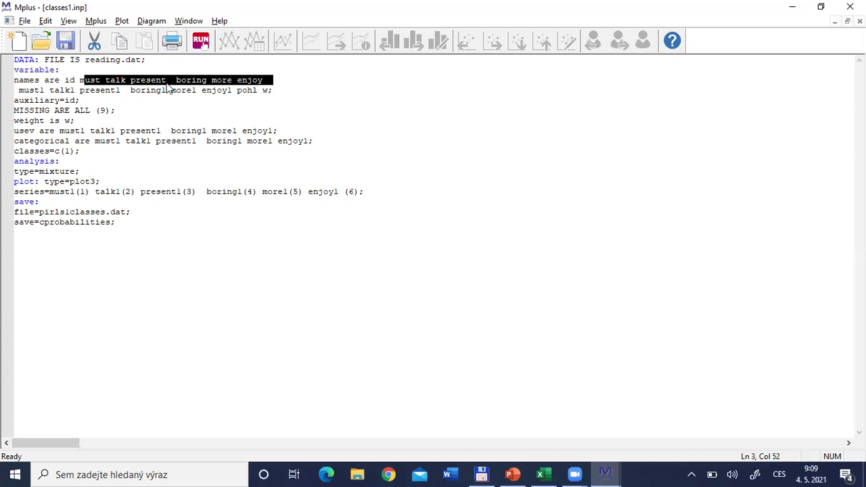
{"action": "left_click", "coordinate": [166, 80]}
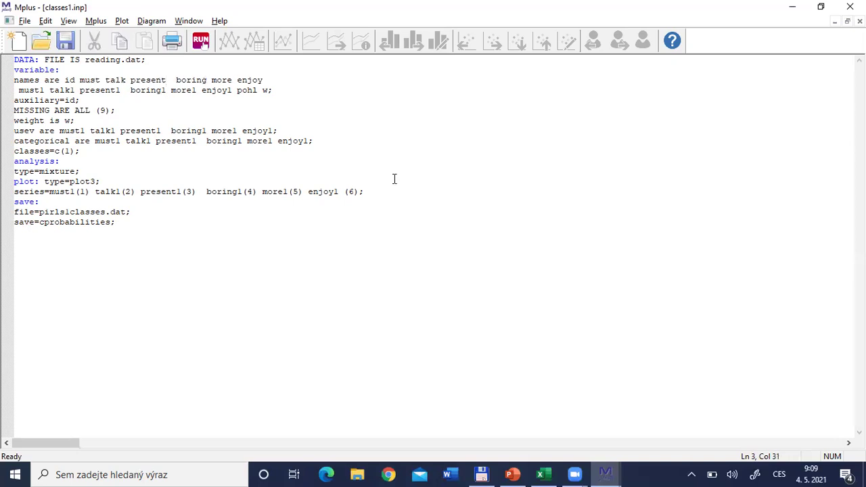
{"action": "left_click", "coordinate": [15, 80]}
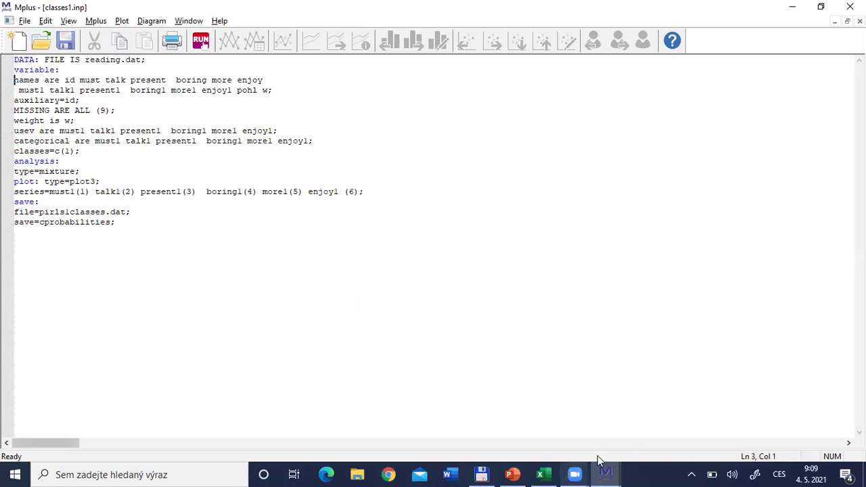
Switch to the MOTIVATION_lca workbook in Excel and add a new worksheet named "reading"
{"action": "key", "text": "alt+Tab"}
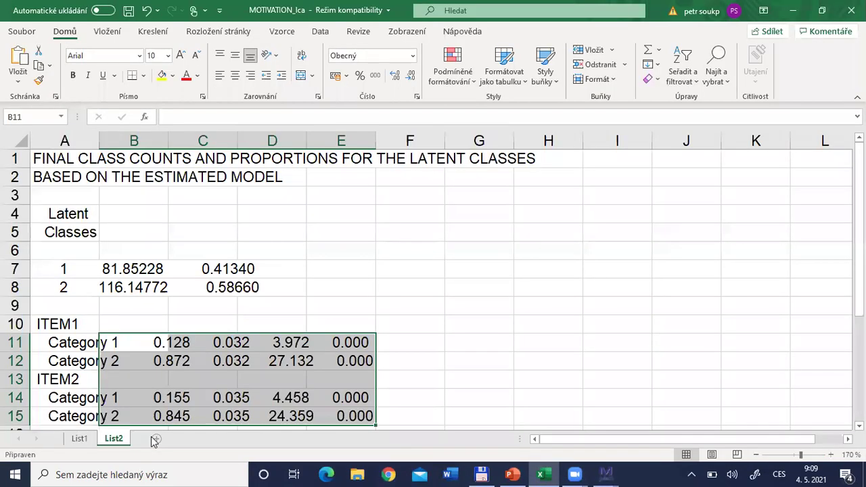
{"action": "left_click", "coordinate": [147, 439]}
{"action": "double_click", "coordinate": [149, 438]}
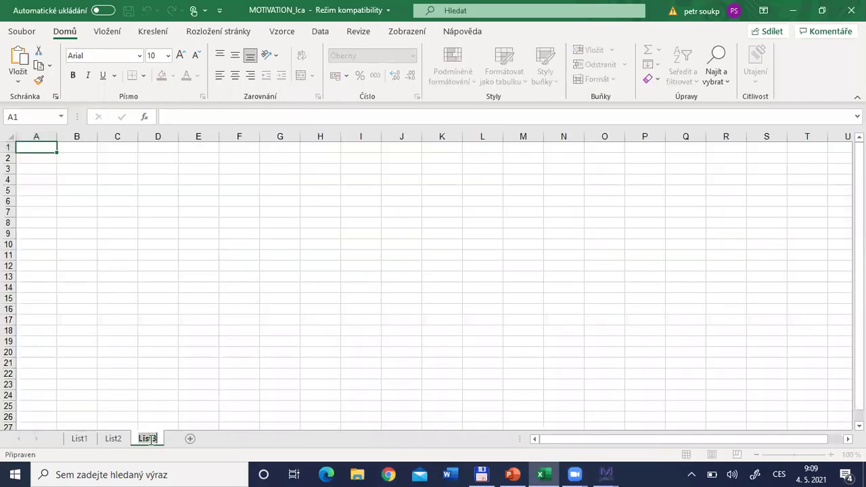
{"action": "type", "text": "reading"}
{"action": "key", "text": "Return"}
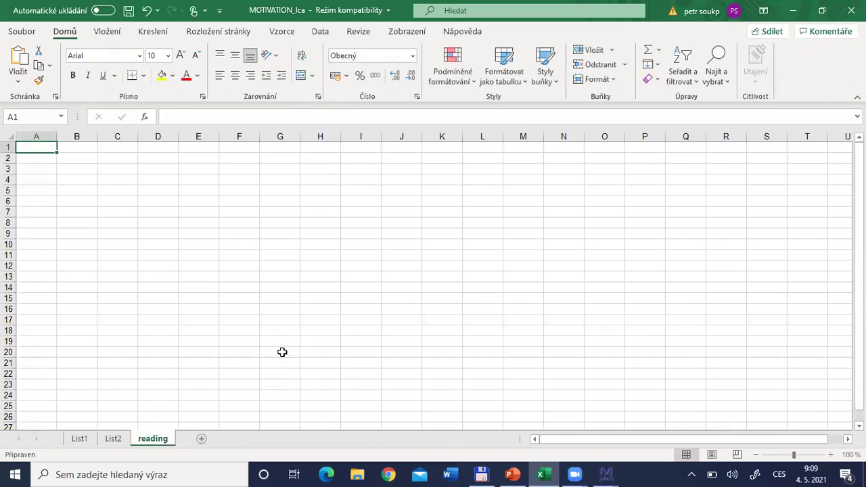
Copy the entire classes1.inp syntax from Mplus and paste it into the reading worksheet in Excel, starting at cell A1
{"action": "key", "text": "alt+Tab"}
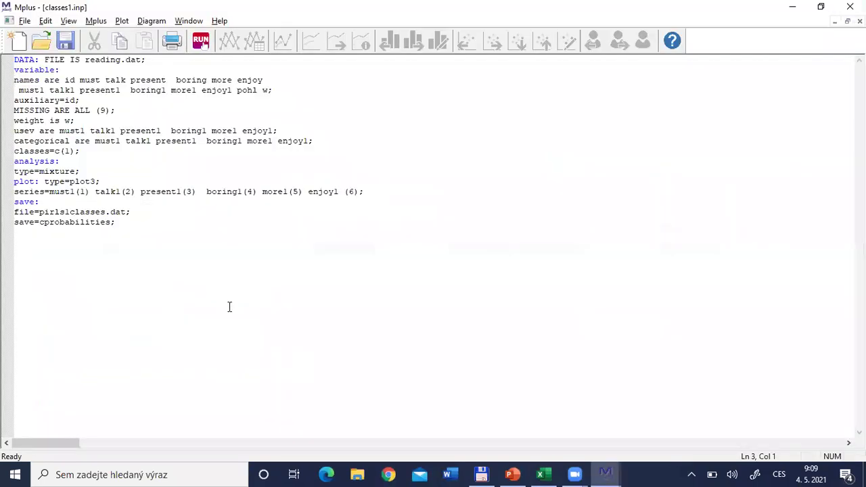
{"action": "left_click", "coordinate": [132, 123]}
{"action": "key", "text": "ctrl+Home"}
{"action": "key", "text": "ctrl+a"}
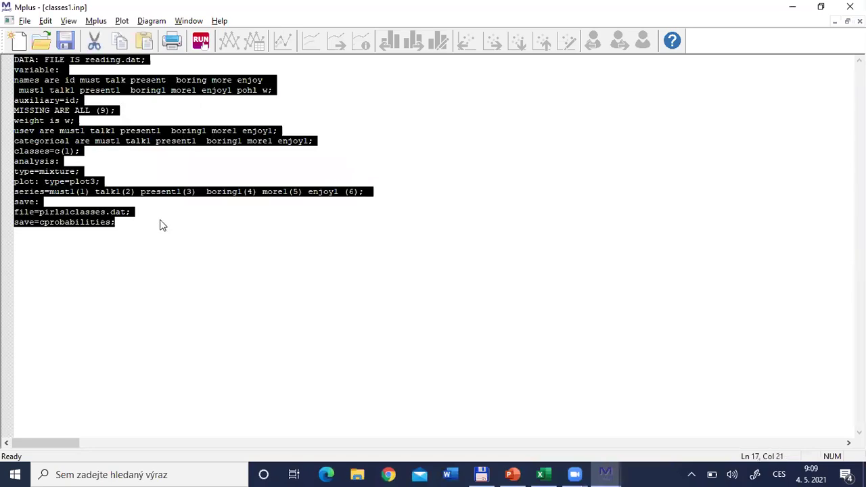
{"action": "key", "text": "ctrl+c"}
{"action": "key", "text": "alt+Tab"}
{"action": "key", "text": "ctrl+v"}
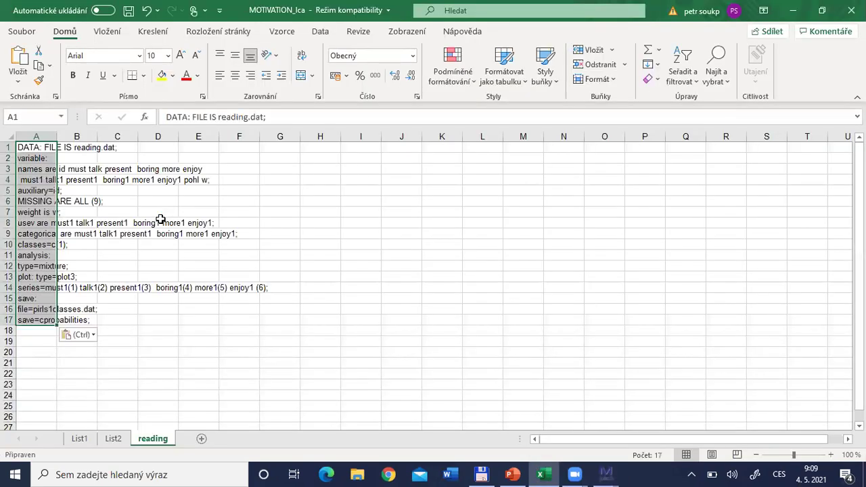
Enlarge the reading worksheet to 160% zoom and select cell A1 containing the data file statement
{"action": "left_click", "coordinate": [831, 455]}
{"action": "left_click", "coordinate": [831, 454]}
{"action": "left_click", "coordinate": [831, 454]}
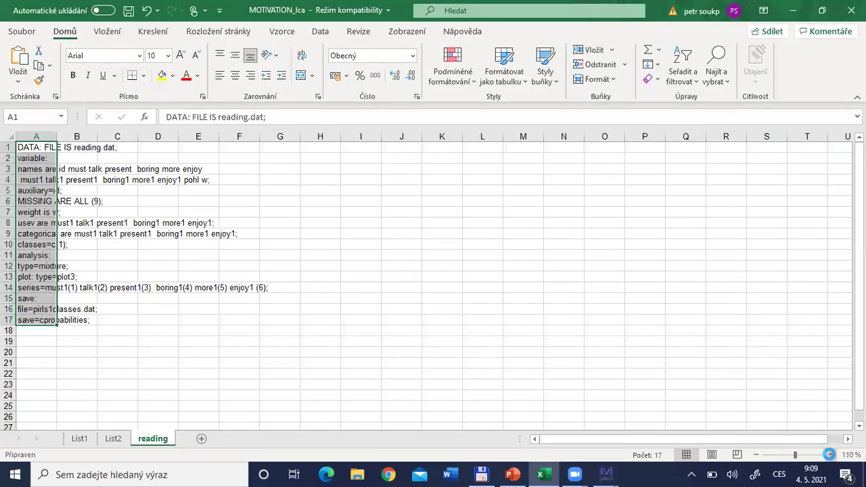
{"action": "left_click", "coordinate": [831, 455]}
{"action": "left_click", "coordinate": [830, 454]}
{"action": "left_click", "coordinate": [831, 454]}
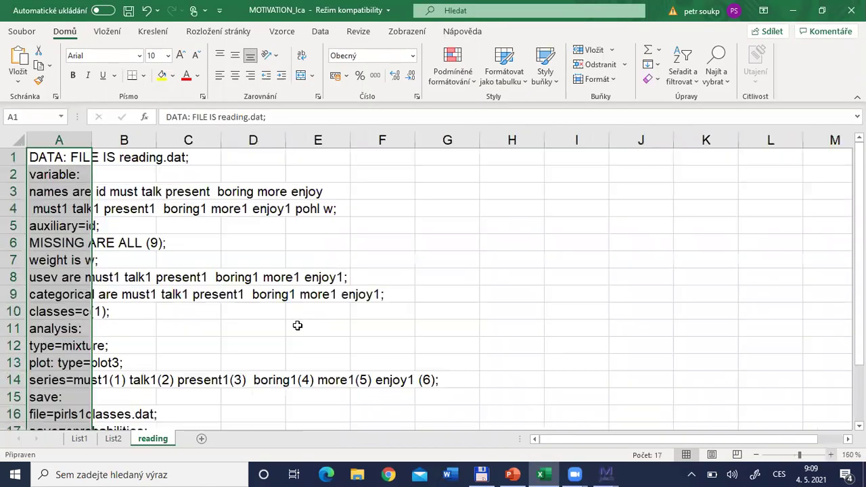
{"action": "left_click", "coordinate": [55, 159]}
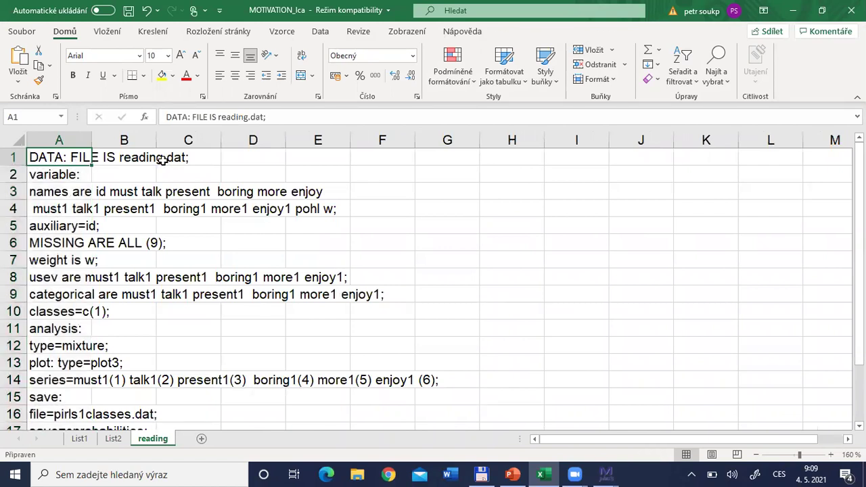
Locate the reading.dat data file in the LCA folder in Total Commander and return to the reading worksheet in Excel
{"action": "key", "text": "alt+Tab"}
{"action": "key", "text": "alt+Tab"}
{"action": "key", "text": "alt+Tab"}
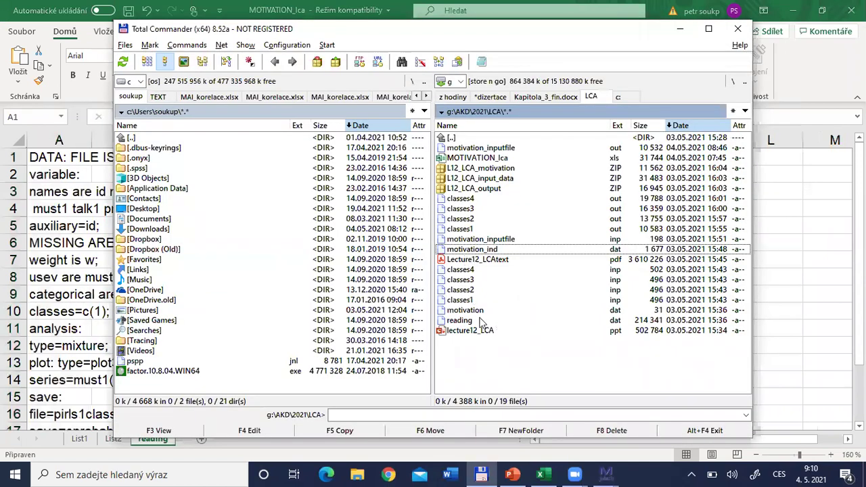
{"action": "left_click", "coordinate": [458, 321]}
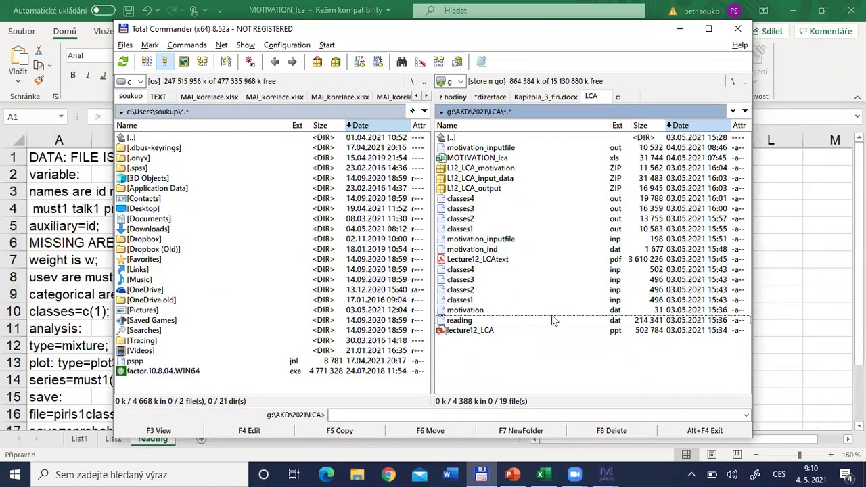
{"action": "key", "text": "alt+Tab"}
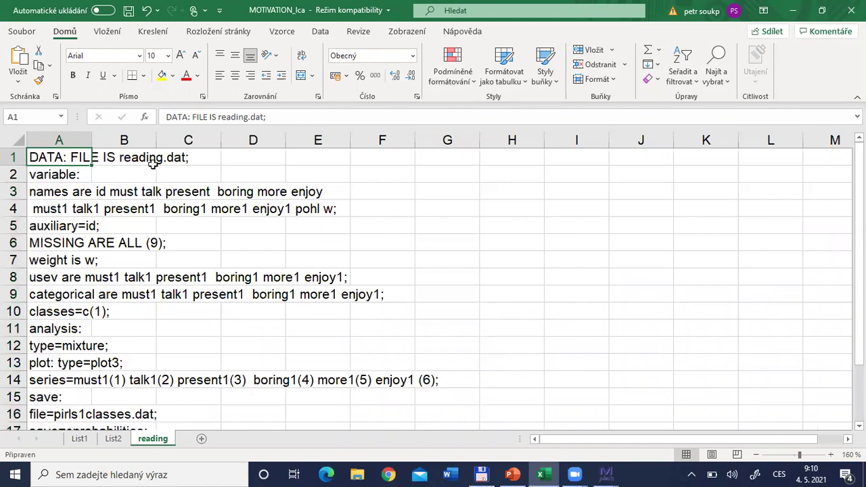
Go through the names, auxiliary, missing, weight and usev statements, widening column A enough to fit auxiliary=id;
{"action": "left_click", "coordinate": [52, 193]}
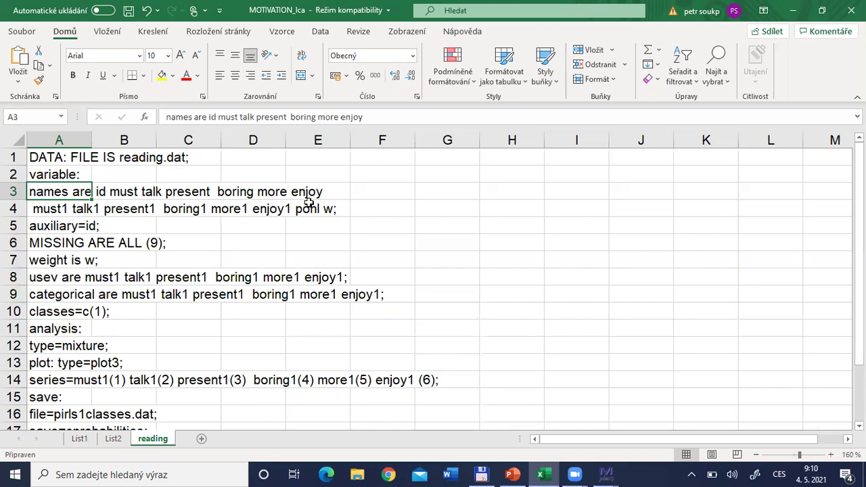
{"action": "left_click", "coordinate": [44, 226]}
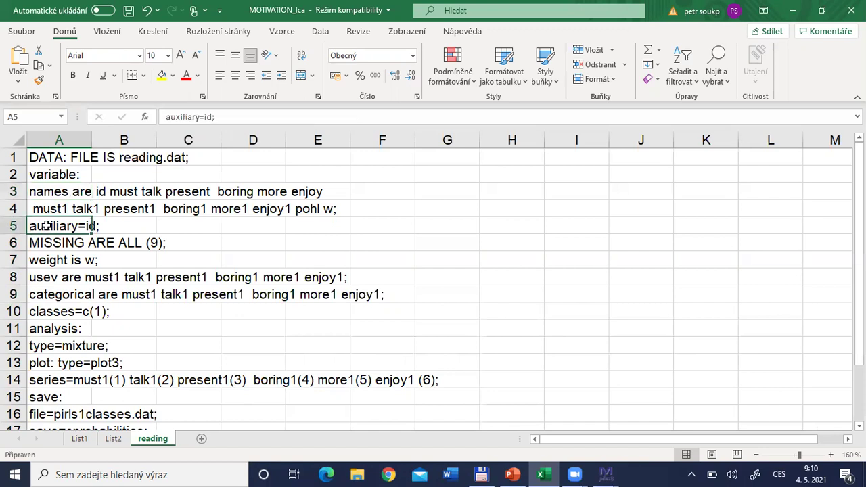
{"action": "left_click_drag", "start_coordinate": [92, 140], "coordinate": [103, 140]}
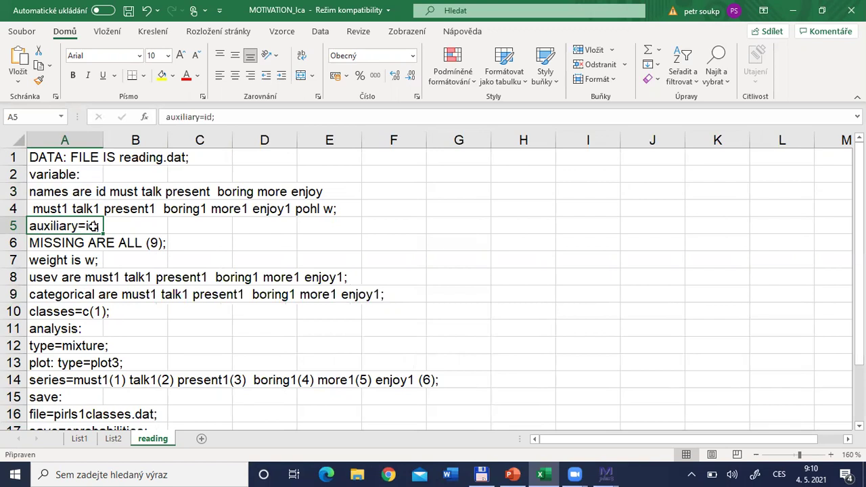
{"action": "left_click", "coordinate": [44, 243]}
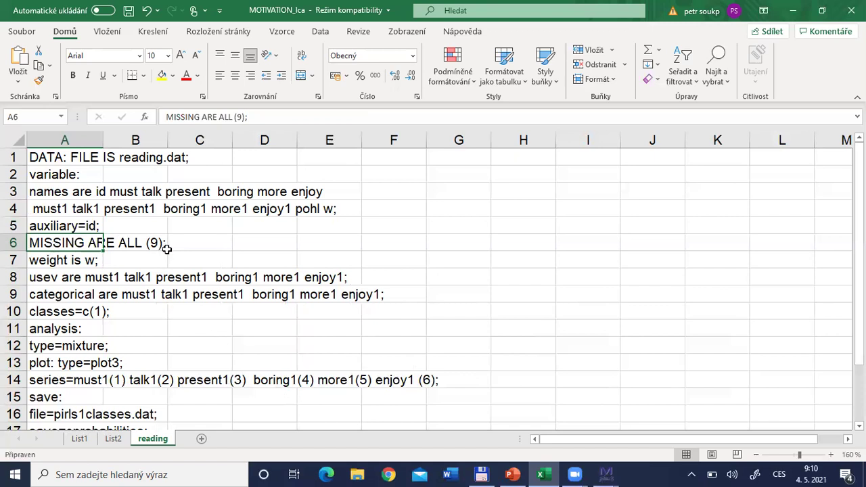
{"action": "left_click", "coordinate": [58, 261]}
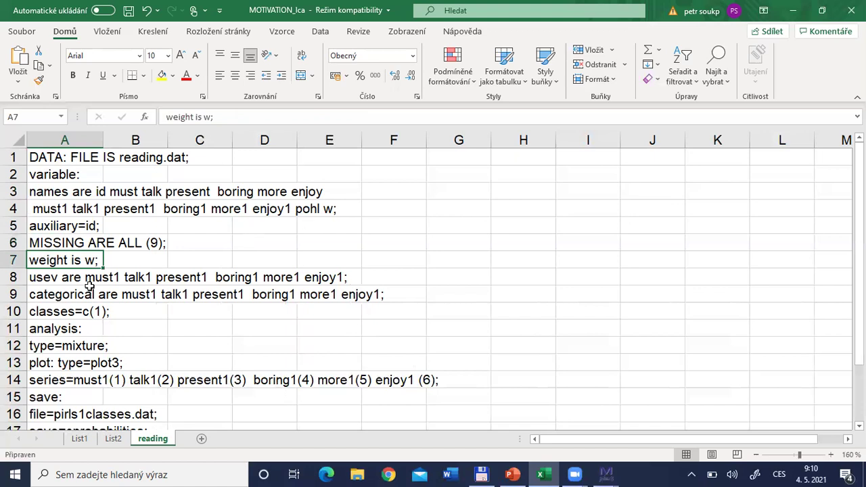
{"action": "left_click", "coordinate": [50, 279]}
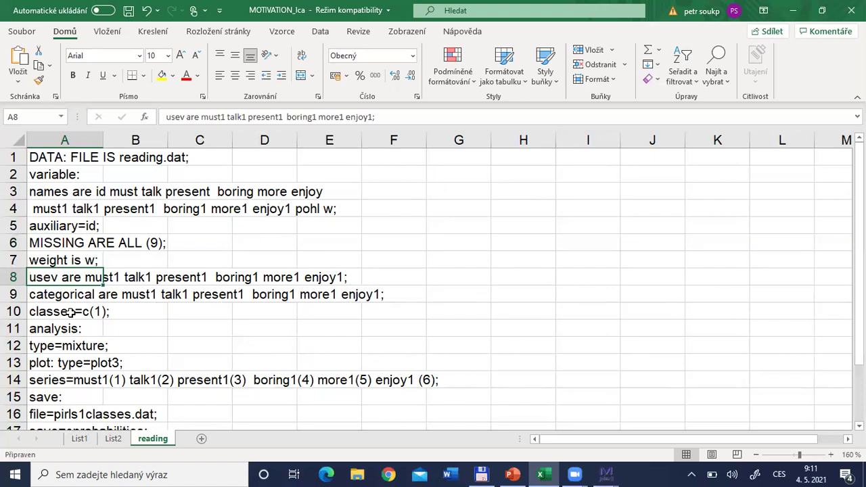
Go through the classes, categorical and analysis statements, widening column A enough to fit type=mixture;
{"action": "left_click", "coordinate": [47, 313]}
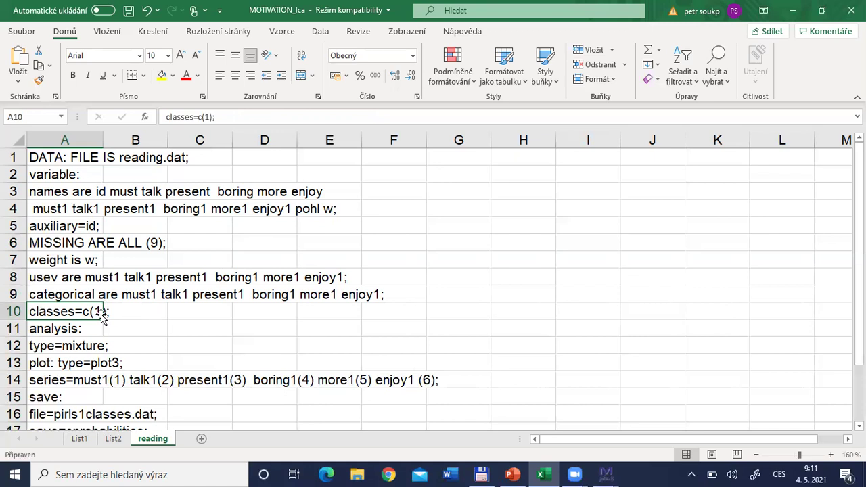
{"action": "left_click", "coordinate": [53, 292]}
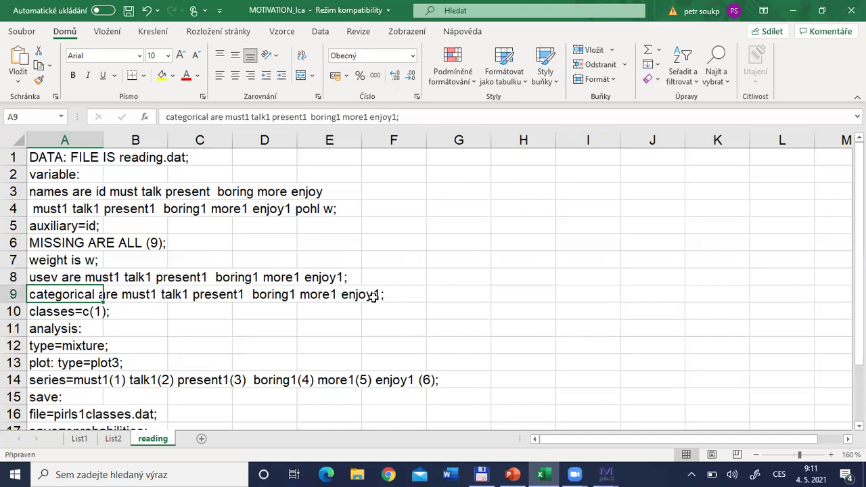
{"action": "left_click", "coordinate": [39, 346]}
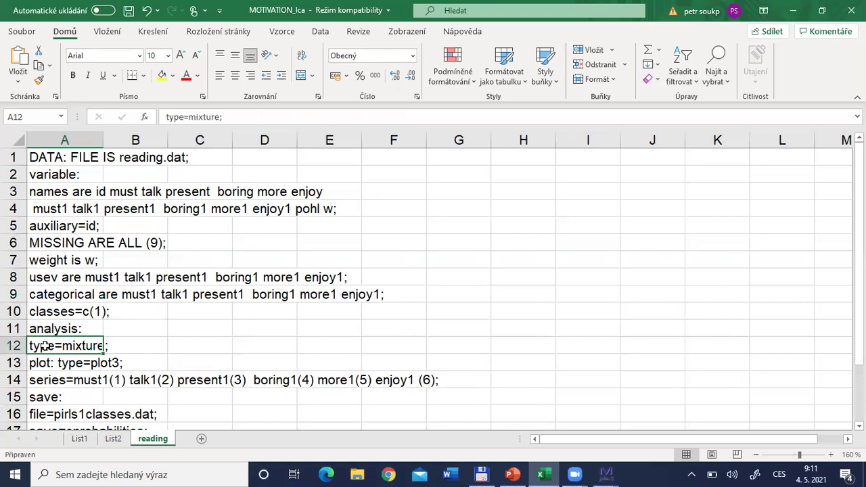
{"action": "left_click", "coordinate": [45, 330]}
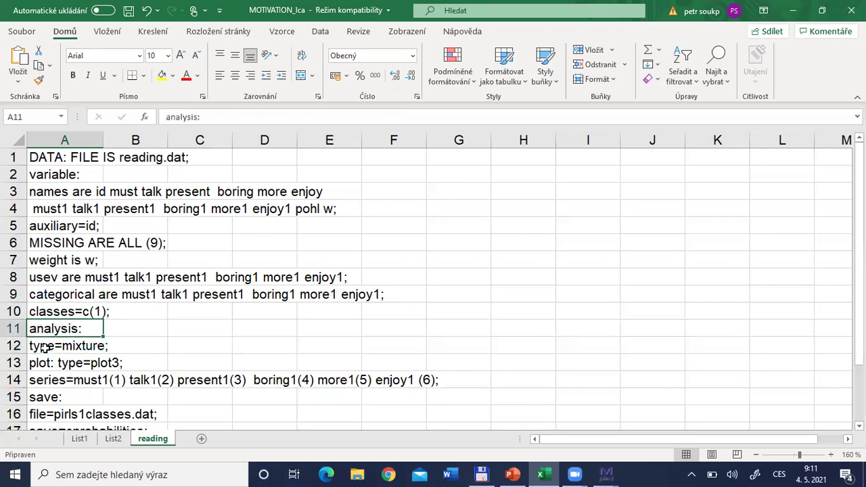
{"action": "left_click", "coordinate": [32, 347]}
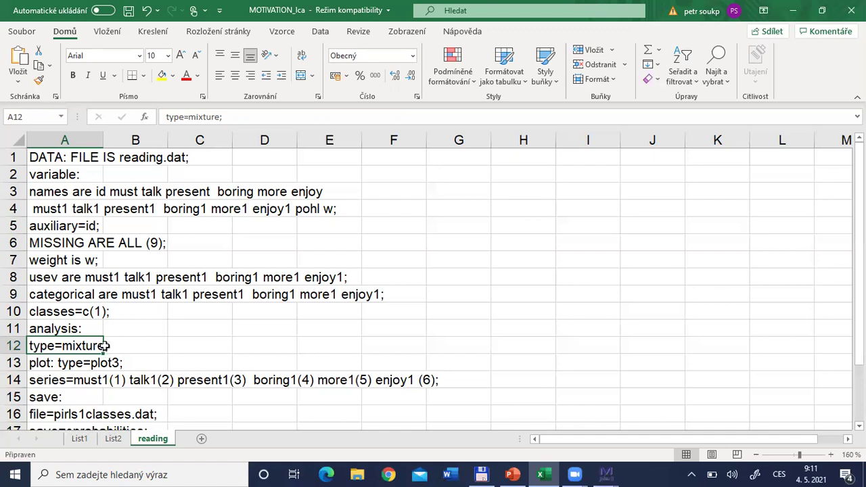
{"action": "left_click_drag", "start_coordinate": [104, 142], "coordinate": [122, 140]}
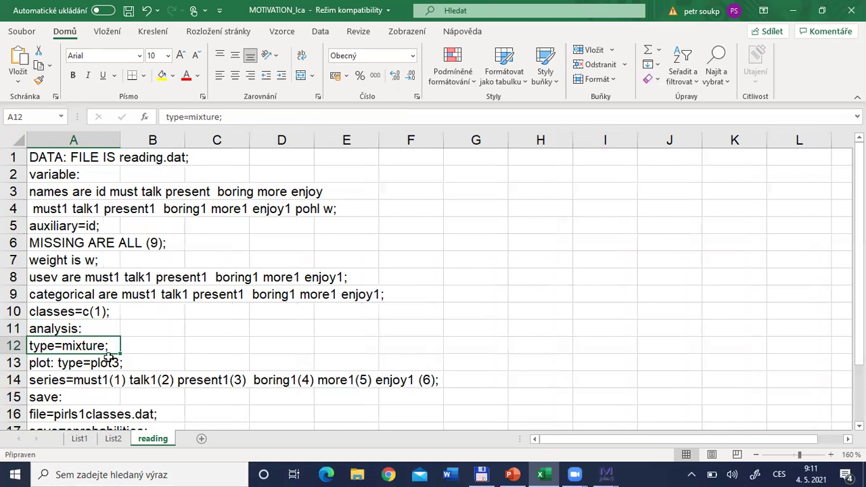
Examine the plot and save sections at the end of the syntax and go back up to cell A1
{"action": "left_click_drag", "start_coordinate": [39, 364], "coordinate": [86, 379]}
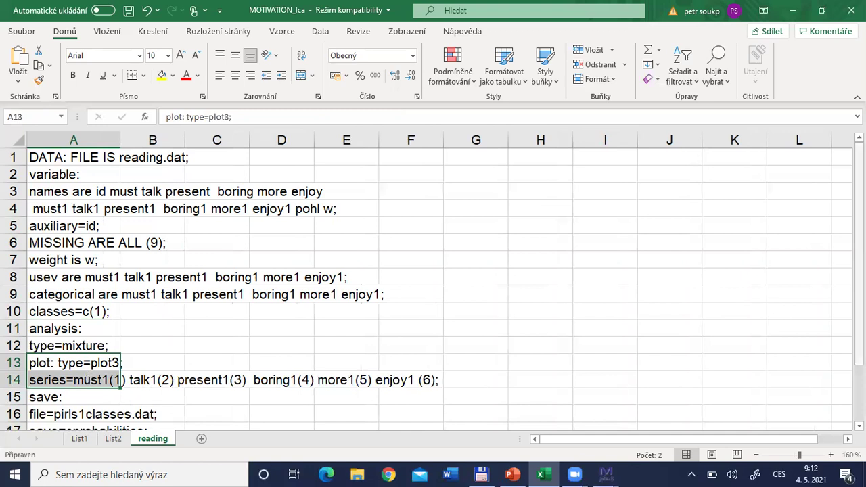
{"action": "left_click_drag", "start_coordinate": [859, 271], "coordinate": [859, 304]}
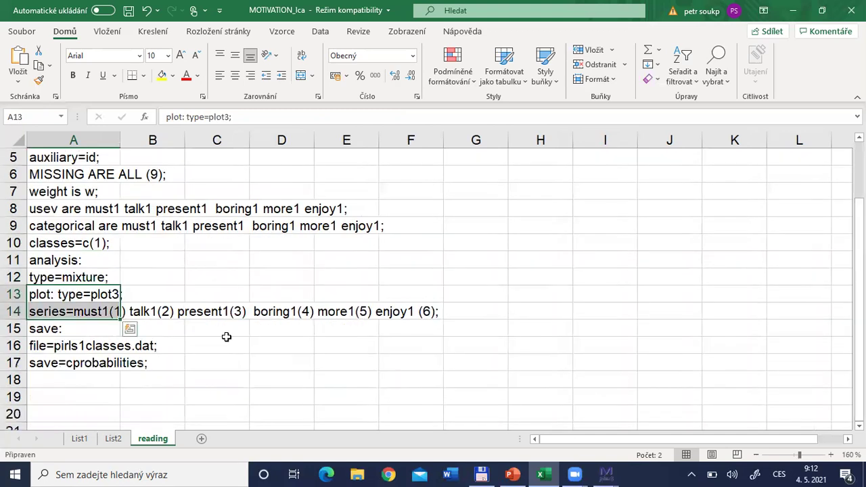
{"action": "left_click_drag", "start_coordinate": [42, 331], "coordinate": [119, 357]}
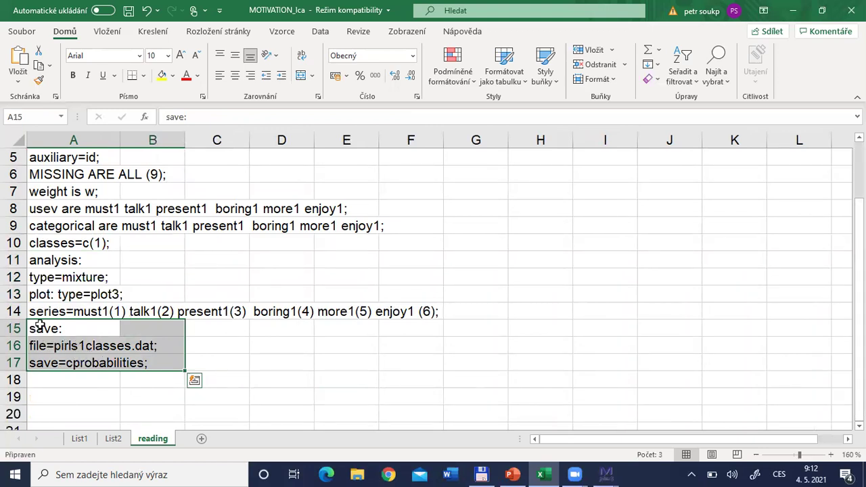
{"action": "left_click", "coordinate": [73, 308]}
{"action": "key", "text": "Up"}
{"action": "key", "text": "Up"}
{"action": "key", "text": "Up"}
{"action": "key", "text": "Up"}
{"action": "key", "text": "Up"}
{"action": "key", "text": "Up"}
{"action": "key", "text": "Up"}
{"action": "key", "text": "Up"}
{"action": "key", "text": "Up"}
{"action": "key", "text": "Up"}
{"action": "key", "text": "Up"}
{"action": "key", "text": "Up"}
{"action": "key", "text": "Up"}
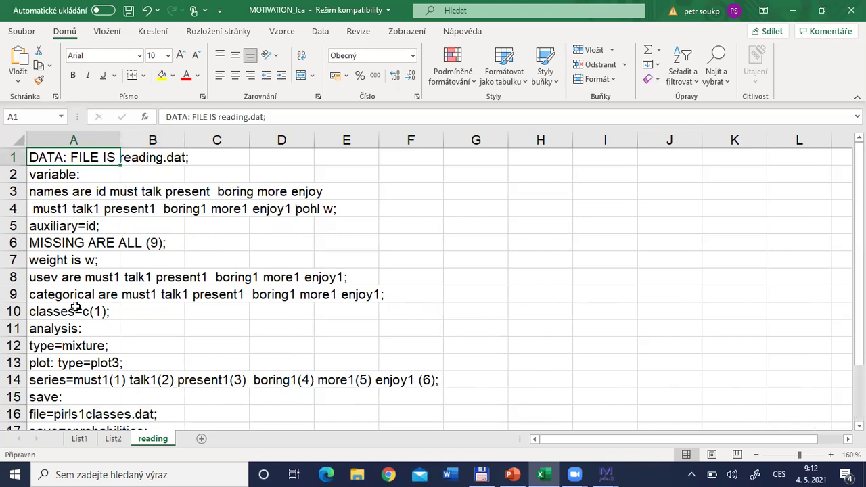
Run classes1.inp in Mplus and highlight the univariate proportions and counts of the six items, MUST1 through ENJOY1, in the output
{"action": "key", "text": "alt+Tab"}
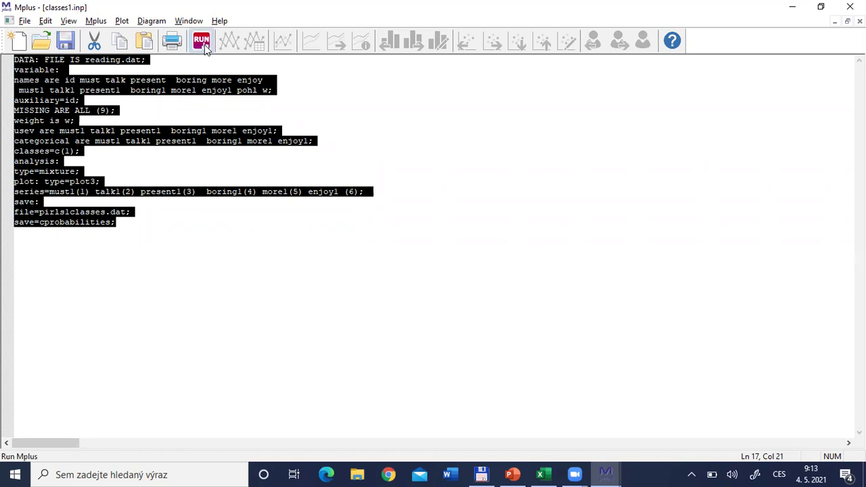
{"action": "left_click", "coordinate": [202, 42]}
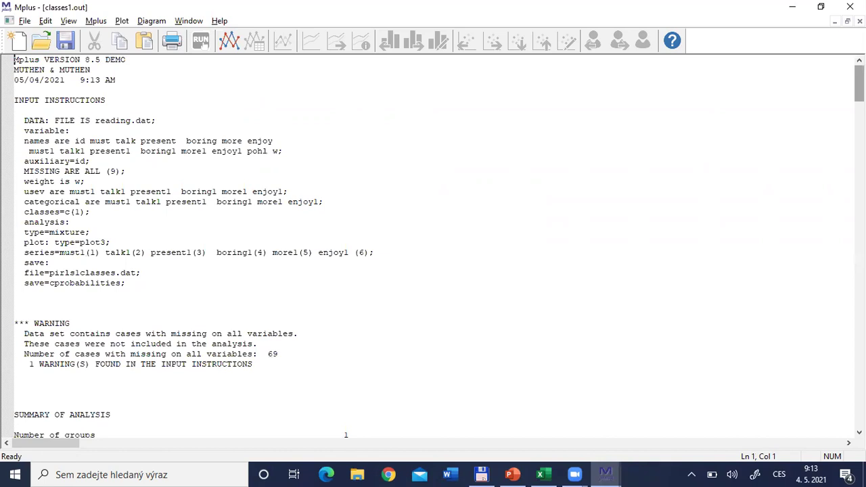
{"action": "left_click_drag", "start_coordinate": [858, 80], "coordinate": [859, 198]}
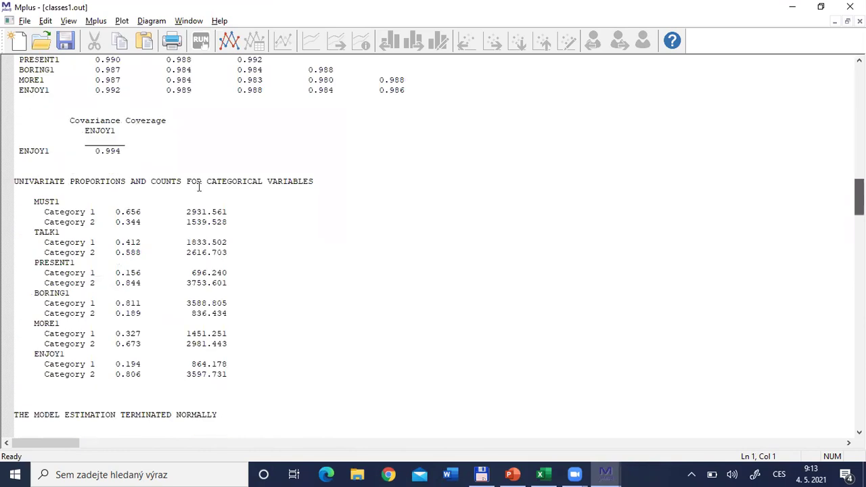
{"action": "left_click_drag", "start_coordinate": [34, 201], "coordinate": [265, 387]}
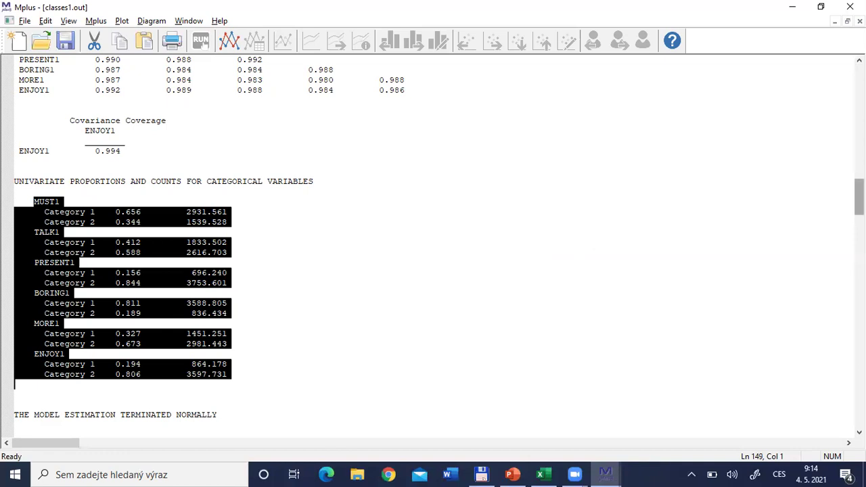
Copy the Information Criteria block from classes1.out into a new worksheet of the MOTIVATION_lca workbook in Excel, starting at cell A1
{"action": "left_click_drag", "start_coordinate": [858, 197], "coordinate": [857, 231]}
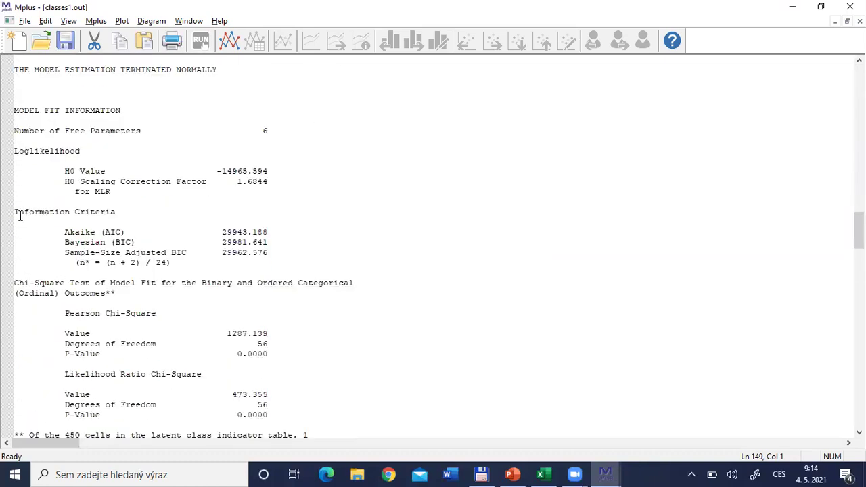
{"action": "left_click_drag", "start_coordinate": [14, 212], "coordinate": [291, 267]}
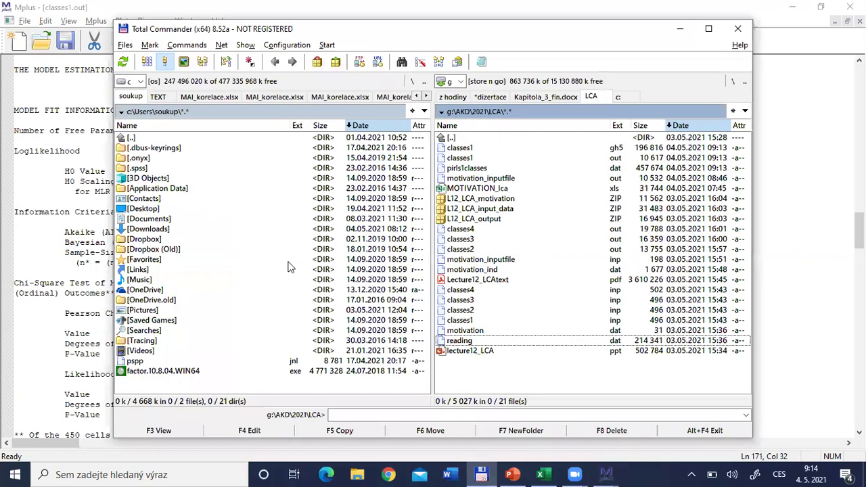
{"action": "key", "text": "alt+Tab"}
{"action": "key", "text": "Tab"}
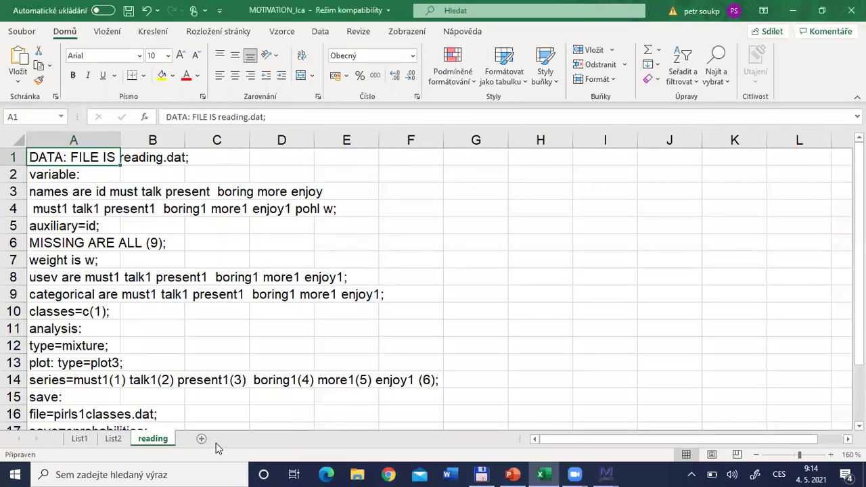
{"action": "left_click", "coordinate": [201, 438]}
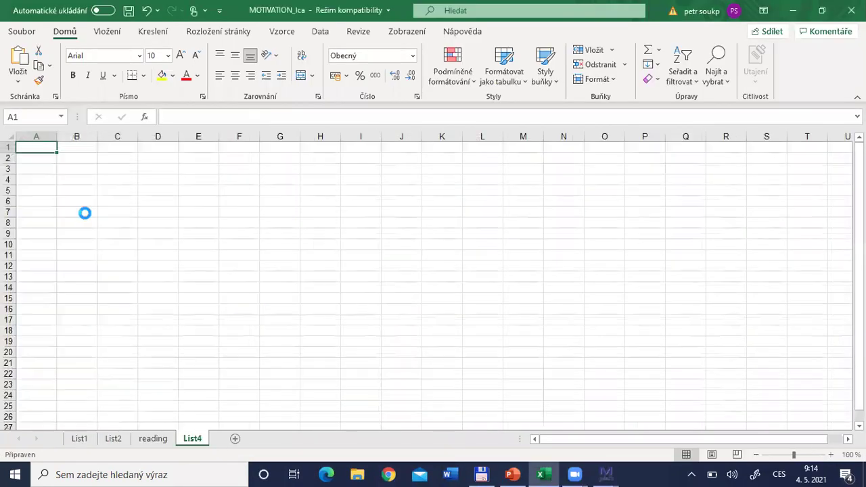
{"action": "key", "text": "ctrl+v"}
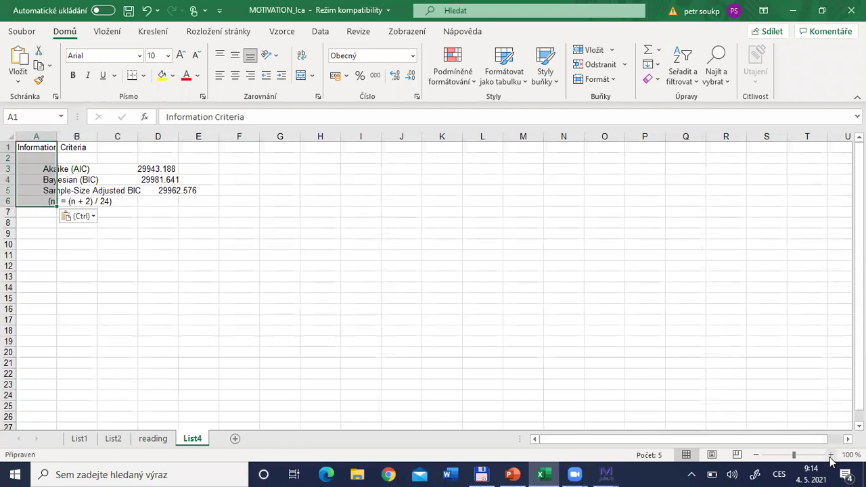
{"action": "scroll", "coordinate": [460, 282], "scroll_direction": "up", "scroll_amount": 4, "text": "ctrl"}
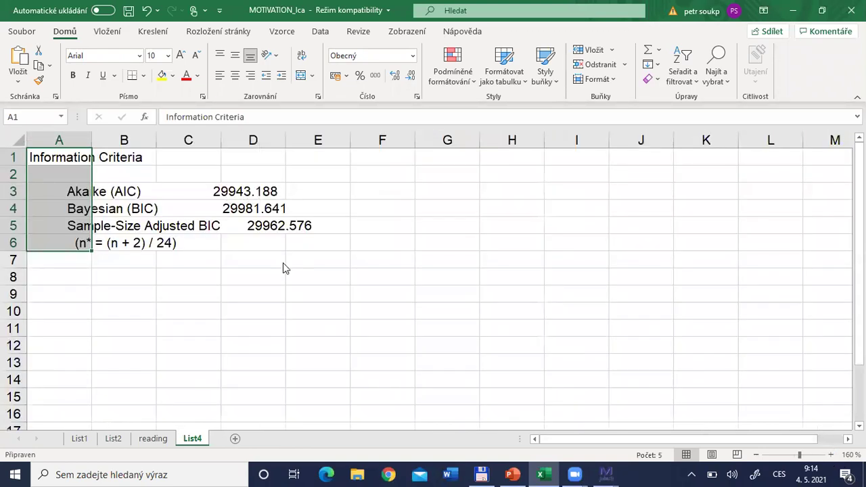
Open classes2.inp in Mplus and highlight its classes=c(2); statement before returning to the information criteria worksheet in Excel
{"action": "key", "text": "alt+Tab"}
{"action": "key", "text": "alt+Tab"}
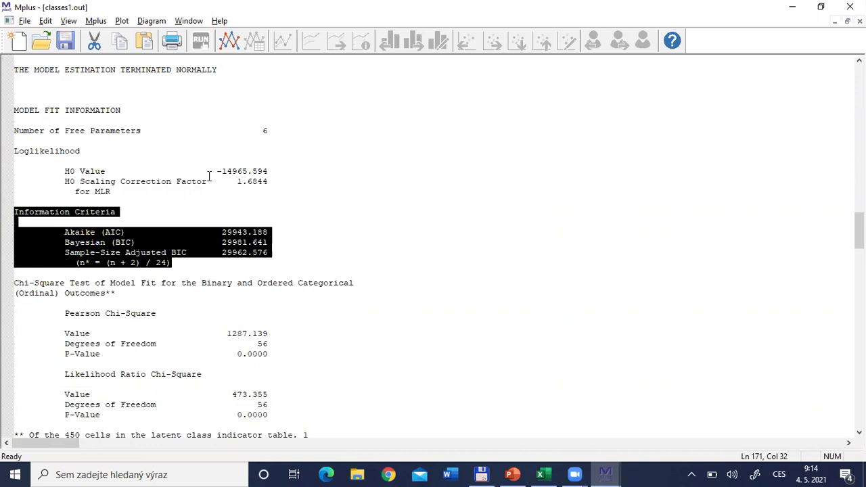
{"action": "left_click", "coordinate": [38, 42]}
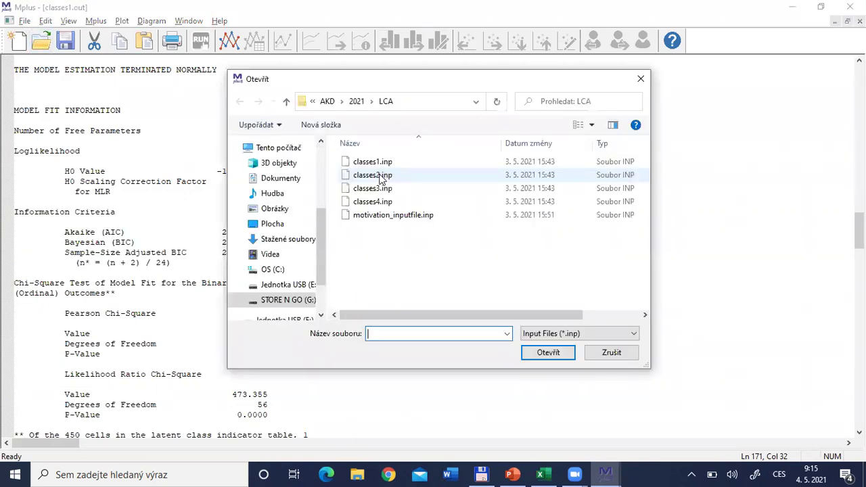
{"action": "left_click", "coordinate": [371, 179]}
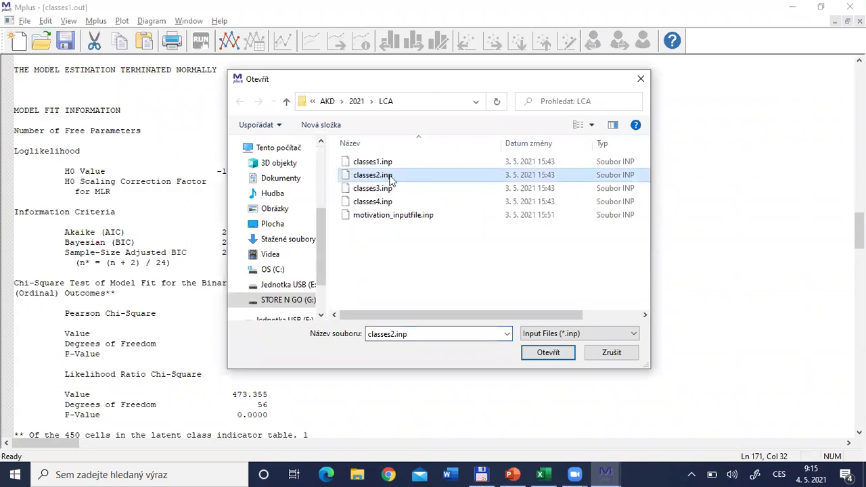
{"action": "left_click", "coordinate": [541, 352]}
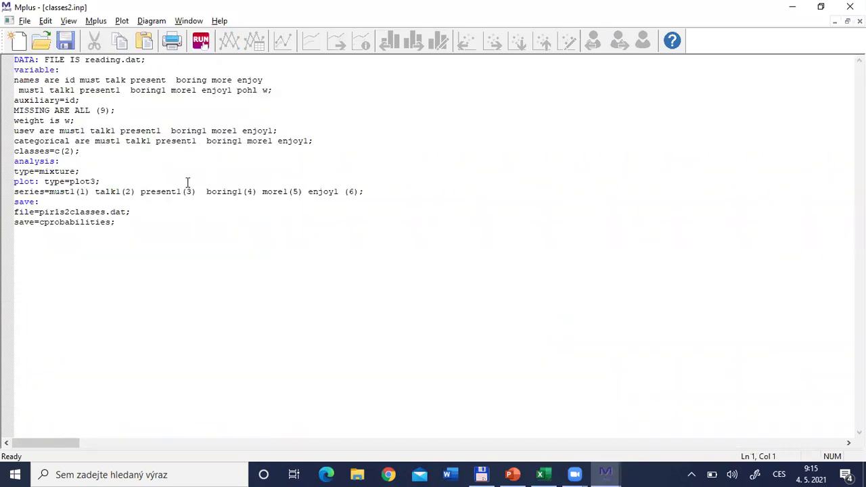
{"action": "left_click_drag", "start_coordinate": [95, 151], "coordinate": [7, 150]}
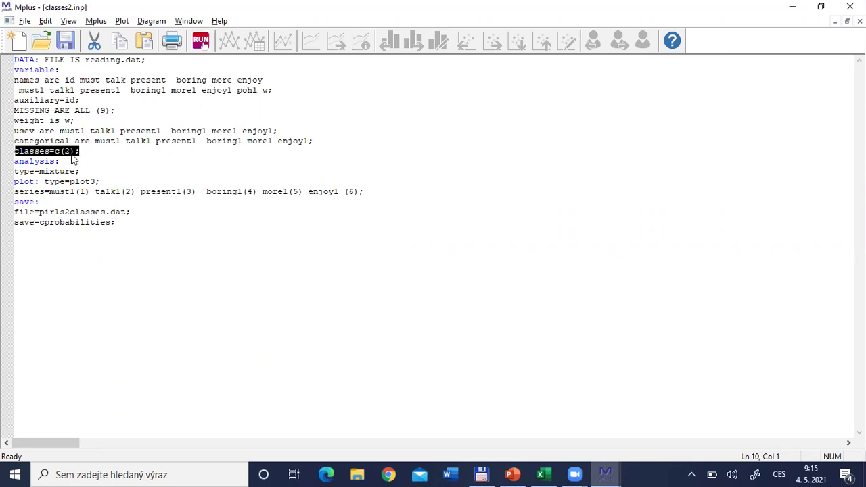
{"action": "key", "text": "alt+Tab"}
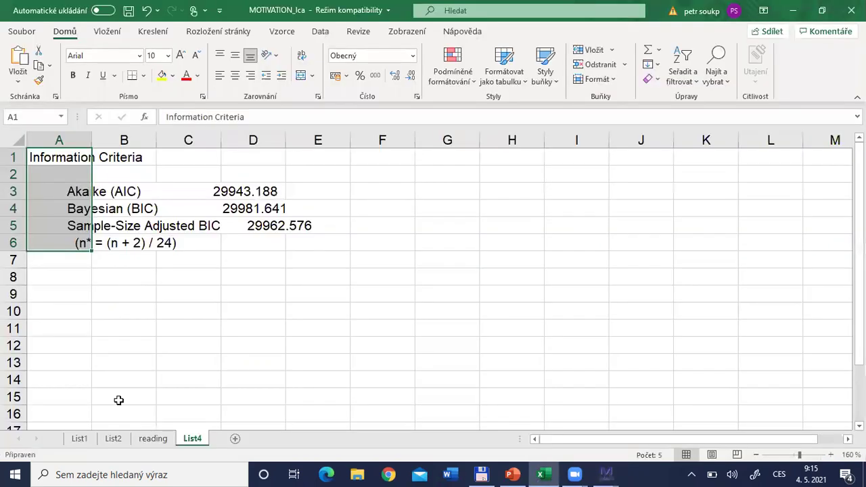
Change the classes statement in cell A10 of the reading worksheet to classes=c(2);
{"action": "left_click", "coordinate": [152, 440]}
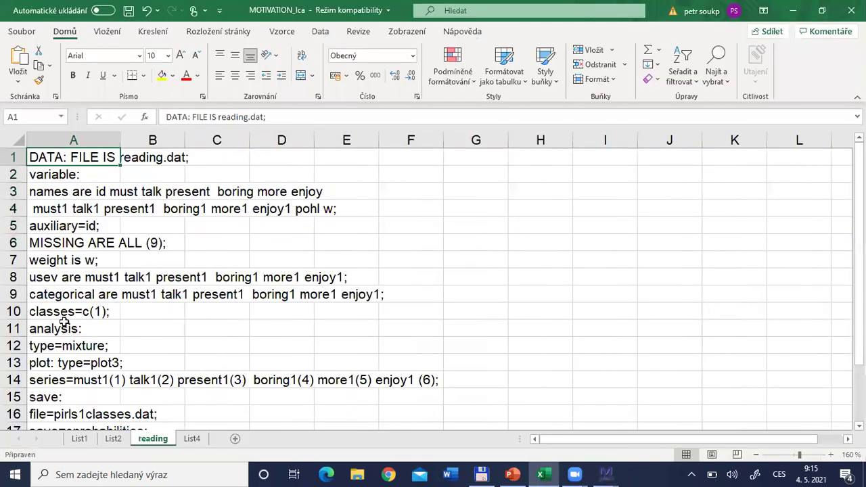
{"action": "left_click", "coordinate": [42, 313]}
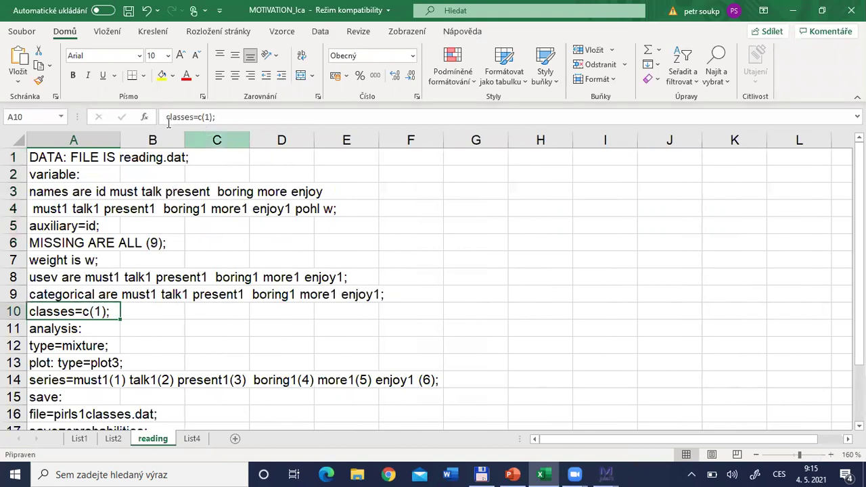
{"action": "left_click", "coordinate": [210, 118]}
{"action": "key", "text": "BackSpace"}
{"action": "type", "text": "2"}
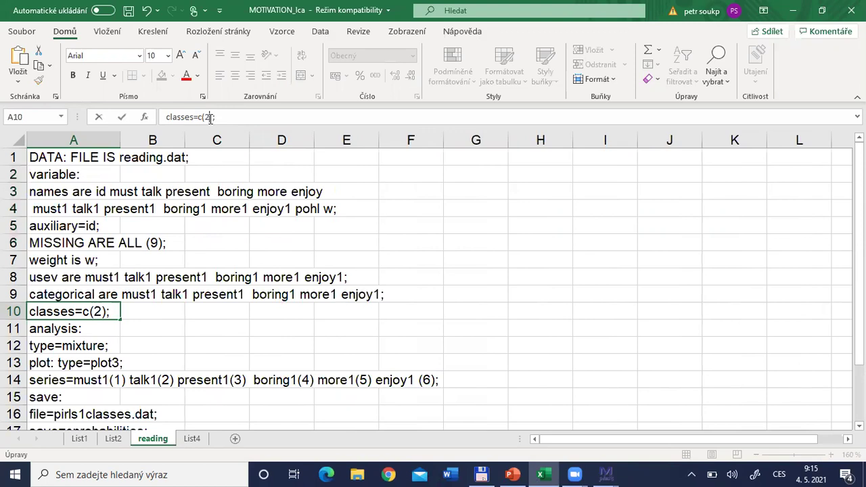
{"action": "key", "text": "Return"}
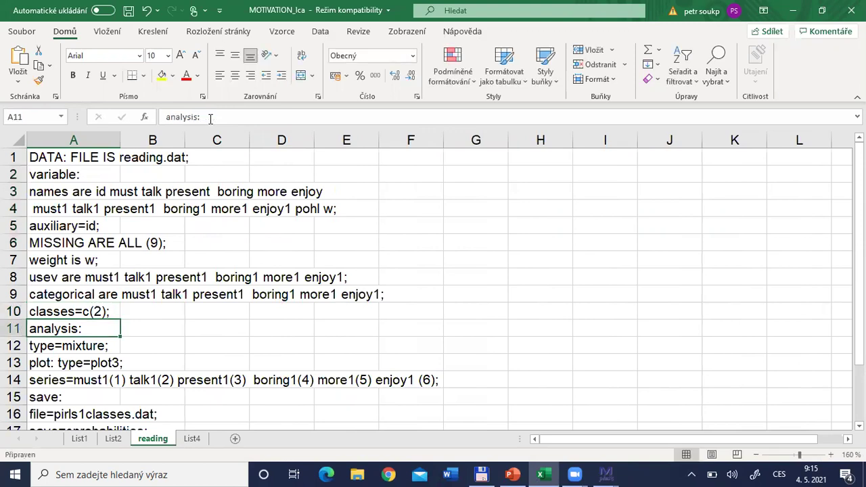
Switch to Mplus and run the two-class model in classes2.inp
{"action": "key", "text": "alt+Tab"}
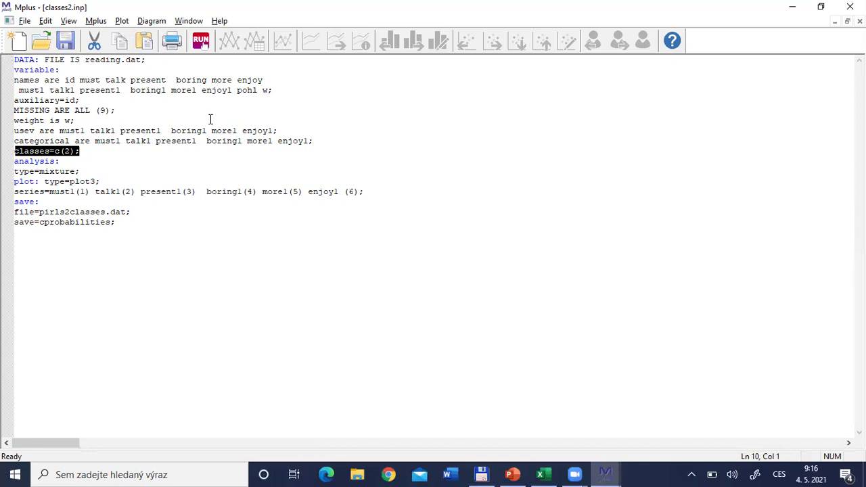
{"action": "key", "text": "ctrl+a"}
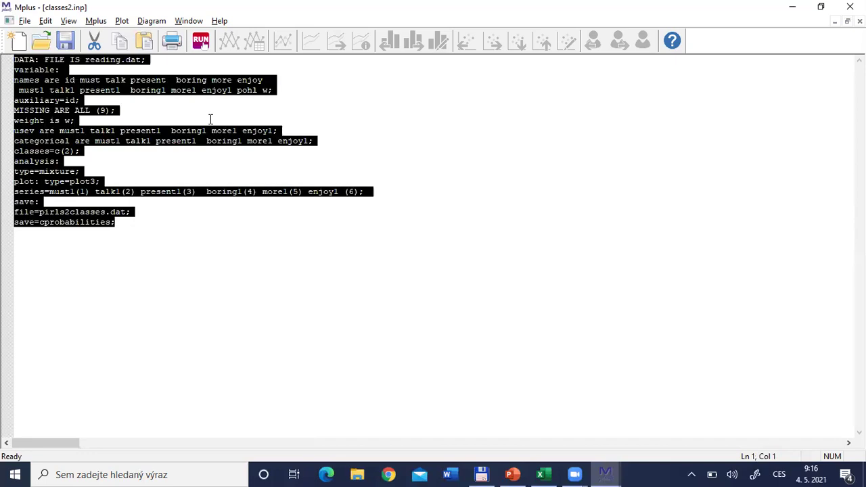
{"action": "left_click", "coordinate": [205, 41]}
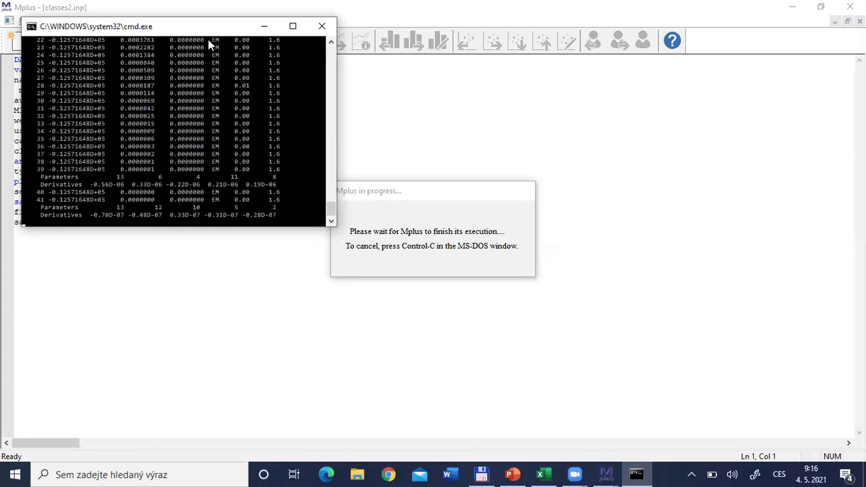
Copy the Information Criteria block from classes2.out into worksheet List4 of the MOTIVATION_lca workbook in Excel, starting at cell F1
{"action": "left_click", "coordinate": [79, 242]}
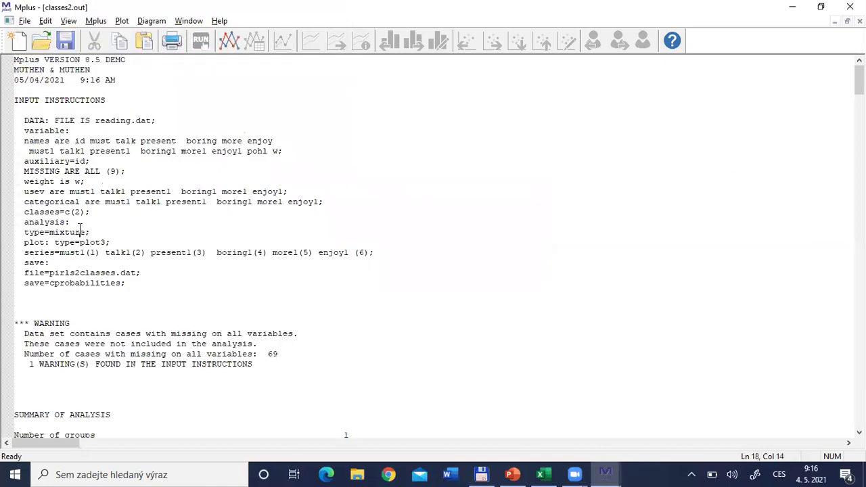
{"action": "key", "text": "Down"}
{"action": "key", "text": "Down"}
{"action": "key", "text": "Down"}
{"action": "key", "text": "Down"}
{"action": "key", "text": "Down"}
{"action": "key", "text": "Down"}
{"action": "key", "text": "Down"}
{"action": "key", "text": "Down"}
{"action": "key", "text": "Down"}
{"action": "key", "text": "Down"}
{"action": "key", "text": "Down"}
{"action": "key", "text": "Down"}
{"action": "key", "text": "Down"}
{"action": "key", "text": "Down"}
{"action": "key", "text": "Down"}
{"action": "key", "text": "Down"}
{"action": "key", "text": "Down"}
{"action": "key", "text": "Page_Down"}
{"action": "key", "text": "Page_Down"}
{"action": "key", "text": "Page_Down"}
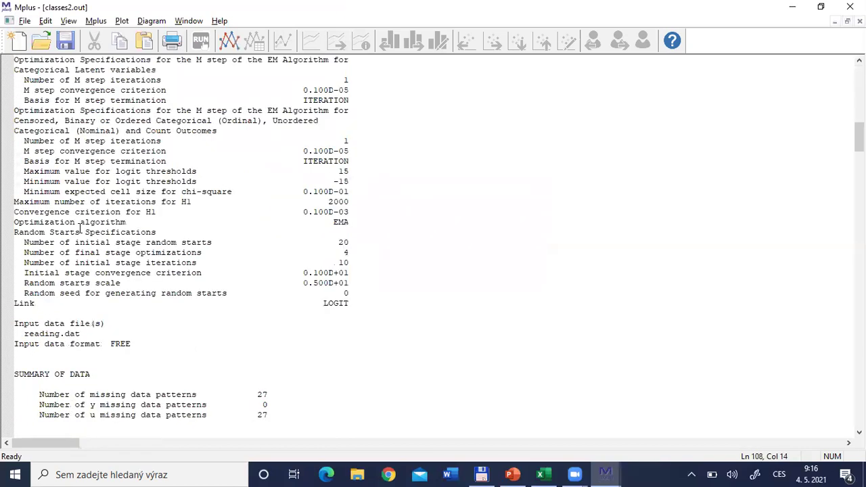
{"action": "key", "text": "Page_Down"}
{"action": "key", "text": "Page_Down"}
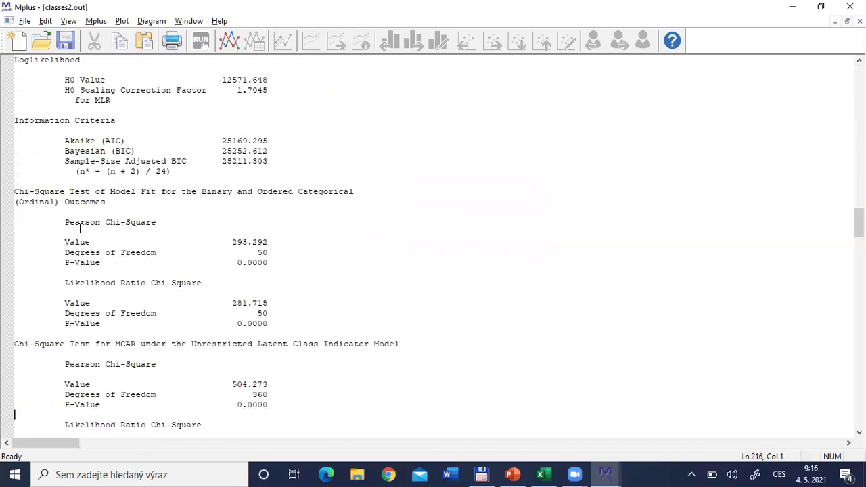
{"action": "left_click", "coordinate": [15, 122]}
{"action": "key", "text": "shift+Down"}
{"action": "key", "text": "shift+Down"}
{"action": "key", "text": "shift+Down"}
{"action": "key", "text": "shift+Down"}
{"action": "key", "text": "shift+Down"}
{"action": "key", "text": "shift+Down"}
{"action": "key", "text": "ctrl+c"}
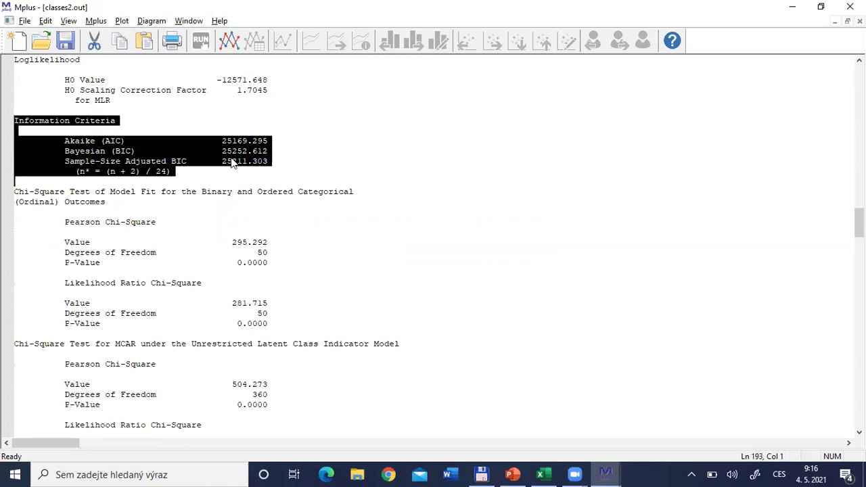
{"action": "key", "text": "alt+Tab"}
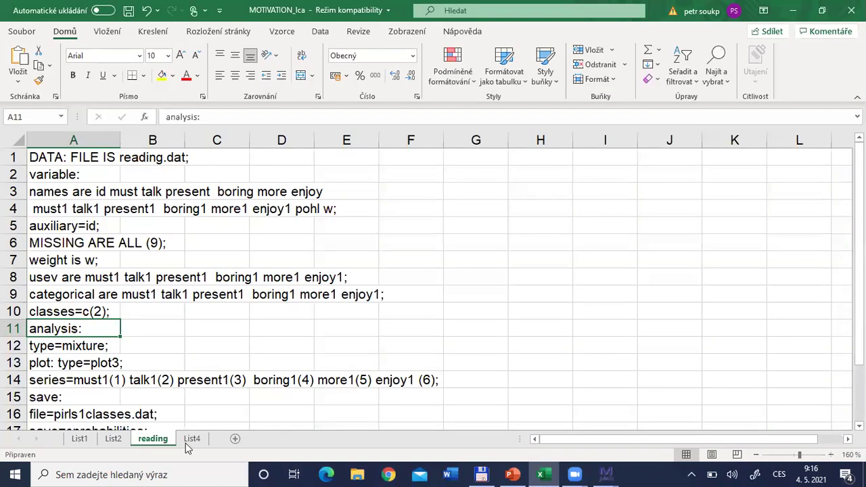
{"action": "left_click", "coordinate": [191, 439]}
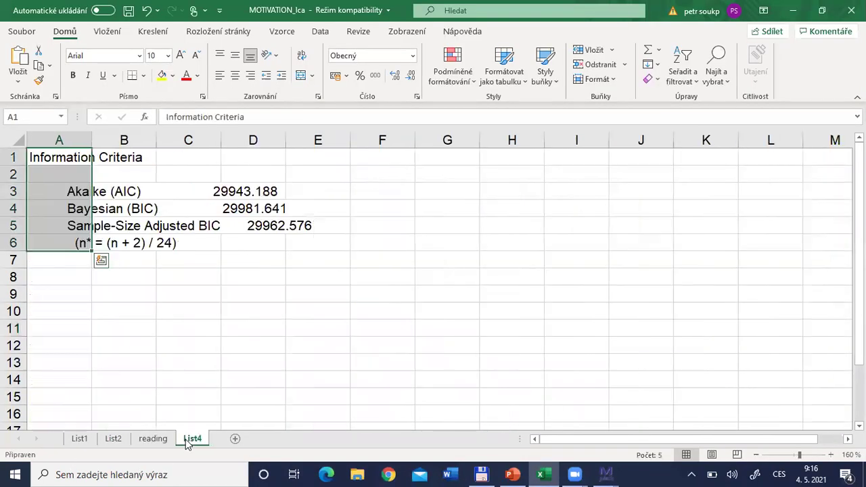
{"action": "left_click", "coordinate": [372, 160]}
{"action": "key", "text": "ctrl+v"}
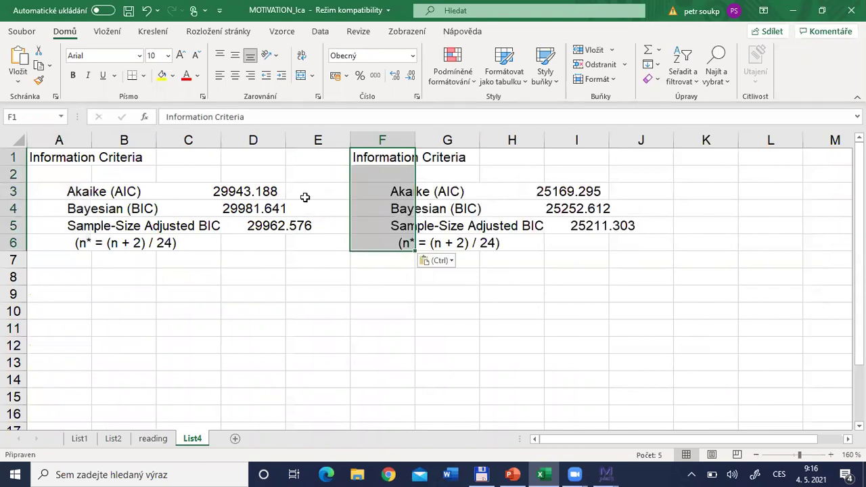
Compare the one-class and two-class information criteria blocks, going through the AIC and BIC values of both models
{"action": "left_click_drag", "start_coordinate": [81, 161], "coordinate": [263, 243]}
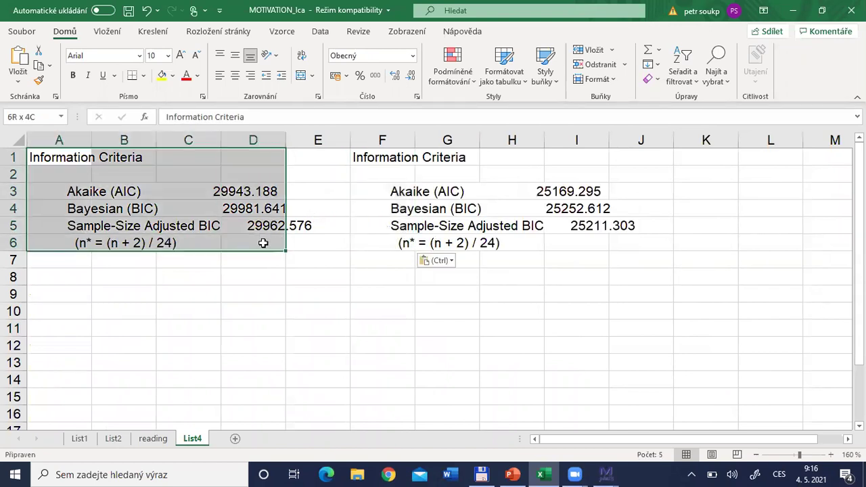
{"action": "left_click", "coordinate": [371, 157]}
{"action": "left_click", "coordinate": [594, 274], "text": "shift"}
{"action": "left_click_drag", "start_coordinate": [593, 251], "coordinate": [593, 249]}
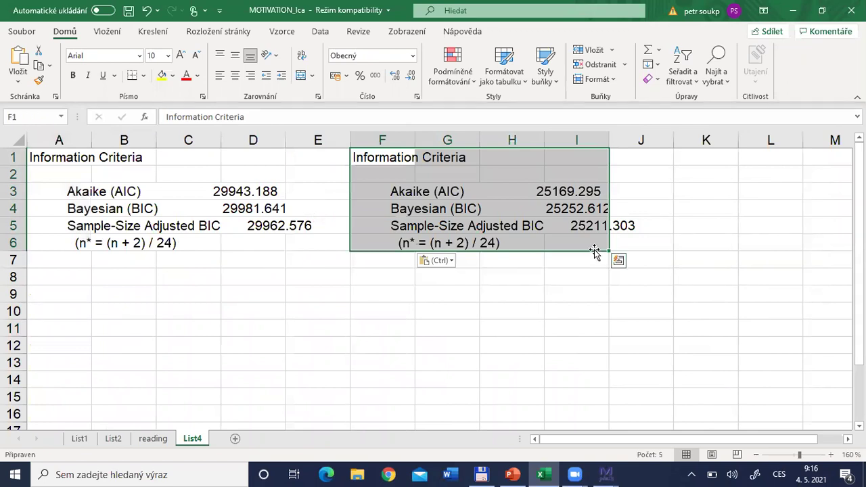
{"action": "left_click", "coordinate": [105, 196]}
{"action": "left_click", "coordinate": [81, 210]}
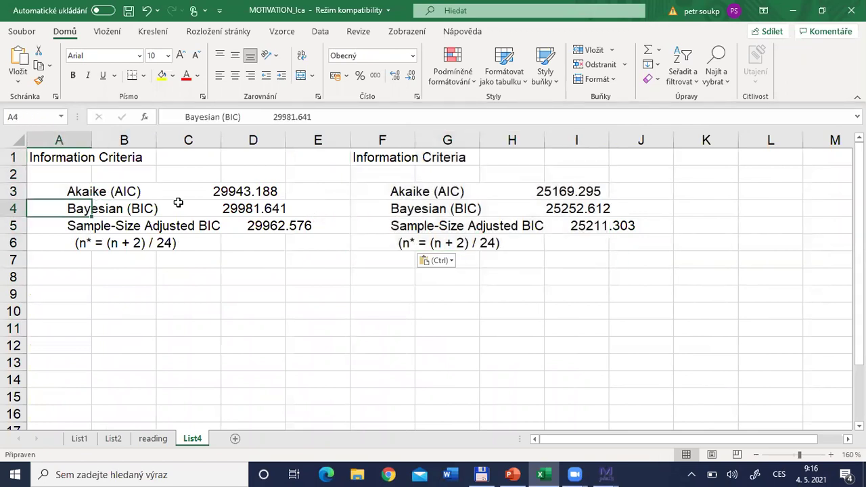
{"action": "left_click_drag", "start_coordinate": [81, 191], "coordinate": [81, 209]}
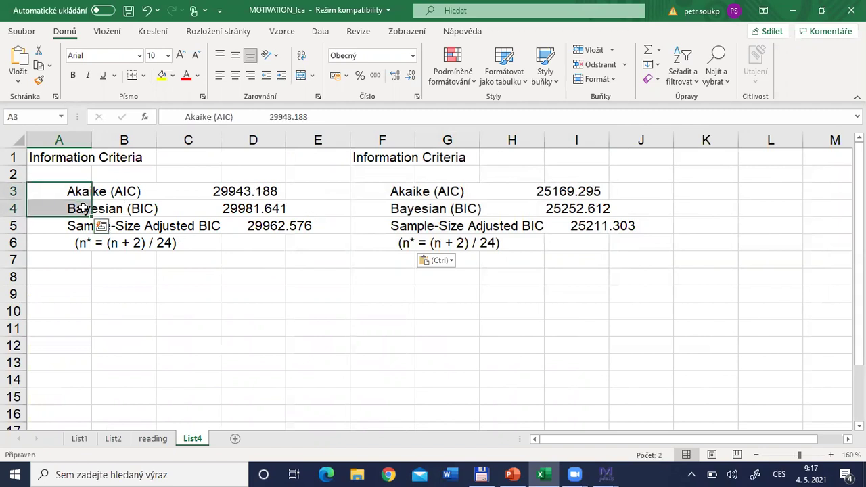
{"action": "left_click", "coordinate": [227, 191]}
{"action": "left_click", "coordinate": [543, 191]}
{"action": "left_click", "coordinate": [232, 208]}
{"action": "left_click", "coordinate": [580, 209]}
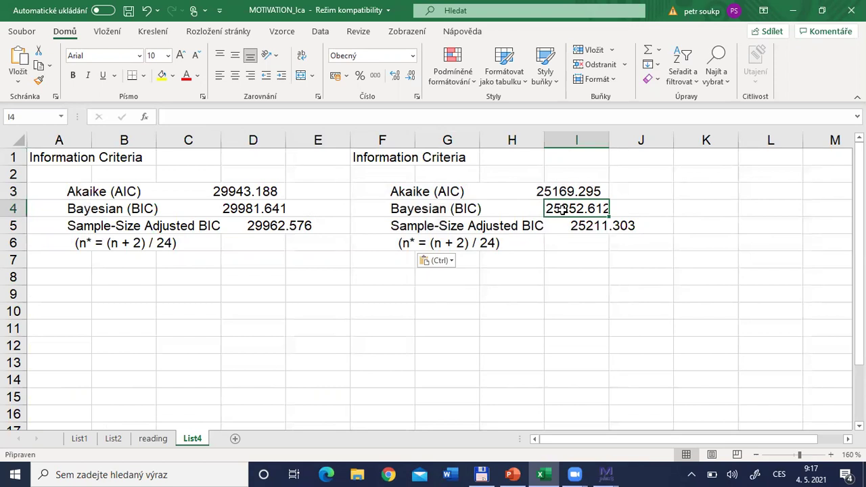
Copy the final class counts and proportions based on the estimated model from classes2.out to cell F8 in Excel and point out both class proportions
{"action": "left_click", "coordinate": [378, 275]}
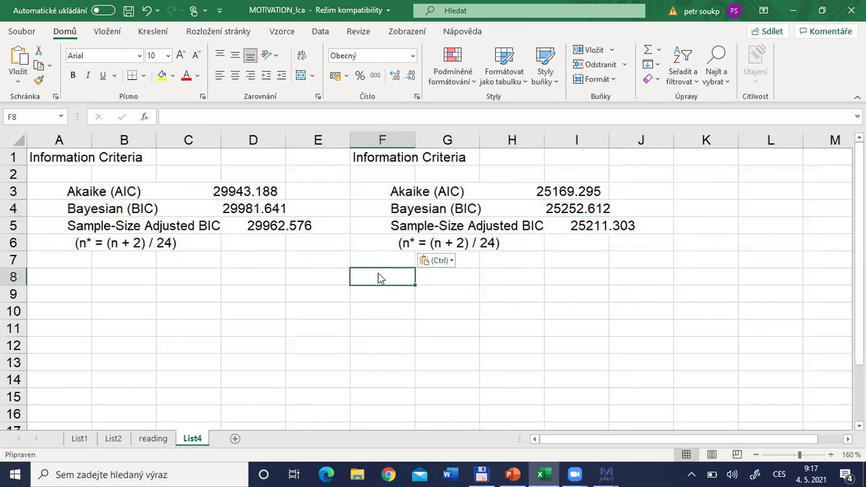
{"action": "key", "text": "alt+Tab"}
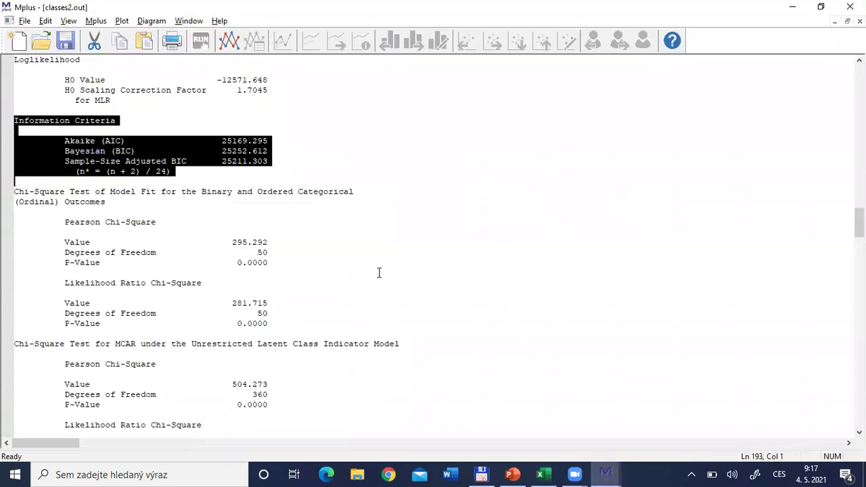
{"action": "key", "text": "Page_Down"}
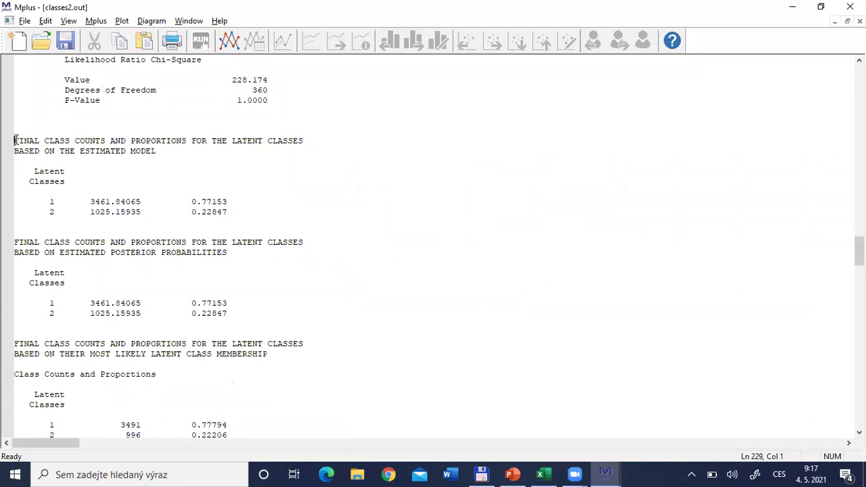
{"action": "left_click", "coordinate": [231, 222], "text": "shift"}
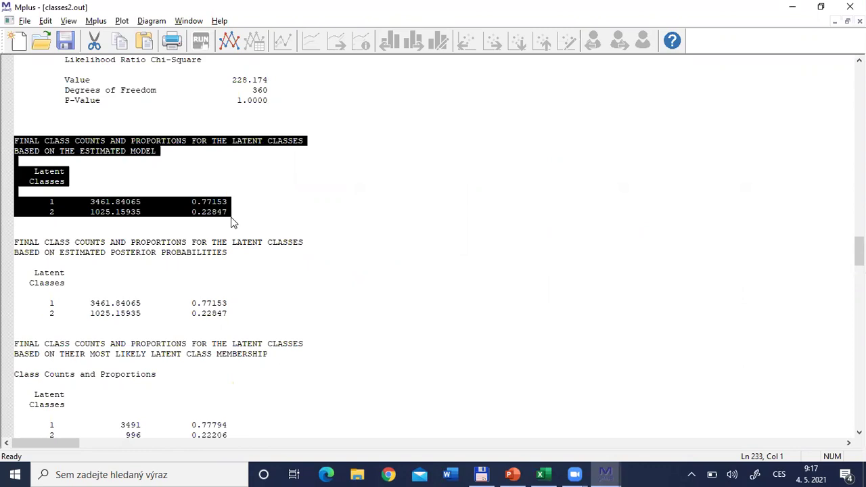
{"action": "key", "text": "ctrl+c"}
{"action": "key", "text": "alt+Tab"}
{"action": "key", "text": "ctrl+v"}
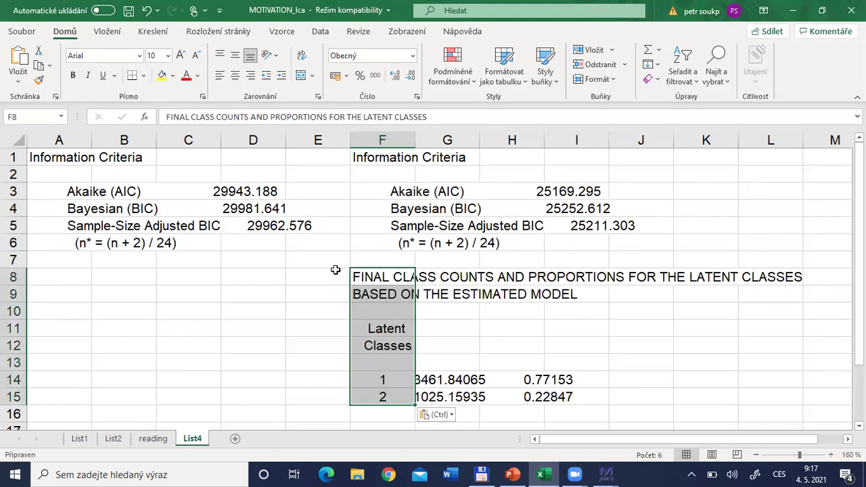
{"action": "left_click", "coordinate": [540, 380]}
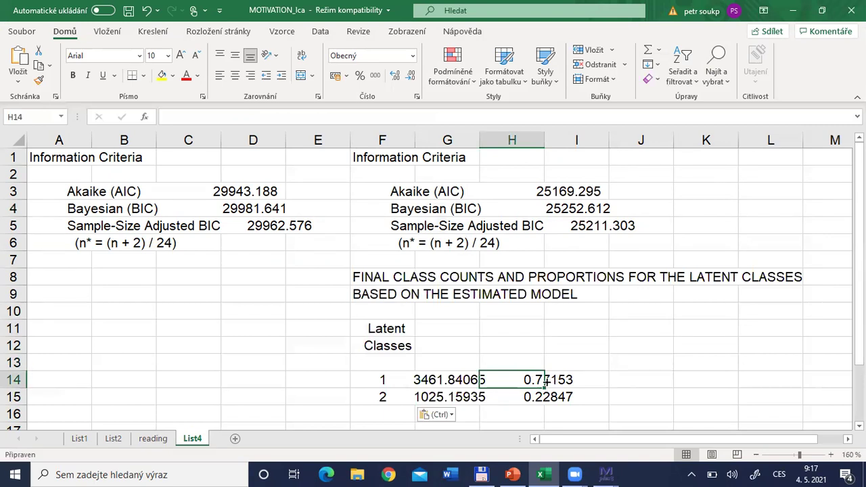
{"action": "left_click", "coordinate": [535, 399]}
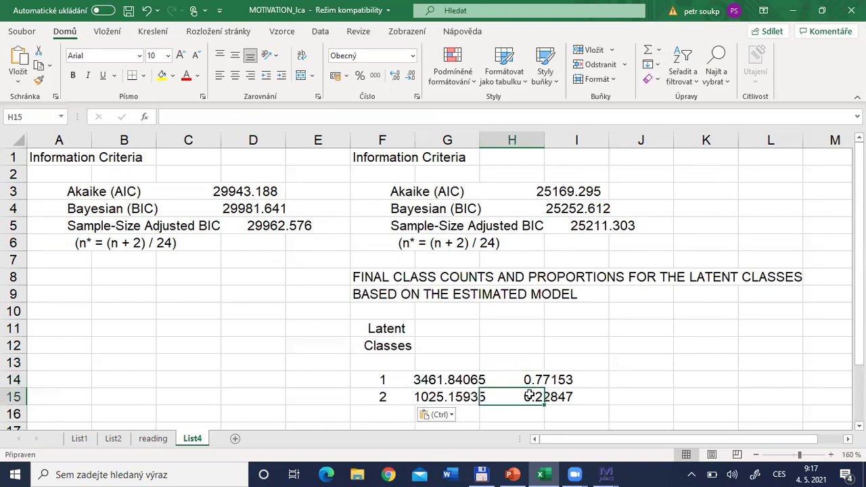
Copy the Latent Class 1 block of the results in probability scale from classes2.out in Mplus to cell F17 of List4 in Excel
{"action": "left_click", "coordinate": [383, 426]}
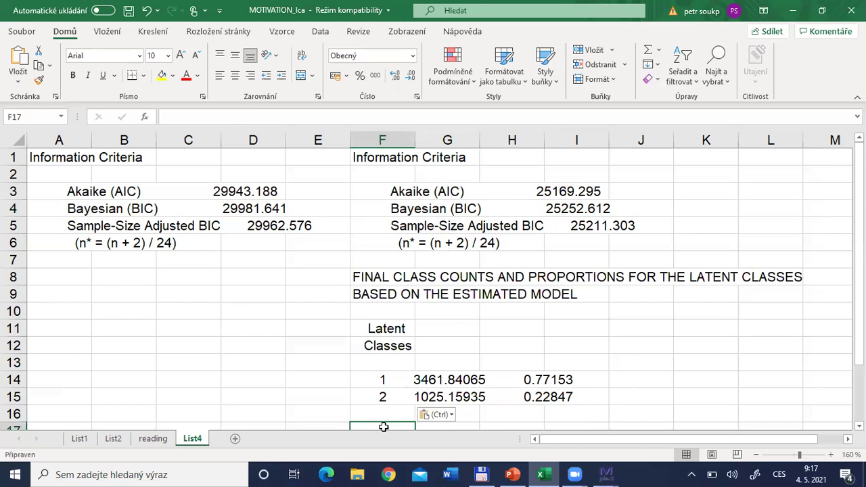
{"action": "scroll", "coordinate": [383, 426], "scroll_direction": "down", "scroll_amount": 3}
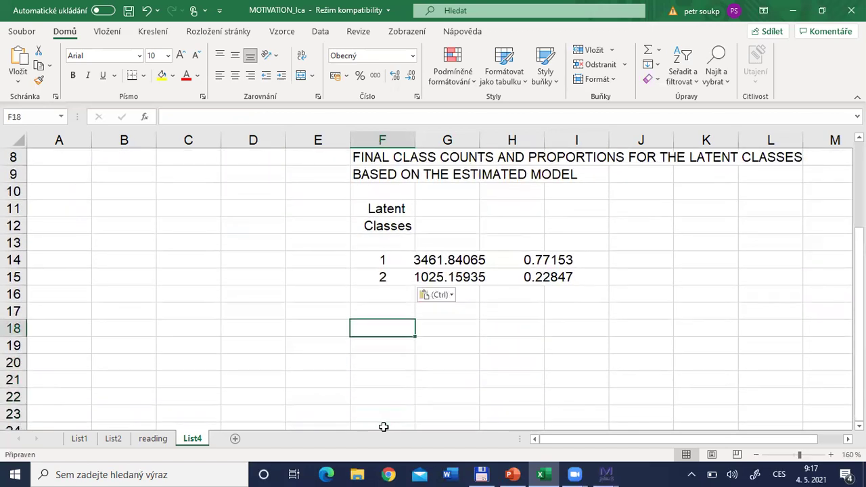
{"action": "key", "text": "alt+Tab"}
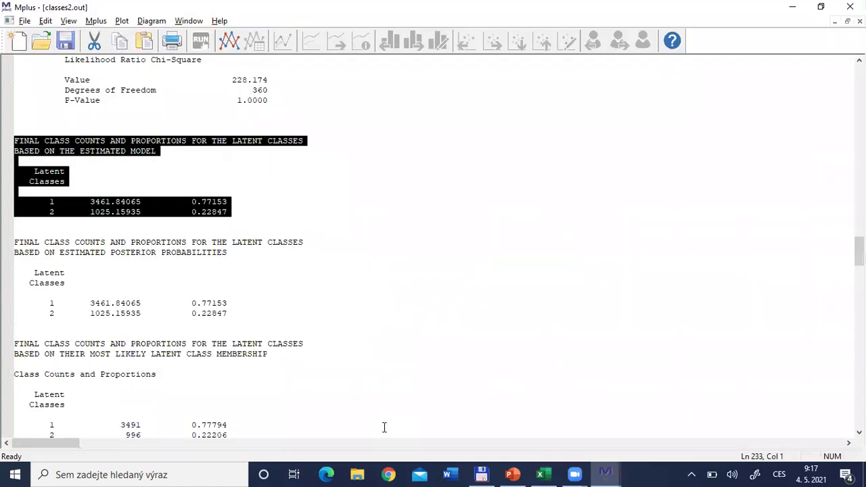
{"action": "scroll", "coordinate": [384, 427], "scroll_direction": "down", "scroll_amount": 20}
{"action": "left_click", "coordinate": [384, 427]}
{"action": "scroll", "coordinate": [383, 427], "scroll_direction": "down", "scroll_amount": 12}
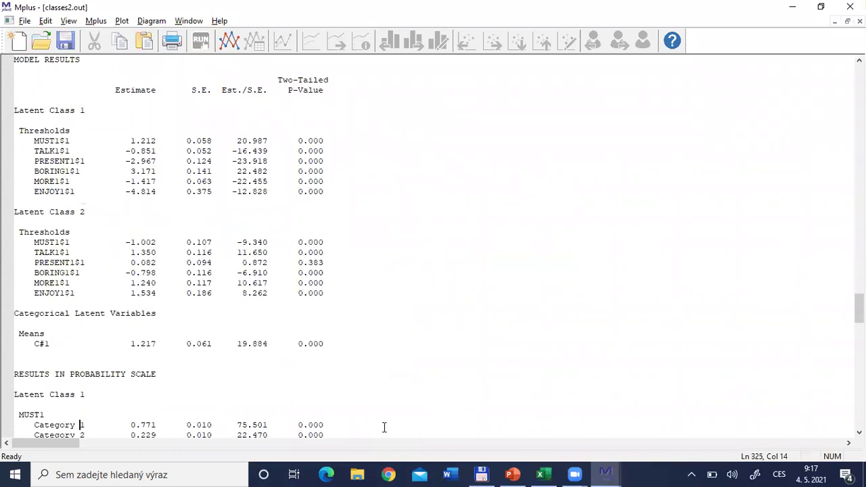
{"action": "scroll", "coordinate": [384, 427], "scroll_direction": "down", "scroll_amount": 3}
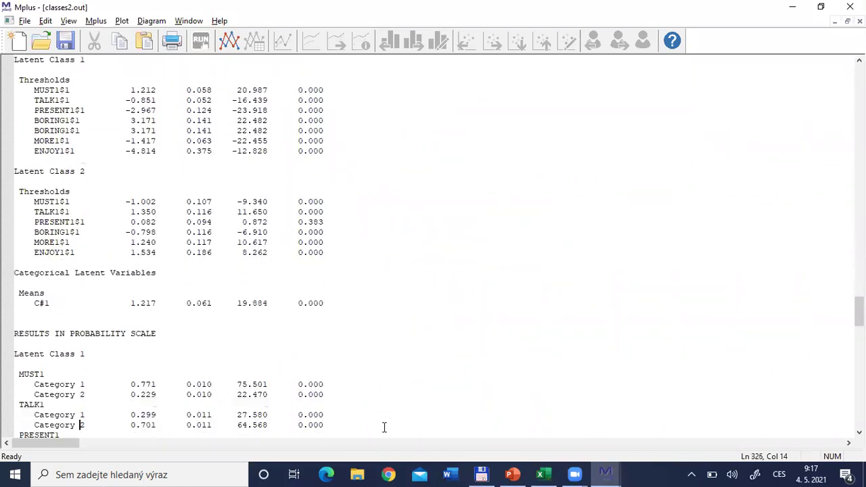
{"action": "scroll", "coordinate": [384, 427], "scroll_direction": "down", "scroll_amount": 3}
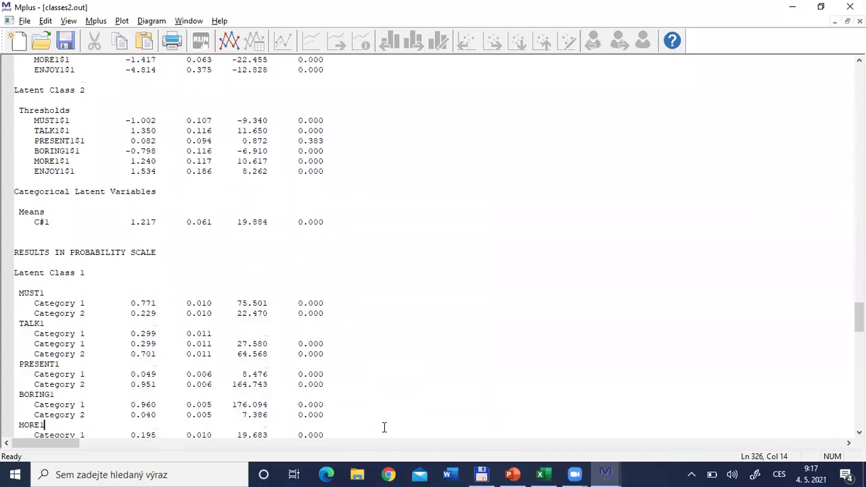
{"action": "key", "text": "Down"}
{"action": "key", "text": "Down"}
{"action": "key", "text": "Down"}
{"action": "key", "text": "Down"}
{"action": "key", "text": "Down"}
{"action": "key", "text": "Down"}
{"action": "key", "text": "Down"}
{"action": "key", "text": "Down"}
{"action": "key", "text": "Down"}
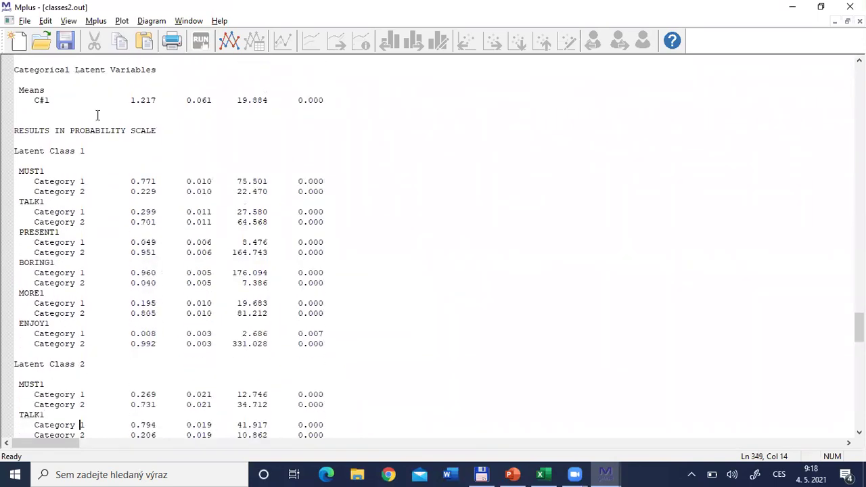
{"action": "left_click_drag", "start_coordinate": [14, 151], "coordinate": [332, 344]}
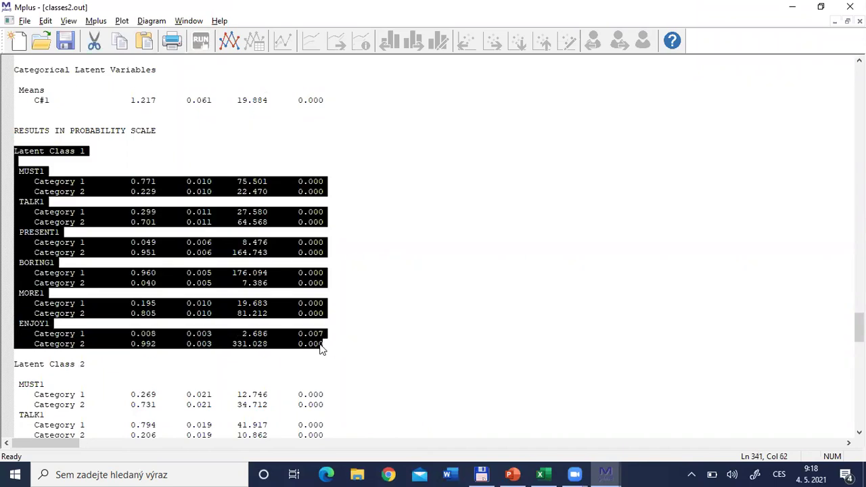
{"action": "key", "text": "alt+Tab"}
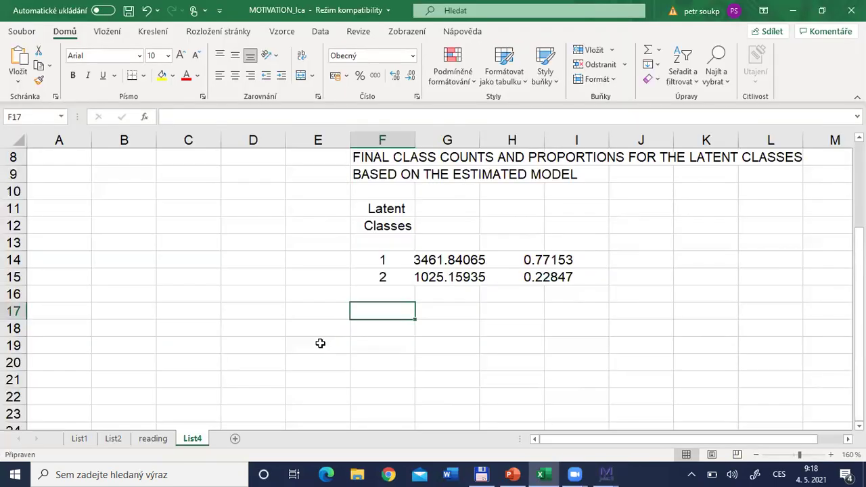
{"action": "key", "text": "ctrl+v"}
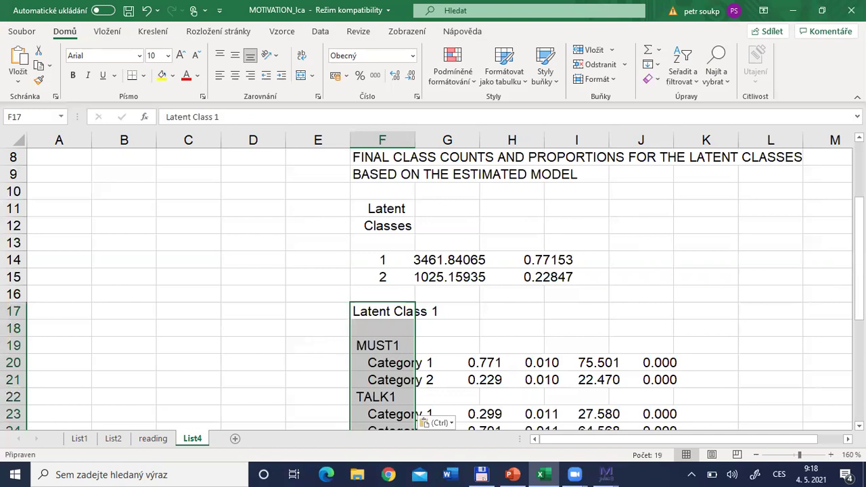
Examine the count and proportion rows of both latent classes alongside the MUST1 category probabilities of Latent Class 1
{"action": "left_click_drag", "start_coordinate": [859, 259], "coordinate": [859, 260]}
{"action": "left_click", "coordinate": [384, 261]}
{"action": "left_click_drag", "start_coordinate": [385, 261], "coordinate": [551, 261]}
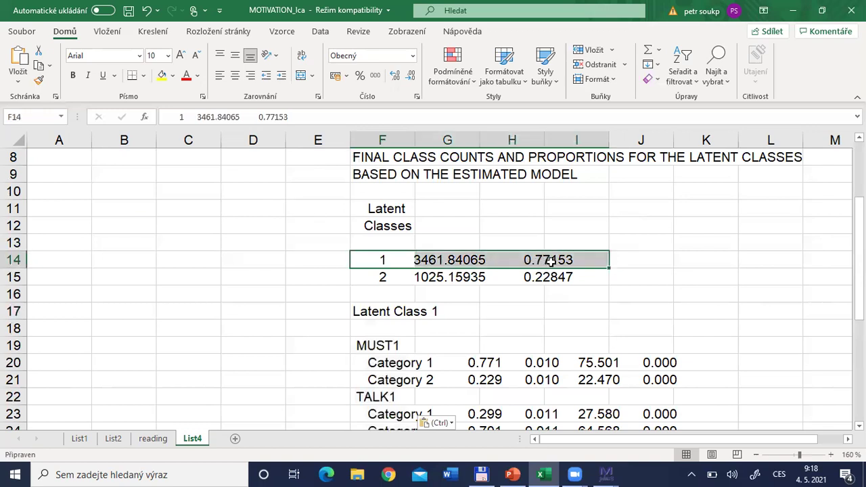
{"action": "left_click_drag", "start_coordinate": [384, 281], "coordinate": [555, 277]}
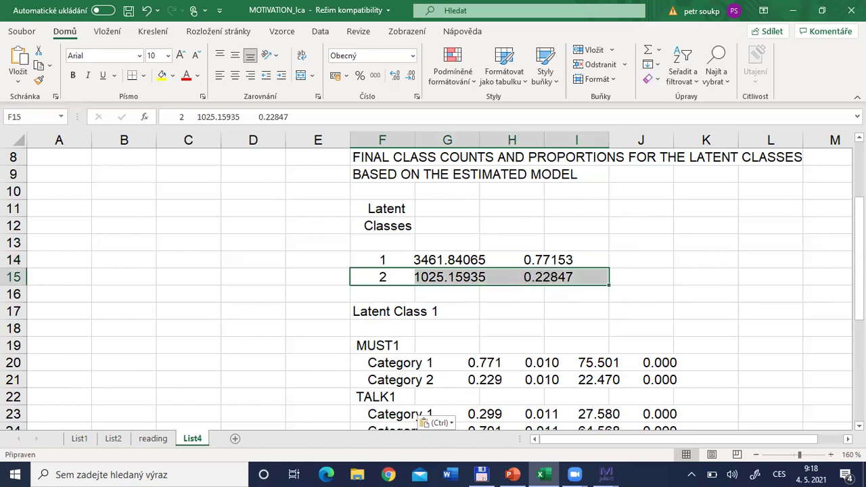
{"action": "left_click_drag", "start_coordinate": [859, 269], "coordinate": [607, 245]}
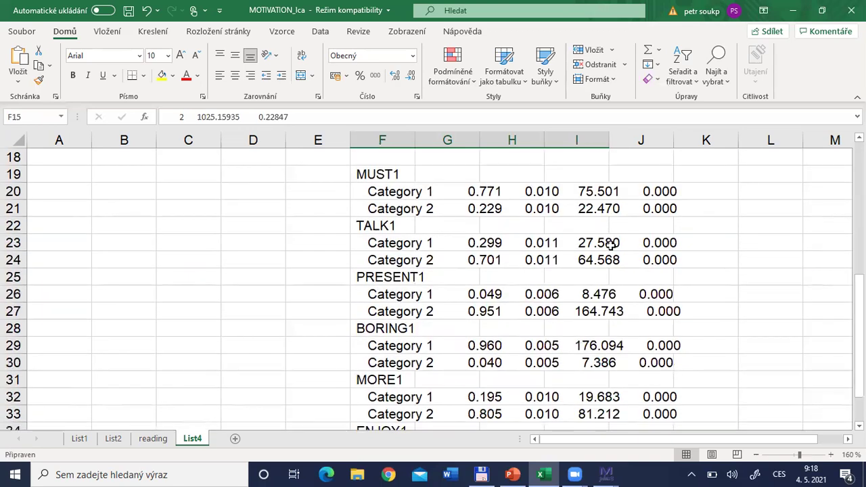
{"action": "left_click", "coordinate": [377, 192]}
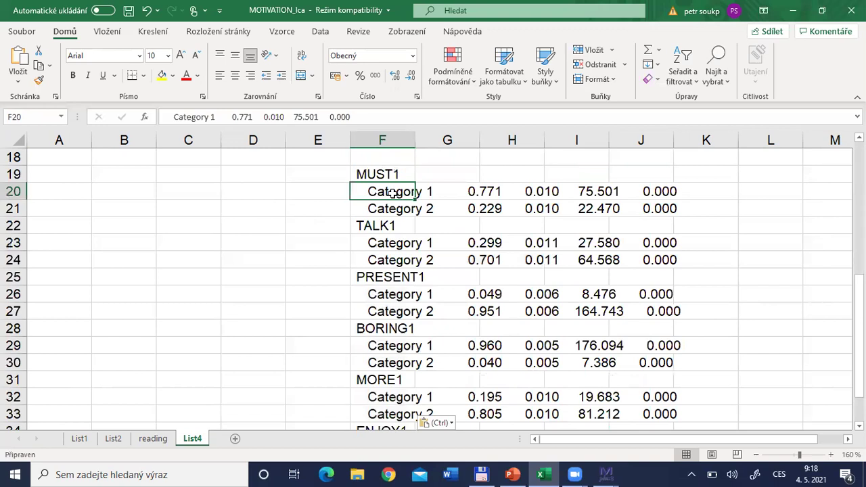
{"action": "left_click", "coordinate": [376, 207]}
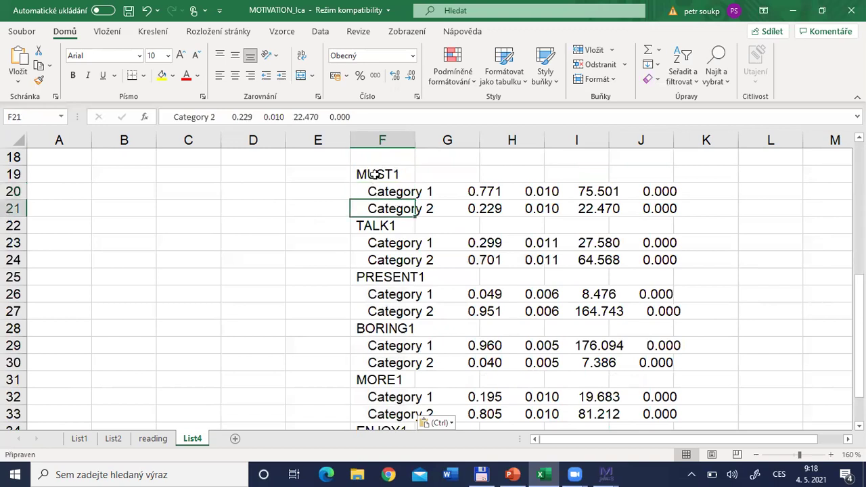
{"action": "scroll", "coordinate": [413, 208], "scroll_direction": "up", "scroll_amount": 3}
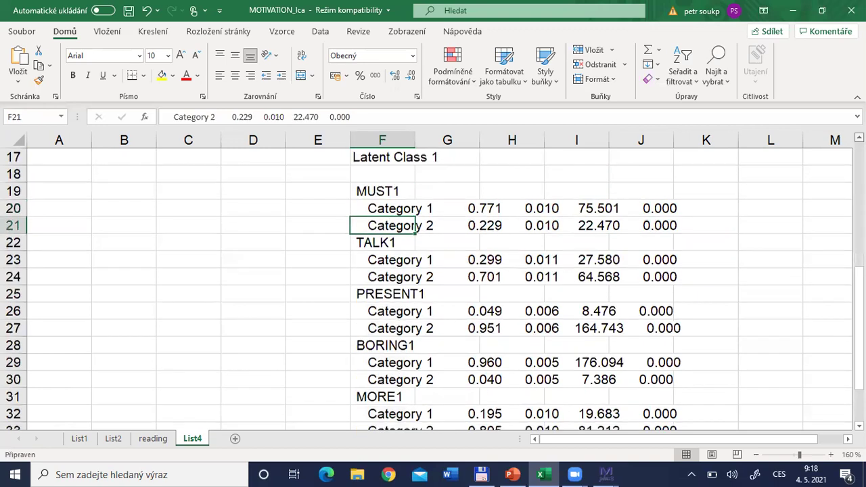
{"action": "left_click", "coordinate": [549, 228]}
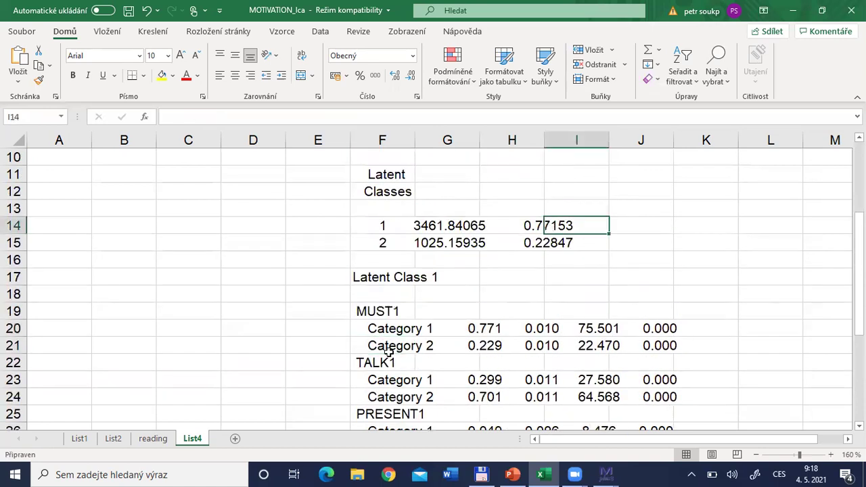
{"action": "left_click", "coordinate": [372, 329]}
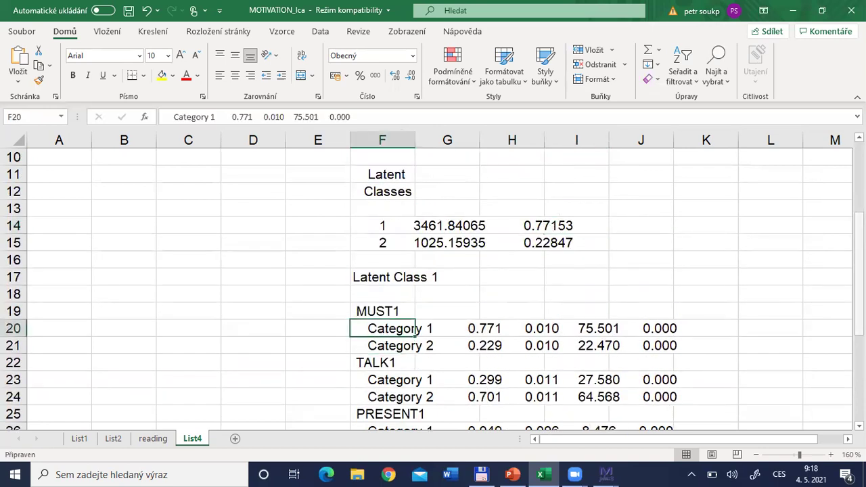
Go through the Latent Class 1 probabilities item by item from MUST1 to ENJOY1, selecting the more likely category of each
{"action": "scroll", "coordinate": [415, 329], "scroll_direction": "down", "scroll_amount": 2}
{"action": "left_click", "coordinate": [379, 194]}
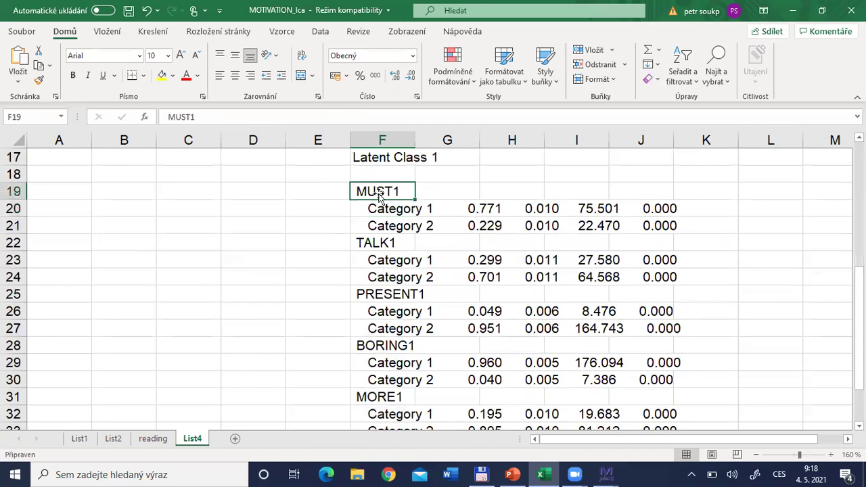
{"action": "left_click_drag", "start_coordinate": [395, 212], "coordinate": [504, 203]}
{"action": "left_click", "coordinate": [381, 245]}
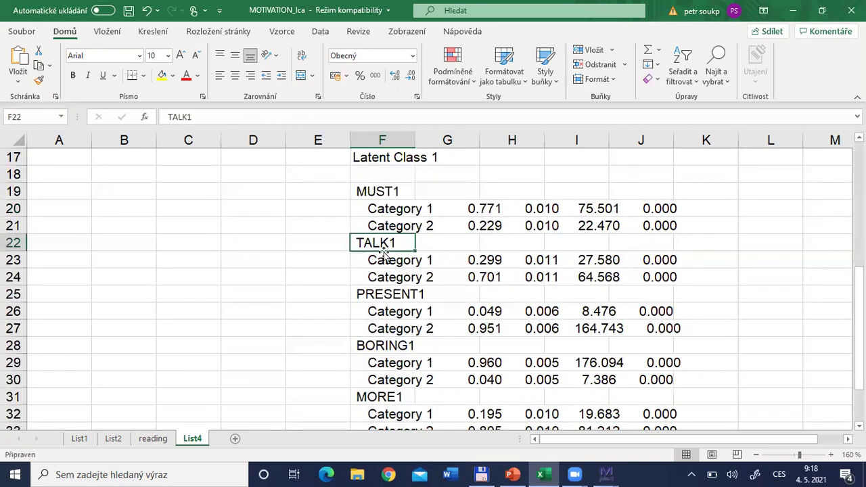
{"action": "left_click_drag", "start_coordinate": [384, 277], "coordinate": [481, 275]}
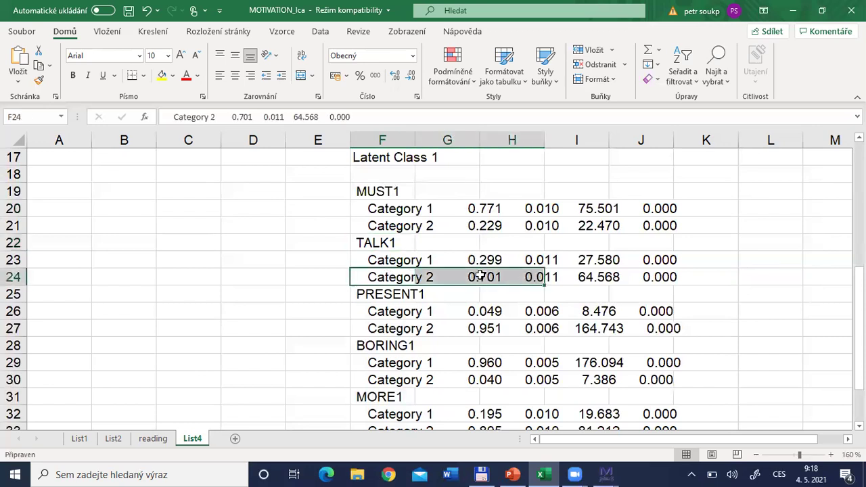
{"action": "left_click_drag", "start_coordinate": [390, 330], "coordinate": [494, 332]}
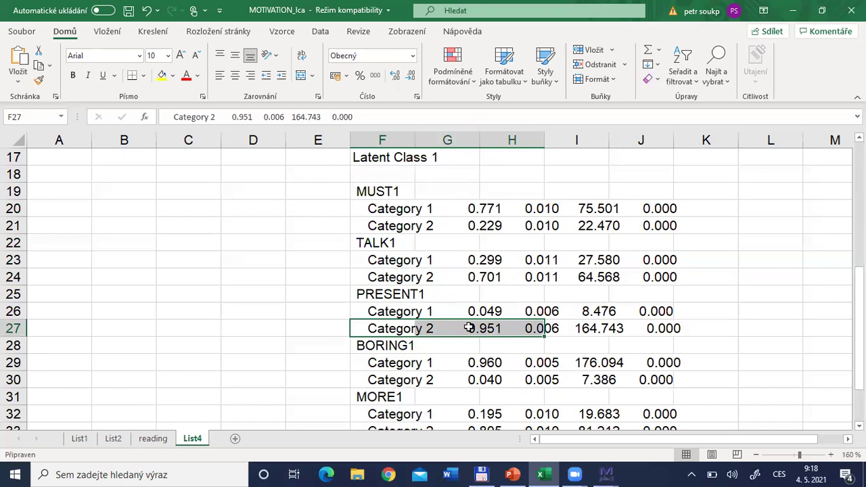
{"action": "left_click_drag", "start_coordinate": [389, 363], "coordinate": [484, 363]}
{"action": "scroll", "coordinate": [831, 406], "scroll_direction": "down", "scroll_amount": 1}
{"action": "key", "text": "ctrl+v"}
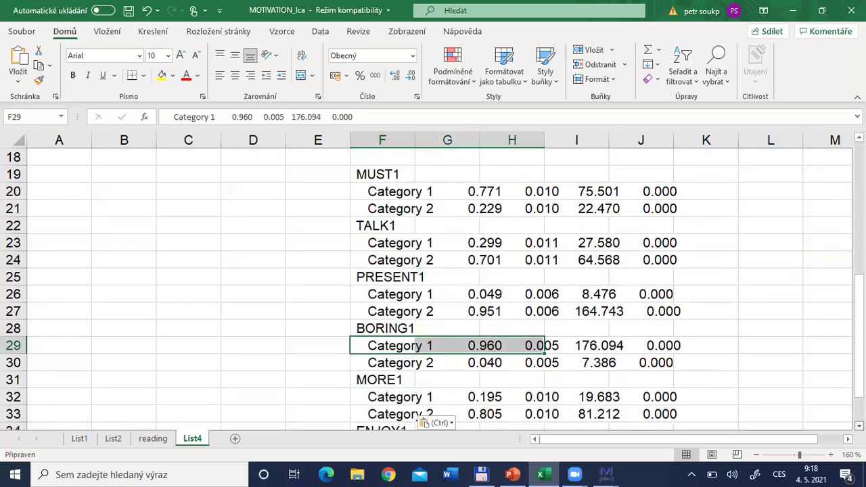
{"action": "scroll", "coordinate": [781, 396], "scroll_direction": "down", "scroll_amount": 3}
{"action": "left_click_drag", "start_coordinate": [385, 283], "coordinate": [487, 280]}
{"action": "left_click_drag", "start_coordinate": [397, 330], "coordinate": [496, 328]}
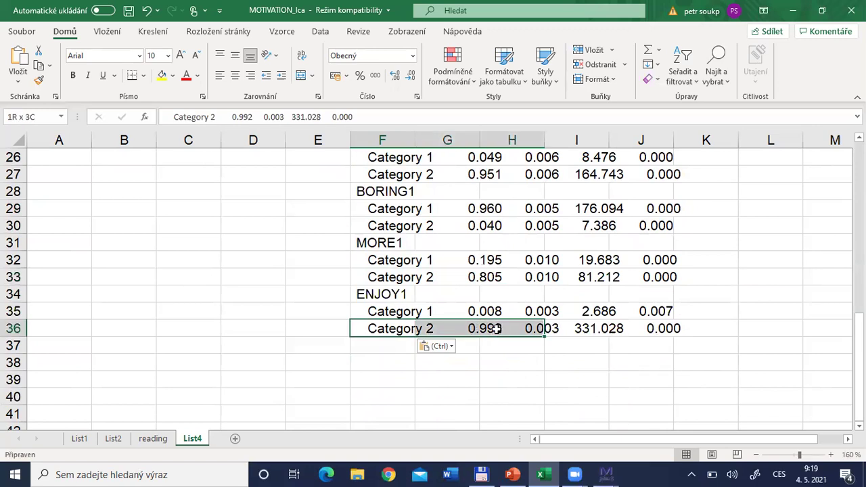
{"action": "left_click_drag", "start_coordinate": [496, 328], "coordinate": [496, 328]}
{"action": "left_click_drag", "start_coordinate": [859, 349], "coordinate": [859, 295]}
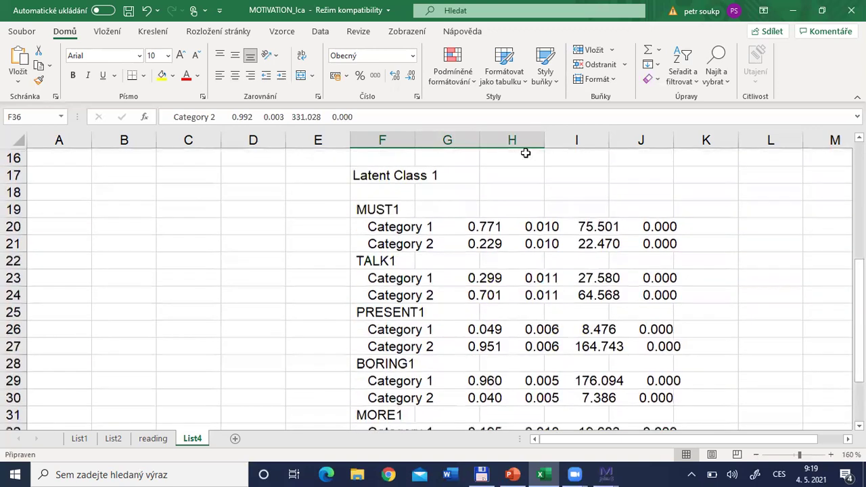
Label Latent Class 1 as LIKERS in cell H17
{"action": "left_click", "coordinate": [492, 174]}
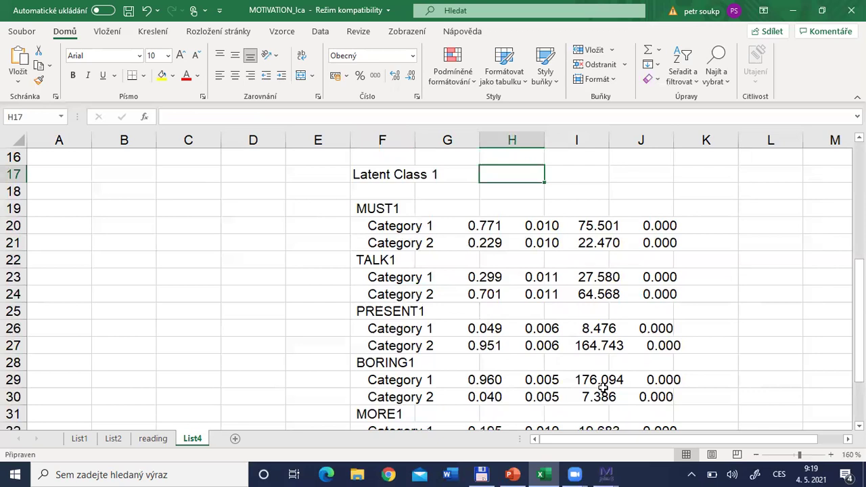
{"action": "type", "text": "LIKERS"}
{"action": "key", "text": "Return"}
{"action": "key", "text": "Return"}
Copy the Latent Class 2 block of the results in probability scale from classes2.out in Mplus to cell F39 in Excel
{"action": "key", "text": "Down"}
{"action": "key", "text": "Down"}
{"action": "key", "text": "Down"}
{"action": "key", "text": "Down"}
{"action": "key", "text": "Down"}
{"action": "key", "text": "Down"}
{"action": "key", "text": "Down"}
{"action": "key", "text": "Down"}
{"action": "key", "text": "Down"}
{"action": "key", "text": "Down"}
{"action": "key", "text": "Down"}
{"action": "key", "text": "Down"}
{"action": "key", "text": "Down"}
{"action": "key", "text": "Down"}
{"action": "key", "text": "Down"}
{"action": "key", "text": "Down"}
{"action": "key", "text": "Down"}
{"action": "key", "text": "Down"}
{"action": "key", "text": "Down"}
{"action": "key", "text": "Down"}
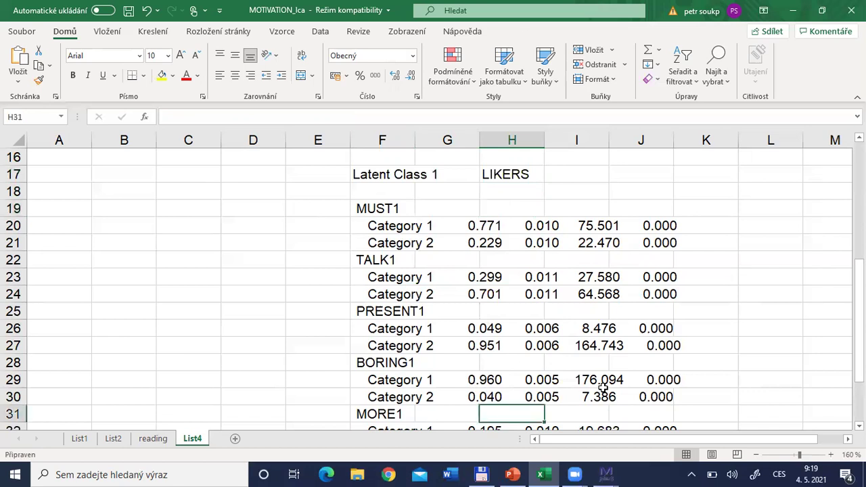
{"action": "key", "text": "Left"}
{"action": "key", "text": "Left"}
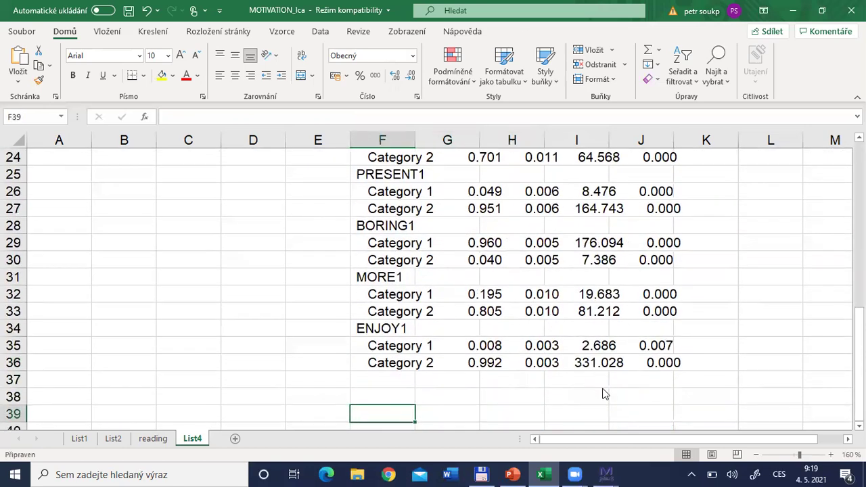
{"action": "key", "text": "alt+Tab"}
{"action": "left_click_drag", "start_coordinate": [16, 366], "coordinate": [323, 314]}
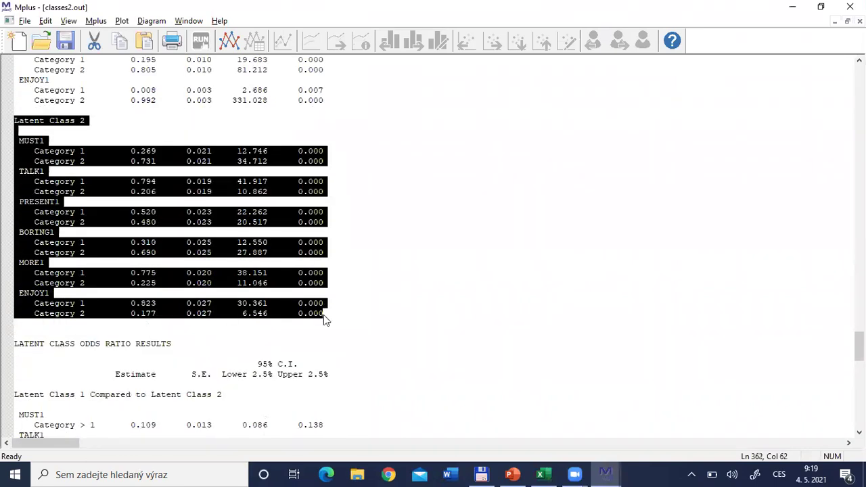
{"action": "key", "text": "ctrl+c"}
{"action": "key", "text": "alt+Tab"}
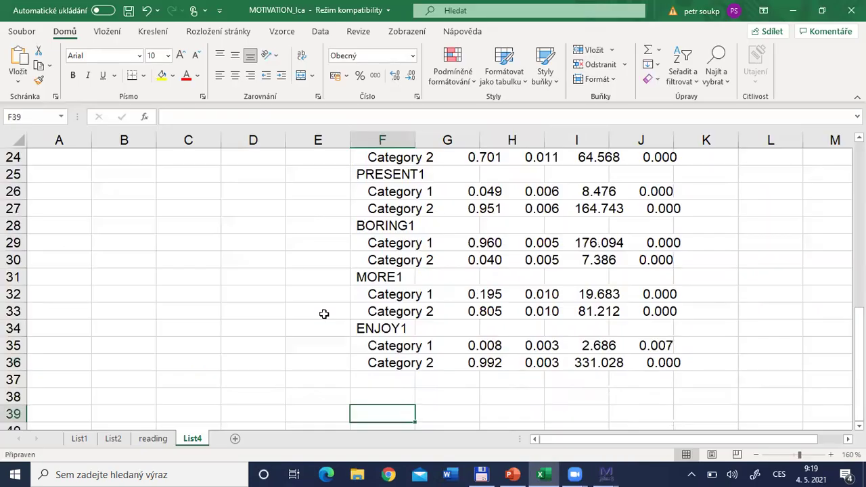
{"action": "key", "text": "ctrl+v"}
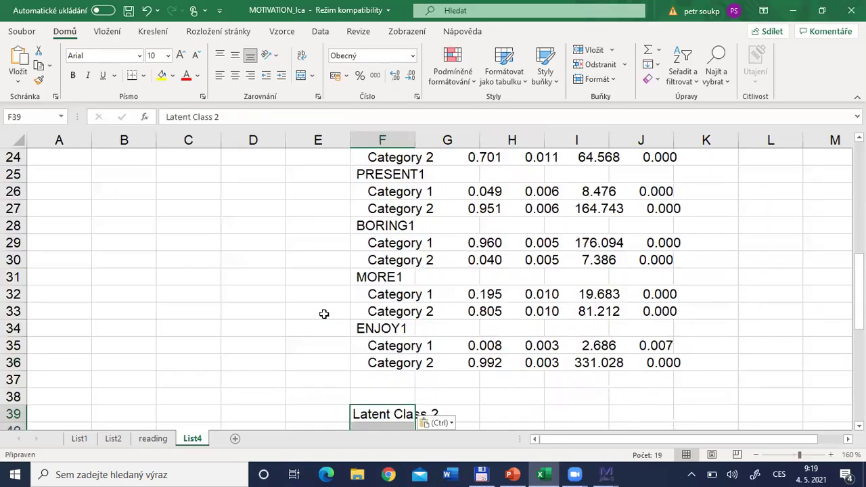
Go through the Latent Class 2 probabilities item by item from MUST1 to ENJOY1, selecting the category rows to compare
{"action": "left_click_drag", "start_coordinate": [858, 297], "coordinate": [858, 318]}
{"action": "left_click_drag", "start_coordinate": [399, 245], "coordinate": [492, 242]}
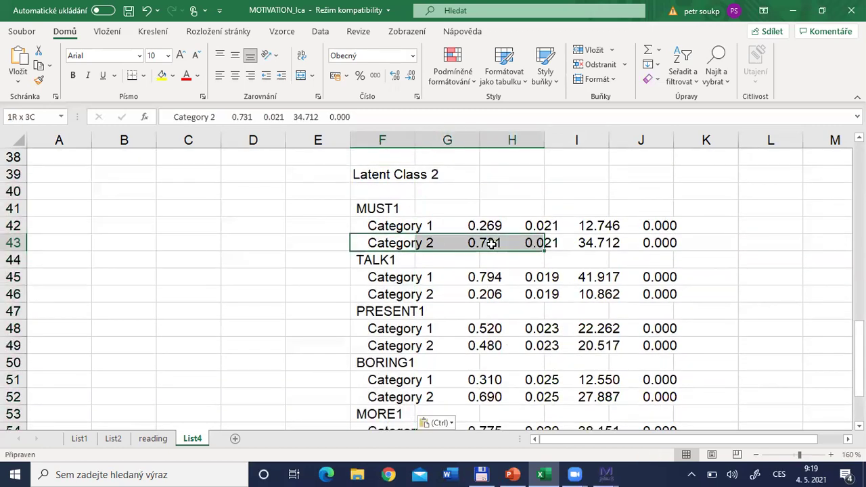
{"action": "left_click", "coordinate": [387, 277]}
{"action": "left_click_drag", "start_coordinate": [447, 276], "coordinate": [488, 275]}
{"action": "left_click_drag", "start_coordinate": [381, 330], "coordinate": [499, 328]}
{"action": "left_click_drag", "start_coordinate": [390, 348], "coordinate": [497, 348]}
{"action": "left_click_drag", "start_coordinate": [398, 329], "coordinate": [507, 329]}
{"action": "left_click", "coordinate": [381, 343]}
{"action": "left_click_drag", "start_coordinate": [382, 344], "coordinate": [499, 348]}
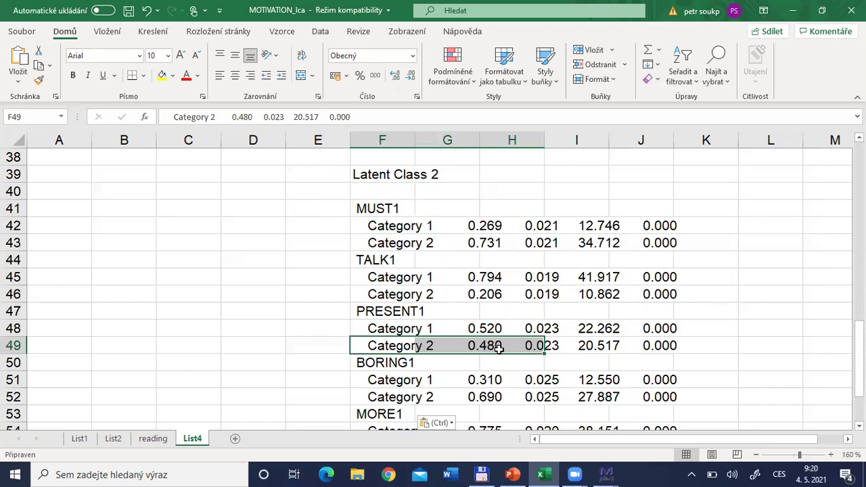
{"action": "left_click_drag", "start_coordinate": [389, 397], "coordinate": [521, 396]}
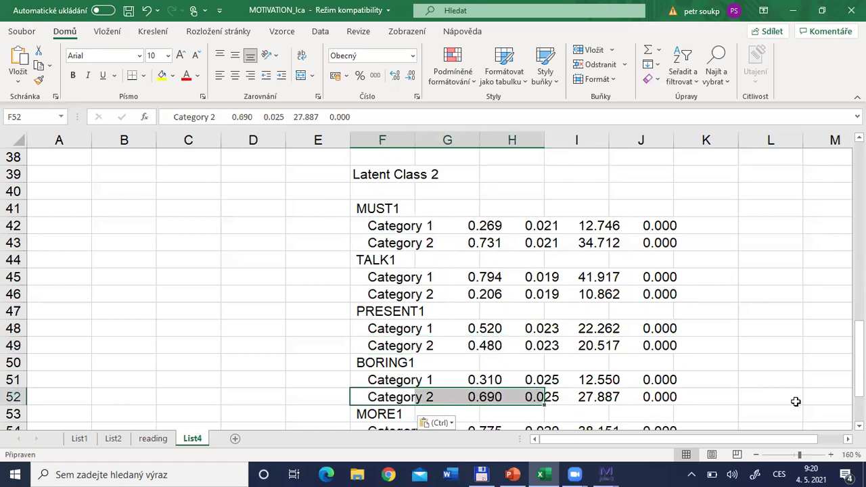
{"action": "scroll", "coordinate": [415, 313], "scroll_direction": "down", "scroll_amount": 3}
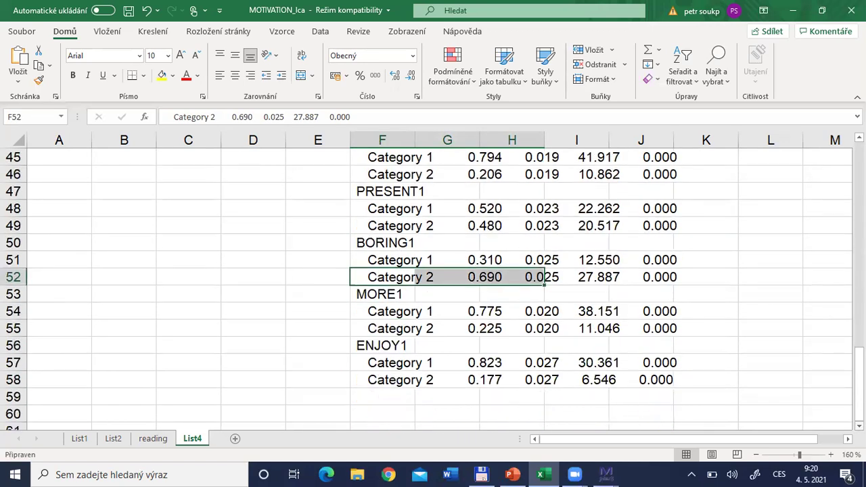
{"action": "left_click_drag", "start_coordinate": [496, 312], "coordinate": [496, 311]}
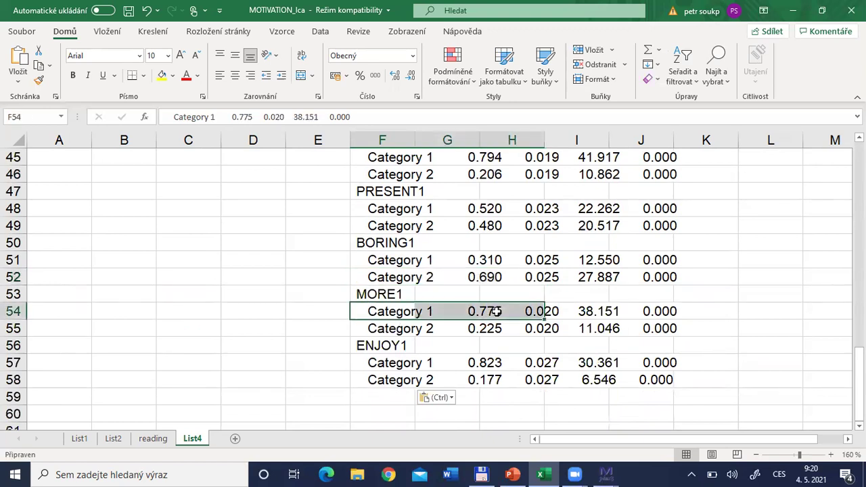
{"action": "left_click_drag", "start_coordinate": [383, 364], "coordinate": [487, 362]}
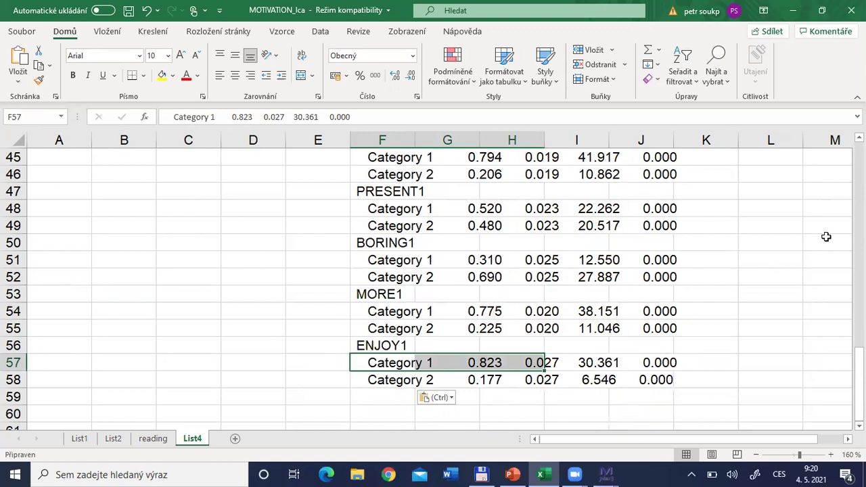
Label Latent Class 2 as DISLIKERS in cell H39
{"action": "scroll", "coordinate": [433, 284], "scroll_direction": "up", "scroll_amount": 4}
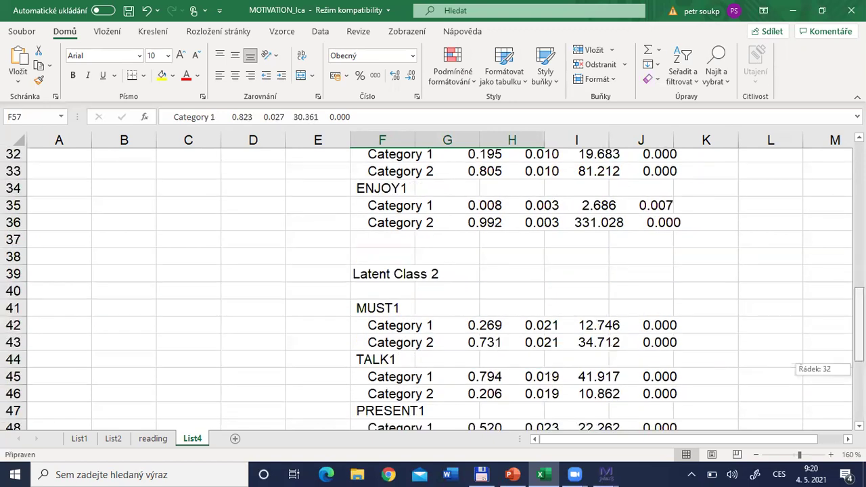
{"action": "left_click", "coordinate": [503, 277]}
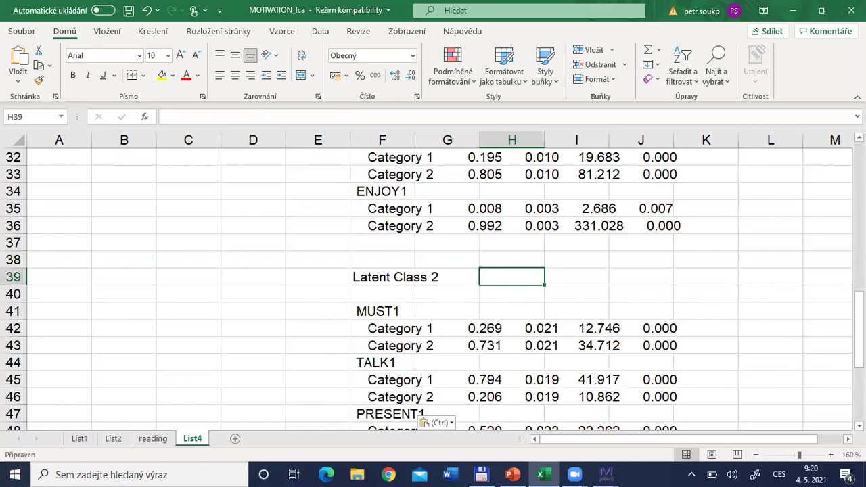
{"action": "type", "text": "DISLIKEERS"}
{"action": "key", "text": "BackSpace"}
{"action": "key", "text": "BackSpace"}
{"action": "key", "text": "BackSpace"}
{"action": "type", "text": "RS"}
{"action": "key", "text": "Return"}
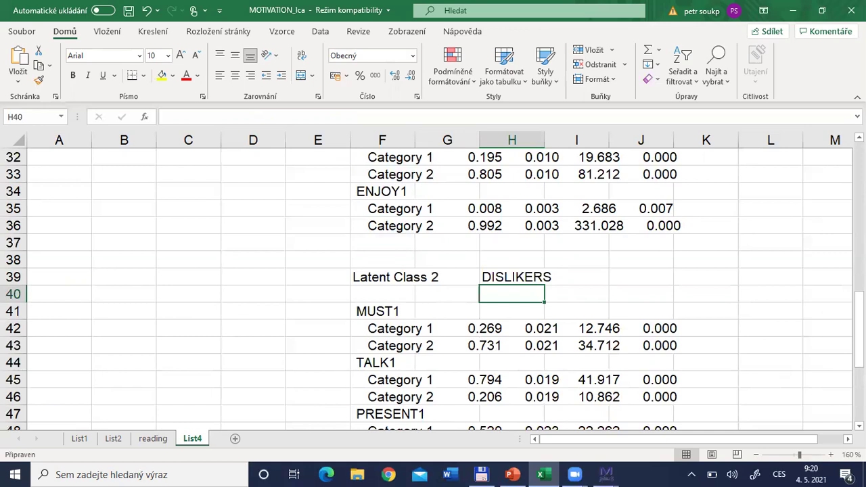
Return to the first row of the sheet and select empty cell K1 beside the two-class information criteria
{"action": "left_click", "coordinate": [512, 277]}
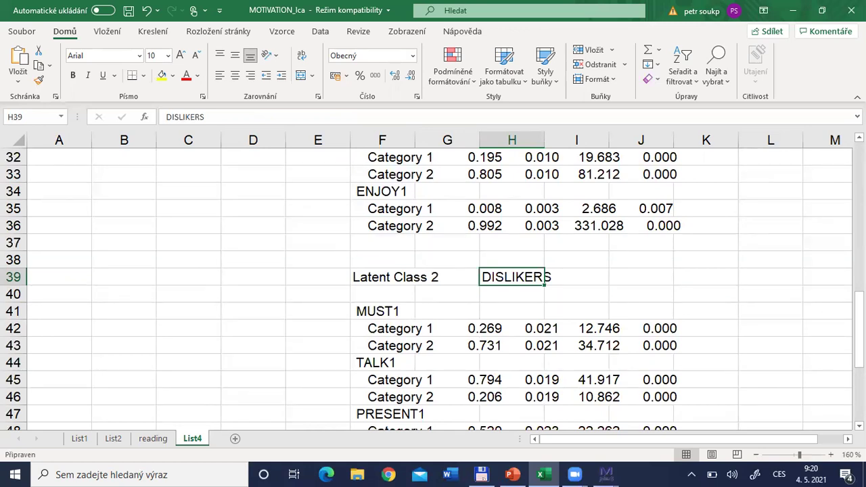
{"action": "left_click", "coordinate": [512, 260]}
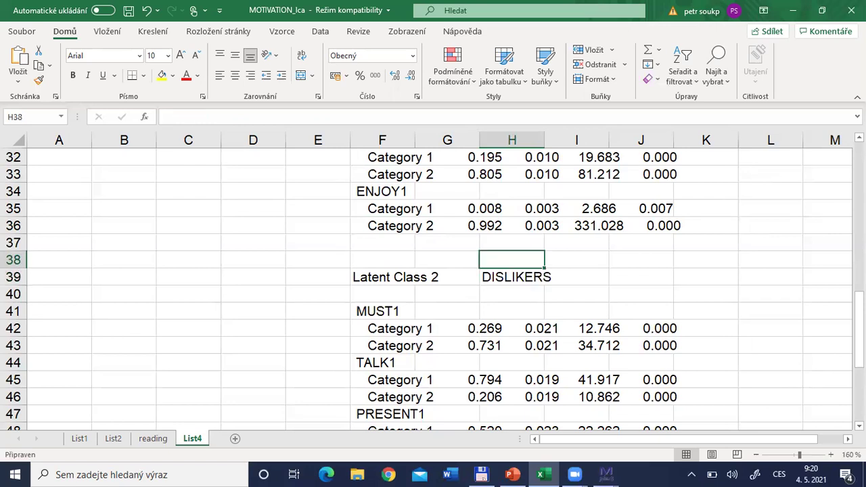
{"action": "key", "text": "Up"}
{"action": "key", "text": "Up"}
{"action": "key", "text": "Up"}
{"action": "key", "text": "Up"}
{"action": "key", "text": "Up"}
{"action": "key", "text": "Up"}
{"action": "key", "text": "Up"}
{"action": "key", "text": "Up"}
{"action": "key", "text": "Up"}
{"action": "key", "text": "Up"}
{"action": "key", "text": "Up"}
{"action": "key", "text": "Up"}
{"action": "key", "text": "Up"}
{"action": "key", "text": "Up"}
{"action": "key", "text": "Up"}
{"action": "key", "text": "Up"}
{"action": "key", "text": "Up"}
{"action": "key", "text": "Up"}
{"action": "key", "text": "Up"}
{"action": "key", "text": "Up"}
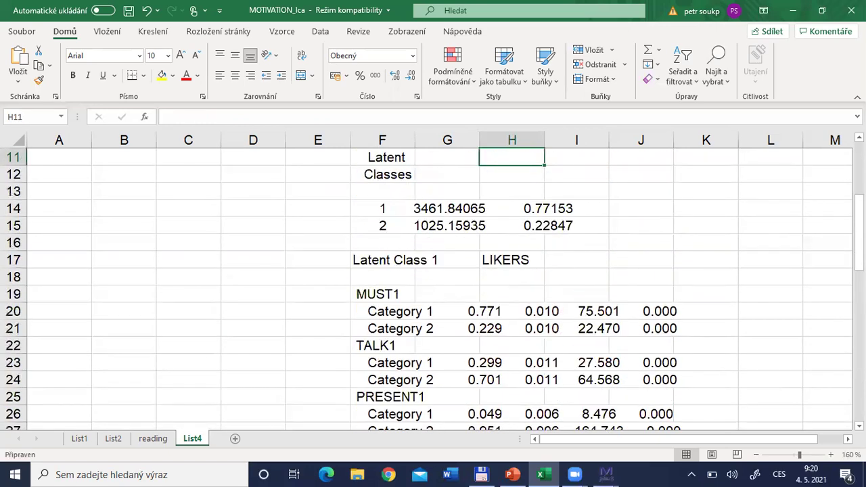
{"action": "key", "text": "Right"}
{"action": "key", "text": "Right"}
{"action": "key", "text": "Right"}
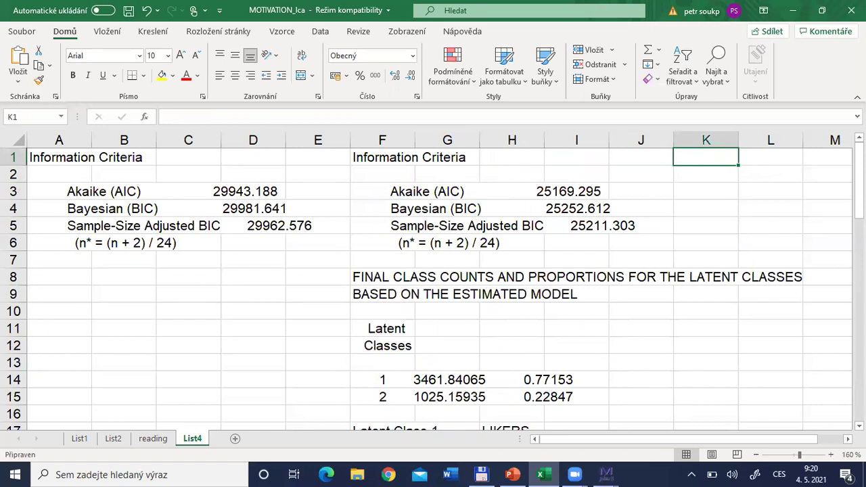
Switch to Mplus, open classes3.inp from the LCA folder and highlight its classes=c(3); line
{"action": "key", "text": "alt+Tab"}
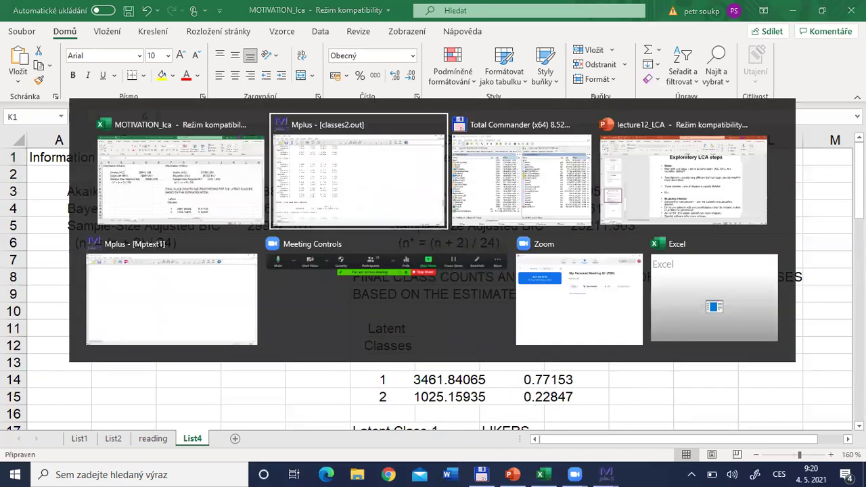
{"action": "scroll", "coordinate": [626, 394], "scroll_direction": "down", "scroll_amount": 14}
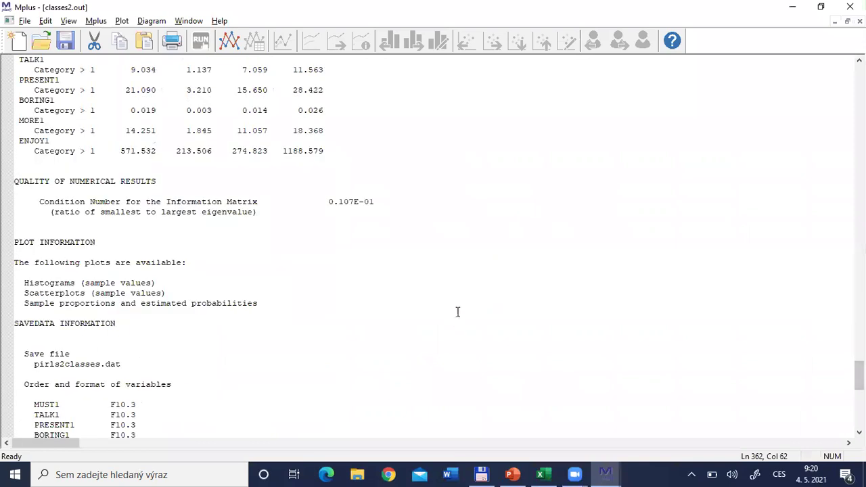
{"action": "left_click", "coordinate": [42, 41]}
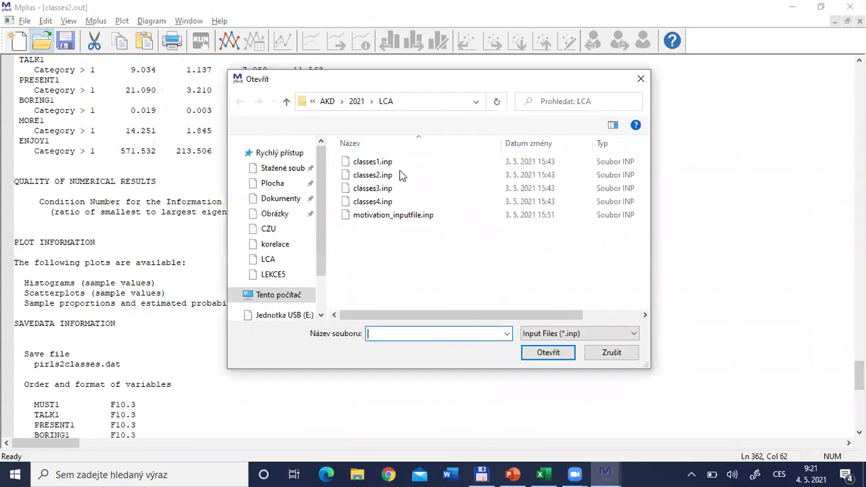
{"action": "left_click", "coordinate": [395, 188]}
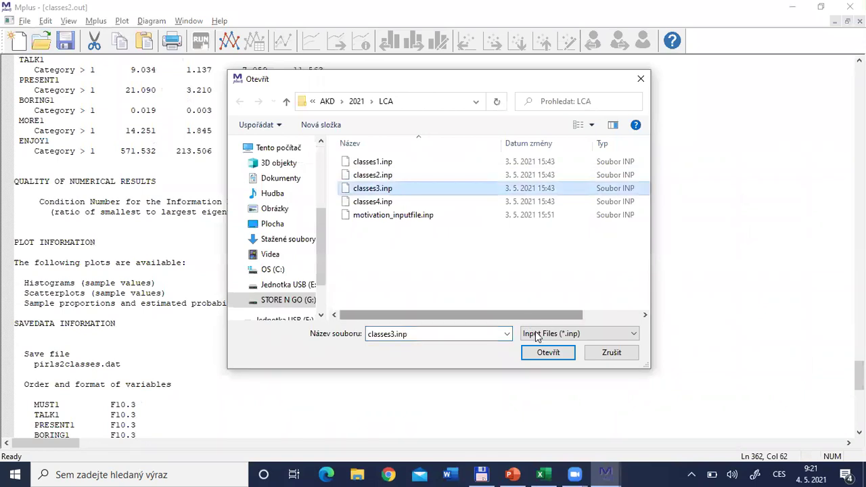
{"action": "left_click", "coordinate": [550, 353]}
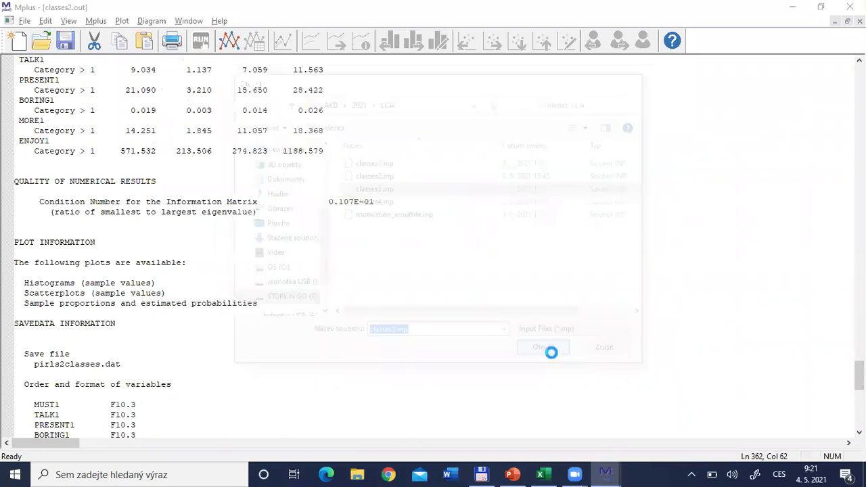
{"action": "left_click", "coordinate": [83, 151]}
{"action": "left_click", "coordinate": [8, 151]}
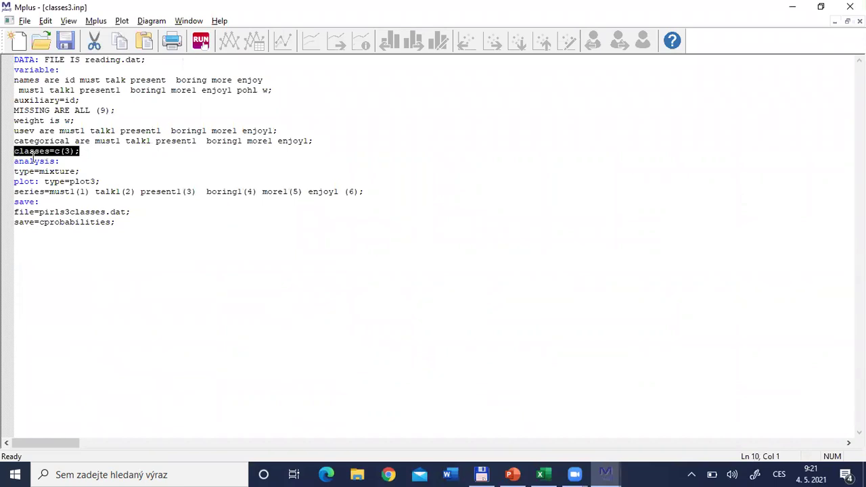
Run the three-class model from classes3.inp
{"action": "key", "text": "alt+Tab"}
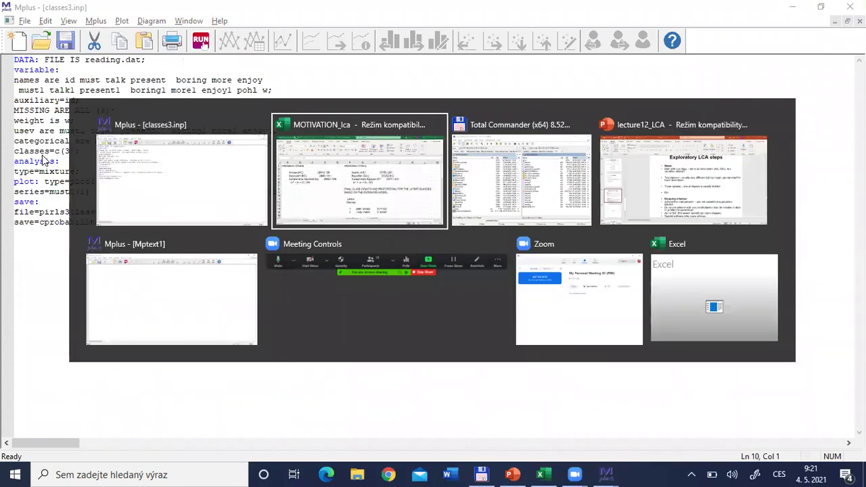
{"action": "key", "text": "alt+Tab"}
{"action": "key", "text": "ctrl+a"}
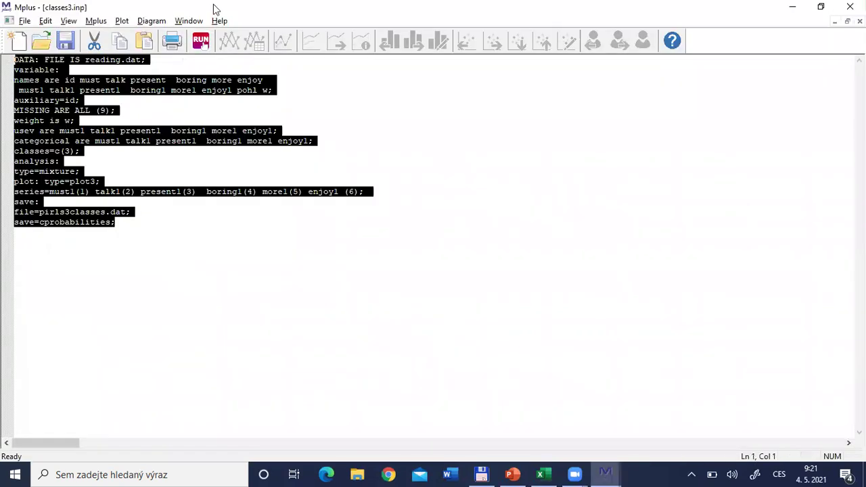
{"action": "left_click", "coordinate": [201, 41]}
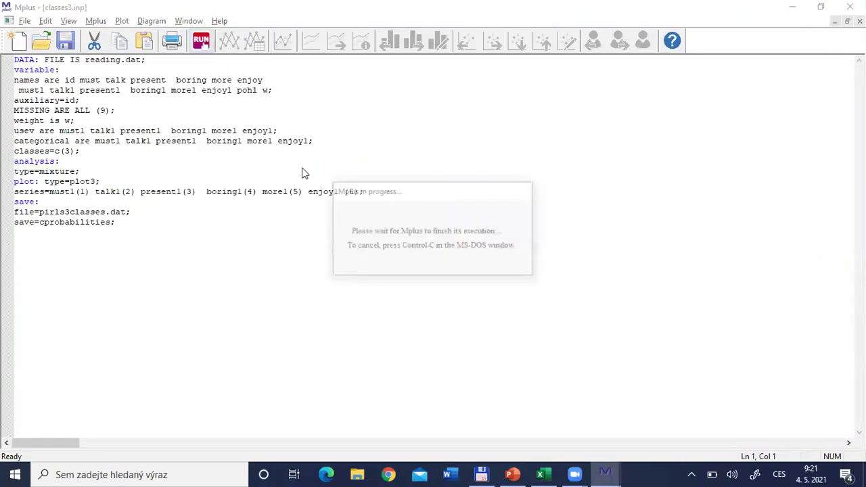
Switch to Excel and change the class specification in cell A10 of the reading sheet to classes=c(3);
{"action": "key", "text": "alt+Tab"}
{"action": "key", "text": "alt+Tab"}
{"action": "left_click", "coordinate": [152, 439]}
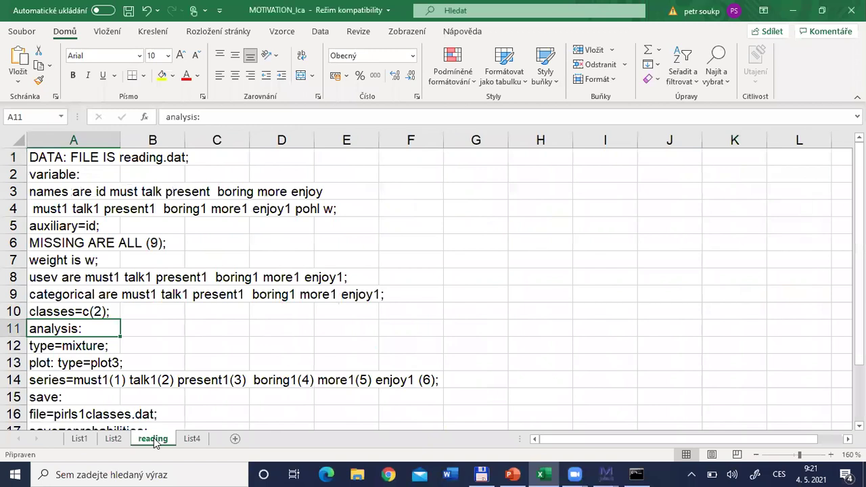
{"action": "left_click", "coordinate": [46, 311]}
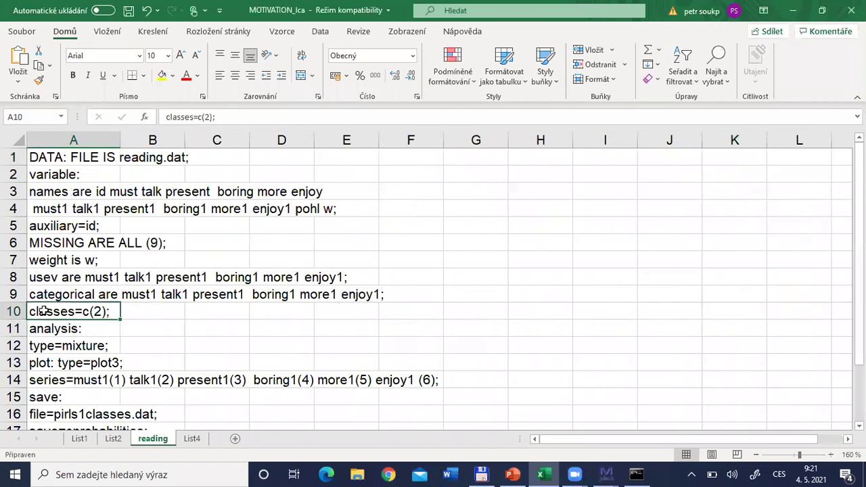
{"action": "left_click", "coordinate": [210, 117]}
{"action": "key", "text": "BackSpace"}
{"action": "type", "text": "3"}
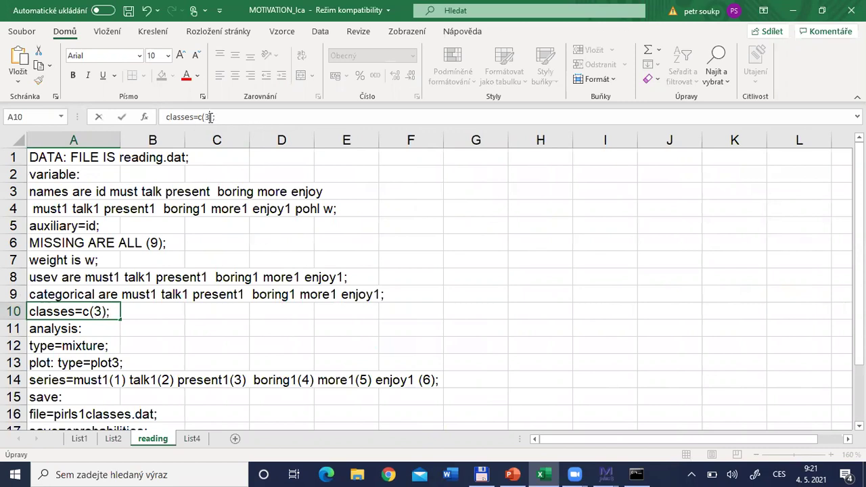
{"action": "key", "text": "Return"}
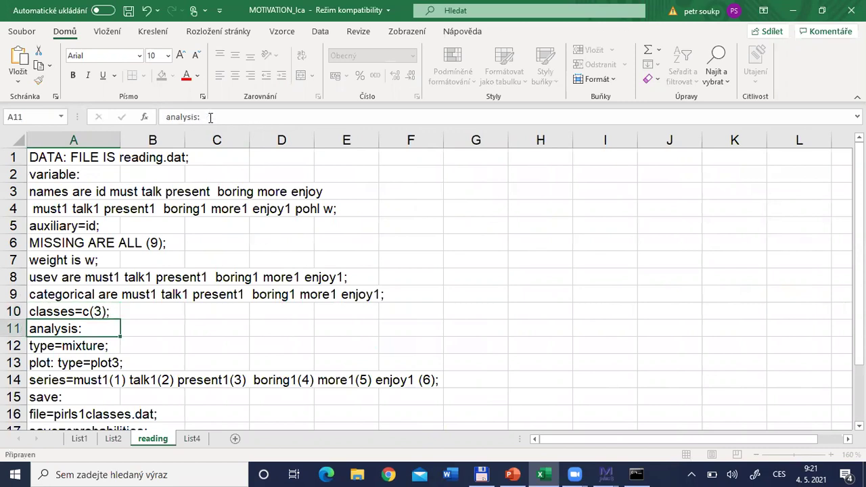
Copy the Information Criteria block from classes3.out in Mplus to cell K1 of the List4 sheet in Excel
{"action": "key", "text": "alt+Tab"}
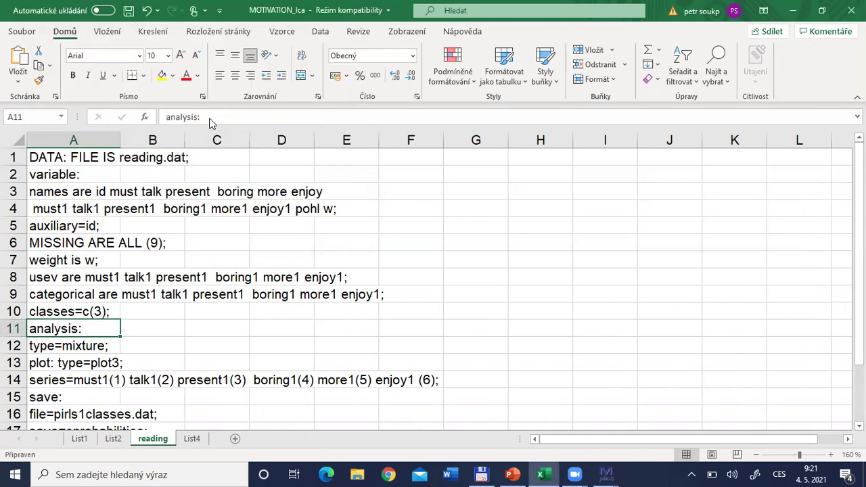
{"action": "key", "text": "alt+Tab"}
{"action": "left_click", "coordinate": [70, 151]}
{"action": "key", "text": "Page_Down"}
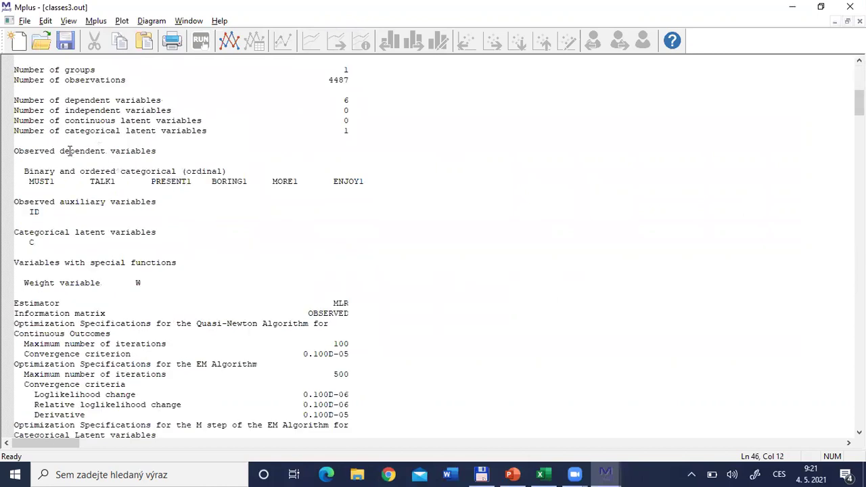
{"action": "key", "text": "Page_Down"}
{"action": "key", "text": "Page_Down"}
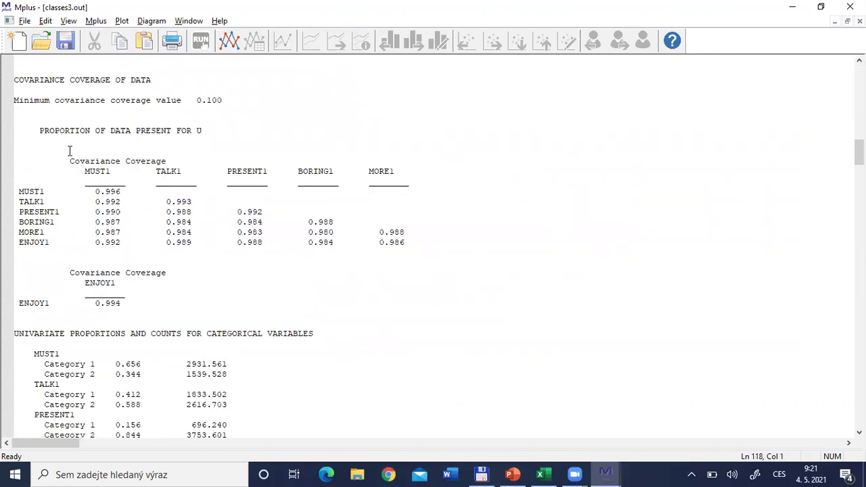
{"action": "key", "text": "Page_Down"}
{"action": "left_click", "coordinate": [69, 150]}
{"action": "key", "text": "Down"}
{"action": "key", "text": "Down"}
{"action": "key", "text": "Down"}
{"action": "key", "text": "Down"}
{"action": "key", "text": "Down"}
{"action": "key", "text": "Down"}
{"action": "key", "text": "Down"}
{"action": "key", "text": "Down"}
{"action": "key", "text": "Down"}
{"action": "key", "text": "Down"}
{"action": "key", "text": "Down"}
{"action": "key", "text": "Page_Down"}
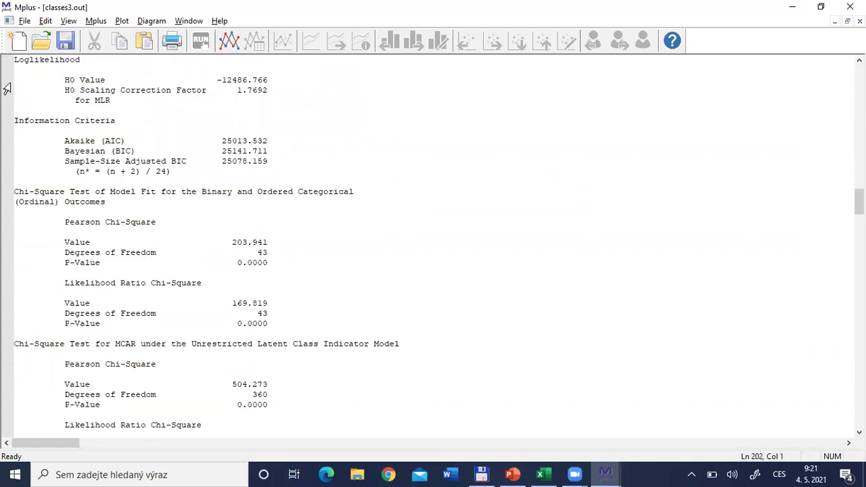
{"action": "left_click", "coordinate": [12, 121]}
{"action": "left_click", "coordinate": [245, 171], "text": "shift"}
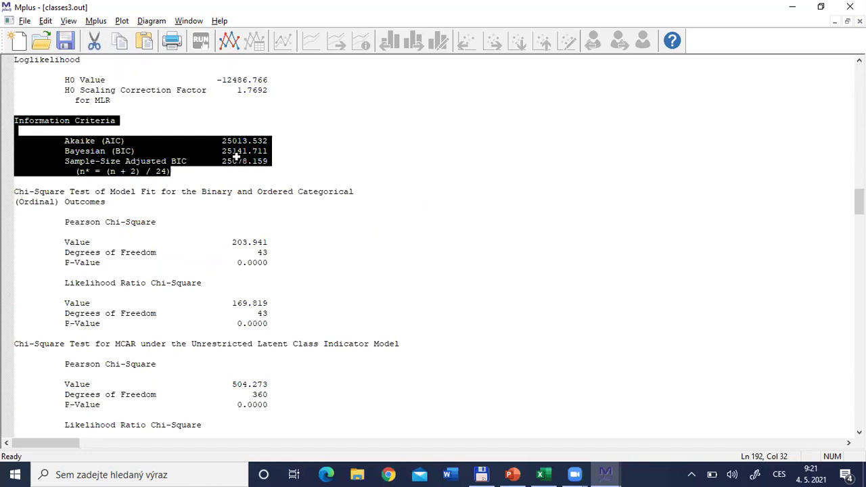
{"action": "key", "text": "alt+Tab"}
{"action": "left_click", "coordinate": [194, 440]}
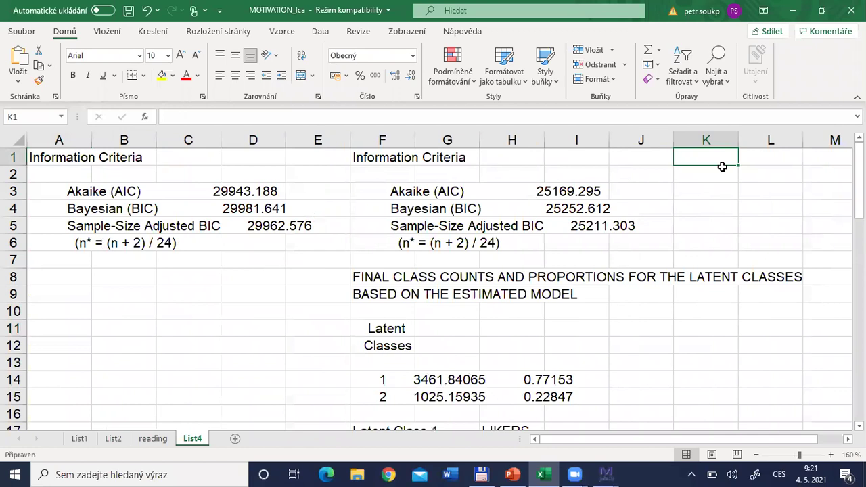
{"action": "key", "text": "ctrl+v"}
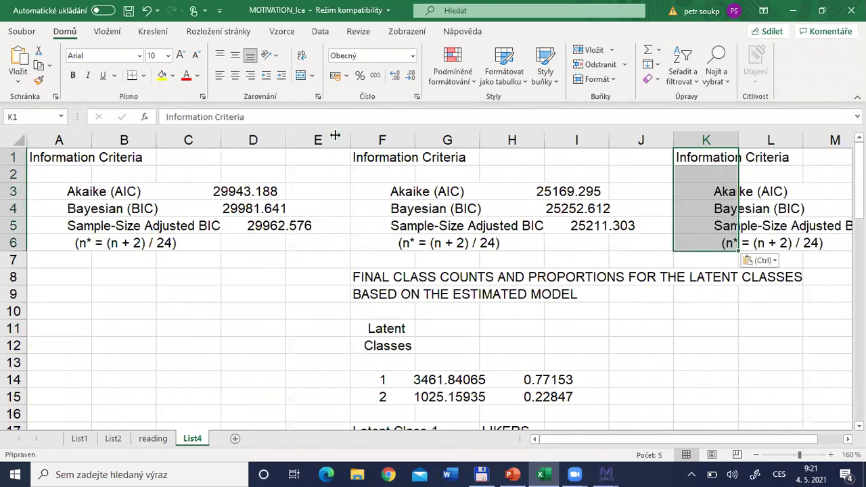
Narrow column E to bring the information criteria blocks of the models closer together
{"action": "left_click_drag", "start_coordinate": [350, 140], "coordinate": [333, 140]}
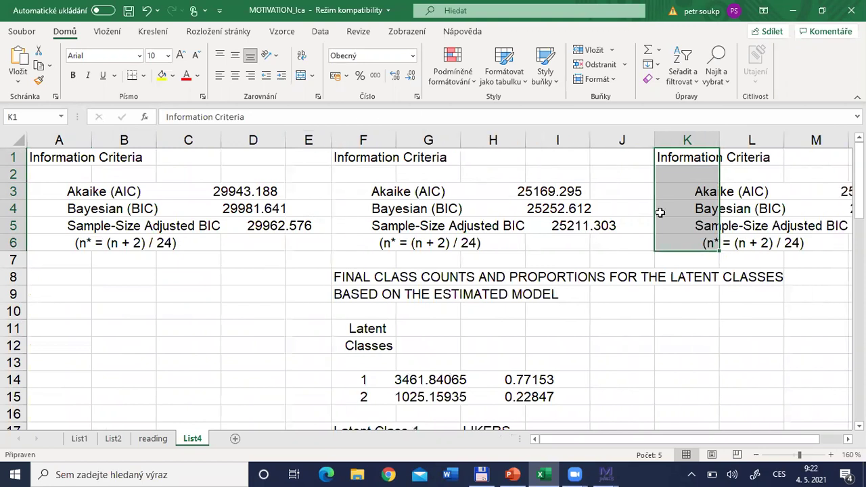
{"action": "scroll", "coordinate": [720, 145], "scroll_direction": "right", "scroll_amount": 2}
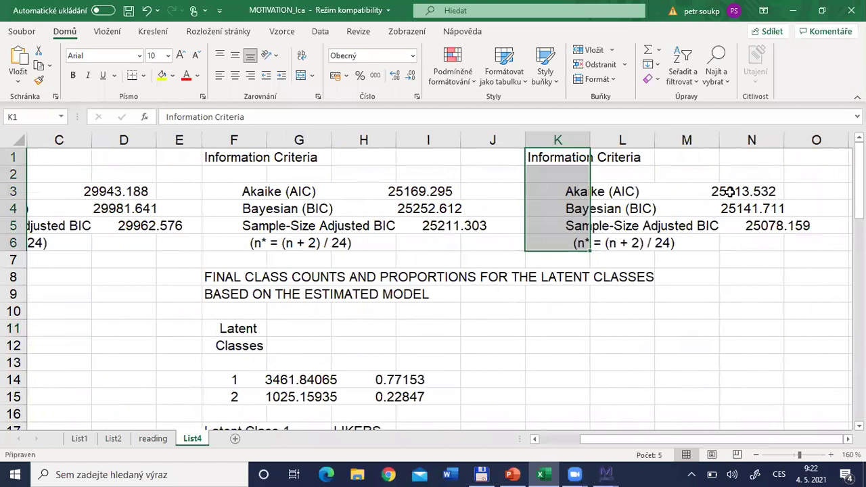
Compare the AIC and BIC values of the one-, two- and three-class models on the List4 sheet
{"action": "left_click", "coordinate": [723, 192]}
{"action": "left_click", "coordinate": [725, 208]}
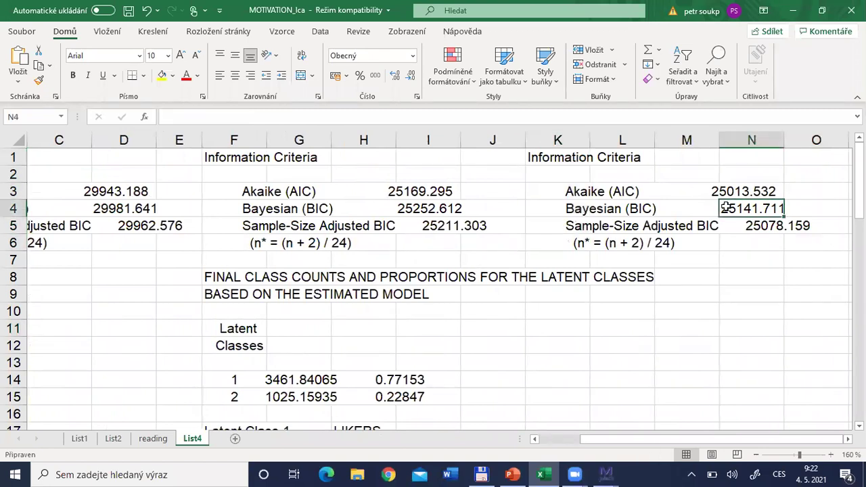
{"action": "left_click", "coordinate": [399, 190]}
{"action": "left_click", "coordinate": [412, 208]}
{"action": "left_click_drag", "start_coordinate": [113, 195], "coordinate": [119, 208]}
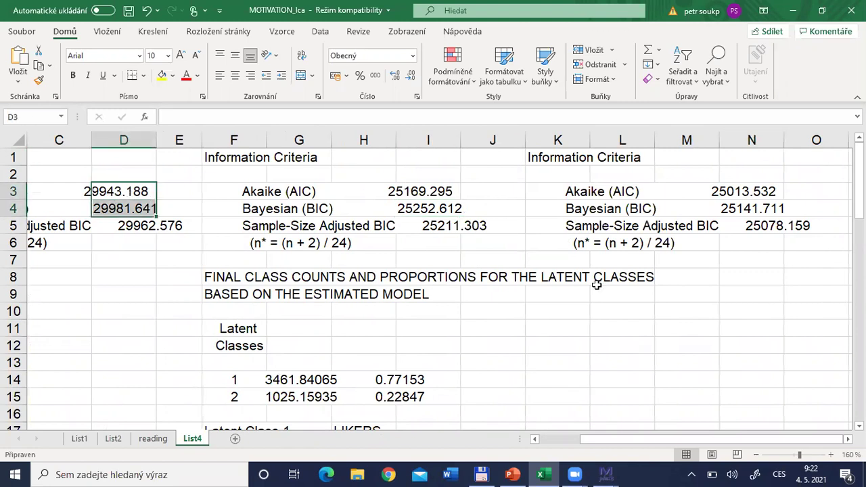
{"action": "left_click", "coordinate": [716, 189]}
{"action": "left_click", "coordinate": [728, 206]}
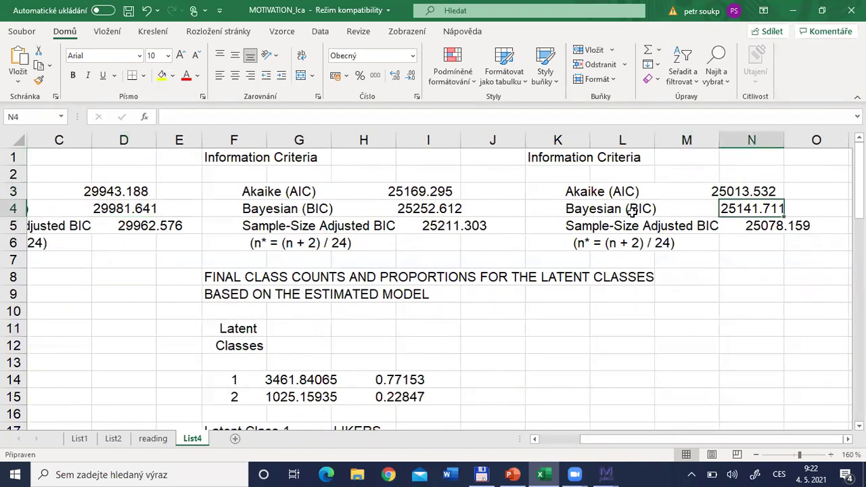
{"action": "left_click", "coordinate": [421, 190]}
{"action": "left_click", "coordinate": [423, 211]}
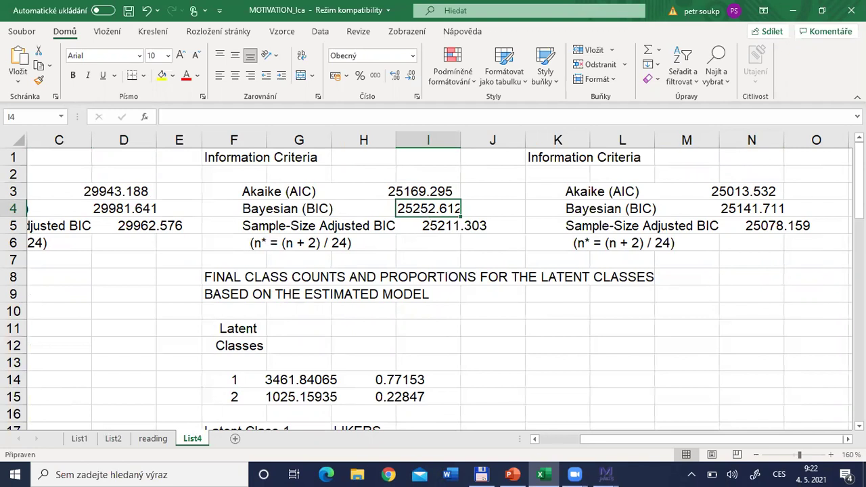
{"action": "left_click", "coordinate": [727, 196]}
{"action": "left_click", "coordinate": [728, 212]}
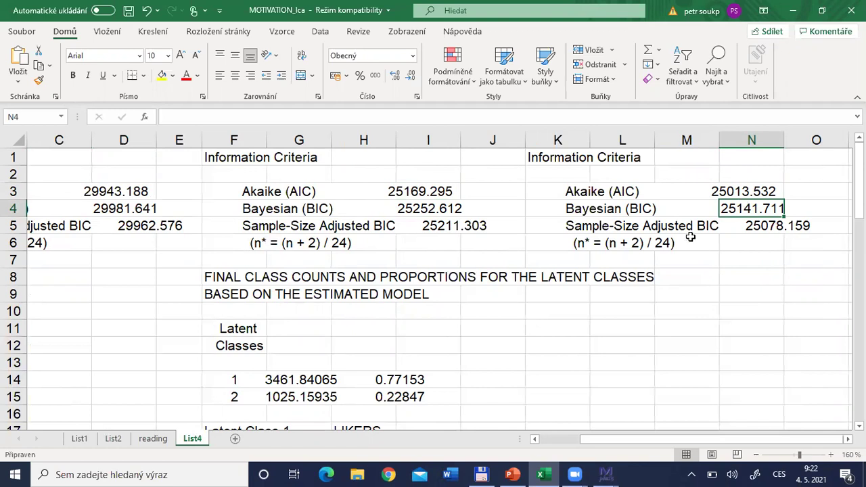
Copy the final class counts and proportions based on the estimated model from classes3.out in Mplus to cell K8 of List4 in Excel
{"action": "left_click", "coordinate": [570, 279]}
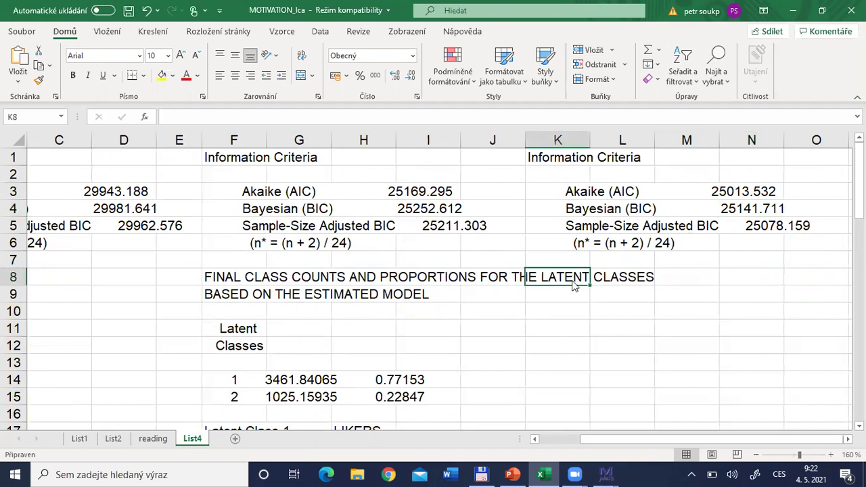
{"action": "key", "text": "alt+Tab"}
{"action": "key", "text": "Page_Down"}
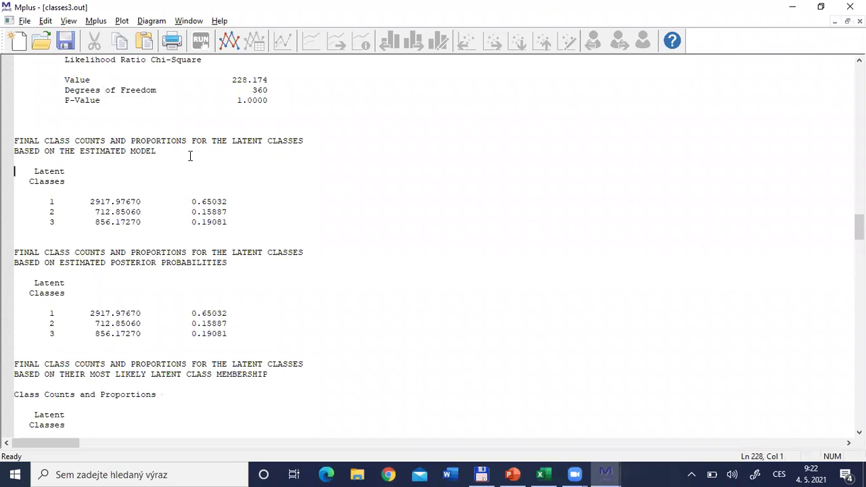
{"action": "left_click_drag", "start_coordinate": [14, 141], "coordinate": [246, 233]}
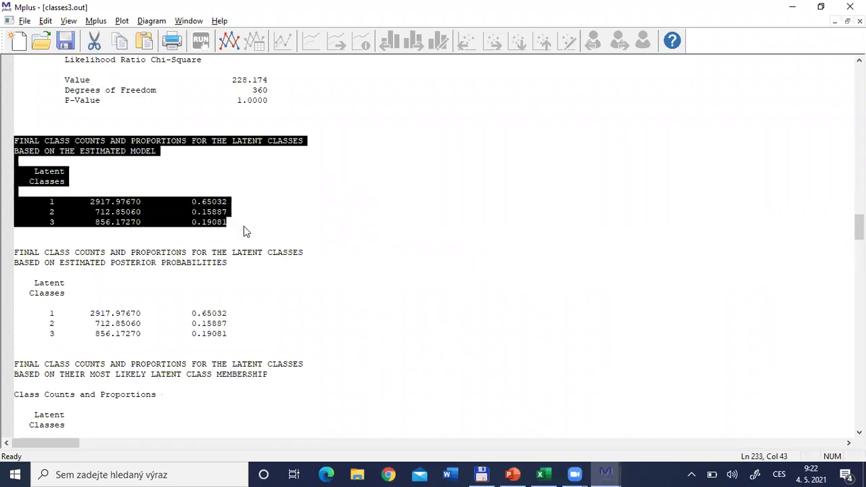
{"action": "key", "text": "alt+Tab"}
{"action": "type", "text": "FINAL CLASS COUNTS AND PROPORTIONS FOR THE LATENT CLASSES BASED ON THE ESTIMATED MODEL  Latent Classes  1 2917.97670 0.65032 2 712.85060 0.15887 3 856.17270 0.19081"}
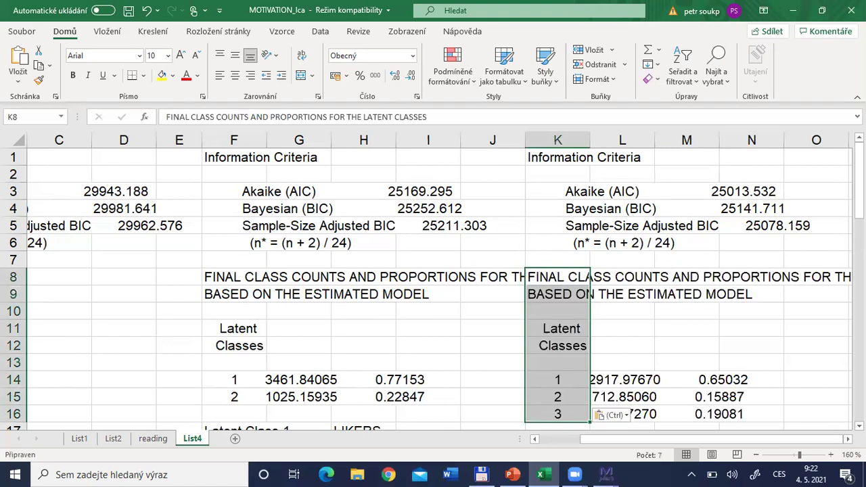
Examine the class proportions of the three-class model and compare them with those of the two-class model
{"action": "scroll", "coordinate": [433, 287], "scroll_direction": "down", "scroll_amount": 1}
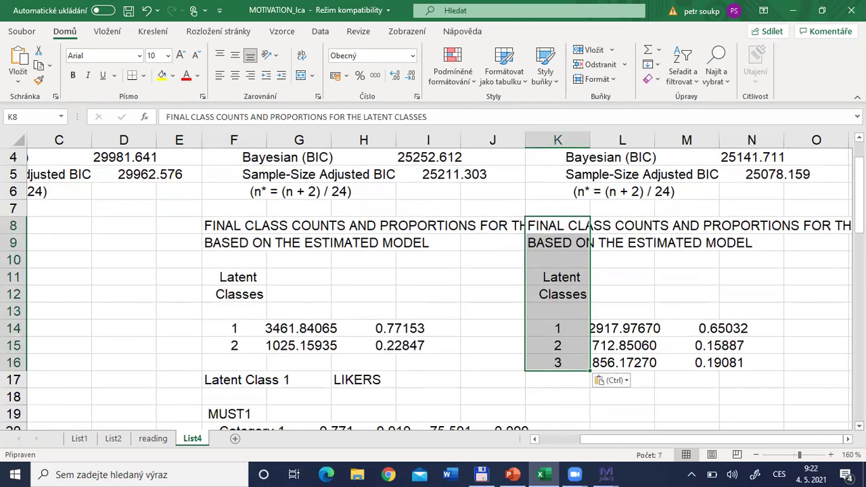
{"action": "left_click", "coordinate": [709, 329]}
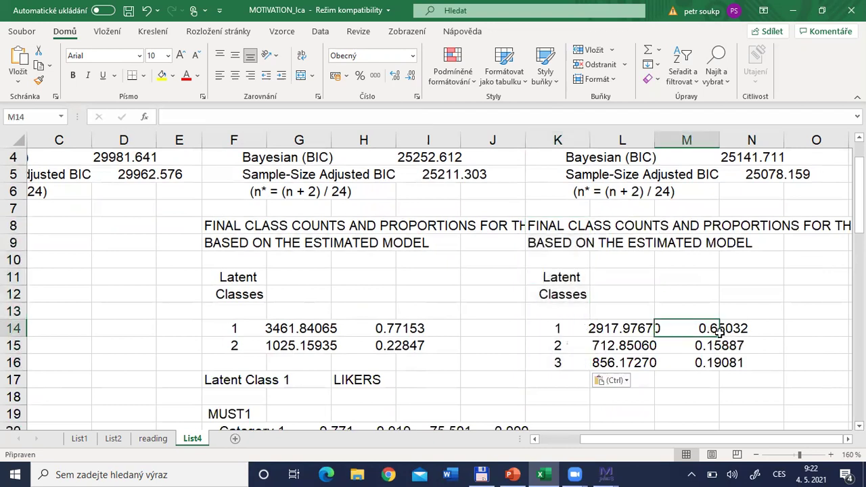
{"action": "key", "text": "Down"}
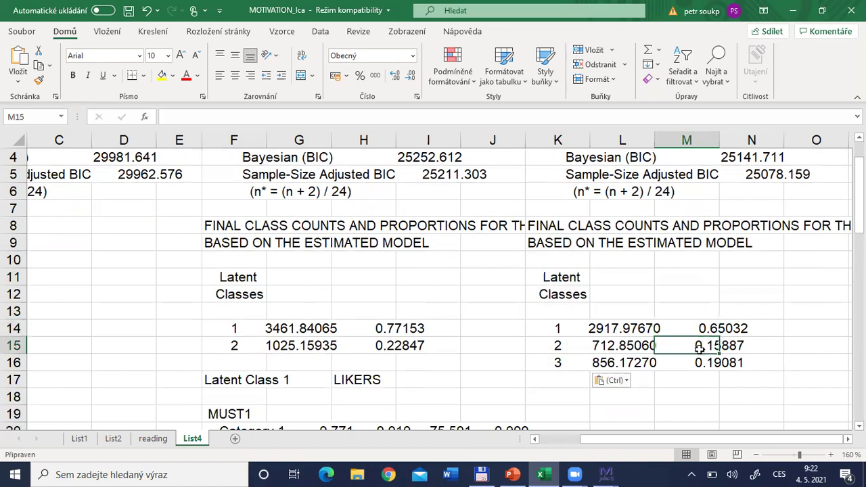
{"action": "key", "text": "Down"}
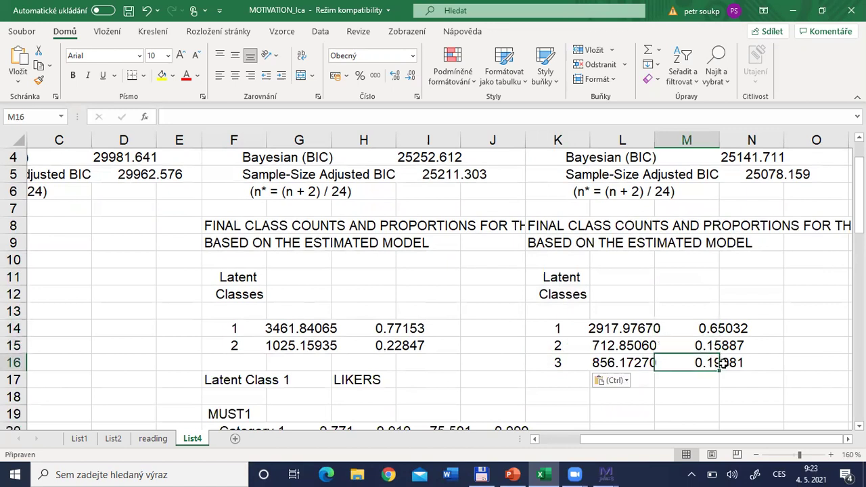
{"action": "left_click", "coordinate": [706, 346]}
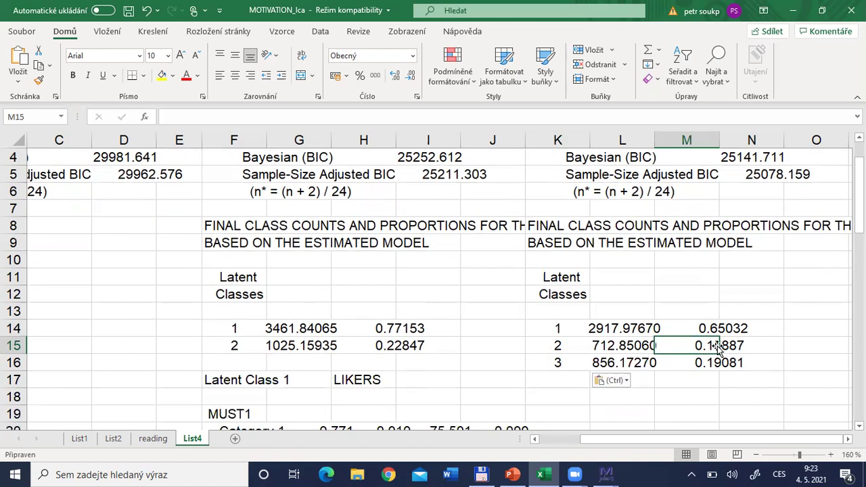
{"action": "left_click", "coordinate": [682, 328]}
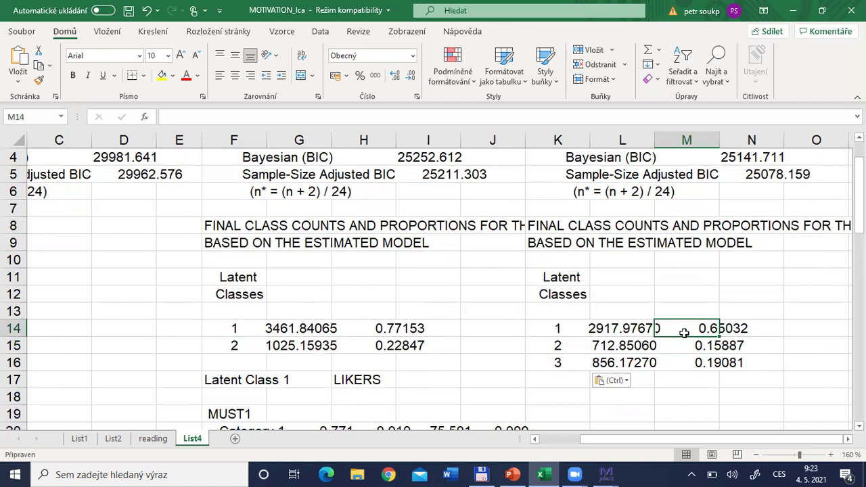
{"action": "left_click", "coordinate": [376, 329]}
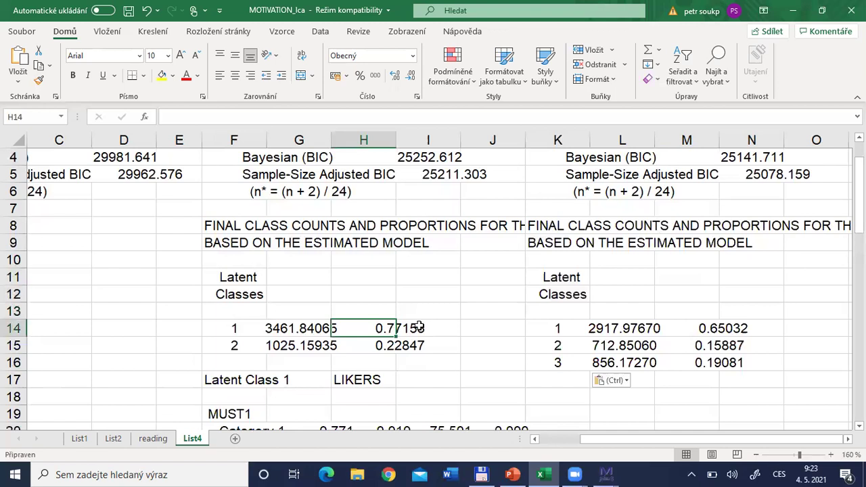
{"action": "left_click", "coordinate": [712, 345]}
{"action": "left_click", "coordinate": [712, 362]}
{"action": "left_click", "coordinate": [707, 346]}
{"action": "left_click", "coordinate": [705, 363]}
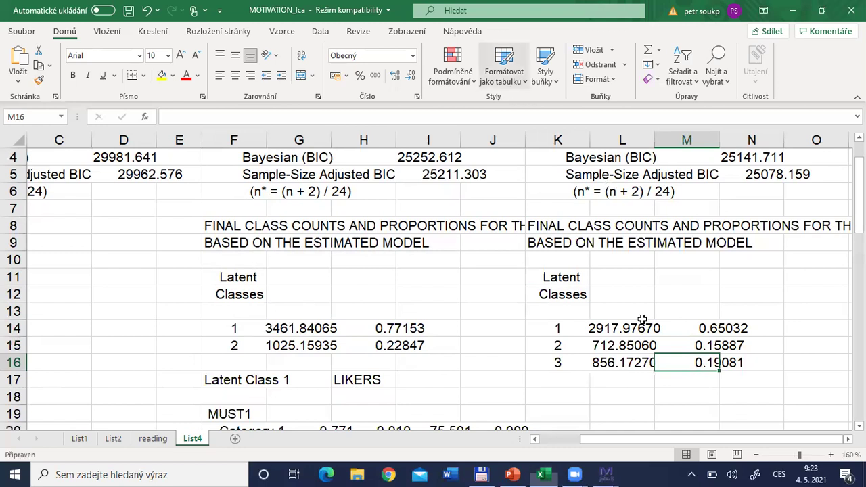
Copy the Latent Class 2 block of the probability-scale results from classes3.out in Mplus to cell K17 of List4 in Excel
{"action": "left_click", "coordinate": [578, 414]}
{"action": "scroll", "coordinate": [577, 414], "scroll_direction": "down", "scroll_amount": 2}
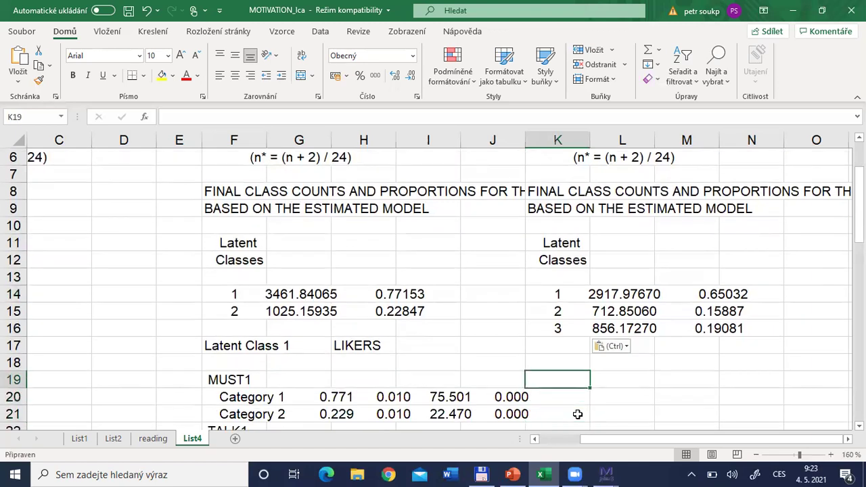
{"action": "key", "text": "alt+Tab"}
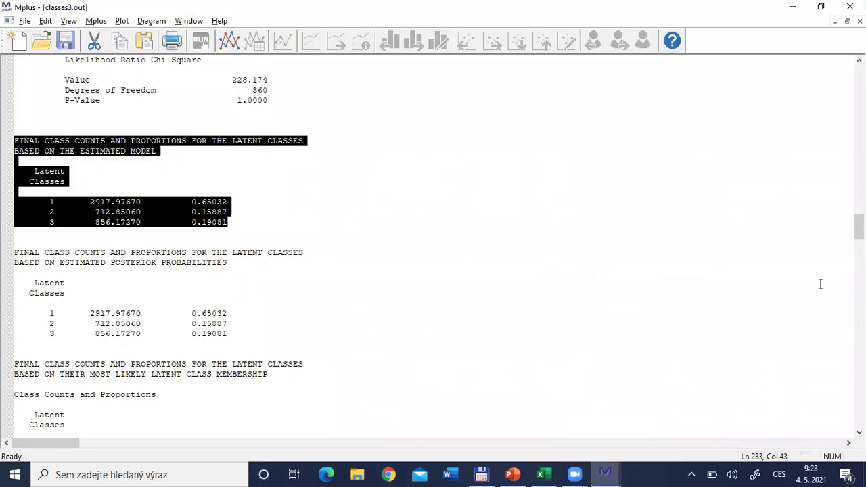
{"action": "scroll", "coordinate": [858, 227], "scroll_direction": "down", "scroll_amount": 17}
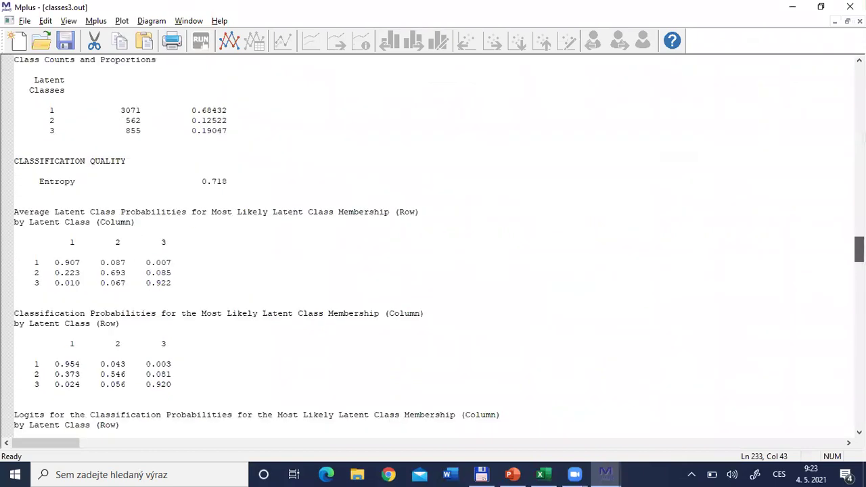
{"action": "scroll", "coordinate": [859, 227], "scroll_direction": "down", "scroll_amount": 20}
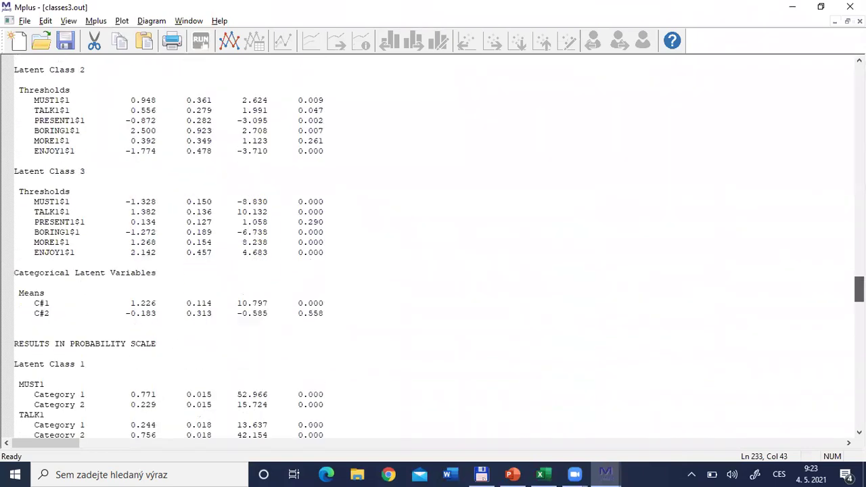
{"action": "scroll", "coordinate": [858, 305], "scroll_direction": "up", "scroll_amount": 1}
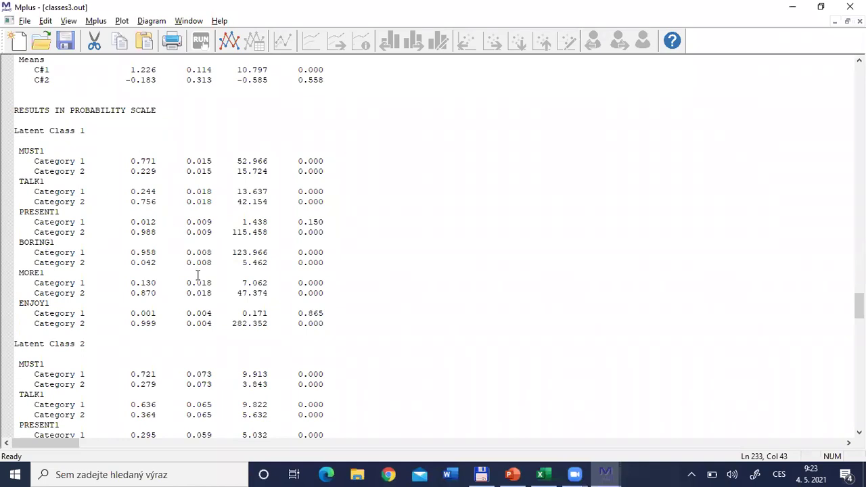
{"action": "left_click_drag", "start_coordinate": [860, 306], "coordinate": [860, 319]}
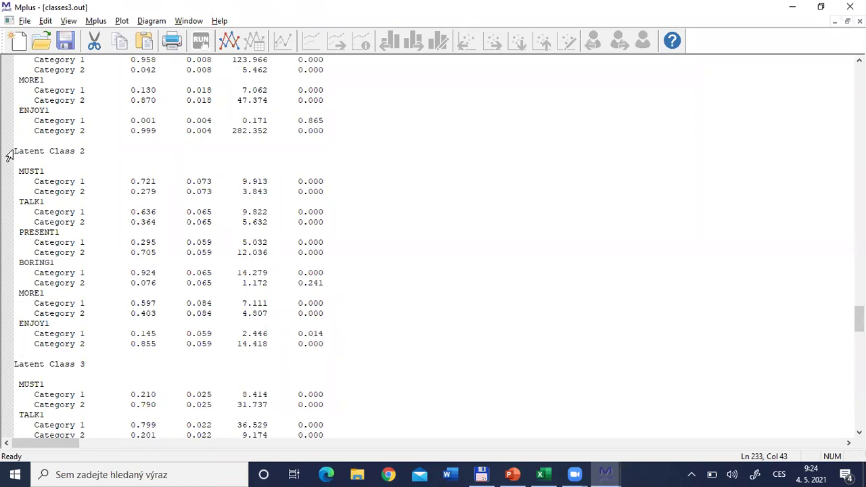
{"action": "left_click_drag", "start_coordinate": [14, 151], "coordinate": [355, 348]}
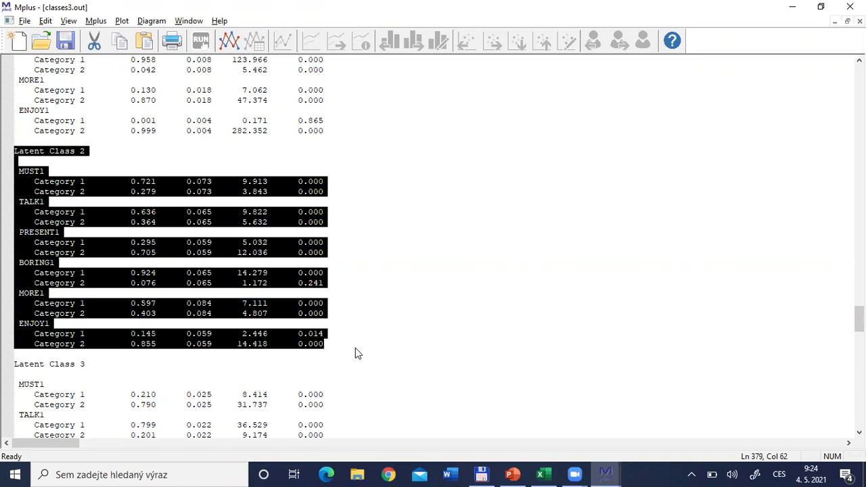
{"action": "key", "text": "alt+Tab"}
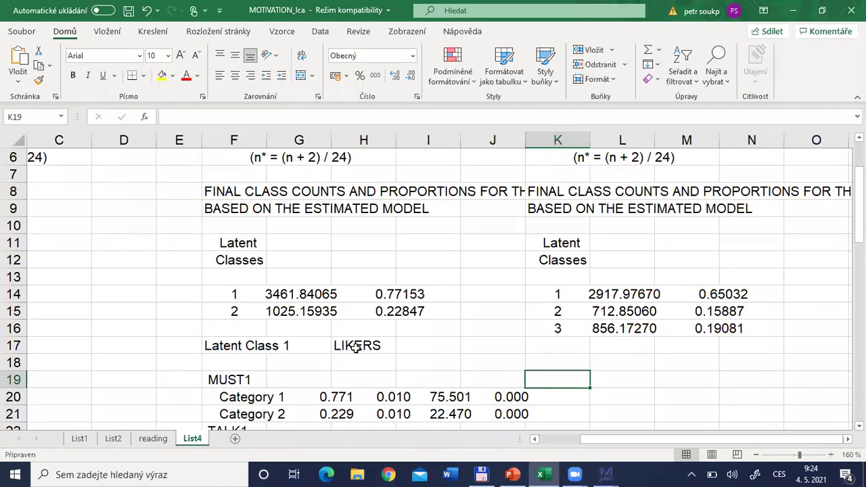
{"action": "key", "text": "Up"}
{"action": "key", "text": "Up"}
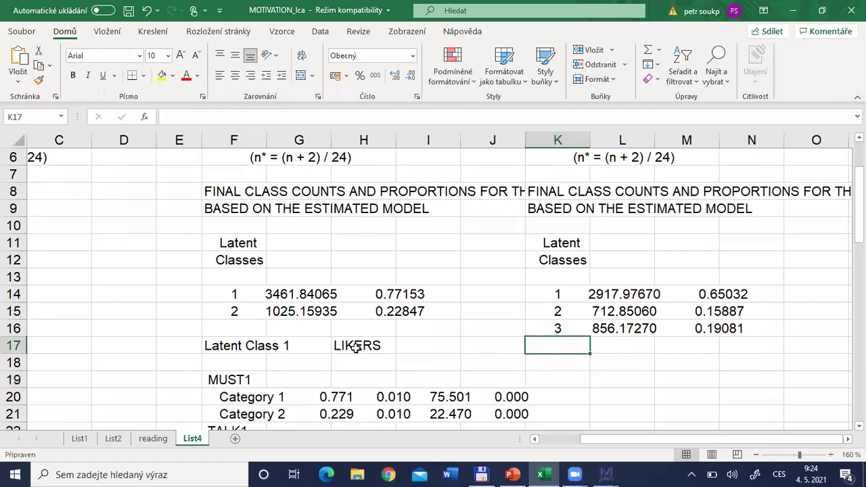
{"action": "key", "text": "ctrl+v"}
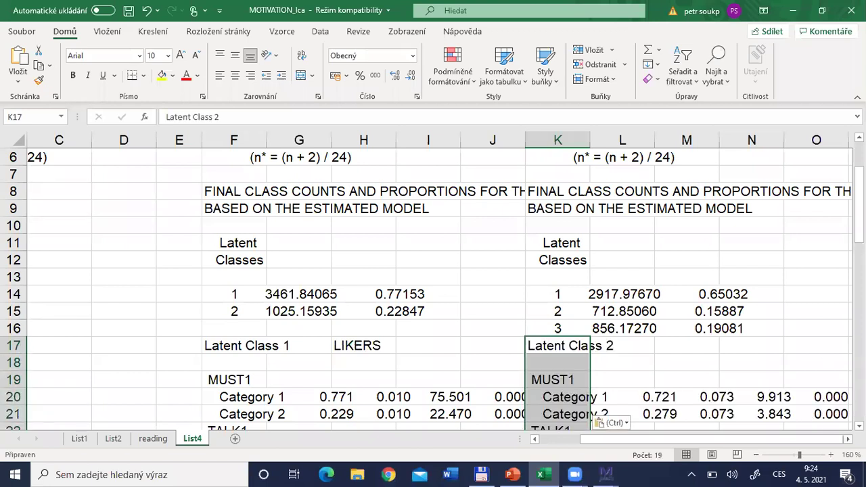
Examine the three-class model's Latent Class 2 category probabilities for MUST1, TALK1 and PRESENT1
{"action": "scroll", "coordinate": [440, 285], "scroll_direction": "right", "scroll_amount": 1}
{"action": "left_click_drag", "start_coordinate": [859, 210], "coordinate": [859, 233]}
{"action": "left_click", "coordinate": [493, 243]}
{"action": "left_click_drag", "start_coordinate": [492, 243], "coordinate": [598, 238]}
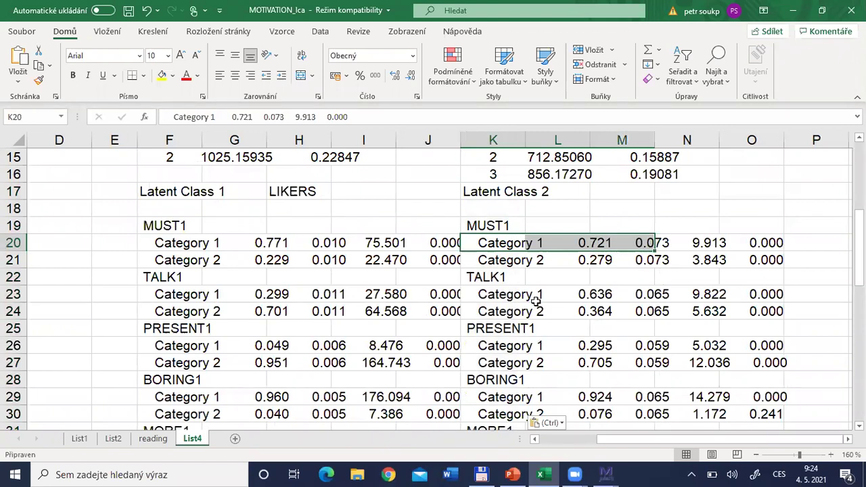
{"action": "left_click_drag", "start_coordinate": [512, 294], "coordinate": [599, 292]}
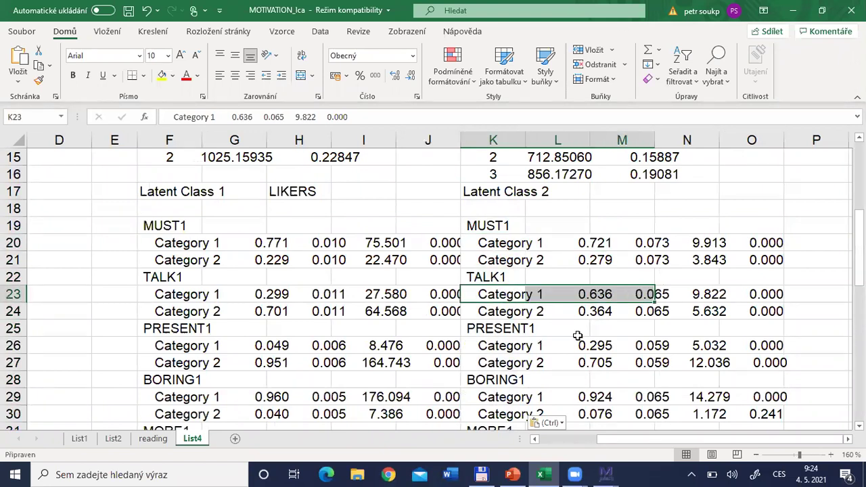
{"action": "left_click", "coordinate": [524, 363]}
{"action": "left_click_drag", "start_coordinate": [527, 364], "coordinate": [602, 362]}
Review the Latent Class 2 probabilities item by item from MUST1 to ENJOY1, rechecking TALK1 and PRESENT1 to interpret the class
{"action": "left_click_drag", "start_coordinate": [858, 242], "coordinate": [858, 256]}
{"action": "left_click", "coordinate": [501, 192]}
{"action": "left_click_drag", "start_coordinate": [497, 209], "coordinate": [609, 207]}
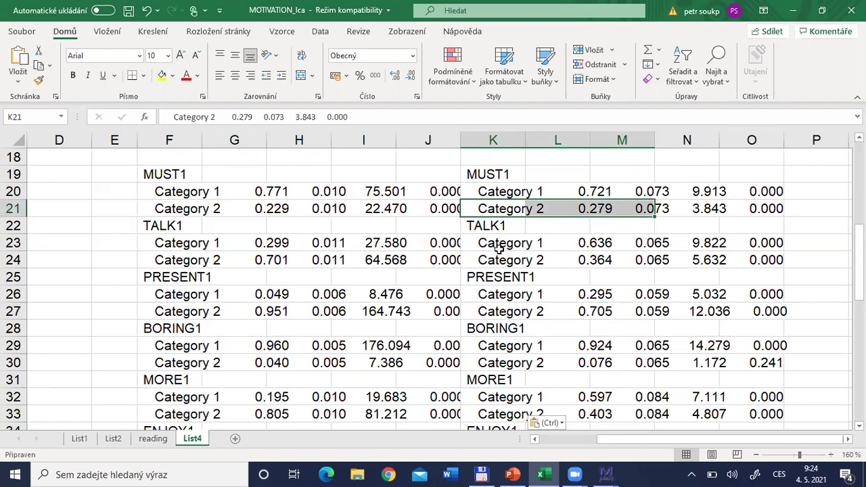
{"action": "left_click_drag", "start_coordinate": [499, 249], "coordinate": [599, 237]}
{"action": "left_click", "coordinate": [518, 311]}
{"action": "left_click_drag", "start_coordinate": [556, 309], "coordinate": [590, 315]}
{"action": "left_click_drag", "start_coordinate": [497, 346], "coordinate": [578, 345]}
{"action": "left_click_drag", "start_coordinate": [510, 400], "coordinate": [599, 412]}
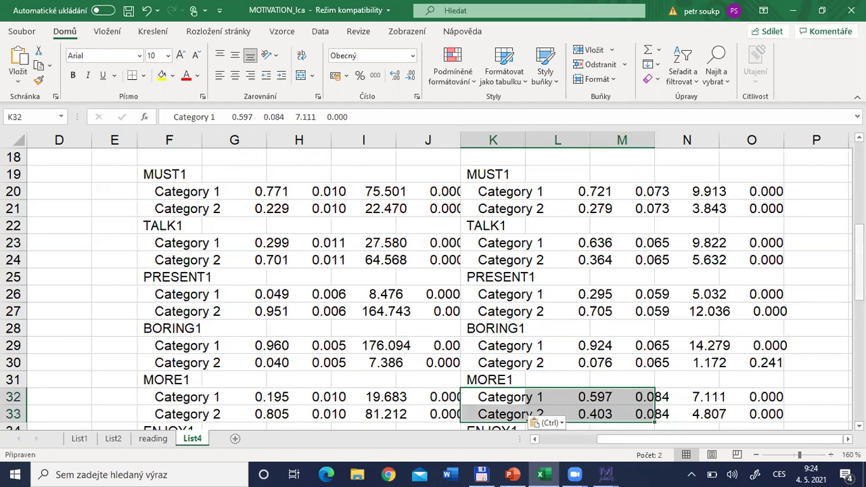
{"action": "left_click_drag", "start_coordinate": [859, 251], "coordinate": [858, 270]}
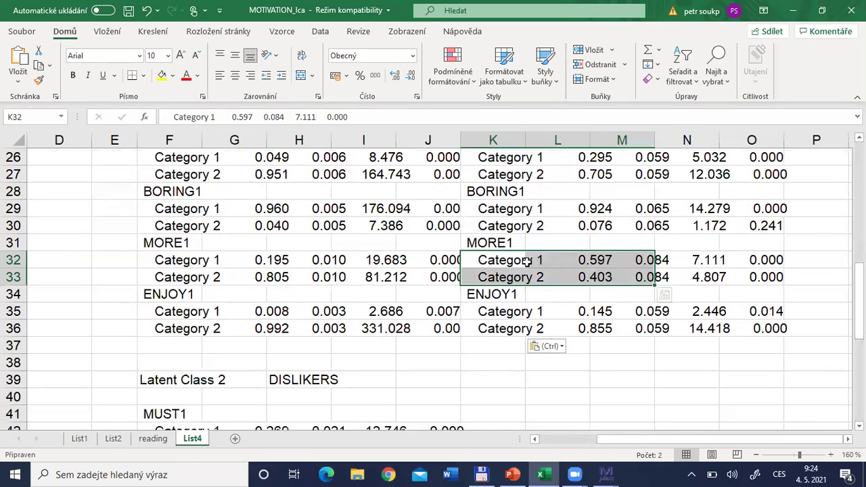
{"action": "left_click_drag", "start_coordinate": [499, 330], "coordinate": [599, 328]}
{"action": "left_click_drag", "start_coordinate": [859, 297], "coordinate": [858, 260]}
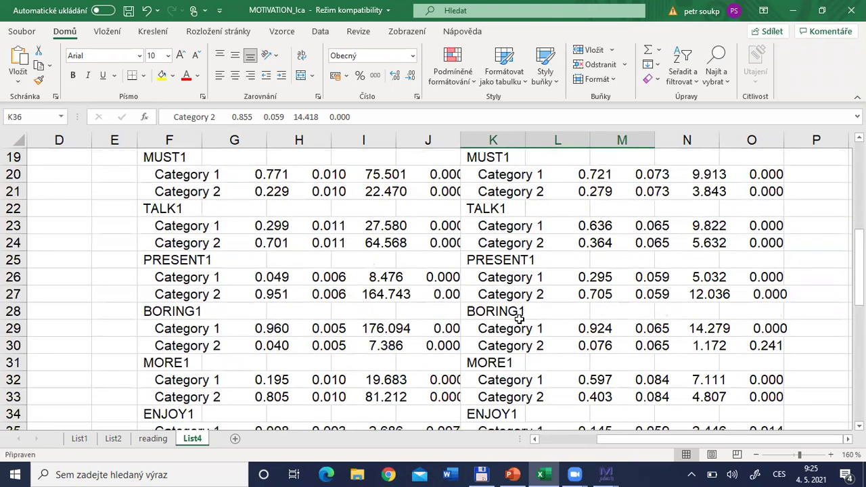
{"action": "left_click_drag", "start_coordinate": [538, 227], "coordinate": [609, 241]}
{"action": "left_click_drag", "start_coordinate": [860, 268], "coordinate": [859, 284]}
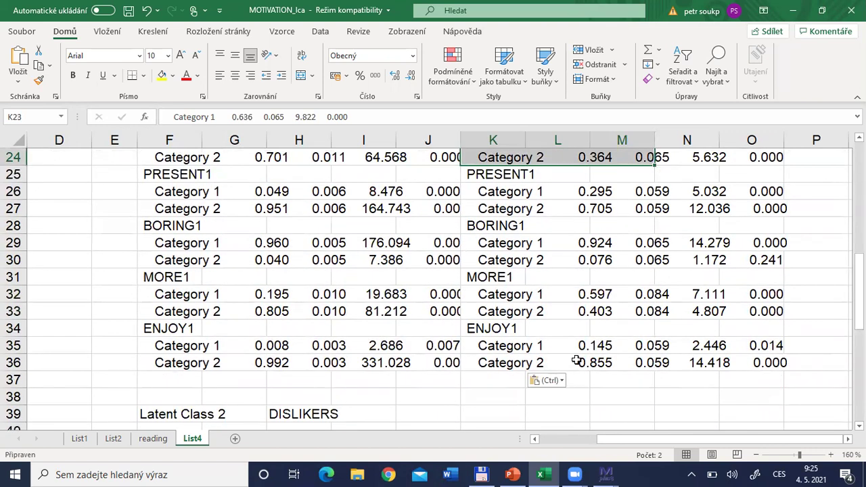
{"action": "left_click_drag", "start_coordinate": [499, 211], "coordinate": [594, 211]}
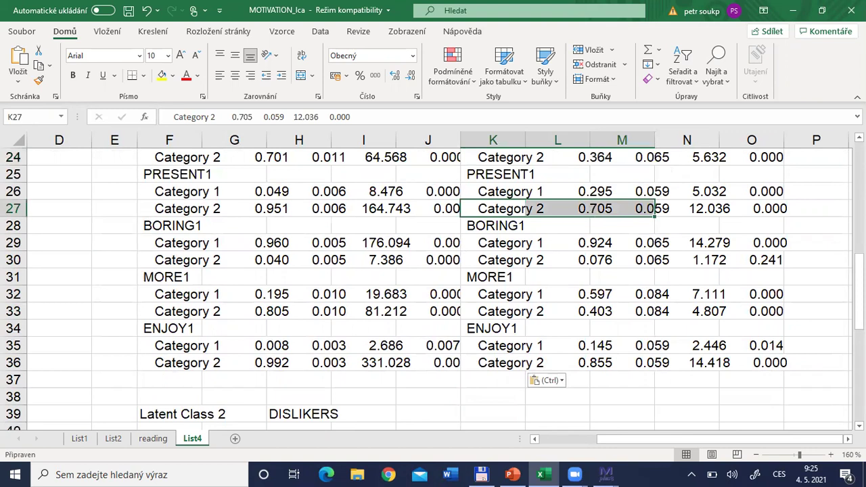
Label the three-class model's Latent Class 2 as "enjoy alone" in cell M17
{"action": "left_click_drag", "start_coordinate": [858, 293], "coordinate": [857, 245]}
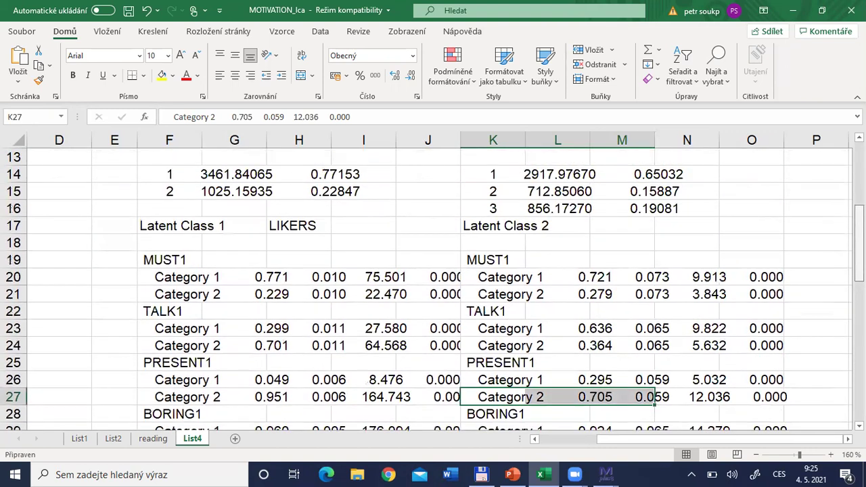
{"action": "left_click", "coordinate": [611, 210]}
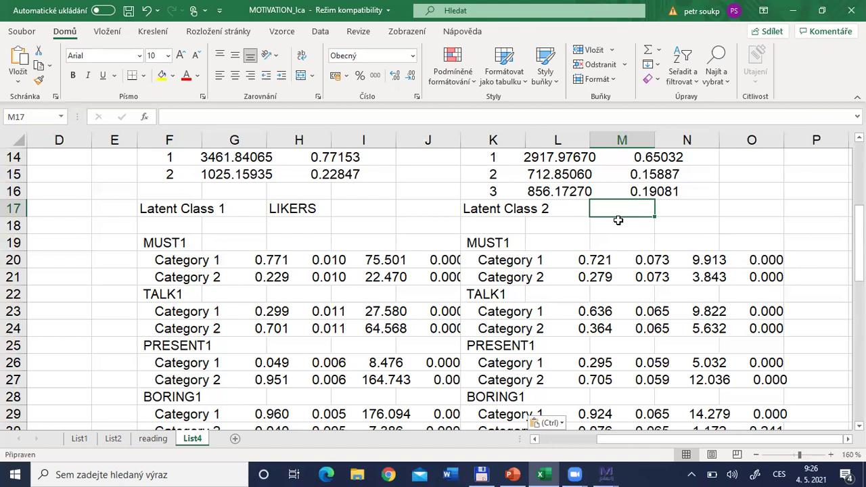
{"action": "type", "text": "enjoy alone"}
{"action": "key", "text": "Return"}
Copy the Latent Class 3 block of the probability-scale results from classes3.out in Mplus to cell L39 of List4 in Excel
{"action": "key", "text": "Down"}
{"action": "key", "text": "Down"}
{"action": "key", "text": "Down"}
{"action": "key", "text": "Down"}
{"action": "key", "text": "Down"}
{"action": "key", "text": "Down"}
{"action": "key", "text": "Down"}
{"action": "key", "text": "Down"}
{"action": "key", "text": "Down"}
{"action": "key", "text": "Down"}
{"action": "key", "text": "Down"}
{"action": "key", "text": "Down"}
{"action": "key", "text": "Down"}
{"action": "key", "text": "Down"}
{"action": "key", "text": "Down"}
{"action": "key", "text": "Down"}
{"action": "key", "text": "Down"}
{"action": "key", "text": "Down"}
{"action": "key", "text": "Down"}
{"action": "key", "text": "Down"}
{"action": "key", "text": "Down"}
{"action": "key", "text": "Down"}
{"action": "key", "text": "Down"}
{"action": "key", "text": "Down"}
{"action": "key", "text": "Down"}
{"action": "key", "text": "Up"}
{"action": "key", "text": "Up"}
{"action": "key", "text": "Up"}
{"action": "key", "text": "Up"}
{"action": "key", "text": "Left"}
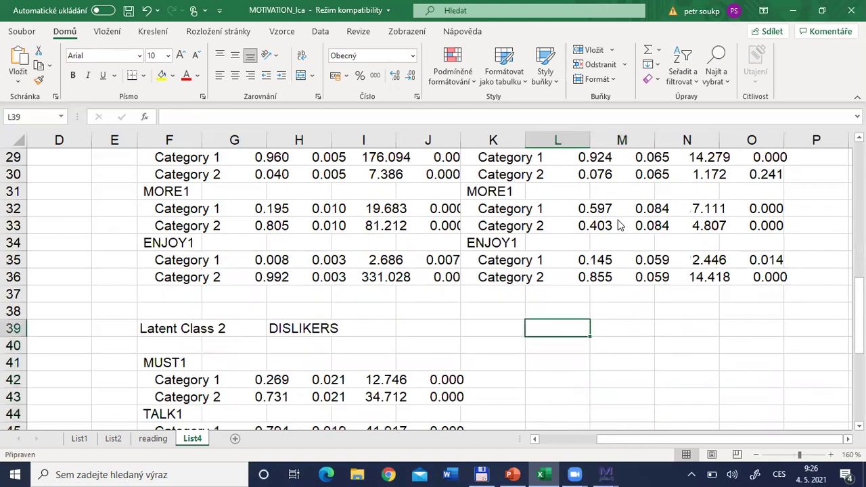
{"action": "key", "text": "alt+Tab"}
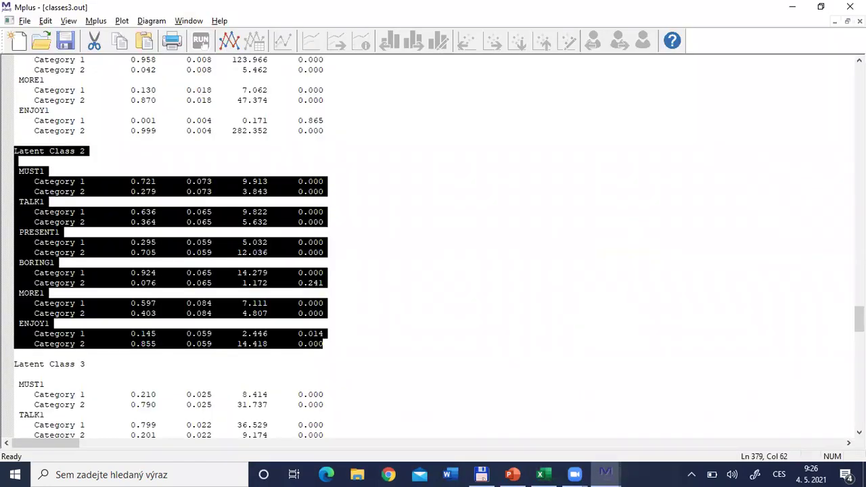
{"action": "left_click_drag", "start_coordinate": [859, 318], "coordinate": [859, 333]}
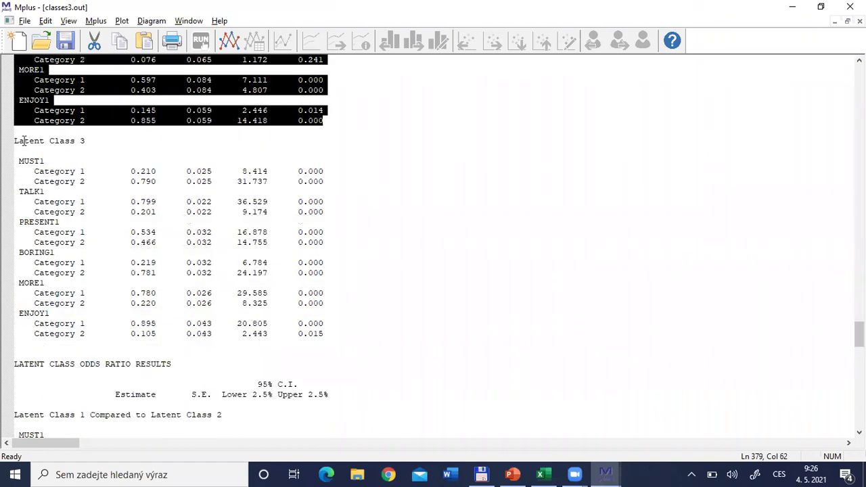
{"action": "left_click_drag", "start_coordinate": [15, 141], "coordinate": [307, 327]}
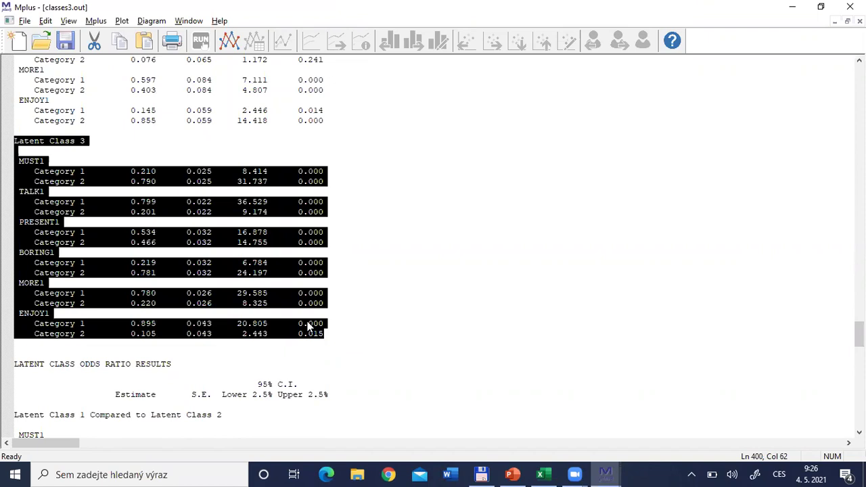
{"action": "key", "text": "ctrl+c"}
{"action": "key", "text": "alt+Tab"}
{"action": "key", "text": "ctrl+v"}
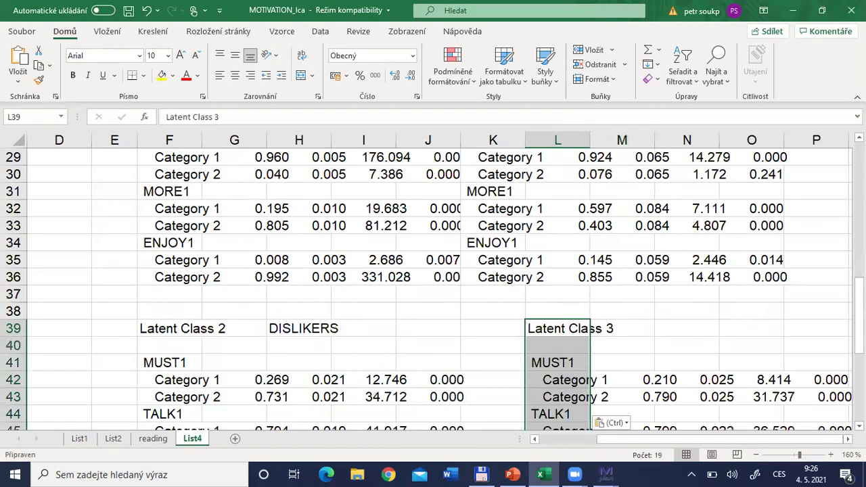
Examine the Latent Class 3 category probabilities from MUST1 to ENJOY1 to interpret the class
{"action": "left_click_drag", "start_coordinate": [858, 284], "coordinate": [858, 328]}
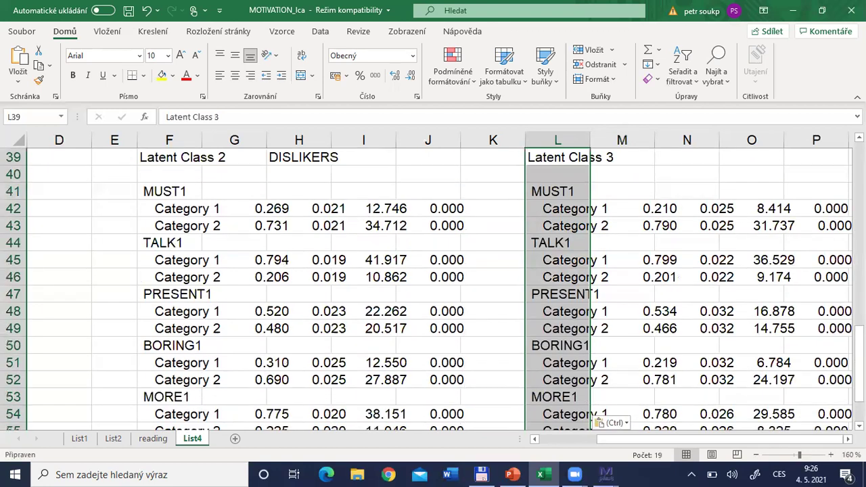
{"action": "scroll", "coordinate": [611, 251], "scroll_direction": "right", "scroll_amount": 3}
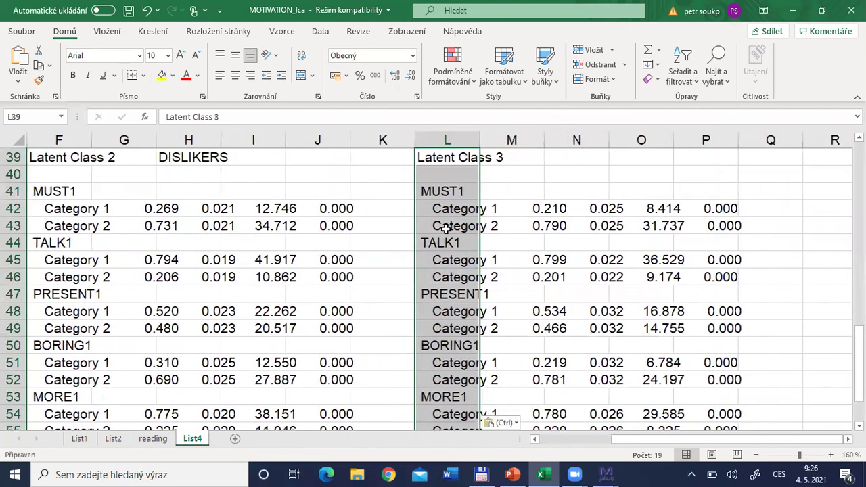
{"action": "left_click", "coordinate": [477, 226]}
{"action": "left_click_drag", "start_coordinate": [479, 227], "coordinate": [555, 231]}
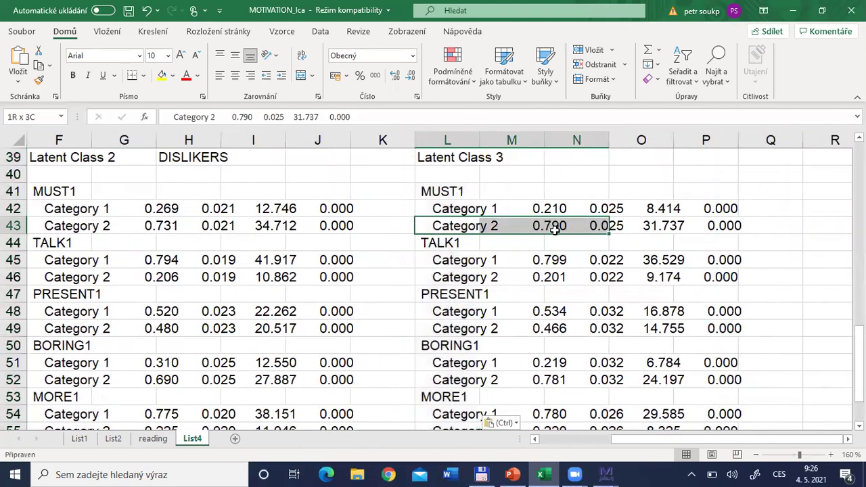
{"action": "left_click_drag", "start_coordinate": [450, 380], "coordinate": [552, 384]}
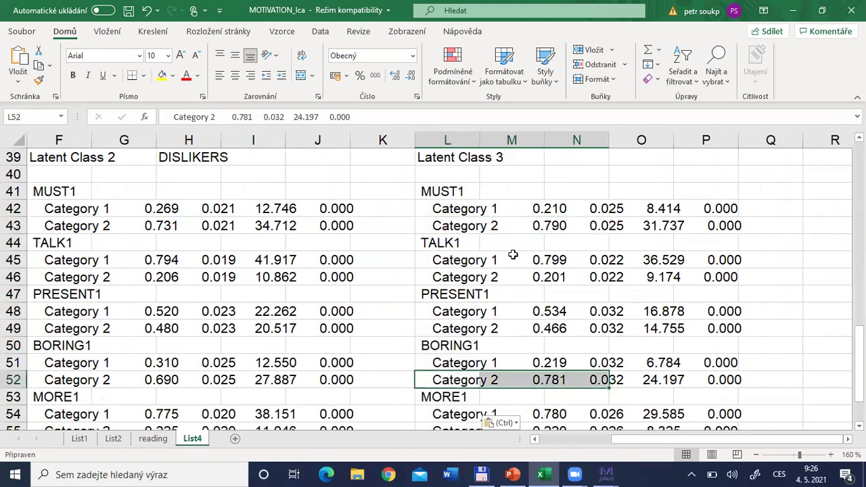
{"action": "left_click_drag", "start_coordinate": [455, 263], "coordinate": [553, 264]}
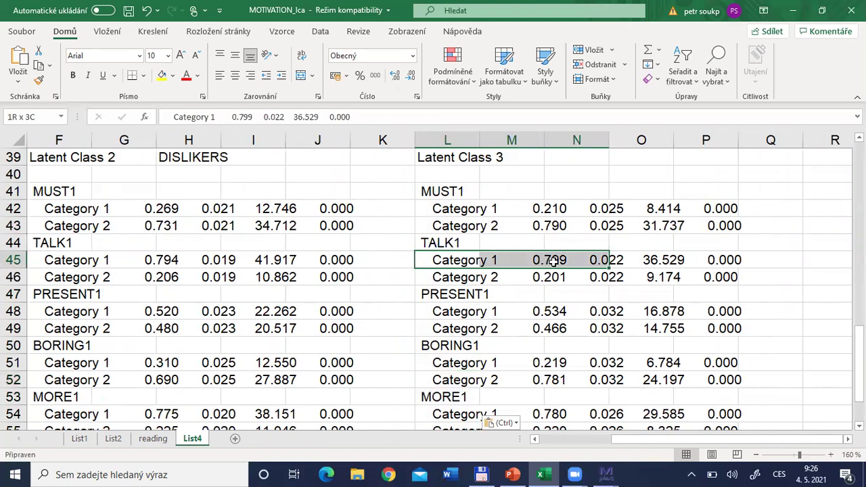
{"action": "left_click_drag", "start_coordinate": [454, 318], "coordinate": [567, 338]}
{"action": "left_click_drag", "start_coordinate": [859, 338], "coordinate": [859, 341]}
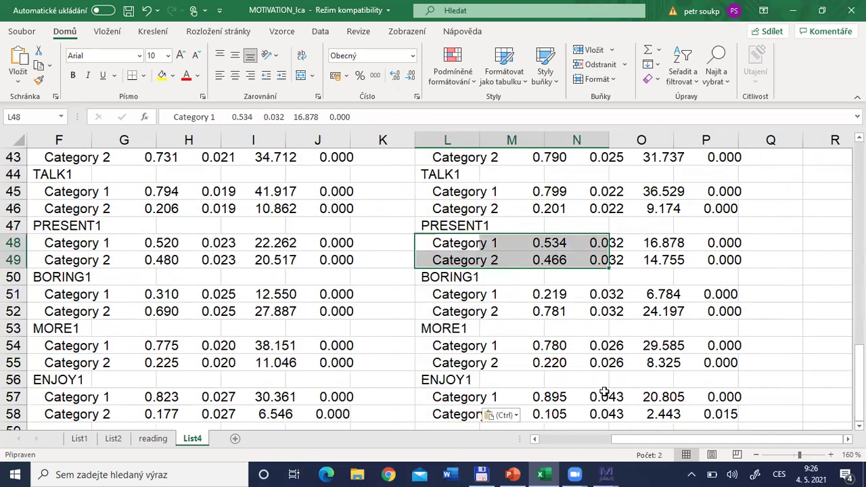
{"action": "left_click_drag", "start_coordinate": [460, 363], "coordinate": [535, 371]}
{"action": "left_click_drag", "start_coordinate": [450, 414], "coordinate": [548, 417]}
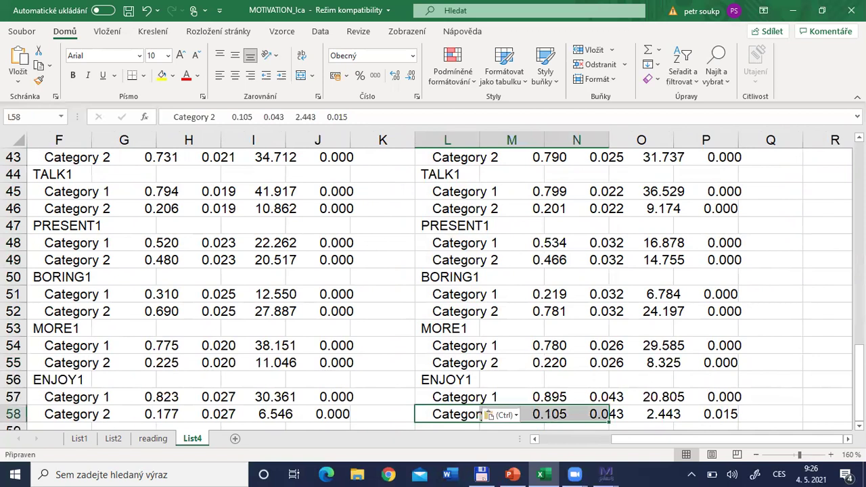
Label the three-class model's Latent Class 3 as "STRICT DISLIKERS" in cell N39
{"action": "scroll", "coordinate": [842, 319], "scroll_direction": "up", "scroll_amount": 3}
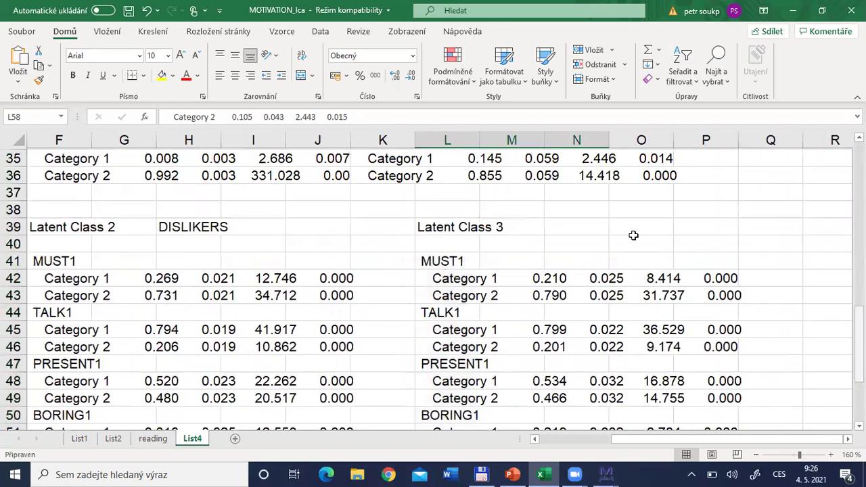
{"action": "left_click", "coordinate": [568, 226]}
{"action": "type", "text": "STRICT "}
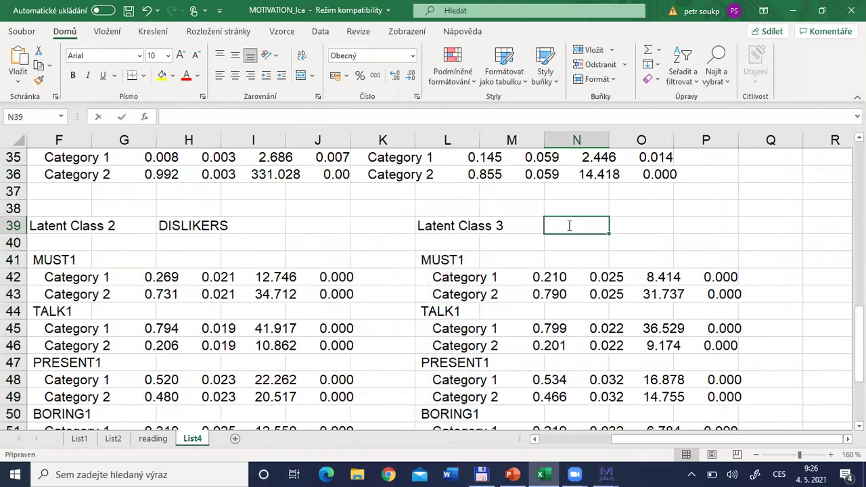
{"action": "type", "text": "DIS"}
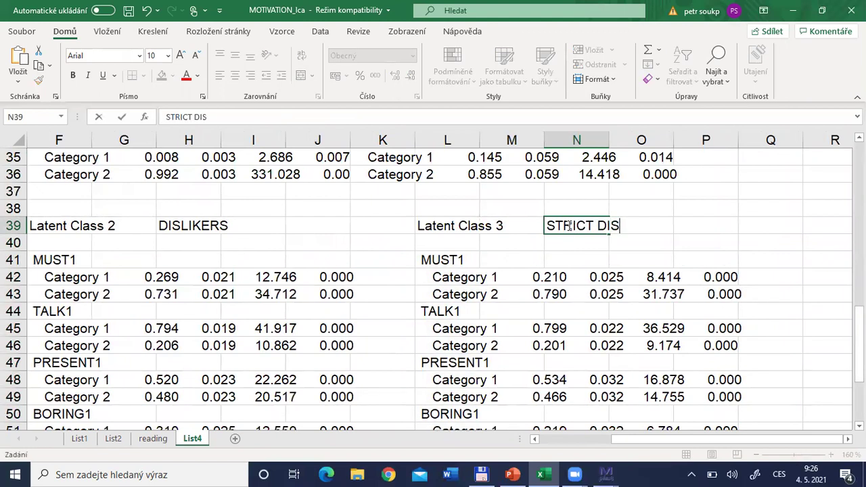
{"action": "type", "text": "LIKERS"}
{"action": "key", "text": "Return"}
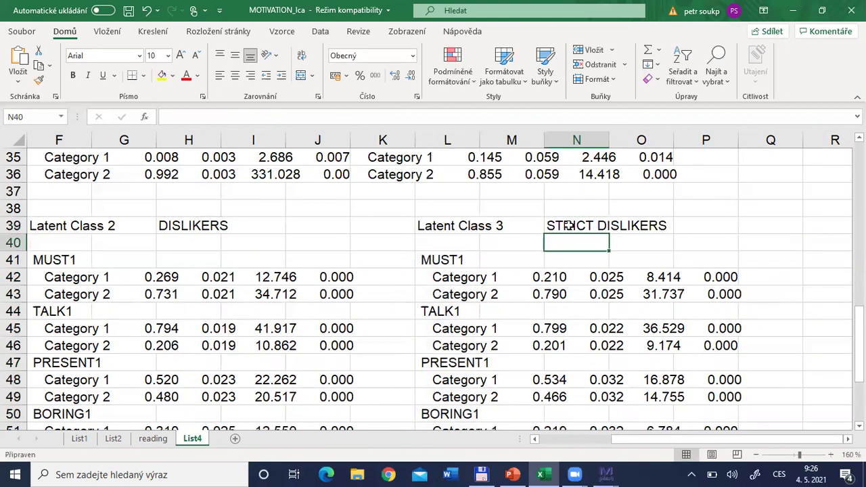
Return to the first row of List4 and review the information criteria and class proportions of the two- and three-class models
{"action": "left_click", "coordinate": [570, 226]}
{"action": "key", "text": "Up"}
{"action": "key", "text": "Up"}
{"action": "key", "text": "Up"}
{"action": "key", "text": "Up"}
{"action": "key", "text": "Up"}
{"action": "key", "text": "Up"}
{"action": "key", "text": "Up"}
{"action": "key", "text": "Up"}
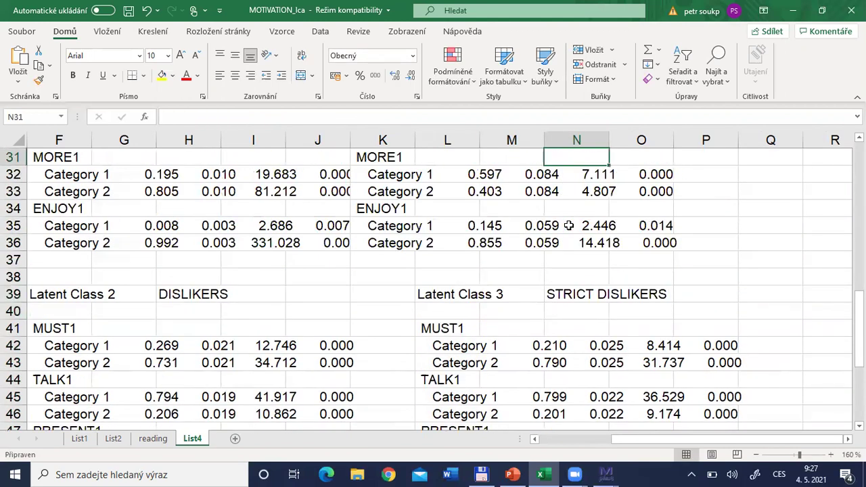
{"action": "key", "text": "Up"}
{"action": "key", "text": "Up"}
{"action": "key", "text": "Up"}
{"action": "key", "text": "Up"}
{"action": "key", "text": "Up"}
{"action": "key", "text": "Up"}
{"action": "key", "text": "Up"}
{"action": "key", "text": "Up"}
{"action": "key", "text": "Up"}
{"action": "key", "text": "Up"}
{"action": "key", "text": "Up"}
{"action": "key", "text": "Up"}
{"action": "key", "text": "Up"}
{"action": "key", "text": "Up"}
{"action": "key", "text": "Up"}
{"action": "key", "text": "Up"}
{"action": "key", "text": "Up"}
{"action": "key", "text": "Up"}
{"action": "key", "text": "Up"}
{"action": "key", "text": "Up"}
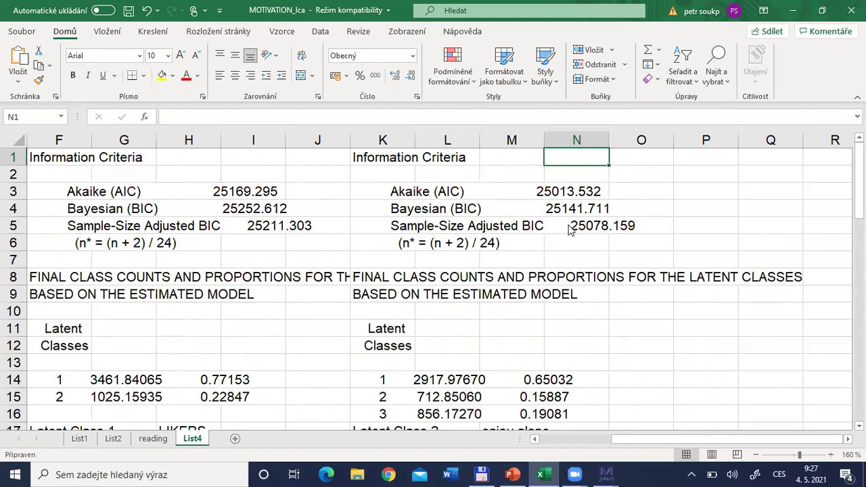
Switch to the LCA lecture in PowerPoint and look through the slides that follow "Exploratory LCA steps"
{"action": "key", "text": "alt+Tab"}
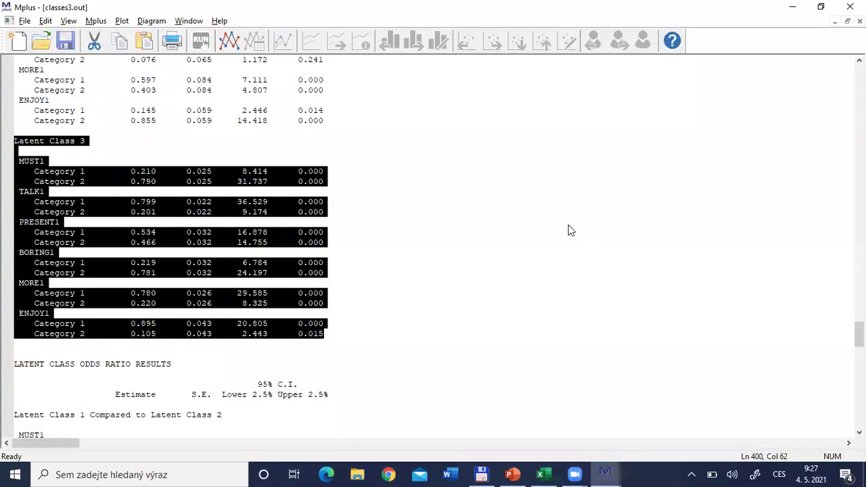
{"action": "left_click", "coordinate": [356, 311]}
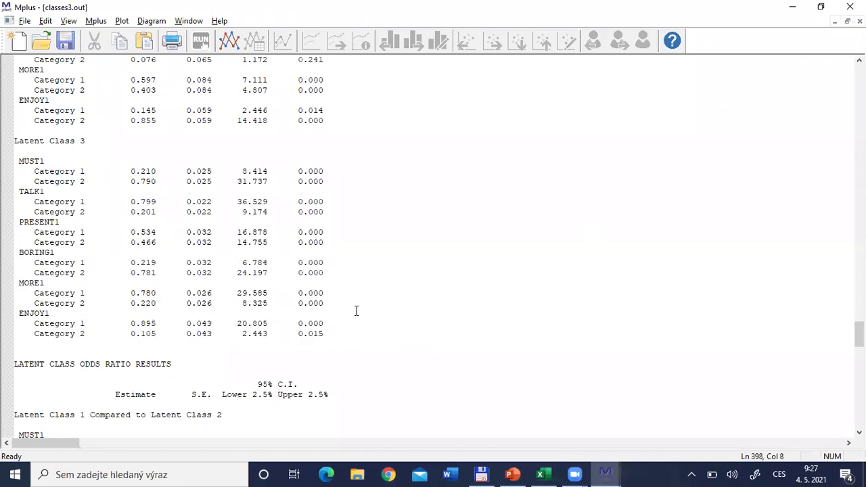
{"action": "key", "text": "alt+Tab"}
{"action": "key", "text": "alt+Tab"}
{"action": "key", "text": "alt+Tab"}
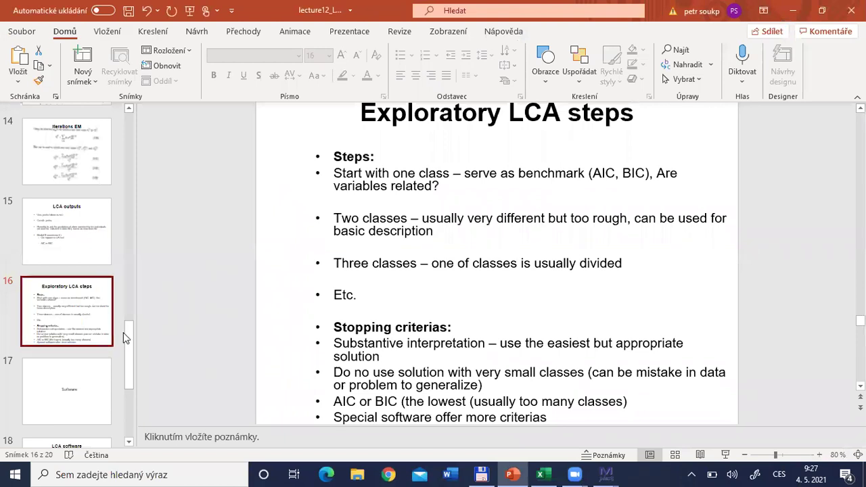
{"action": "scroll", "coordinate": [124, 360], "scroll_direction": "down", "scroll_amount": 3}
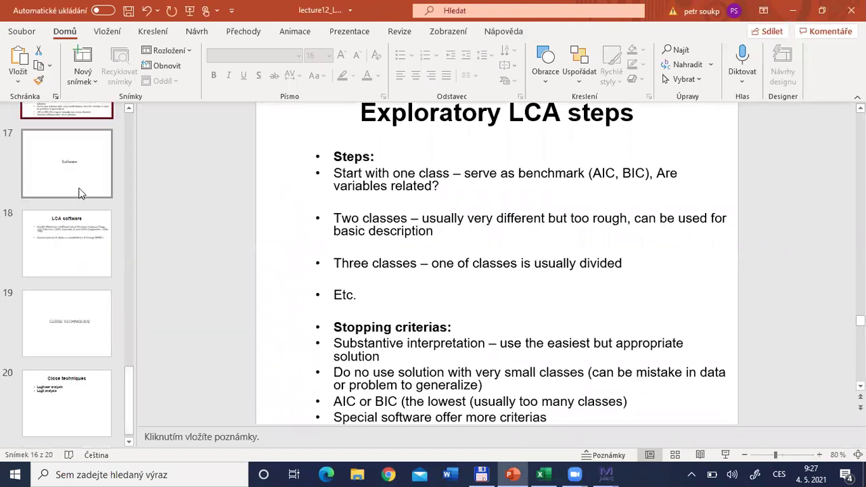